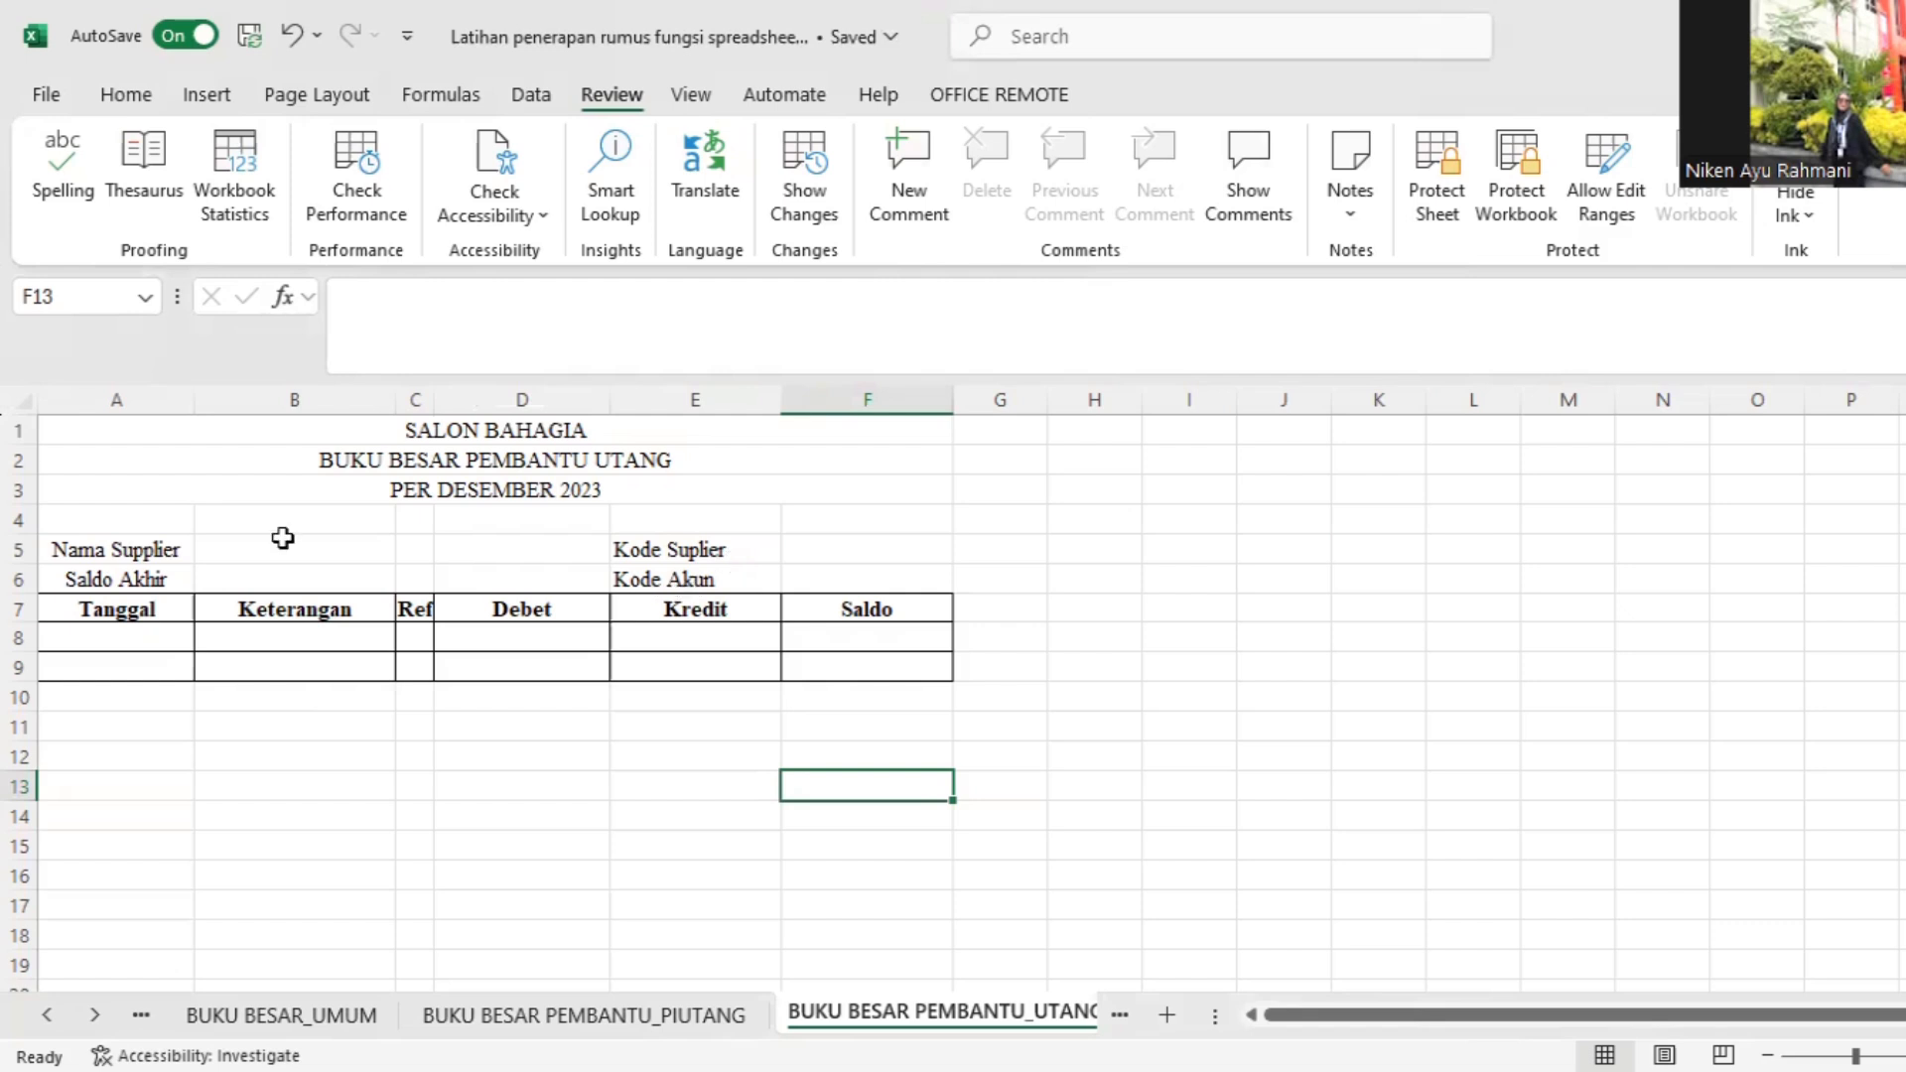
# Step: Fill the value cells for Nama Supplier, Kode Suplier and Saldo Akhir (B5, F5 and B6) with light green
pyautogui.click(283, 537)
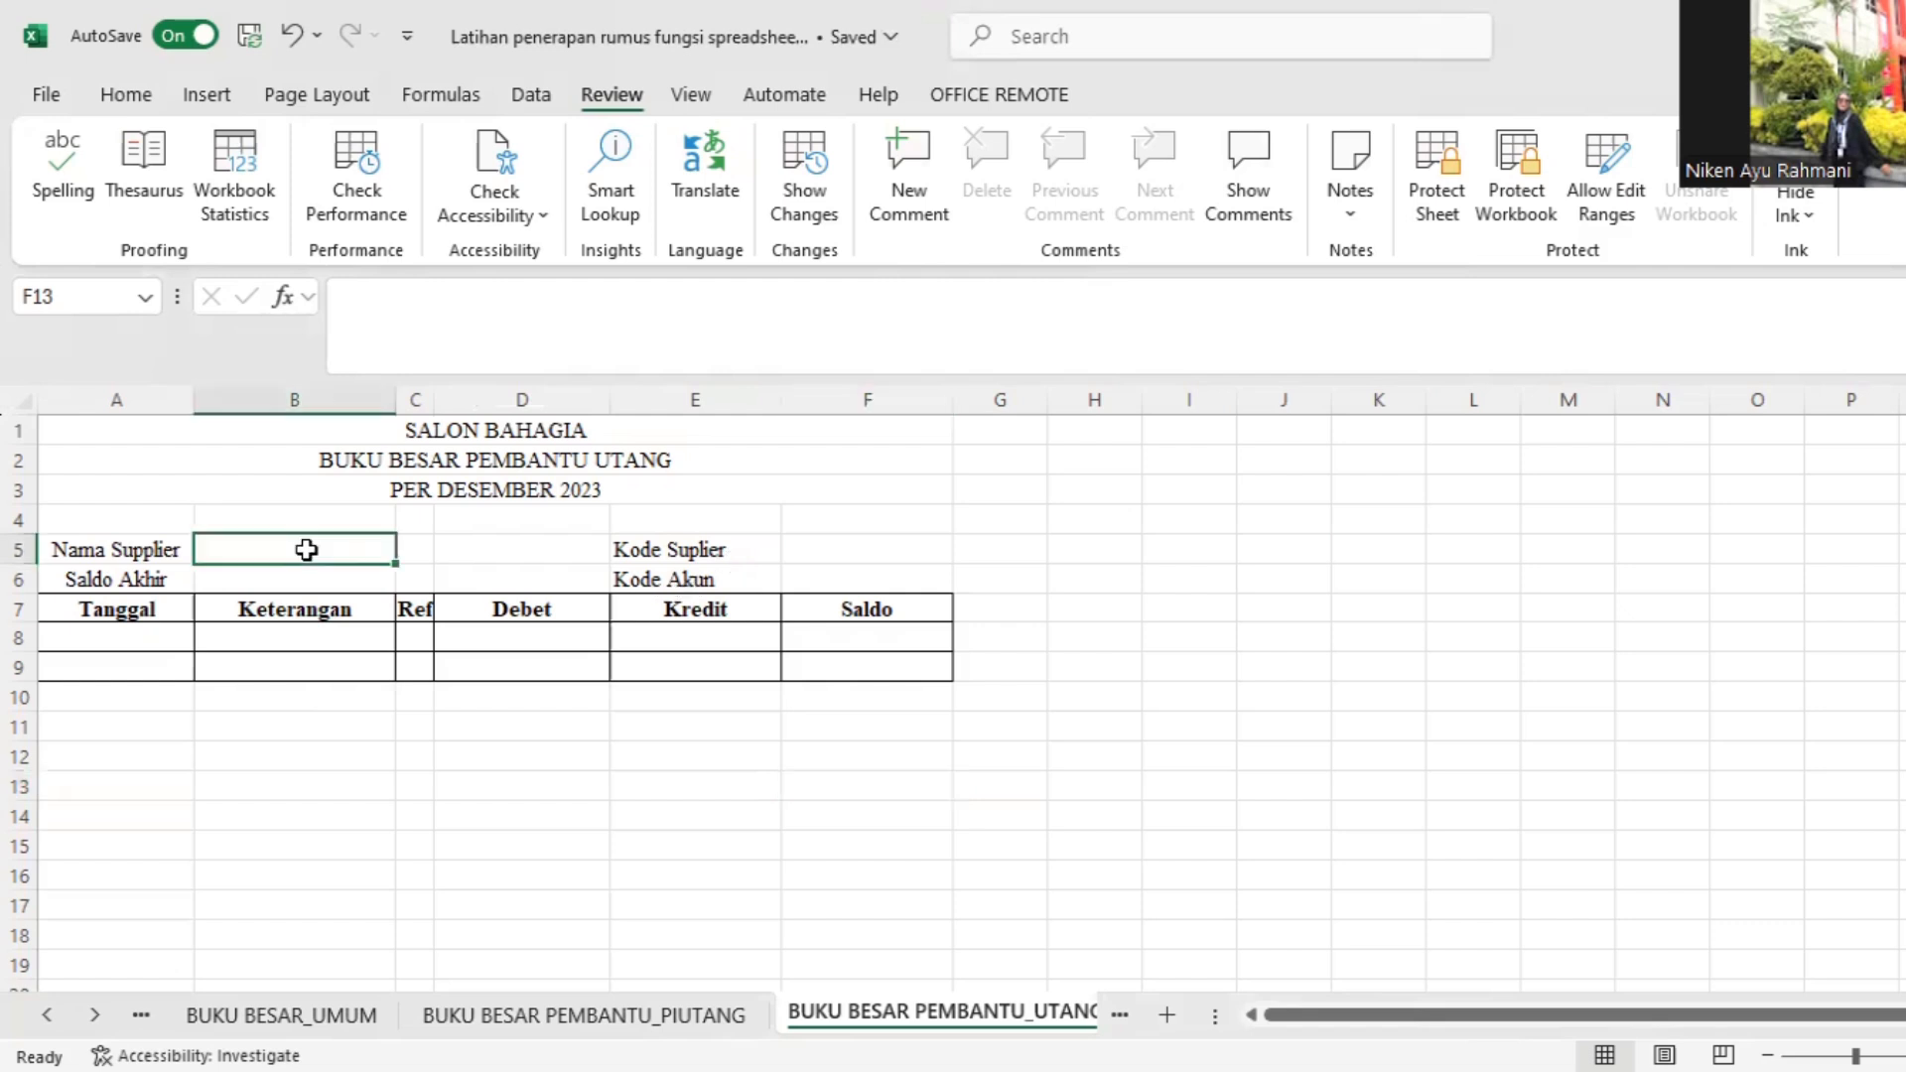
pyautogui.click(127, 96)
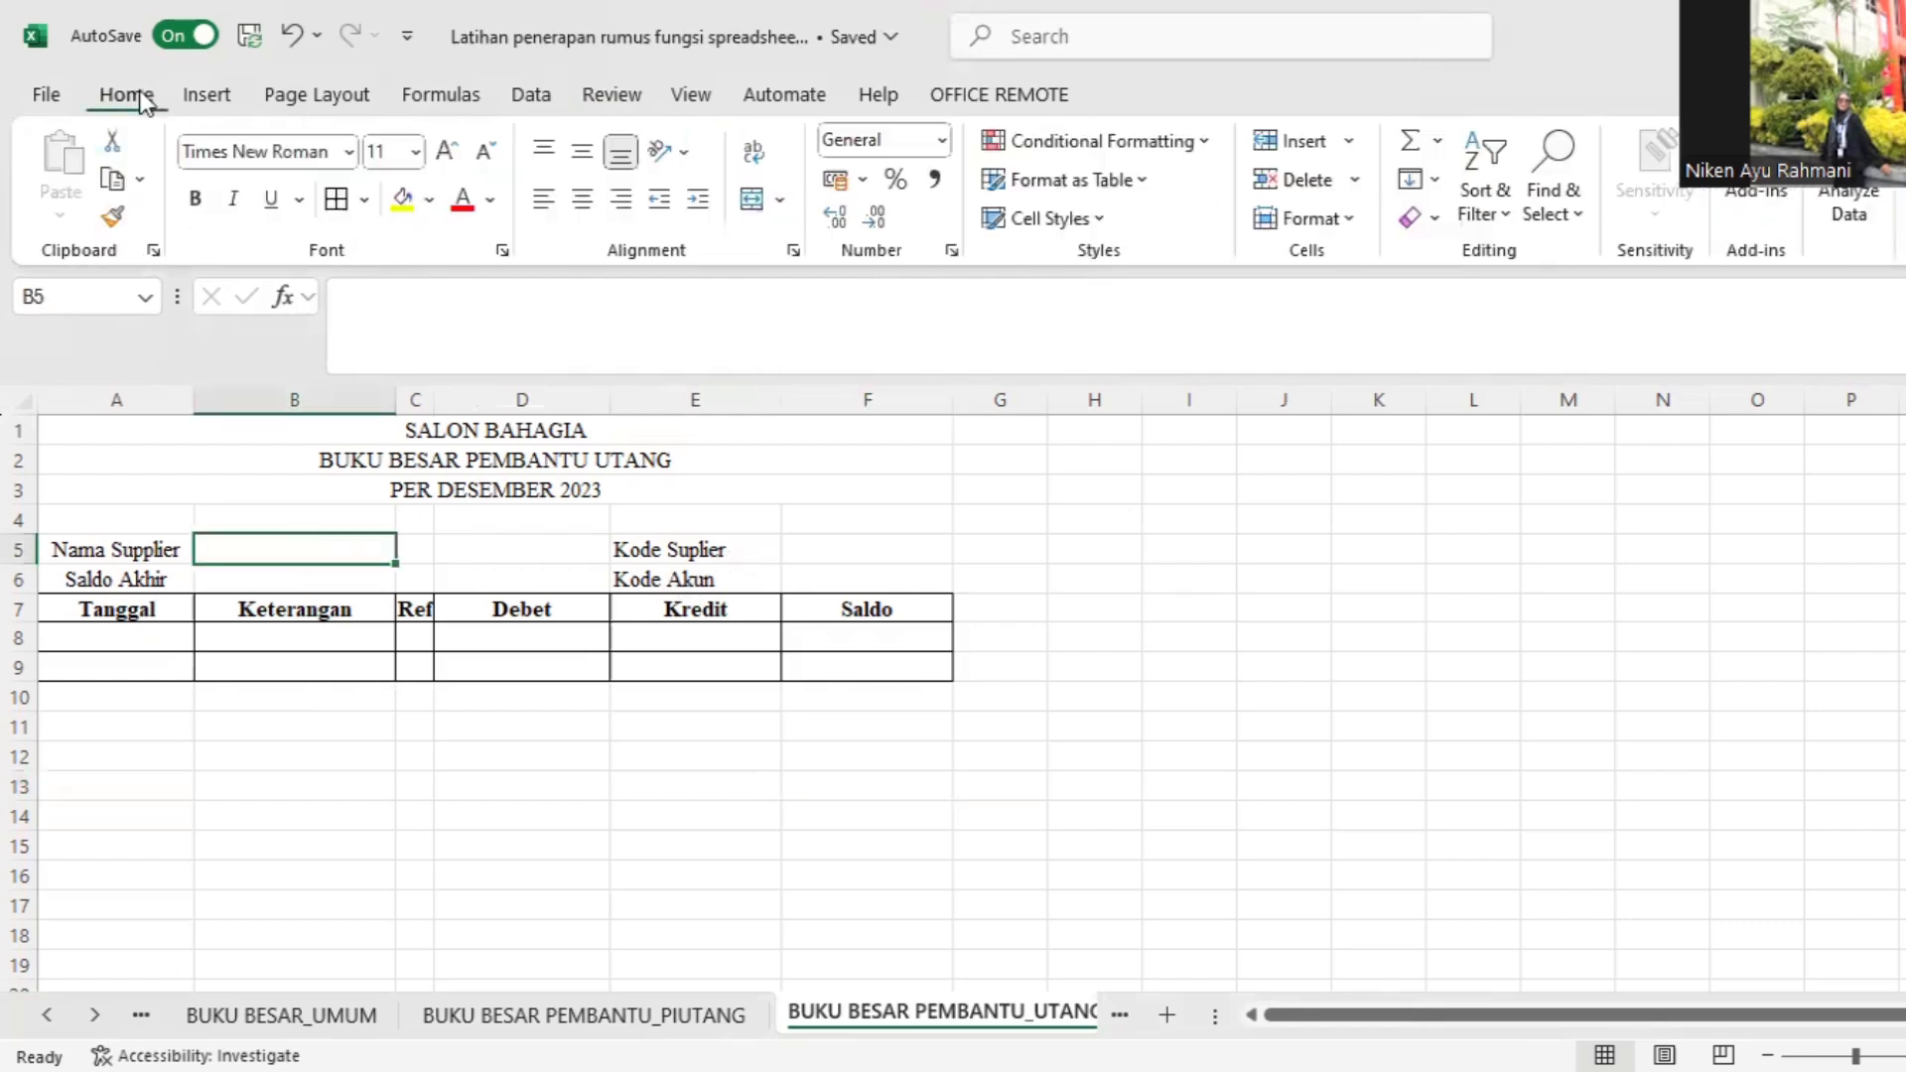
pyautogui.click(430, 203)
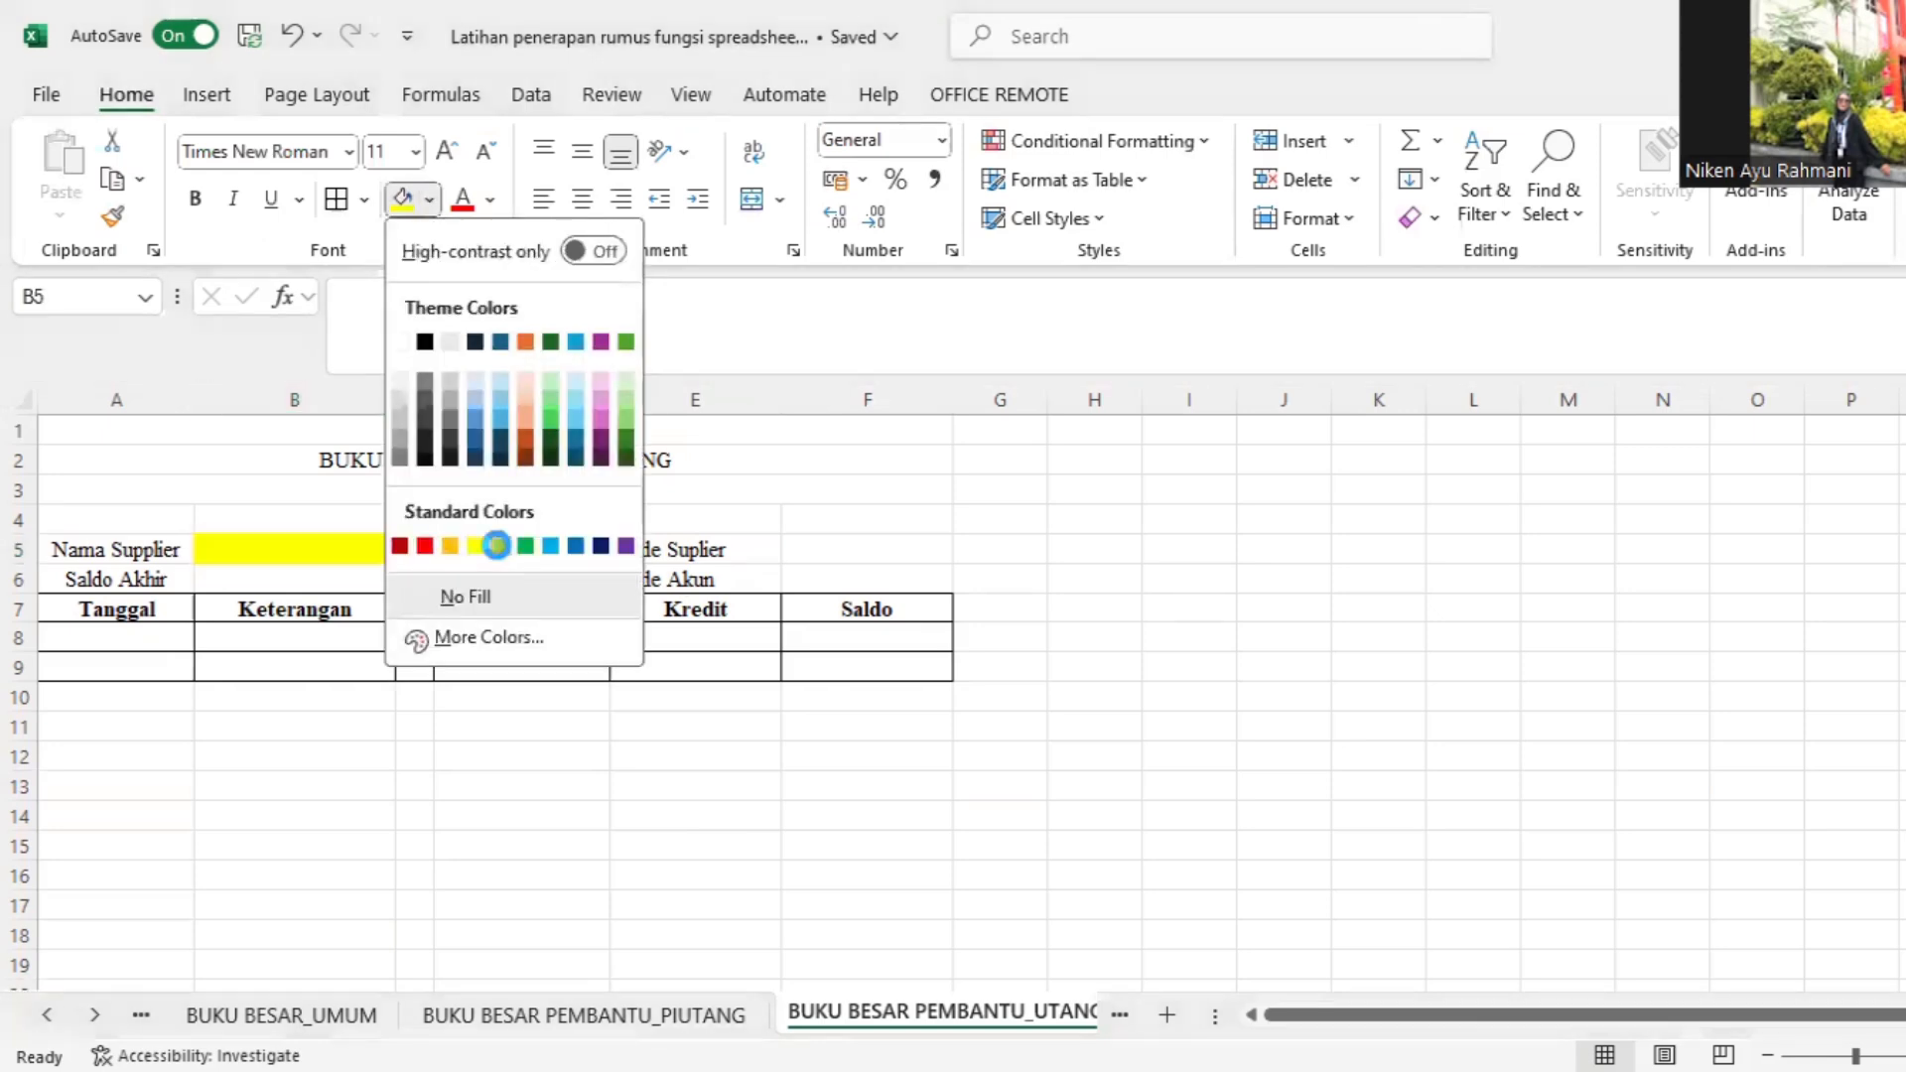
pyautogui.click(497, 547)
pyautogui.click(814, 555)
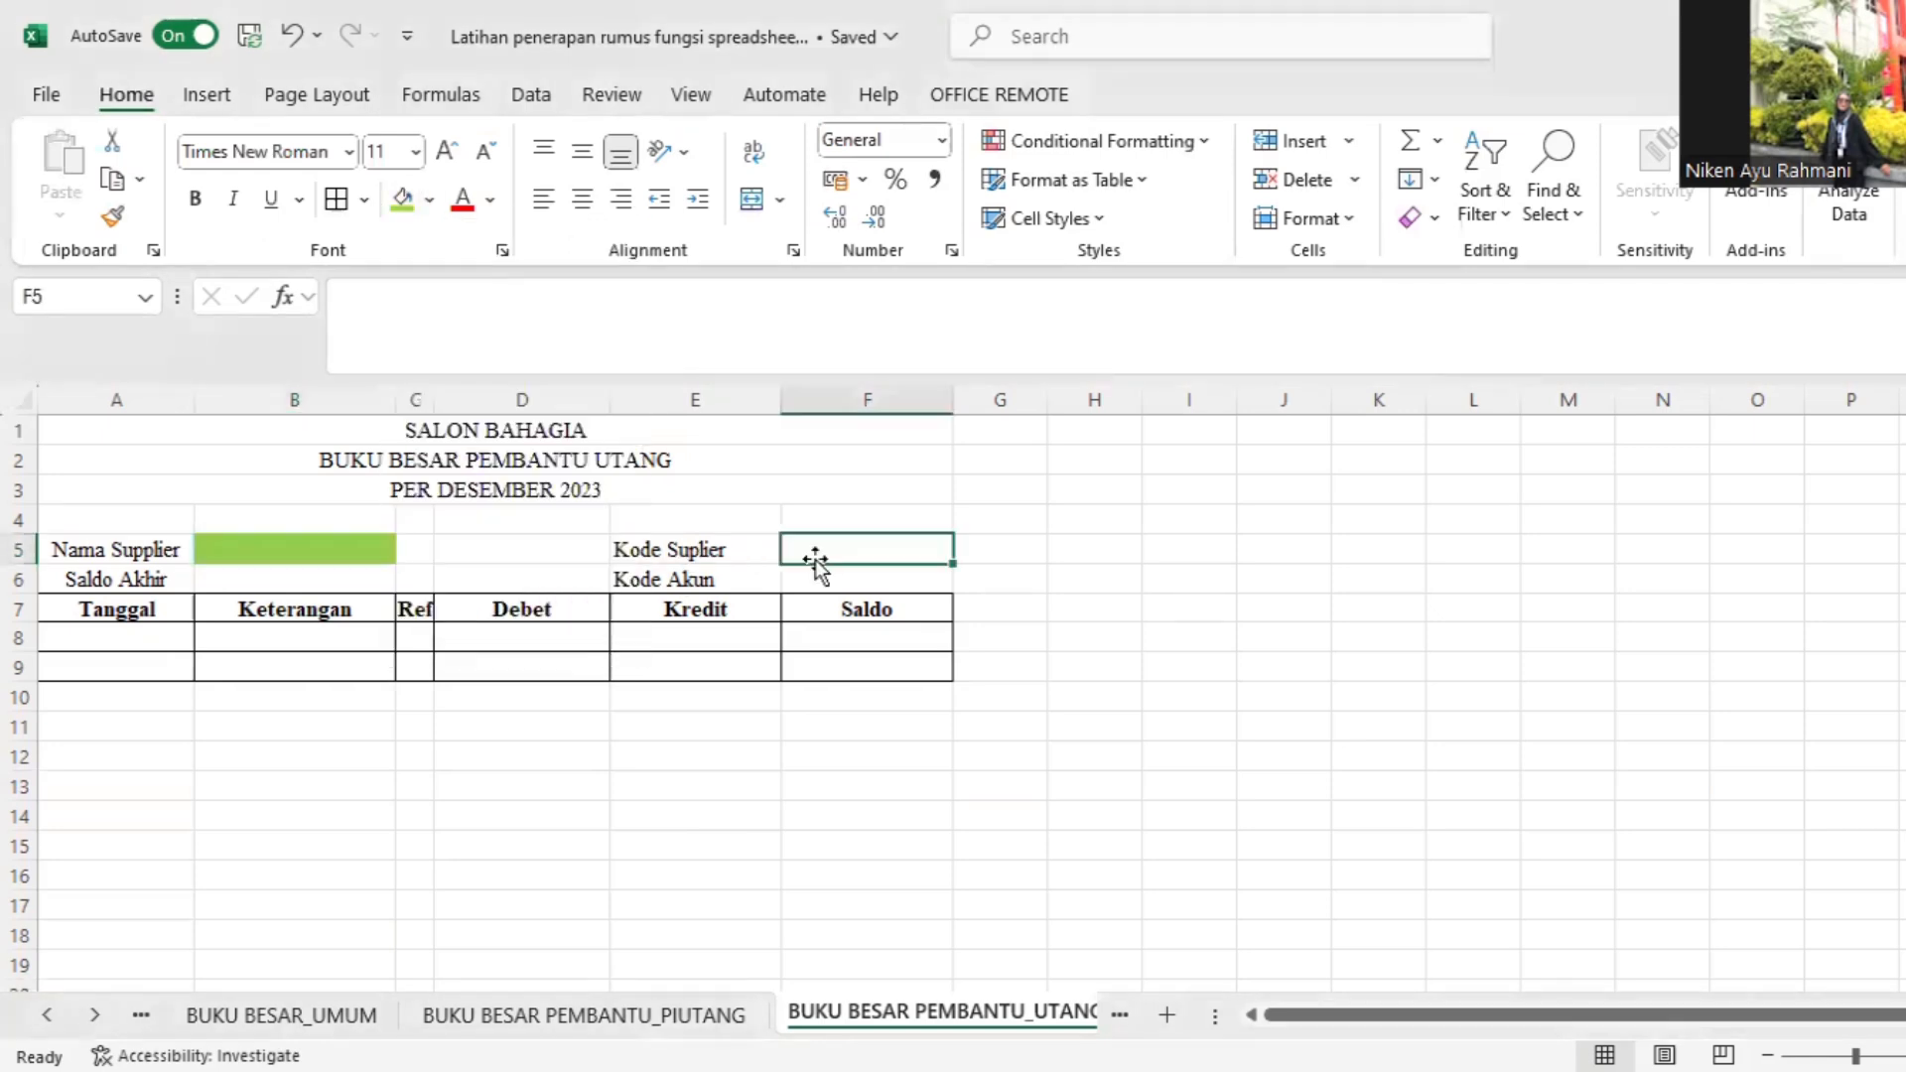
pyautogui.click(402, 199)
pyautogui.click(328, 580)
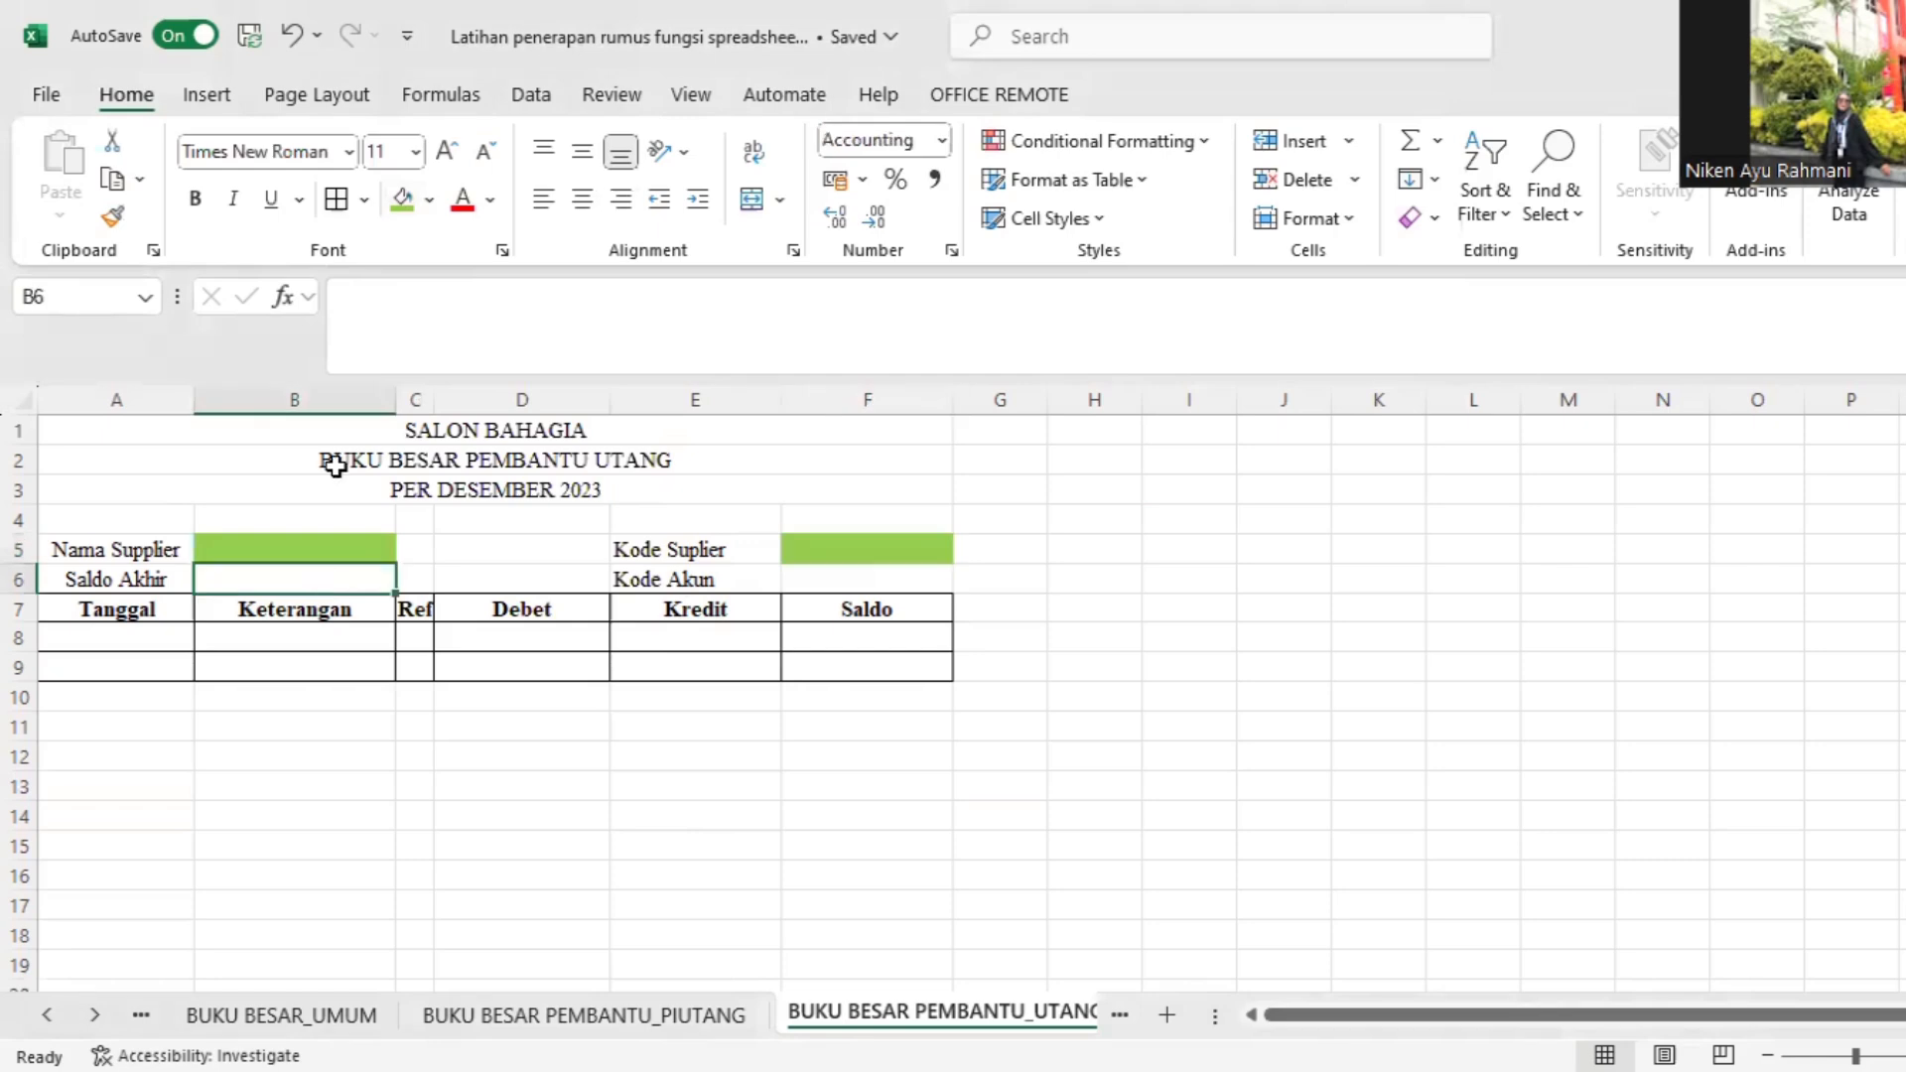
pyautogui.click(400, 201)
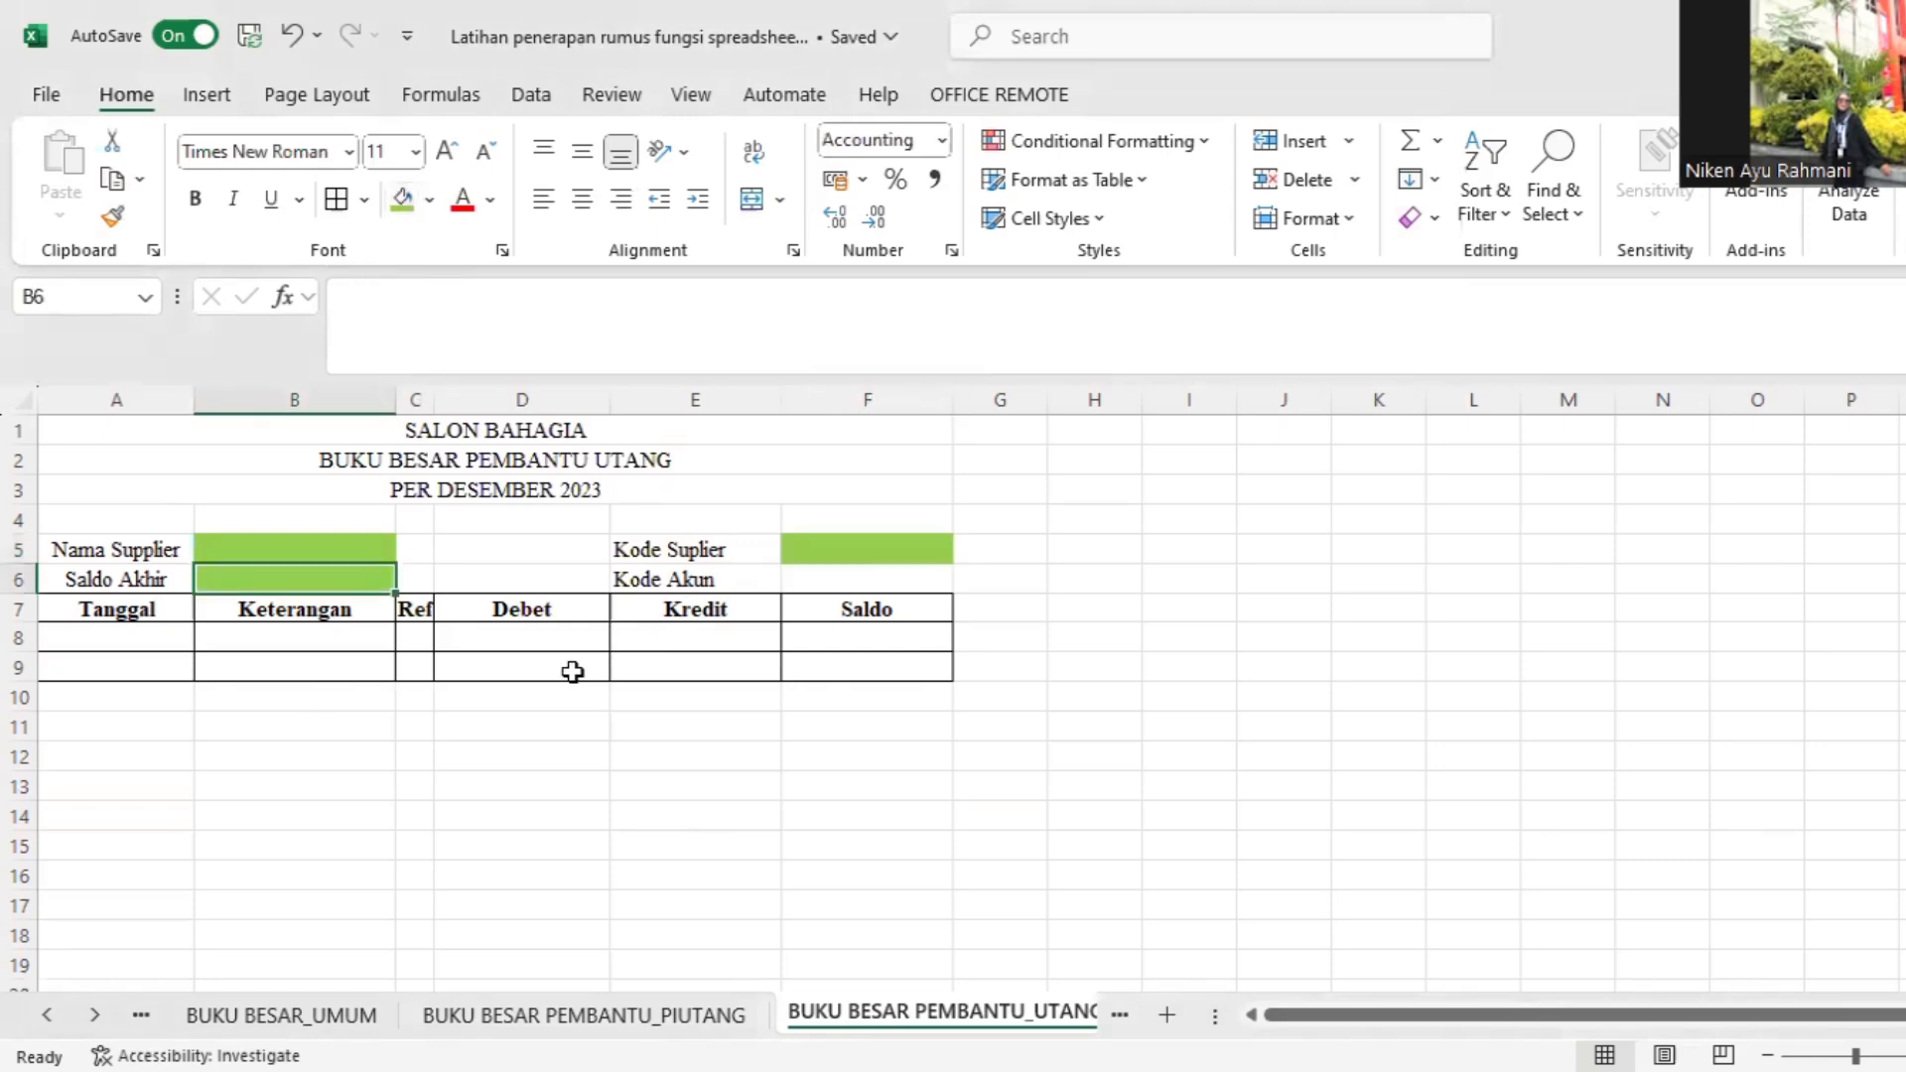
# Step: Apply the same light green fill to the ledger table cells E8, F8, E9, D9 and F9
pyautogui.click(672, 642)
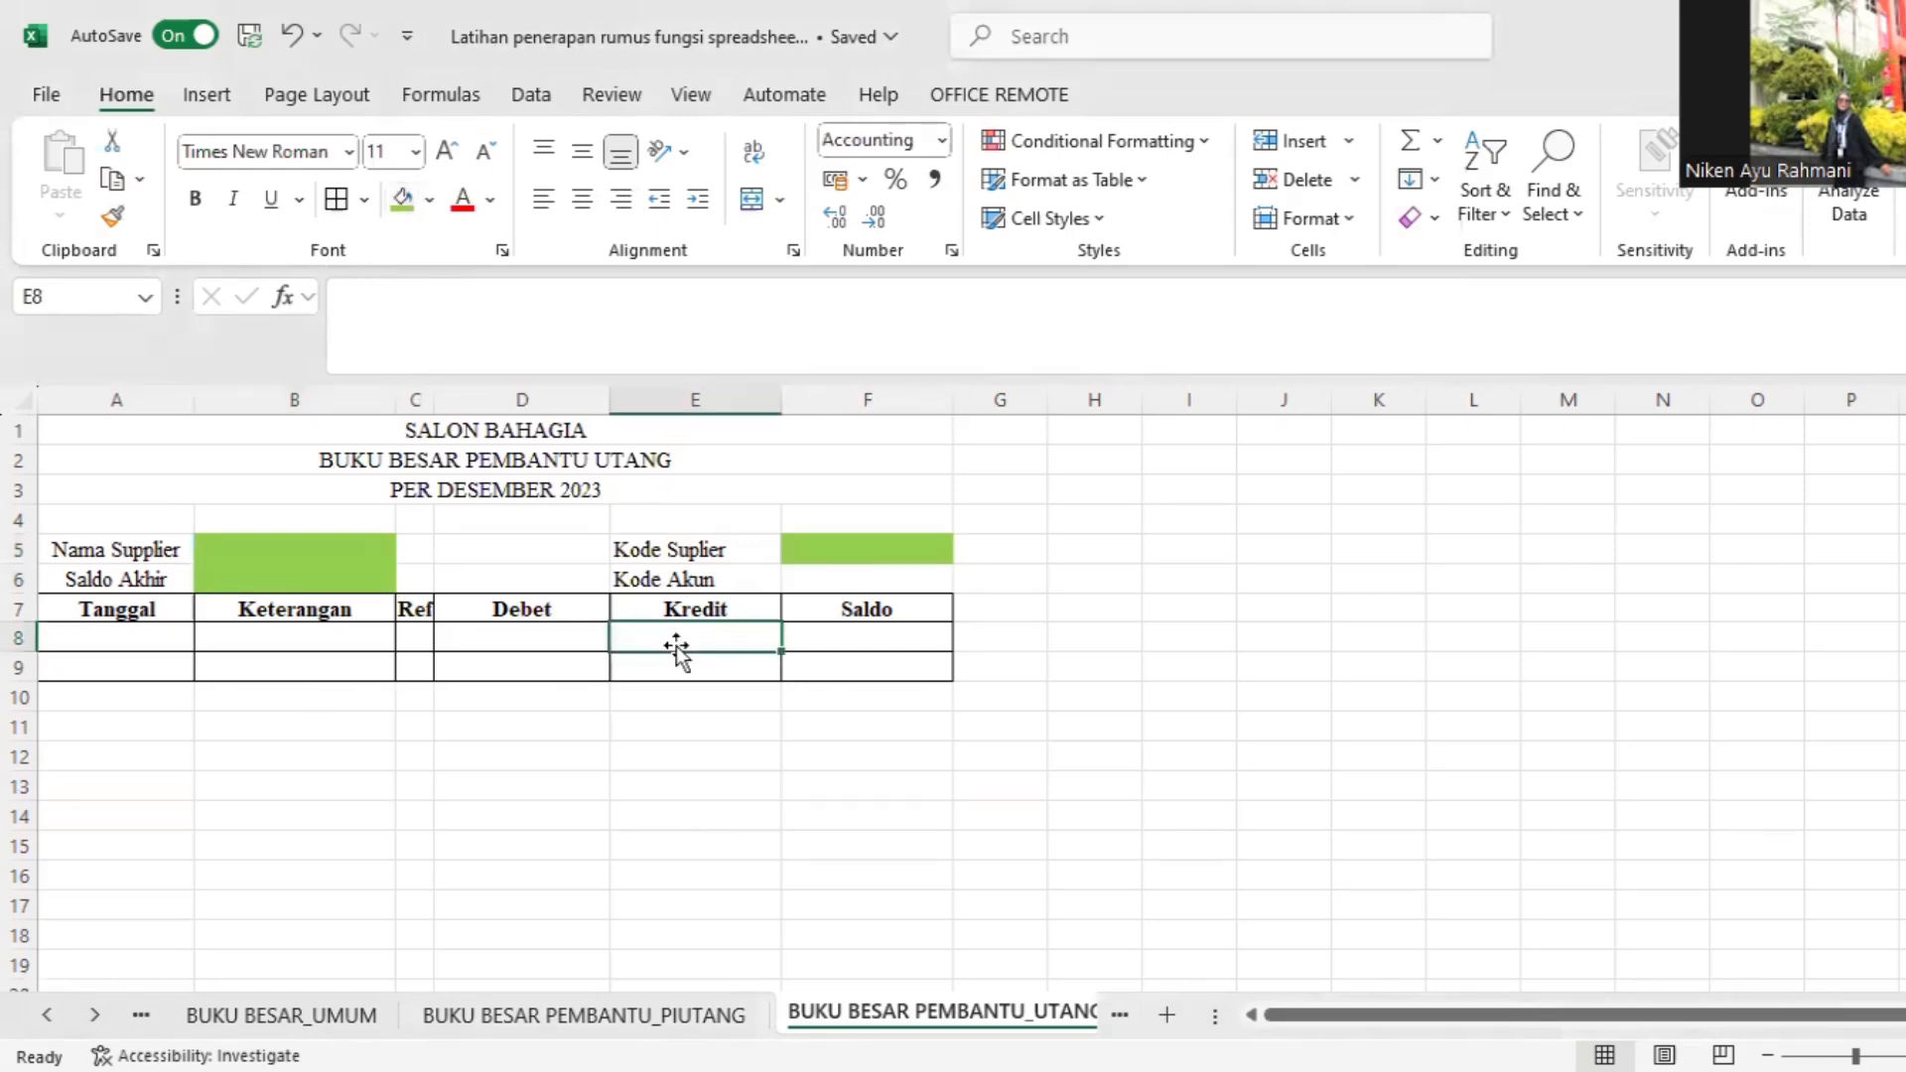
pyautogui.click(401, 201)
pyautogui.click(817, 645)
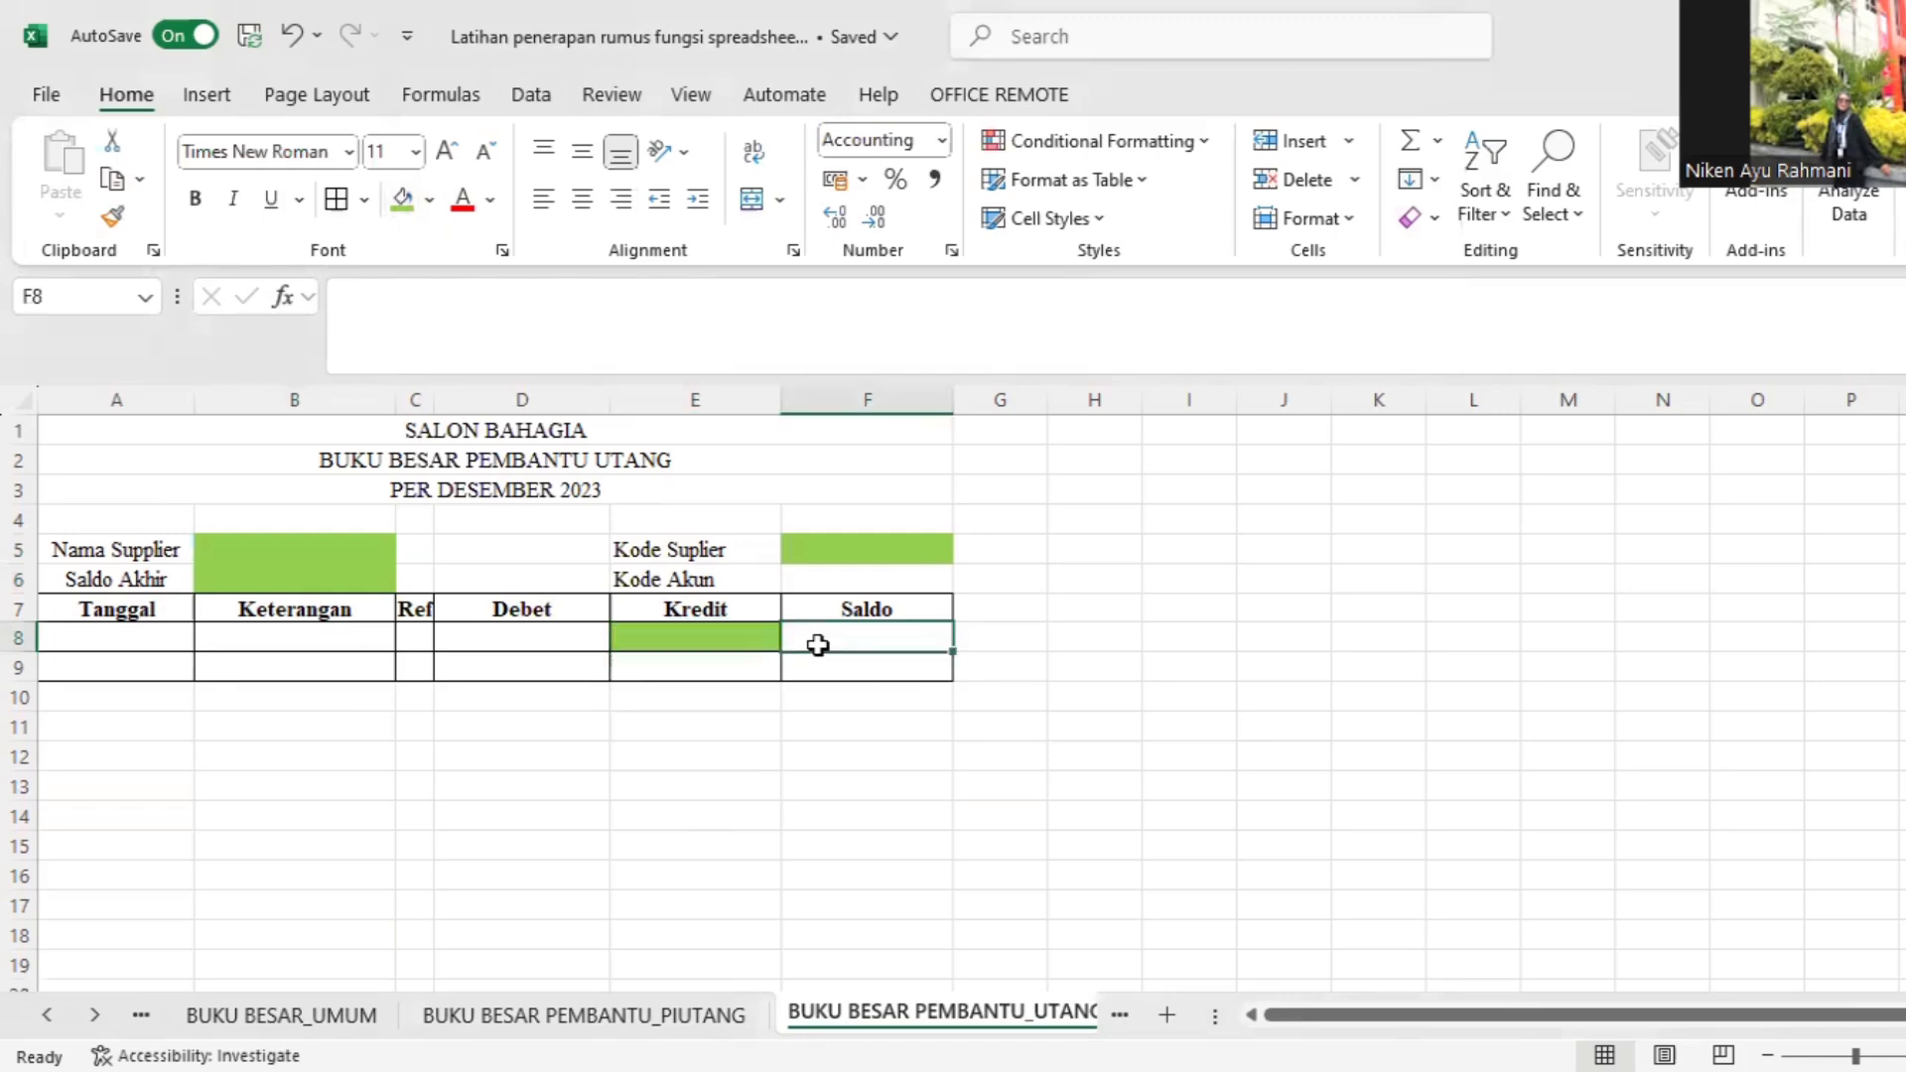
pyautogui.click(389, 201)
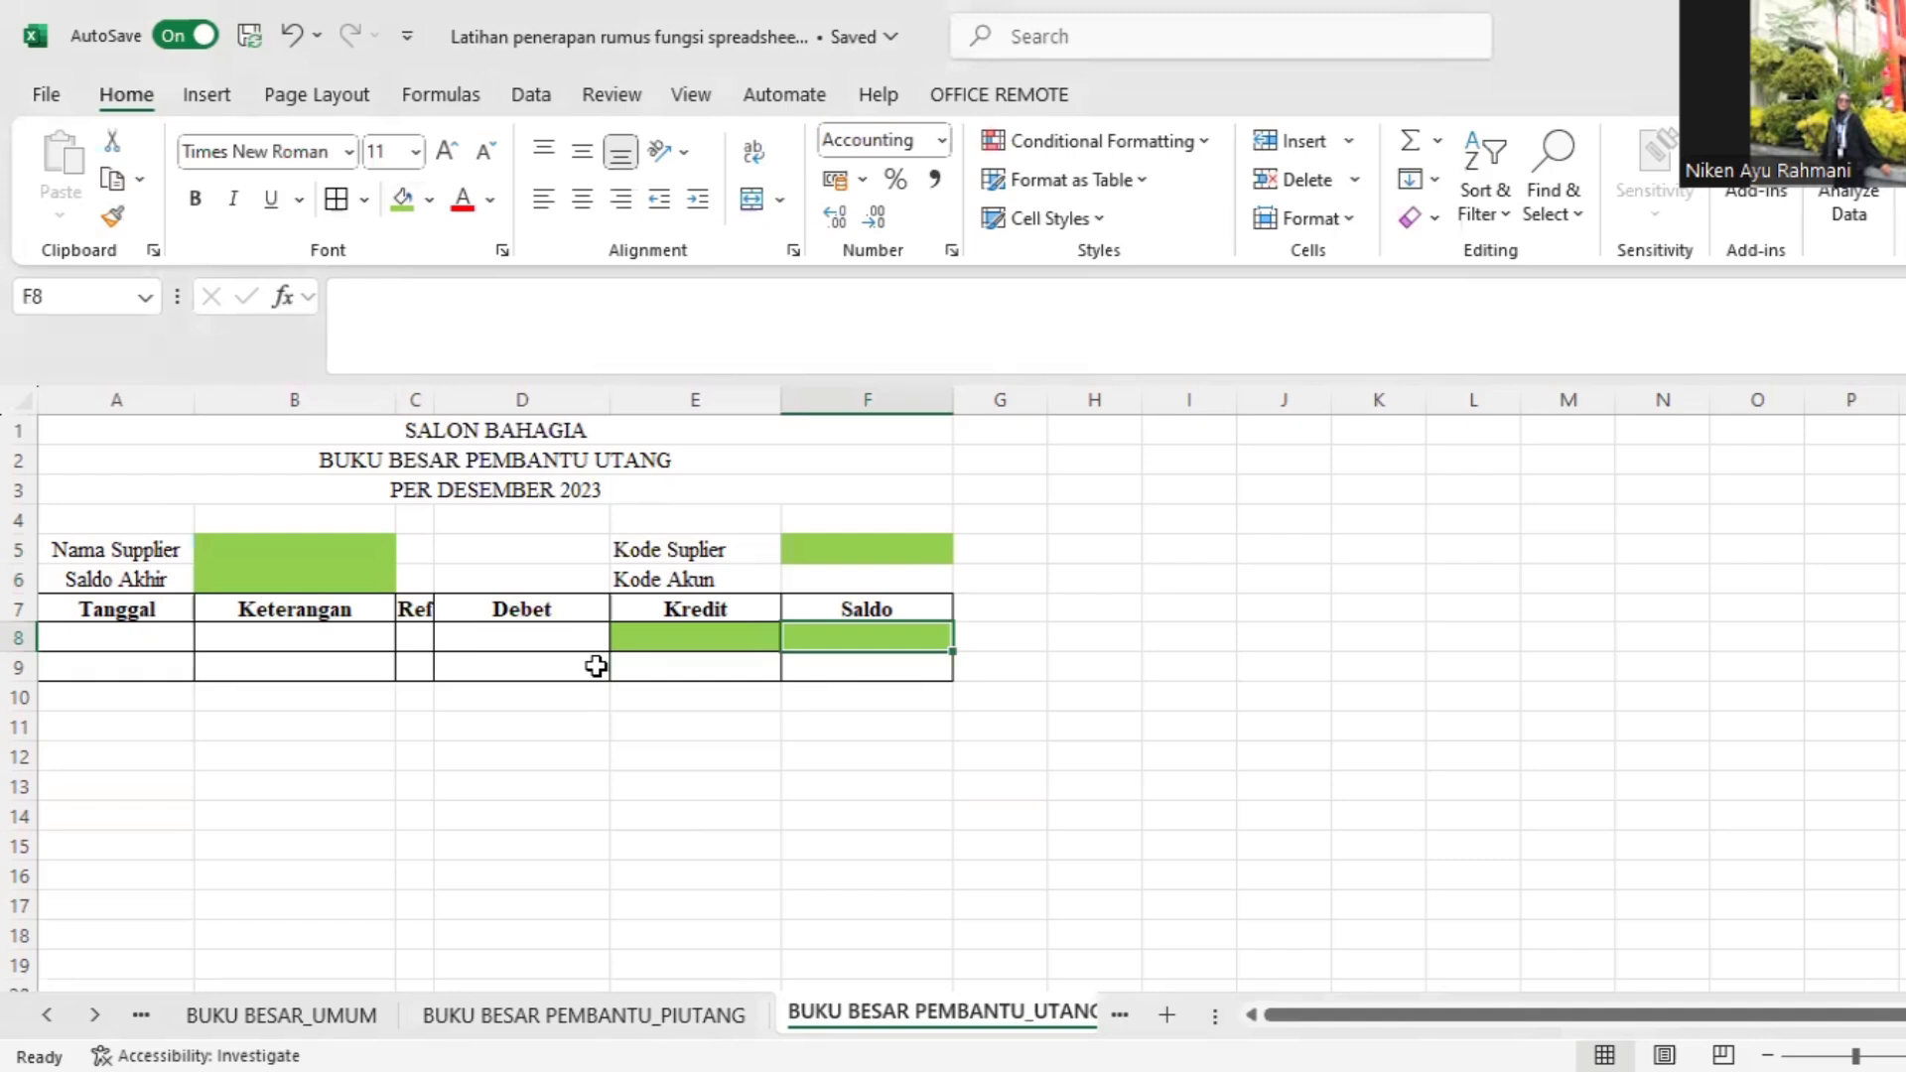
pyautogui.click(662, 667)
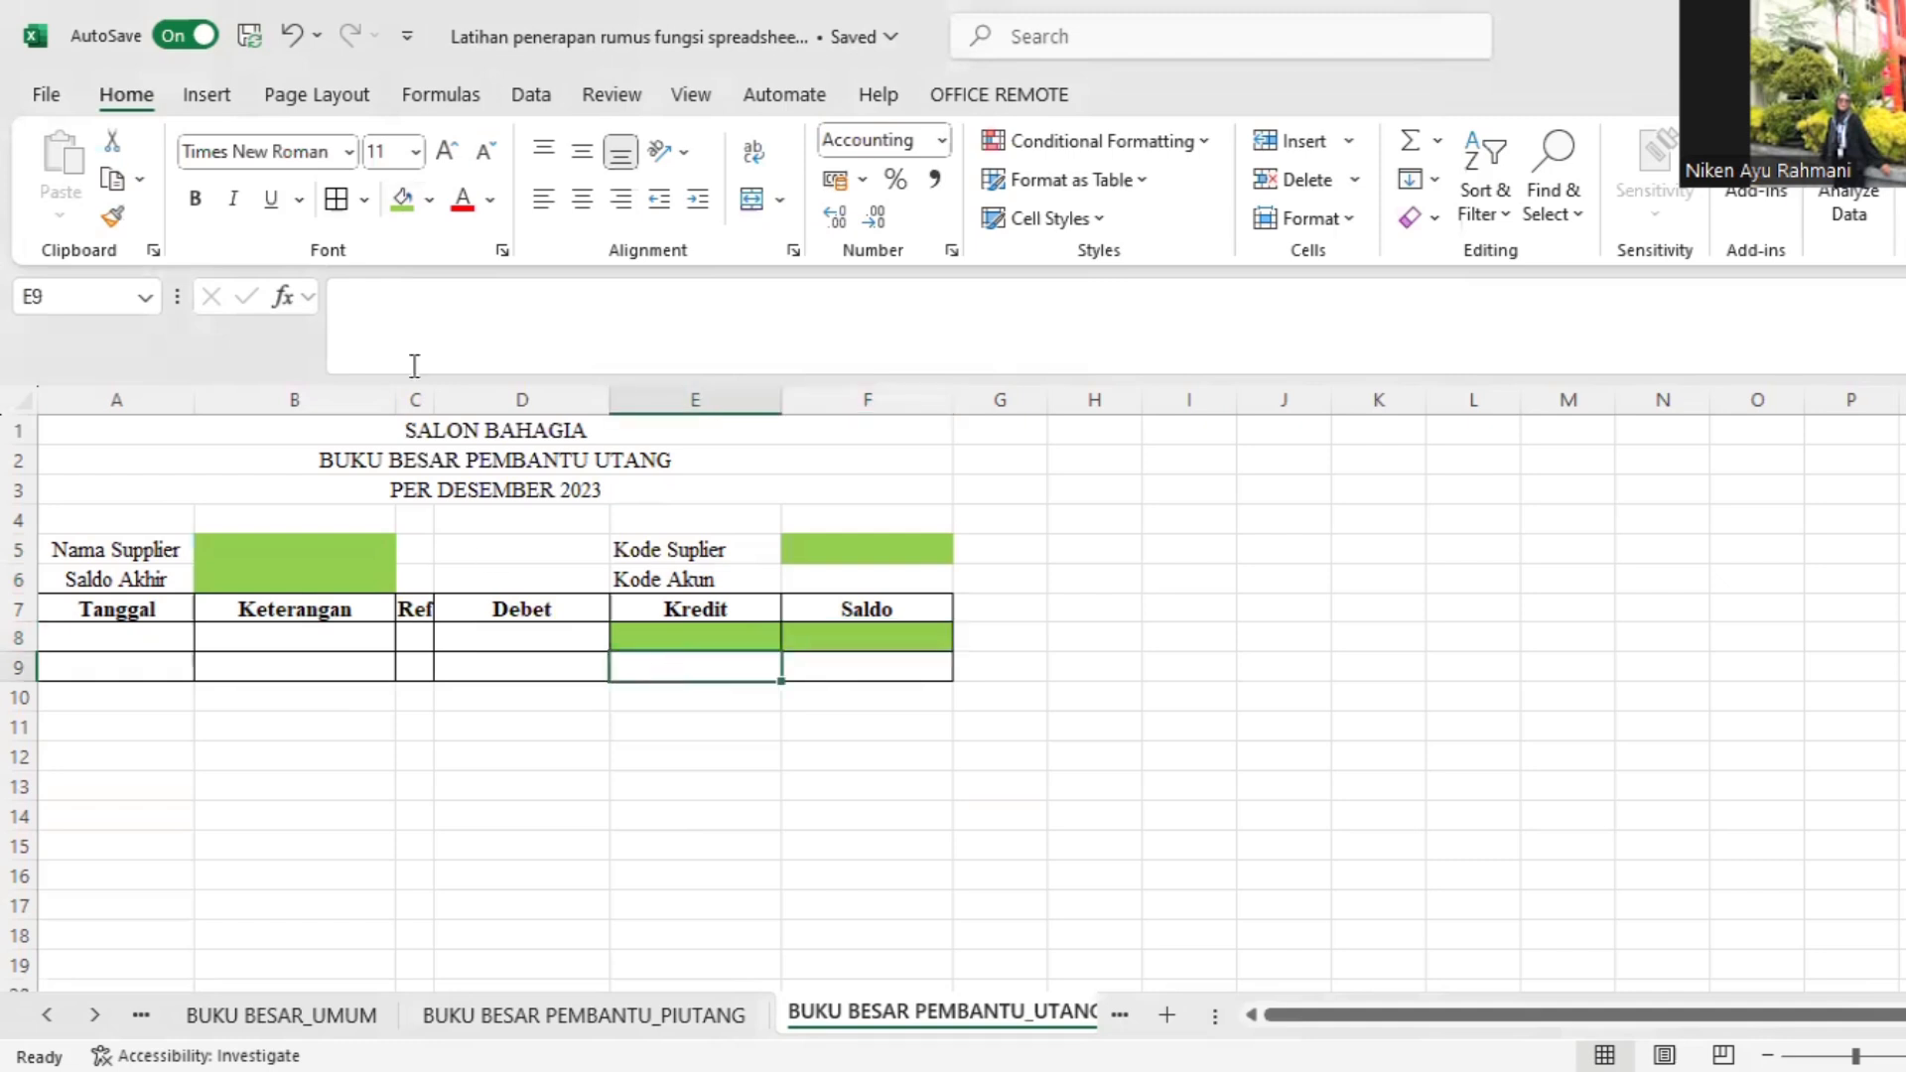
pyautogui.click(406, 207)
pyautogui.click(485, 679)
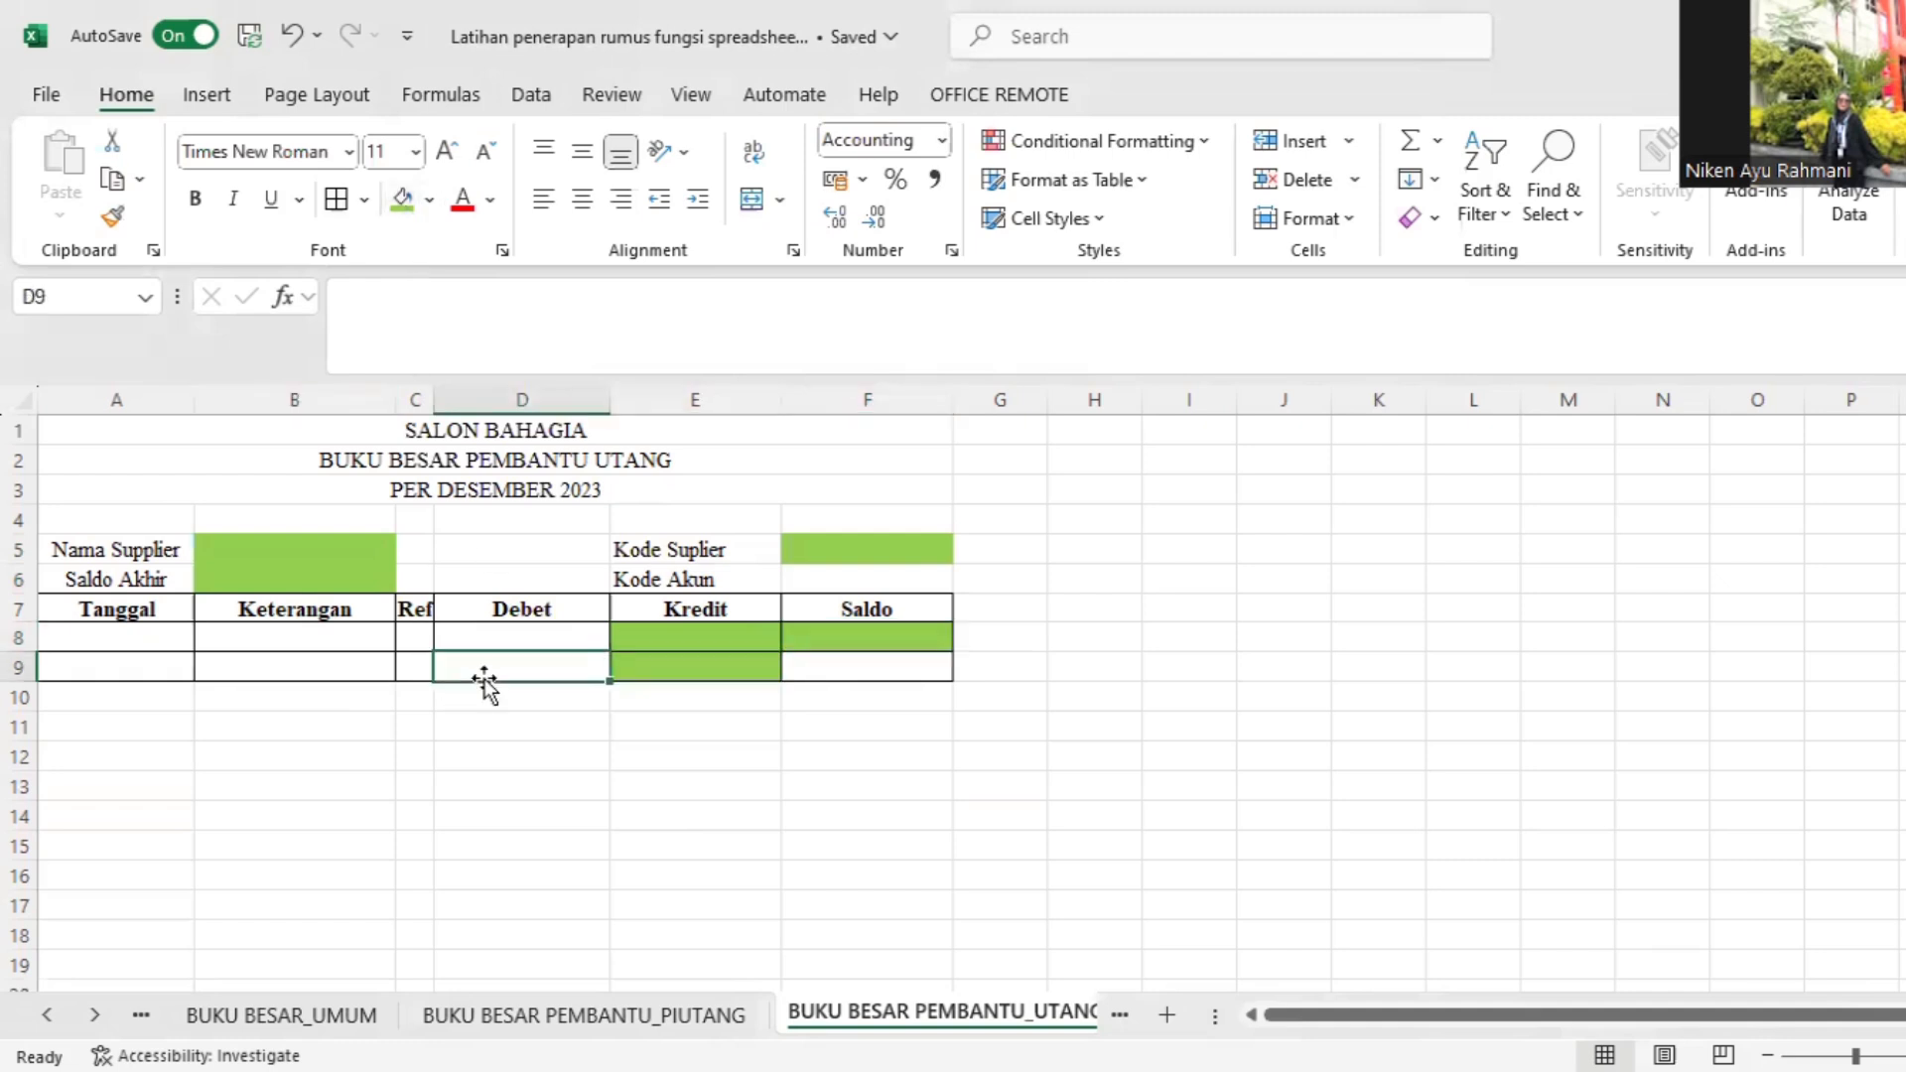
pyautogui.click(402, 201)
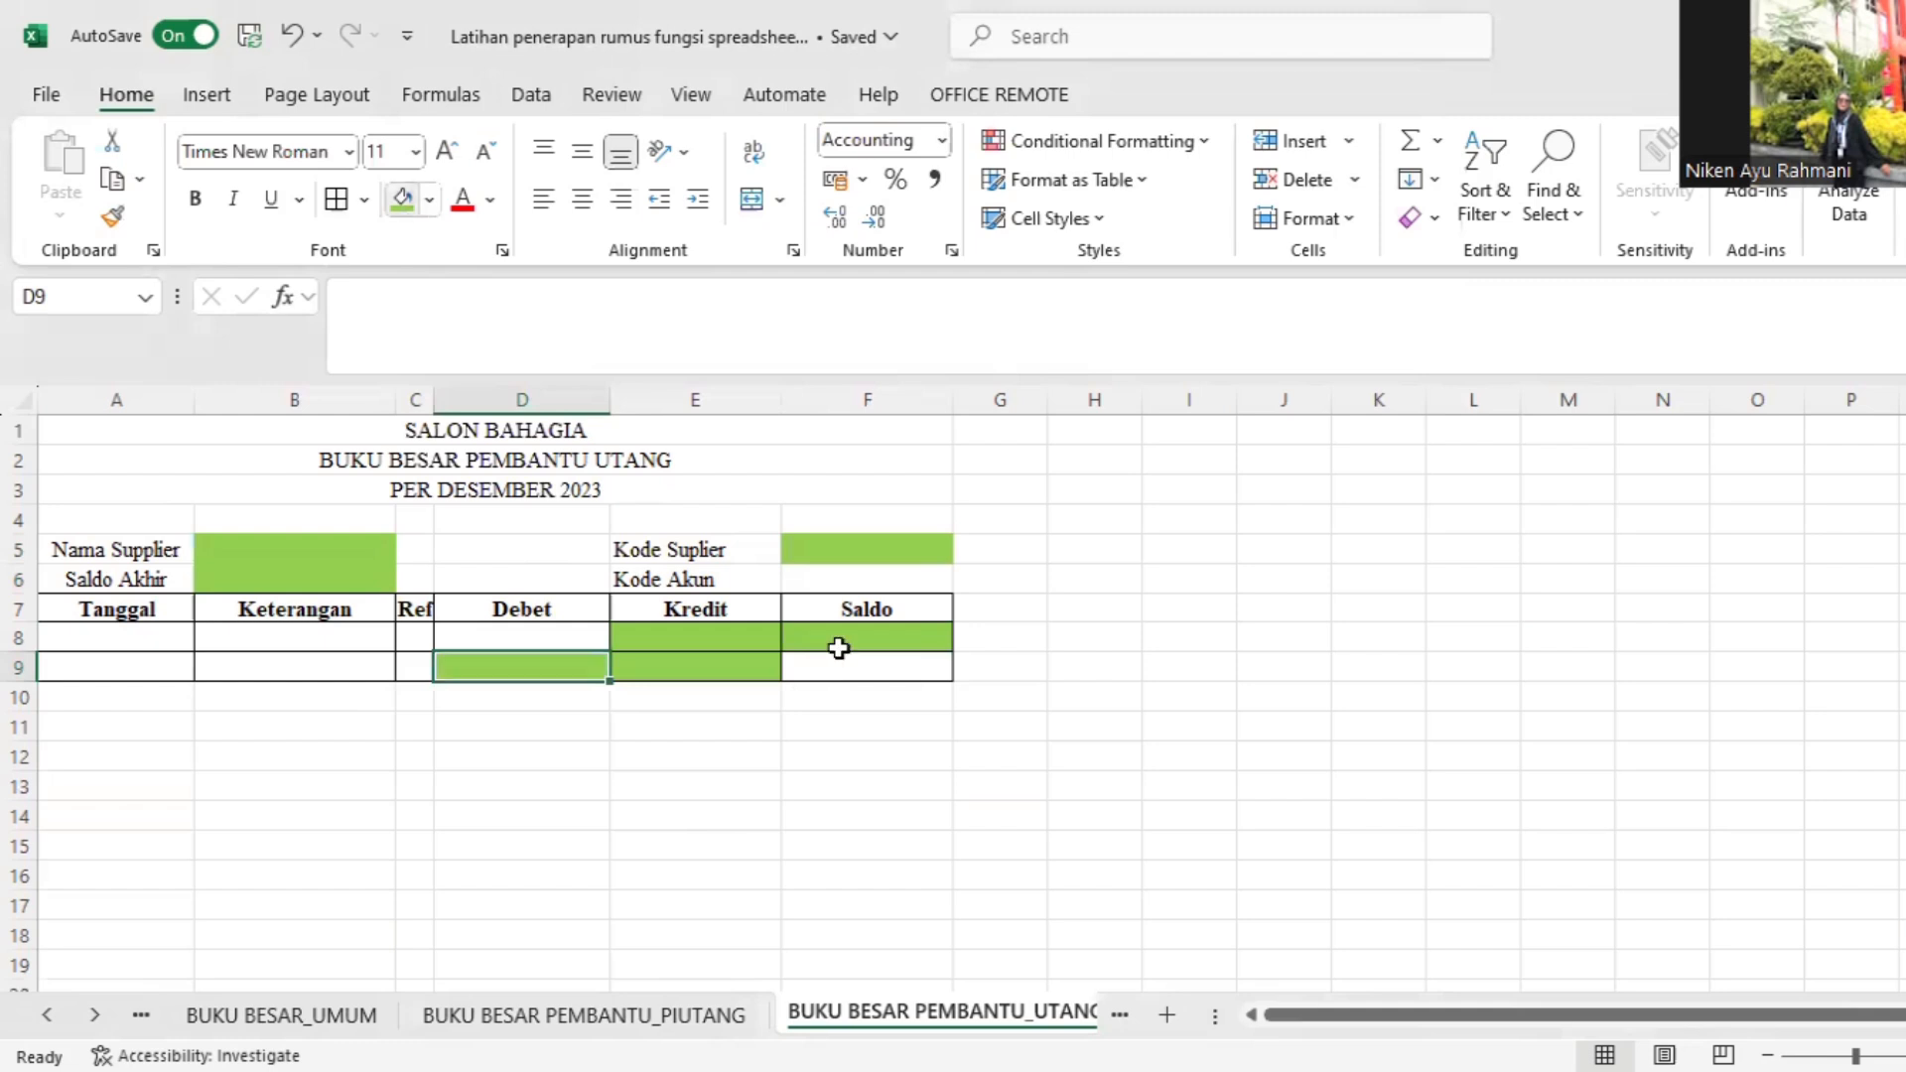
pyautogui.click(876, 683)
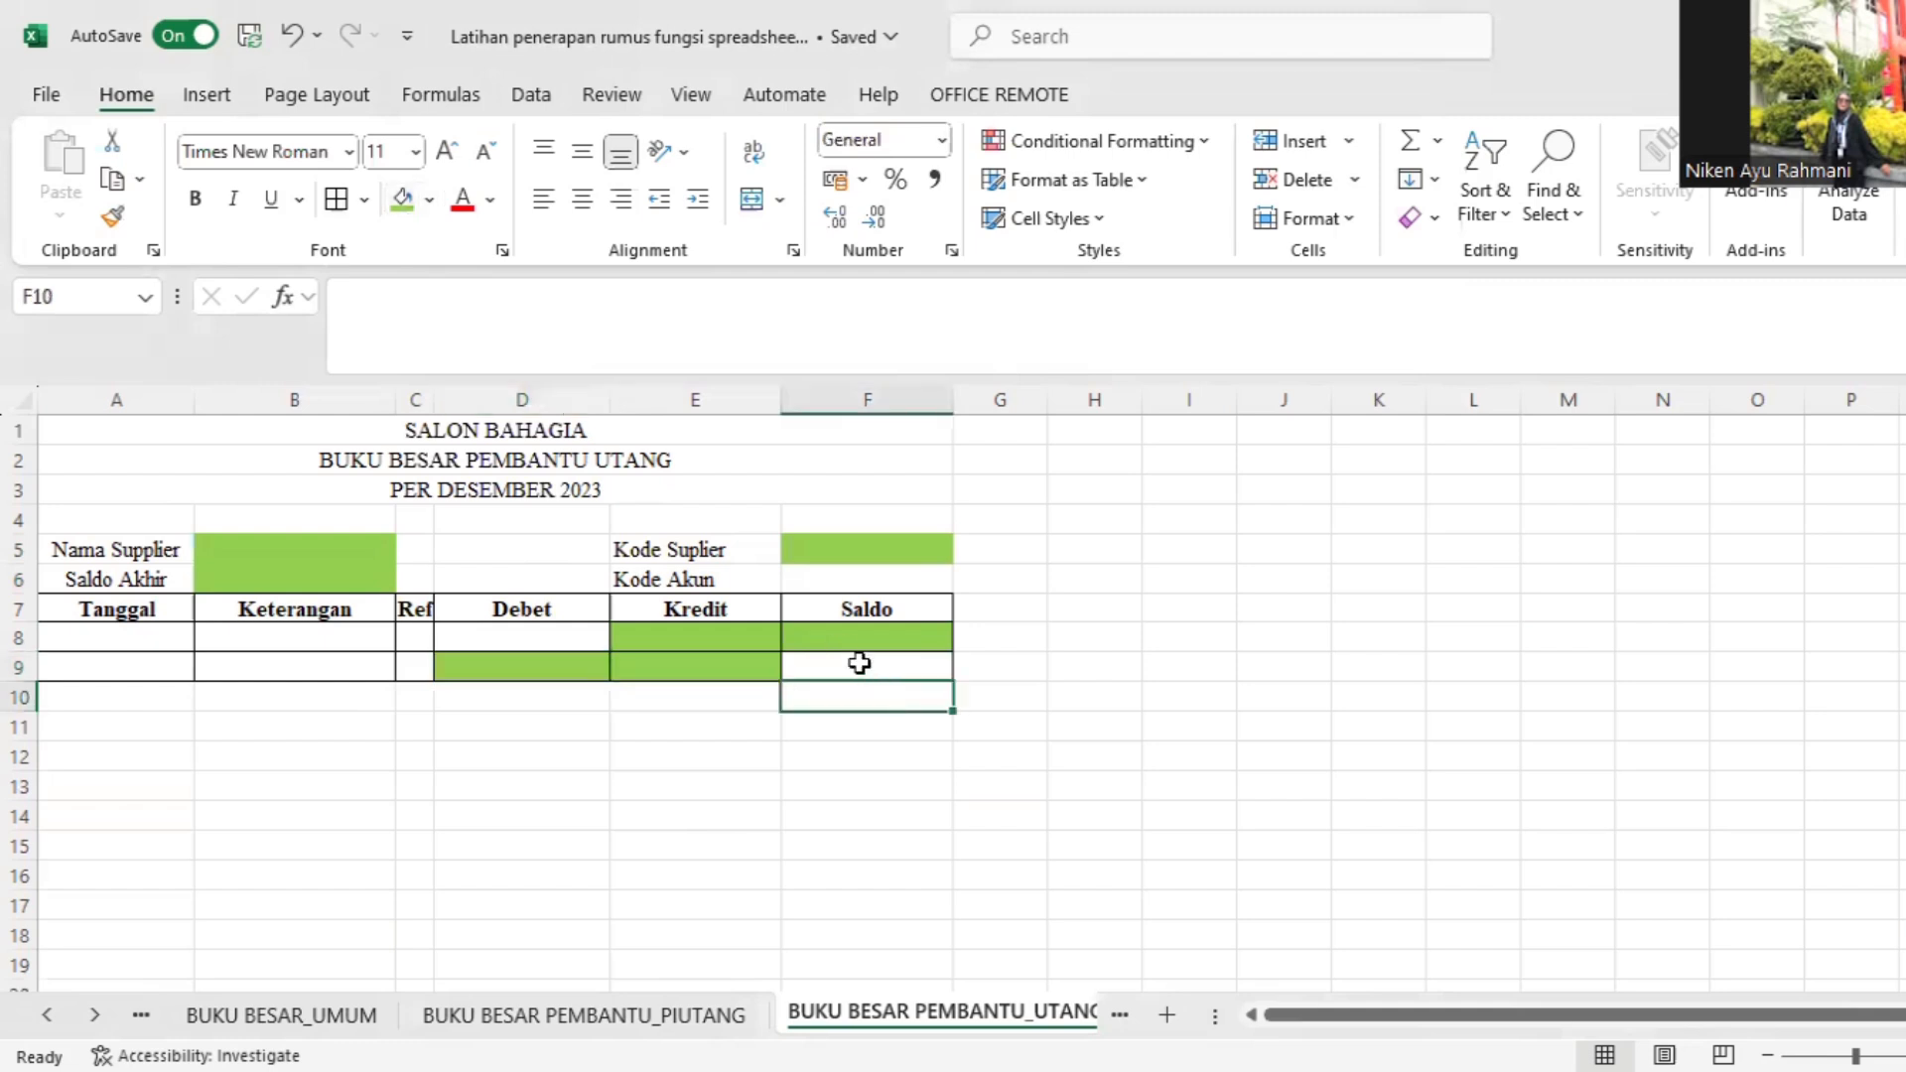
pyautogui.click(397, 201)
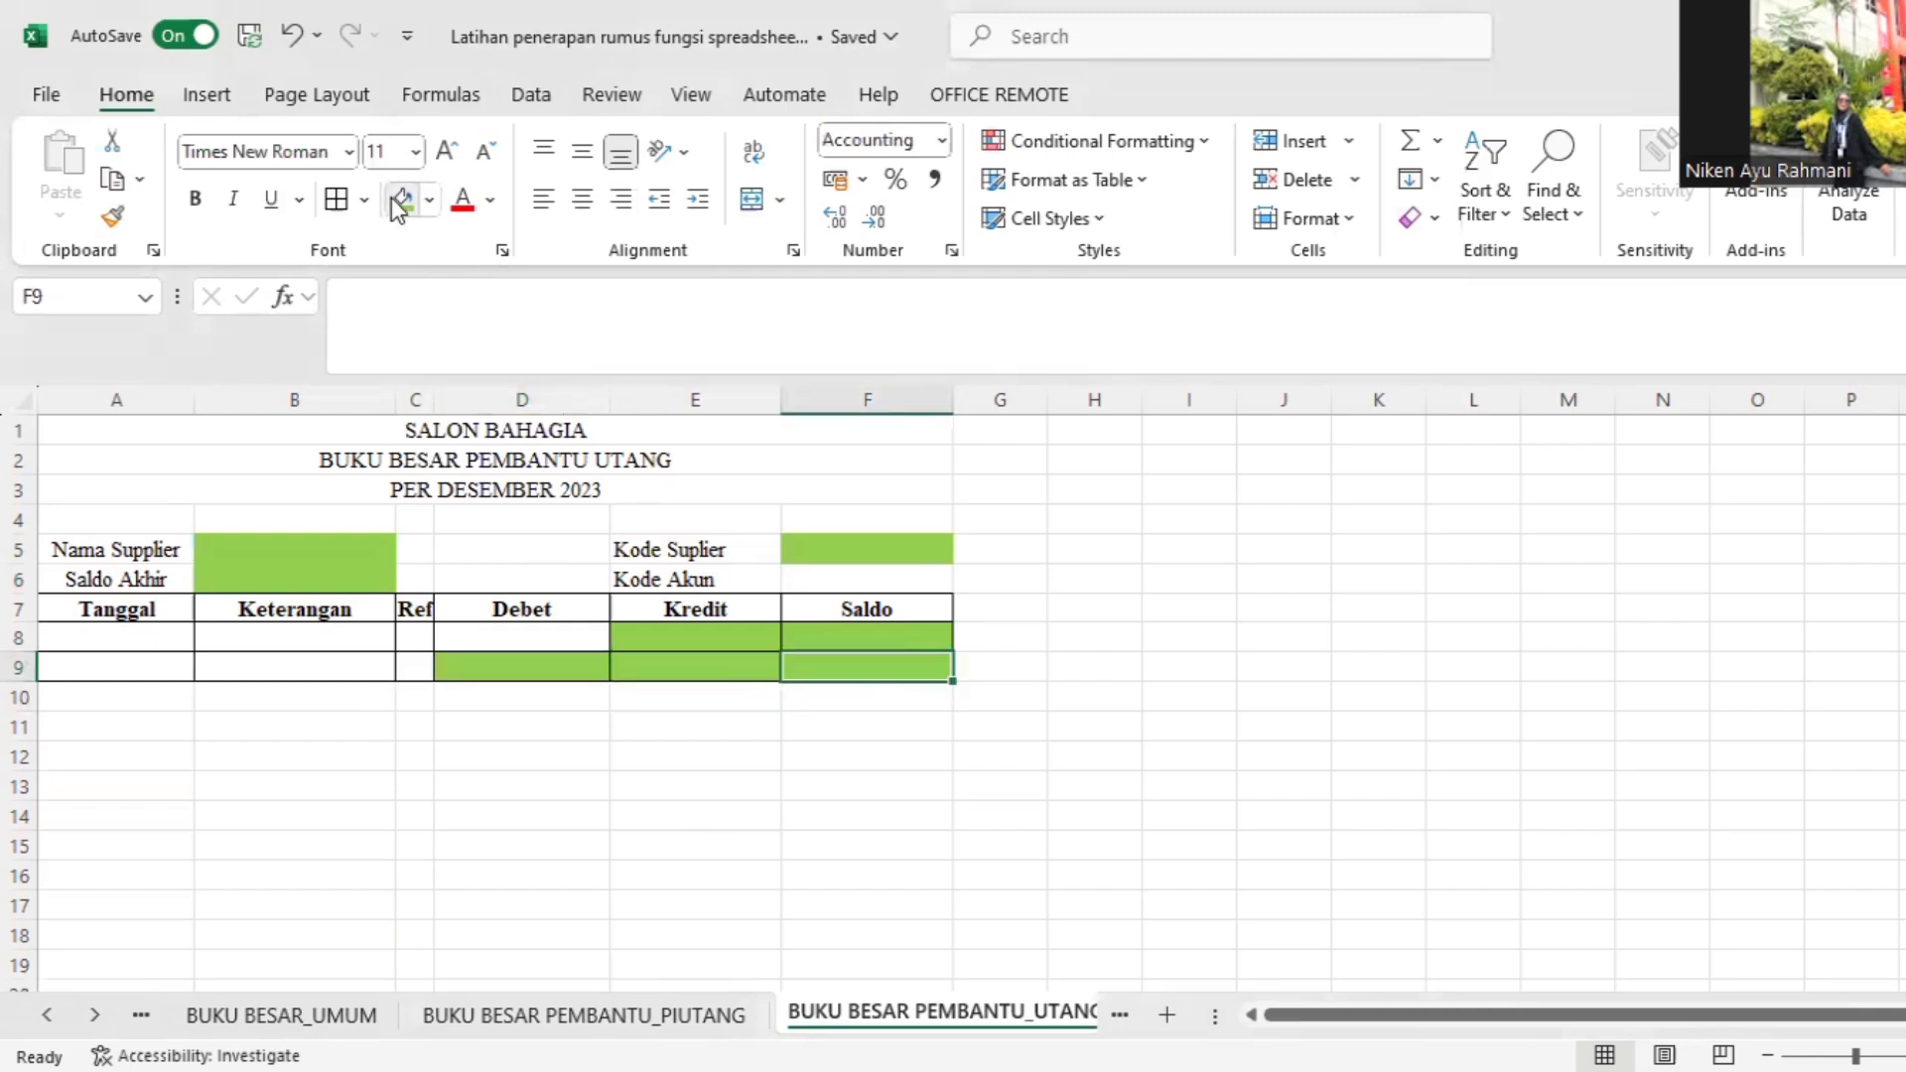
pyautogui.click(541, 544)
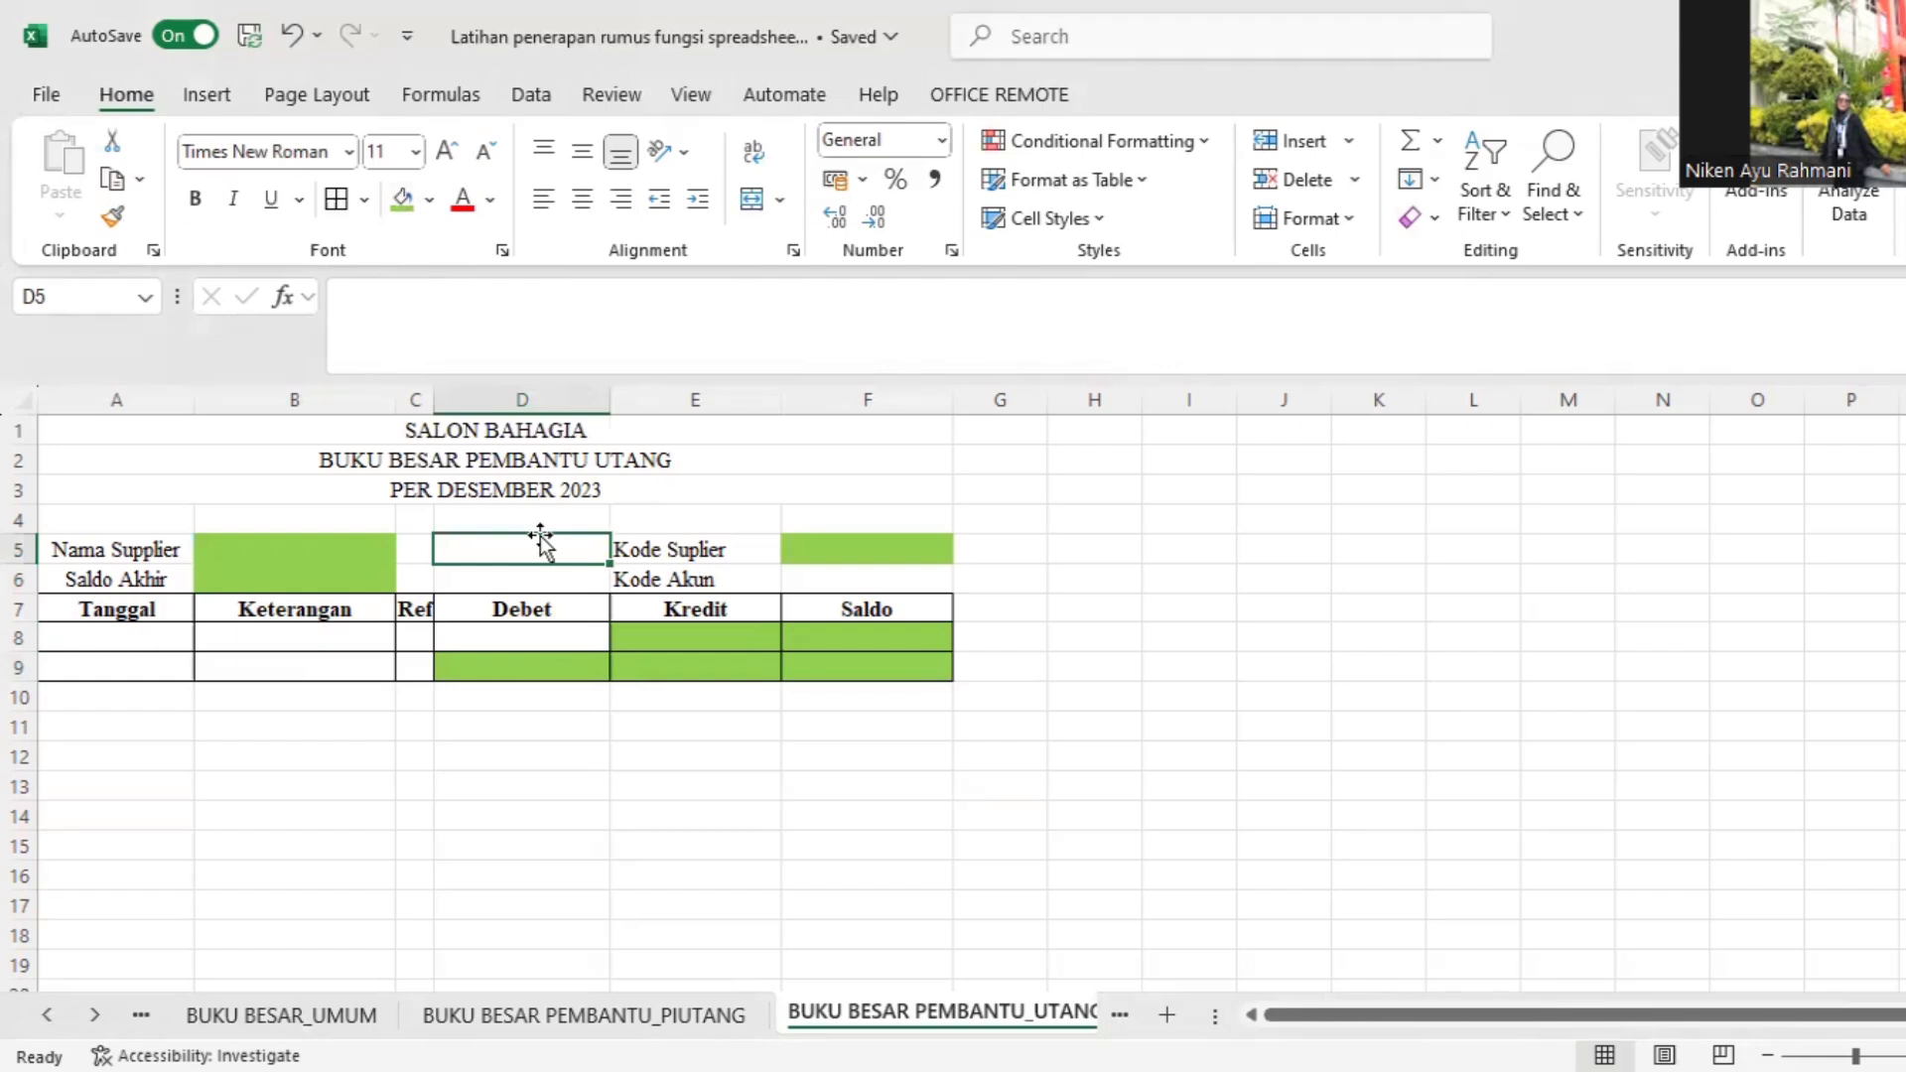
# Step: Begin a VLOOKUP formula in the Nama Supplier cell B5 with the supplier code cell F5 as lookup value
pyautogui.click(307, 547)
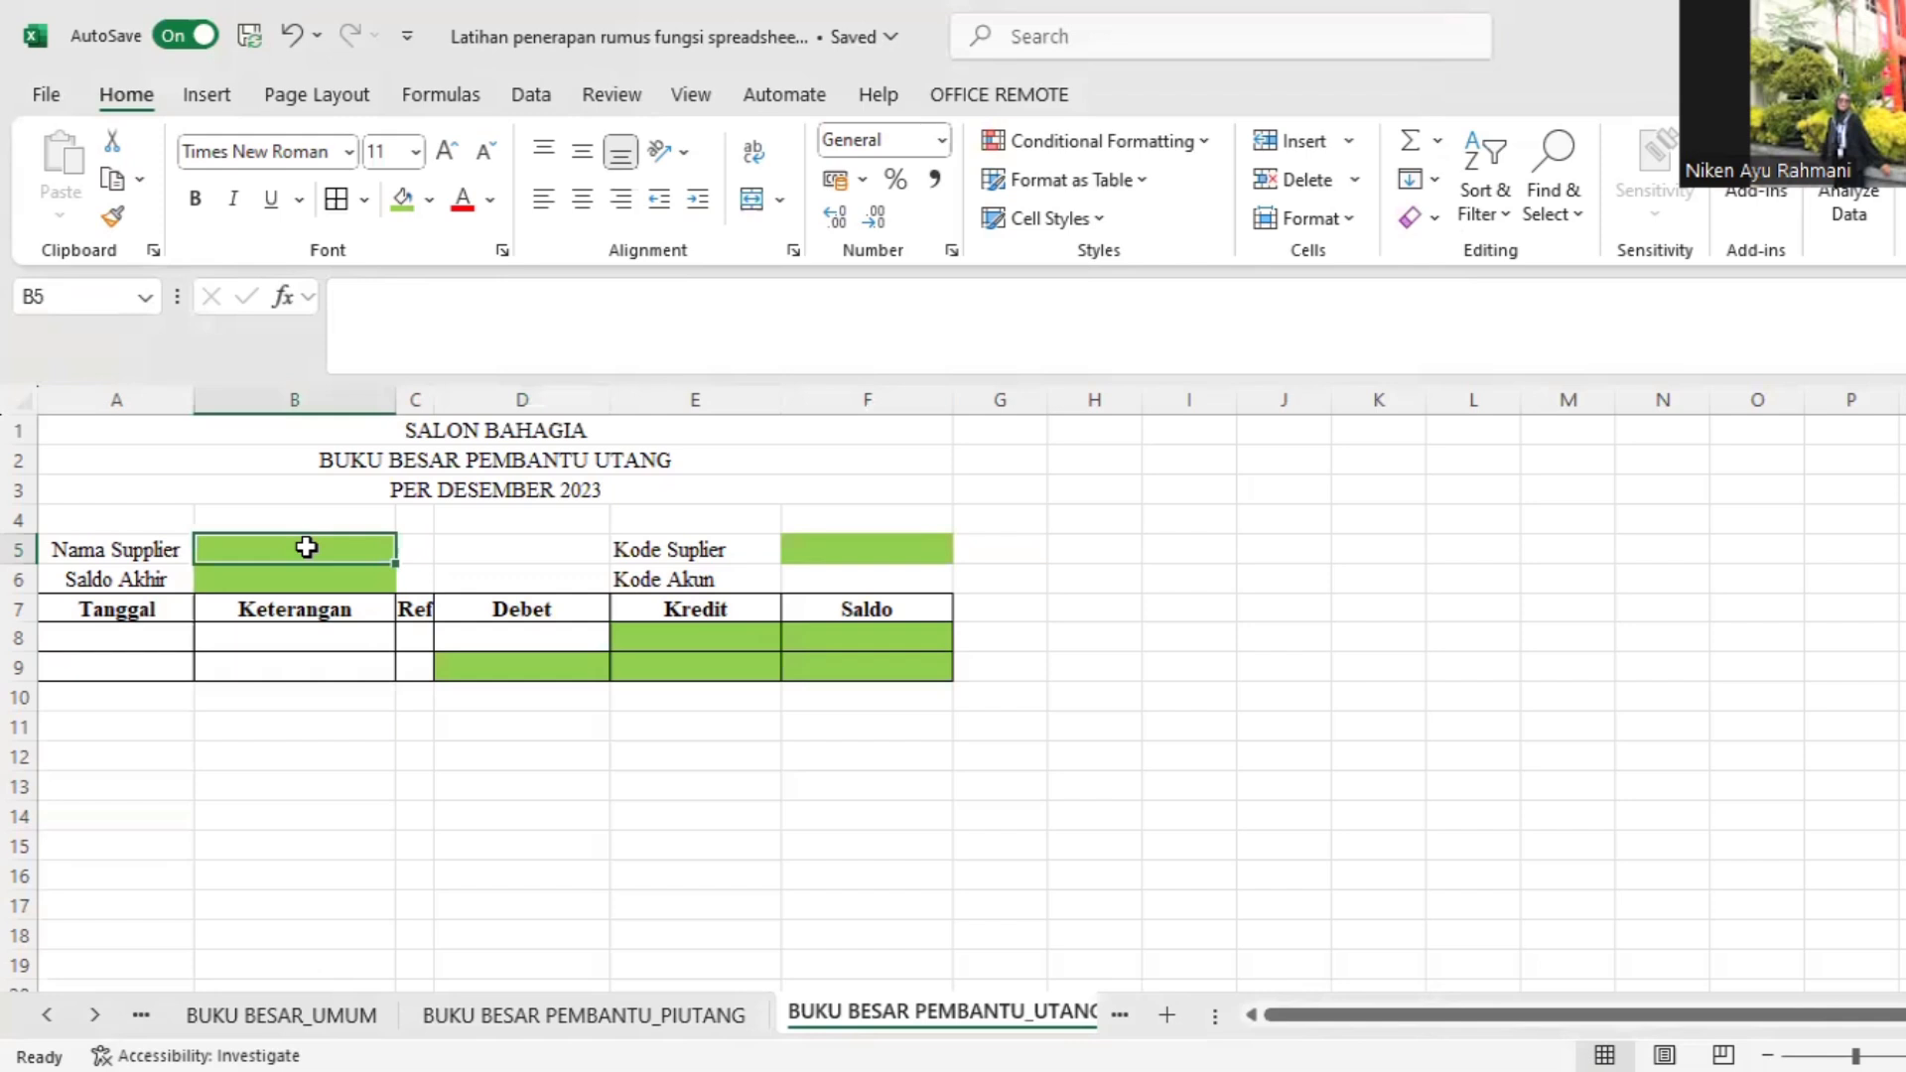
pyautogui.write('=')
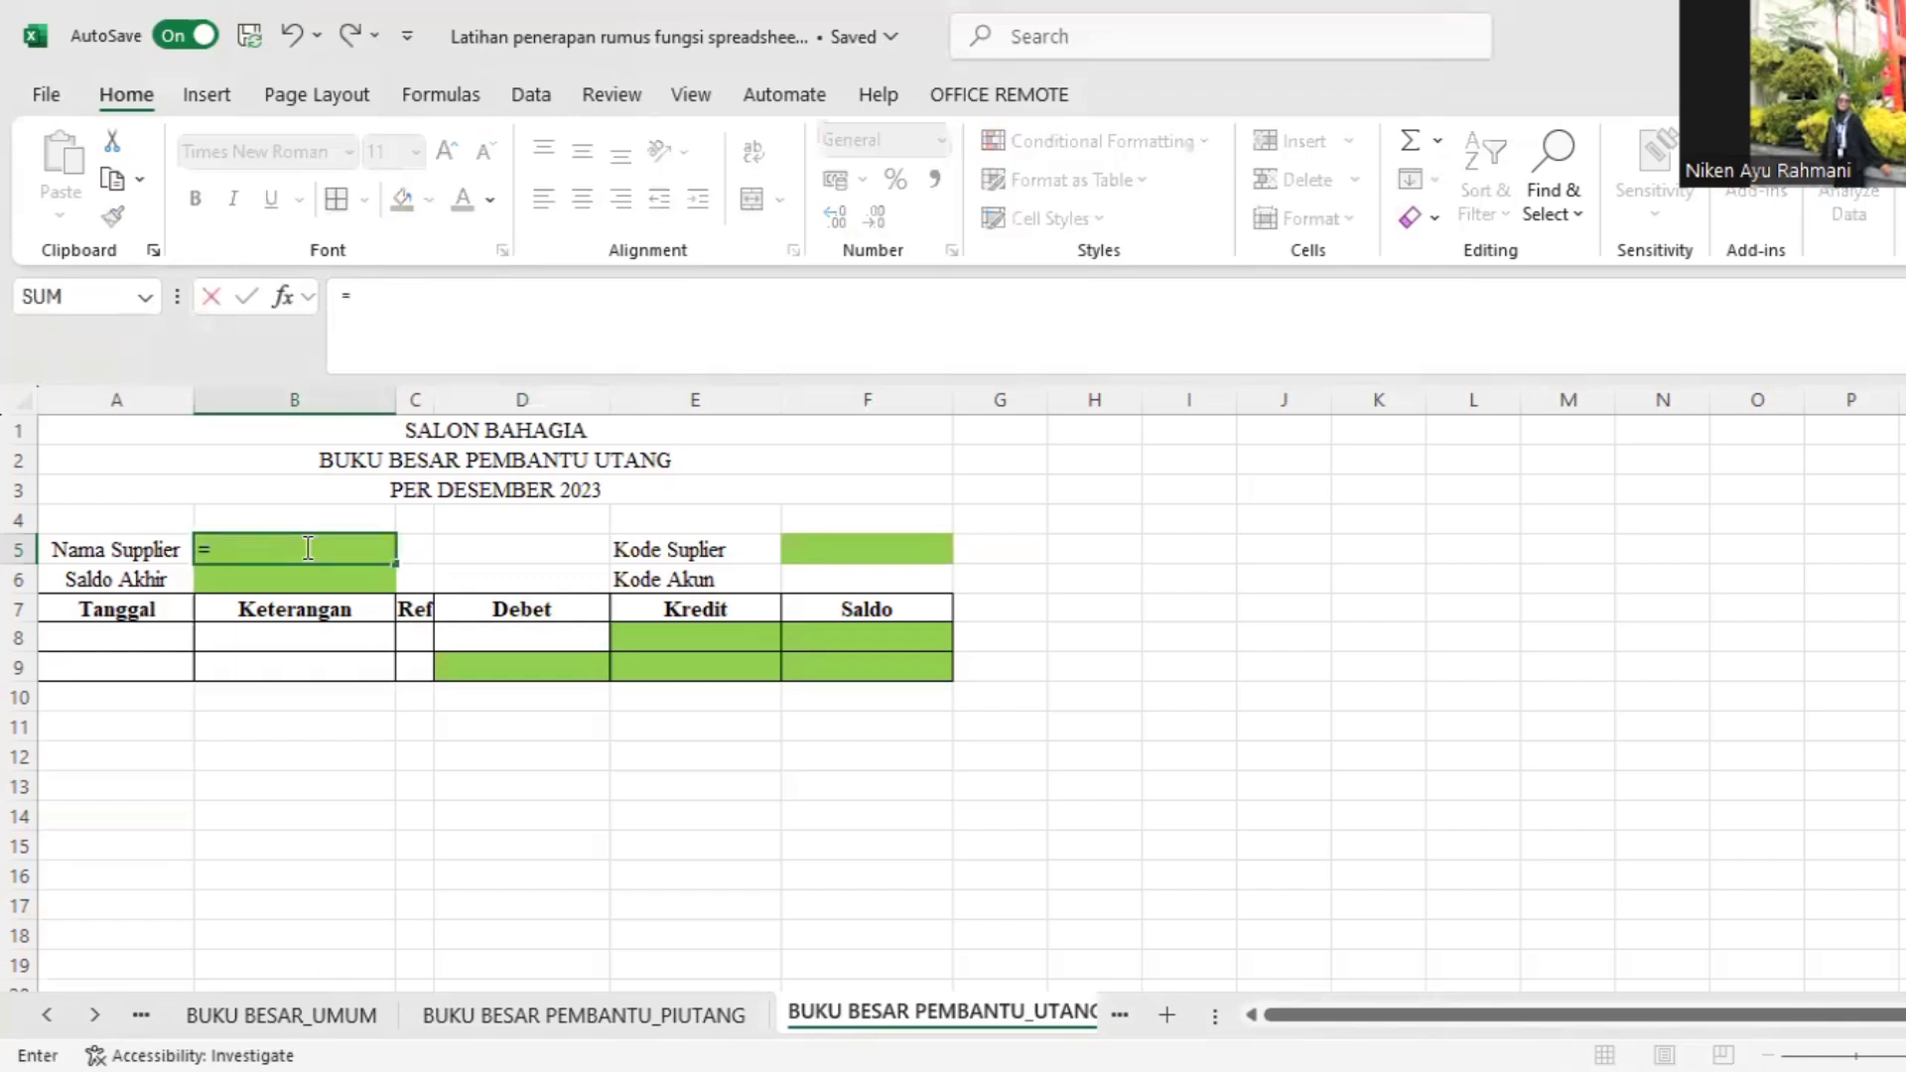
pyautogui.write('VLOOKUP')
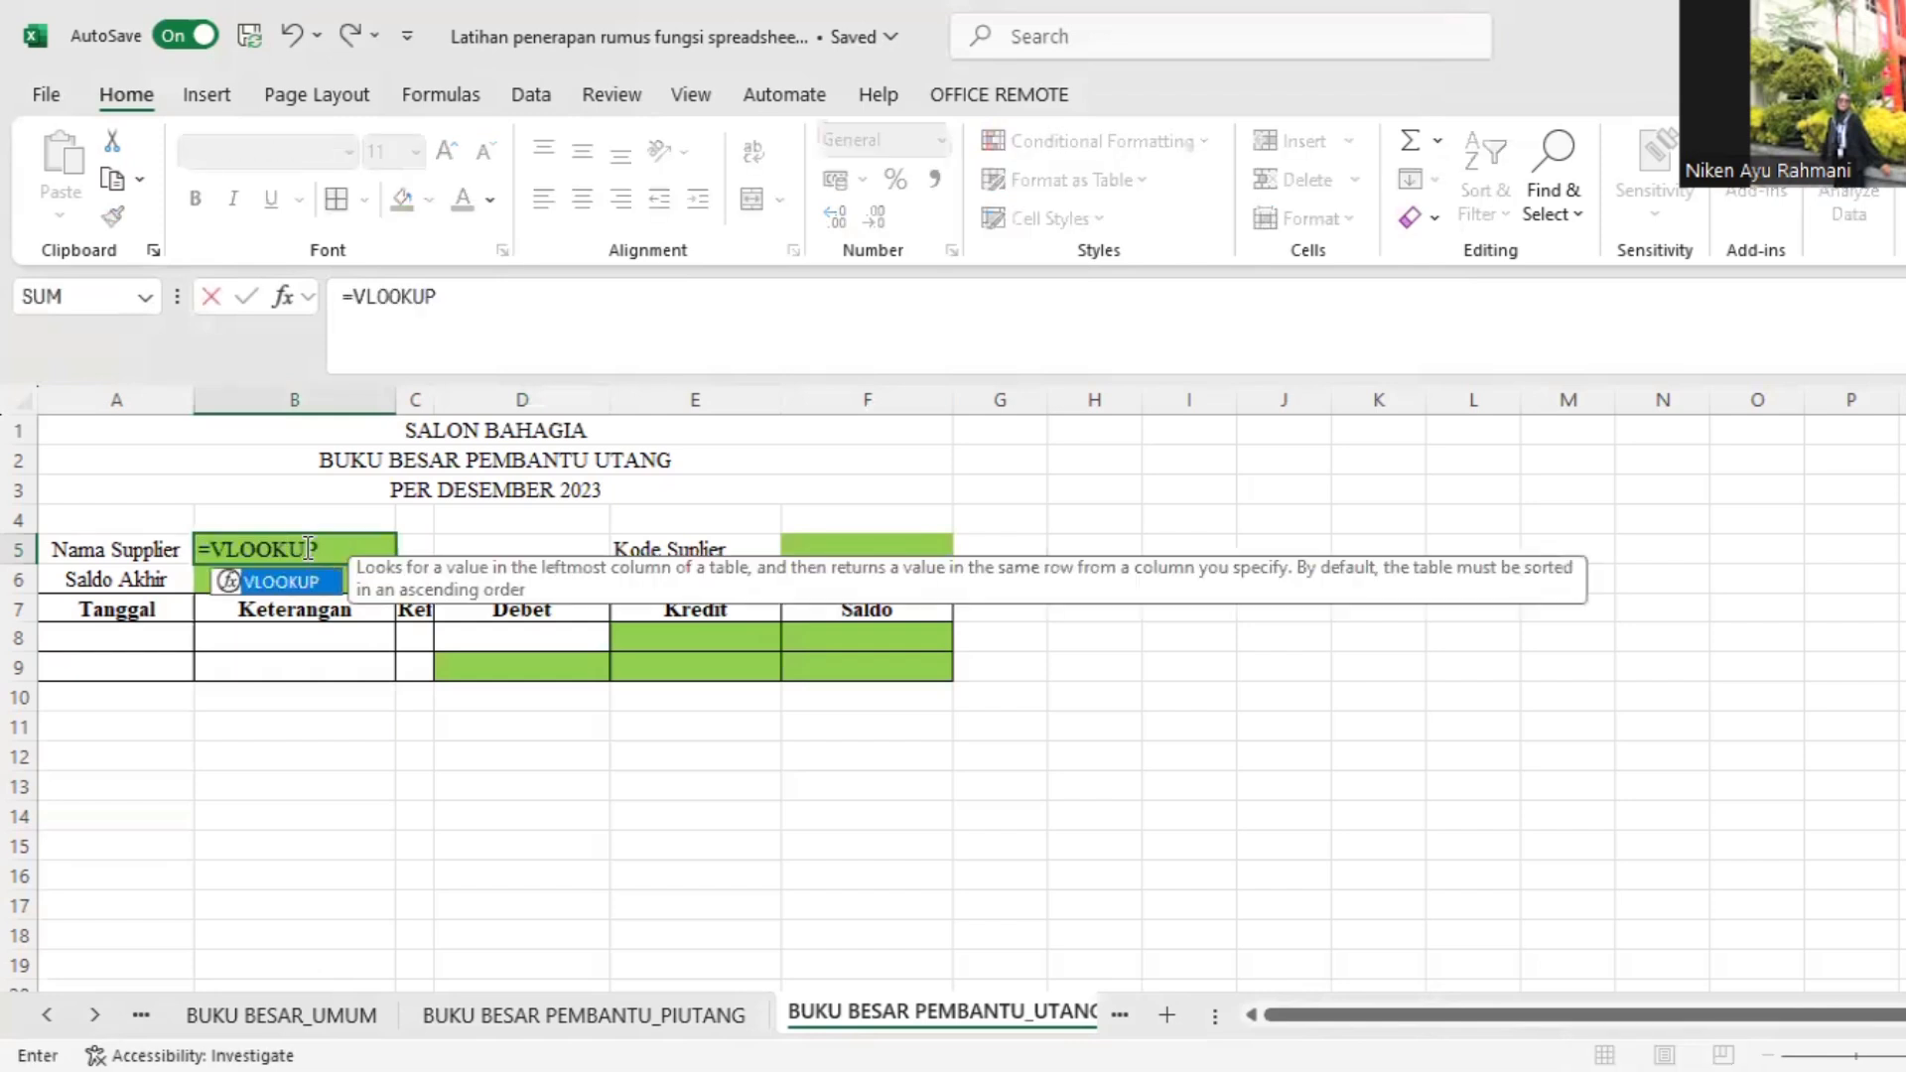
pyautogui.write('(')
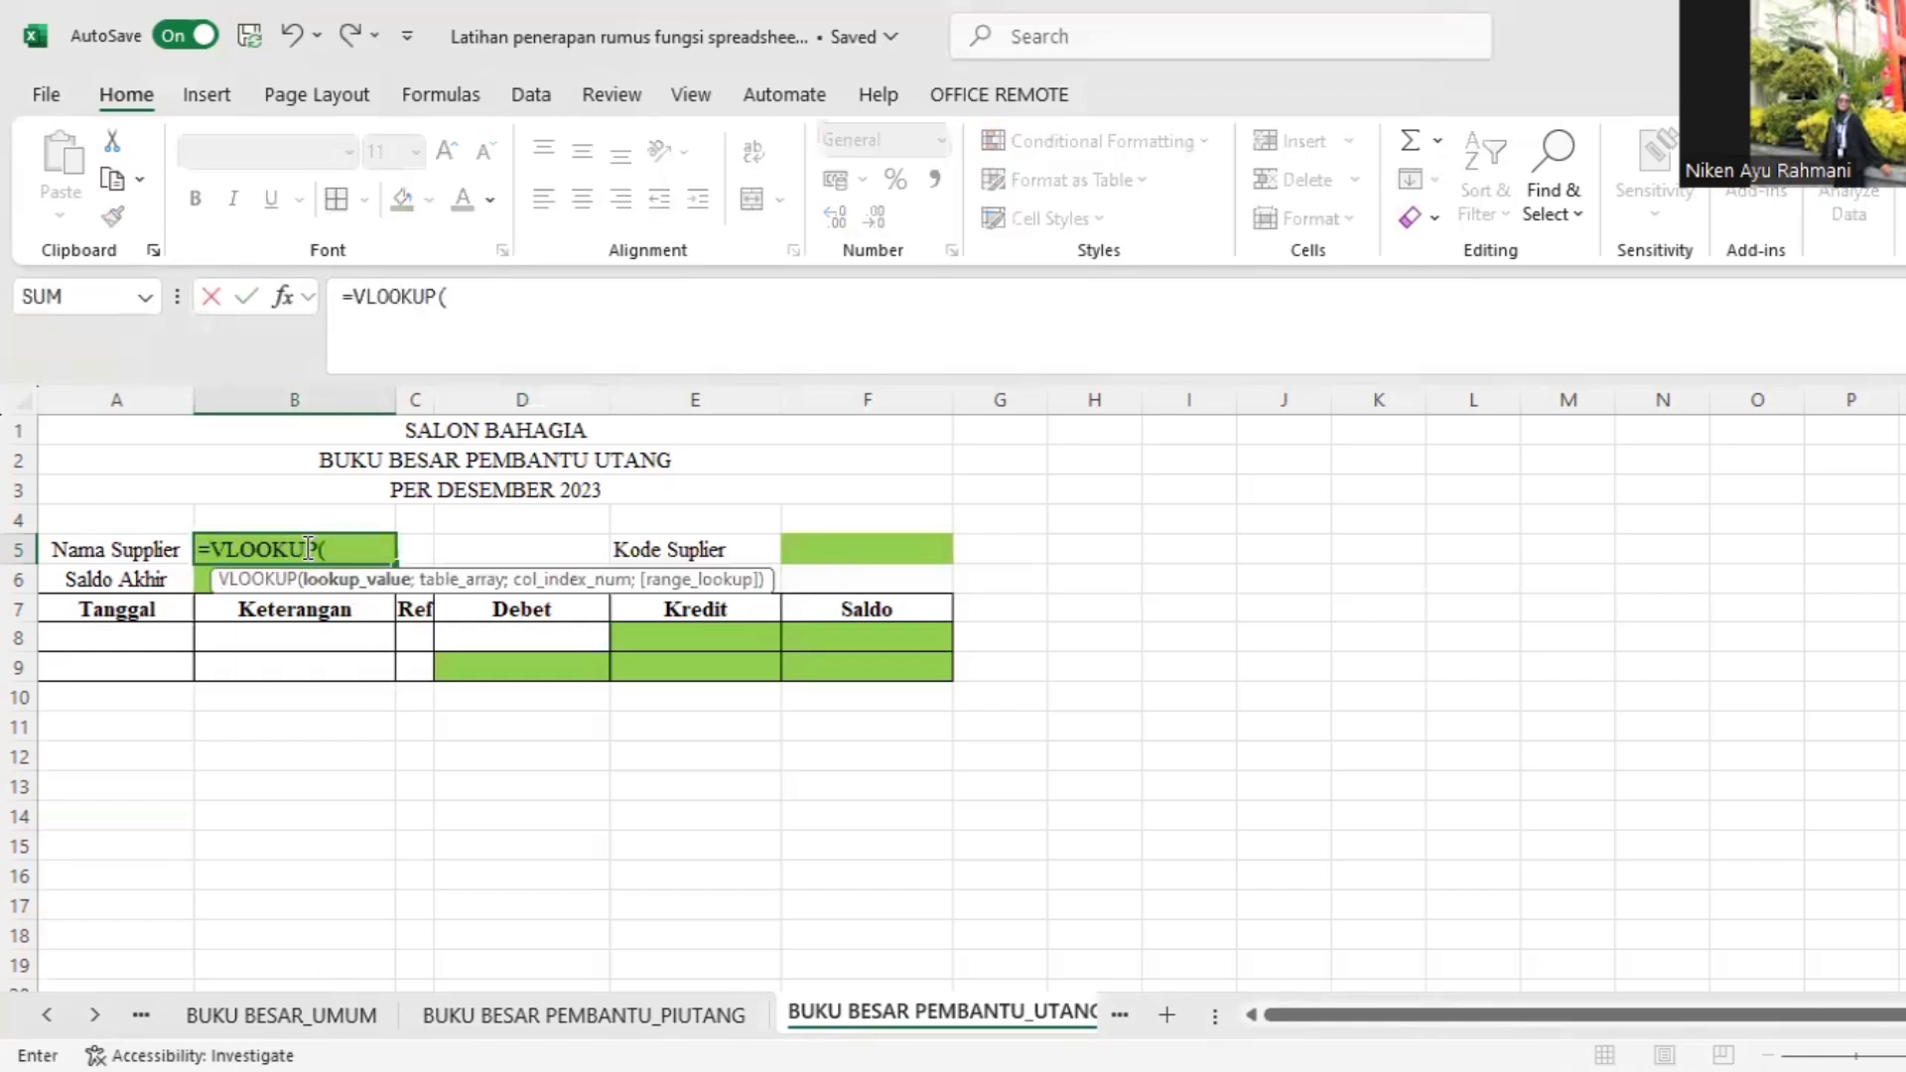
pyautogui.click(861, 553)
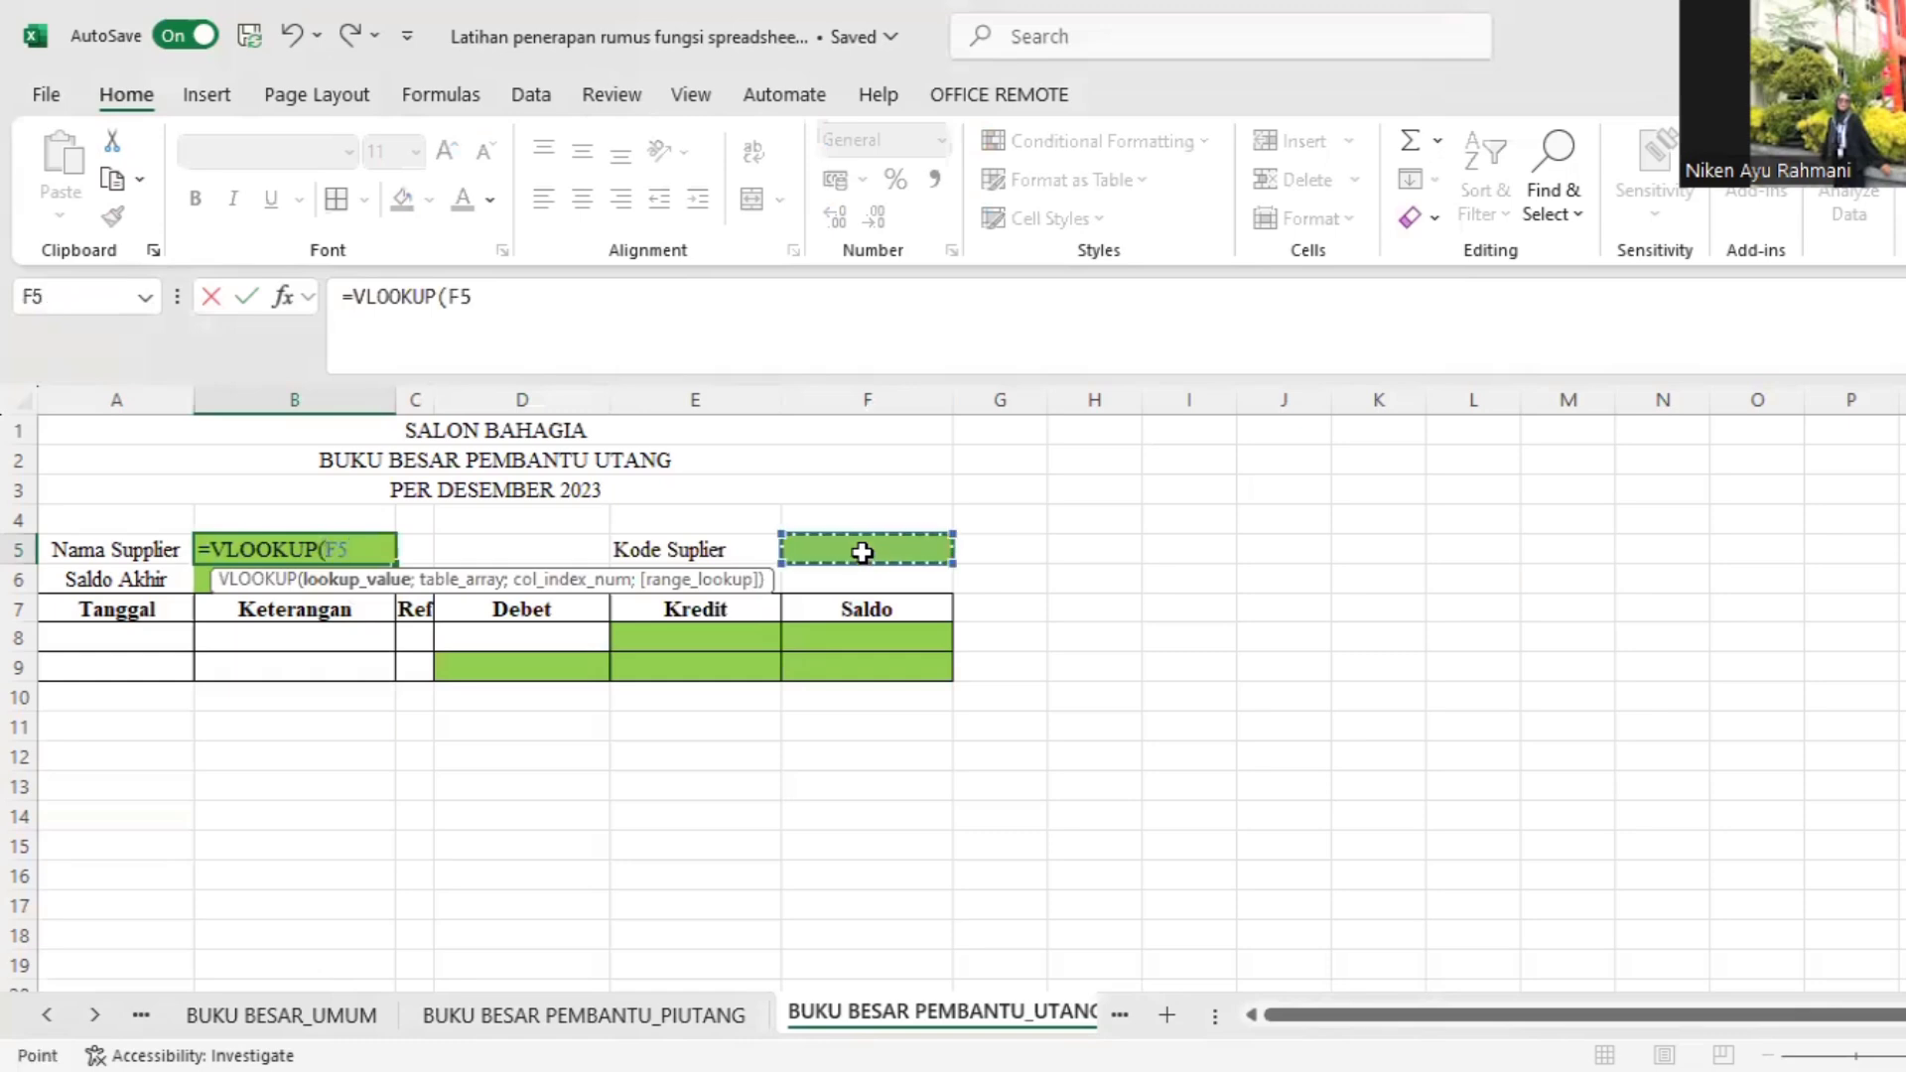
pyautogui.write(';')
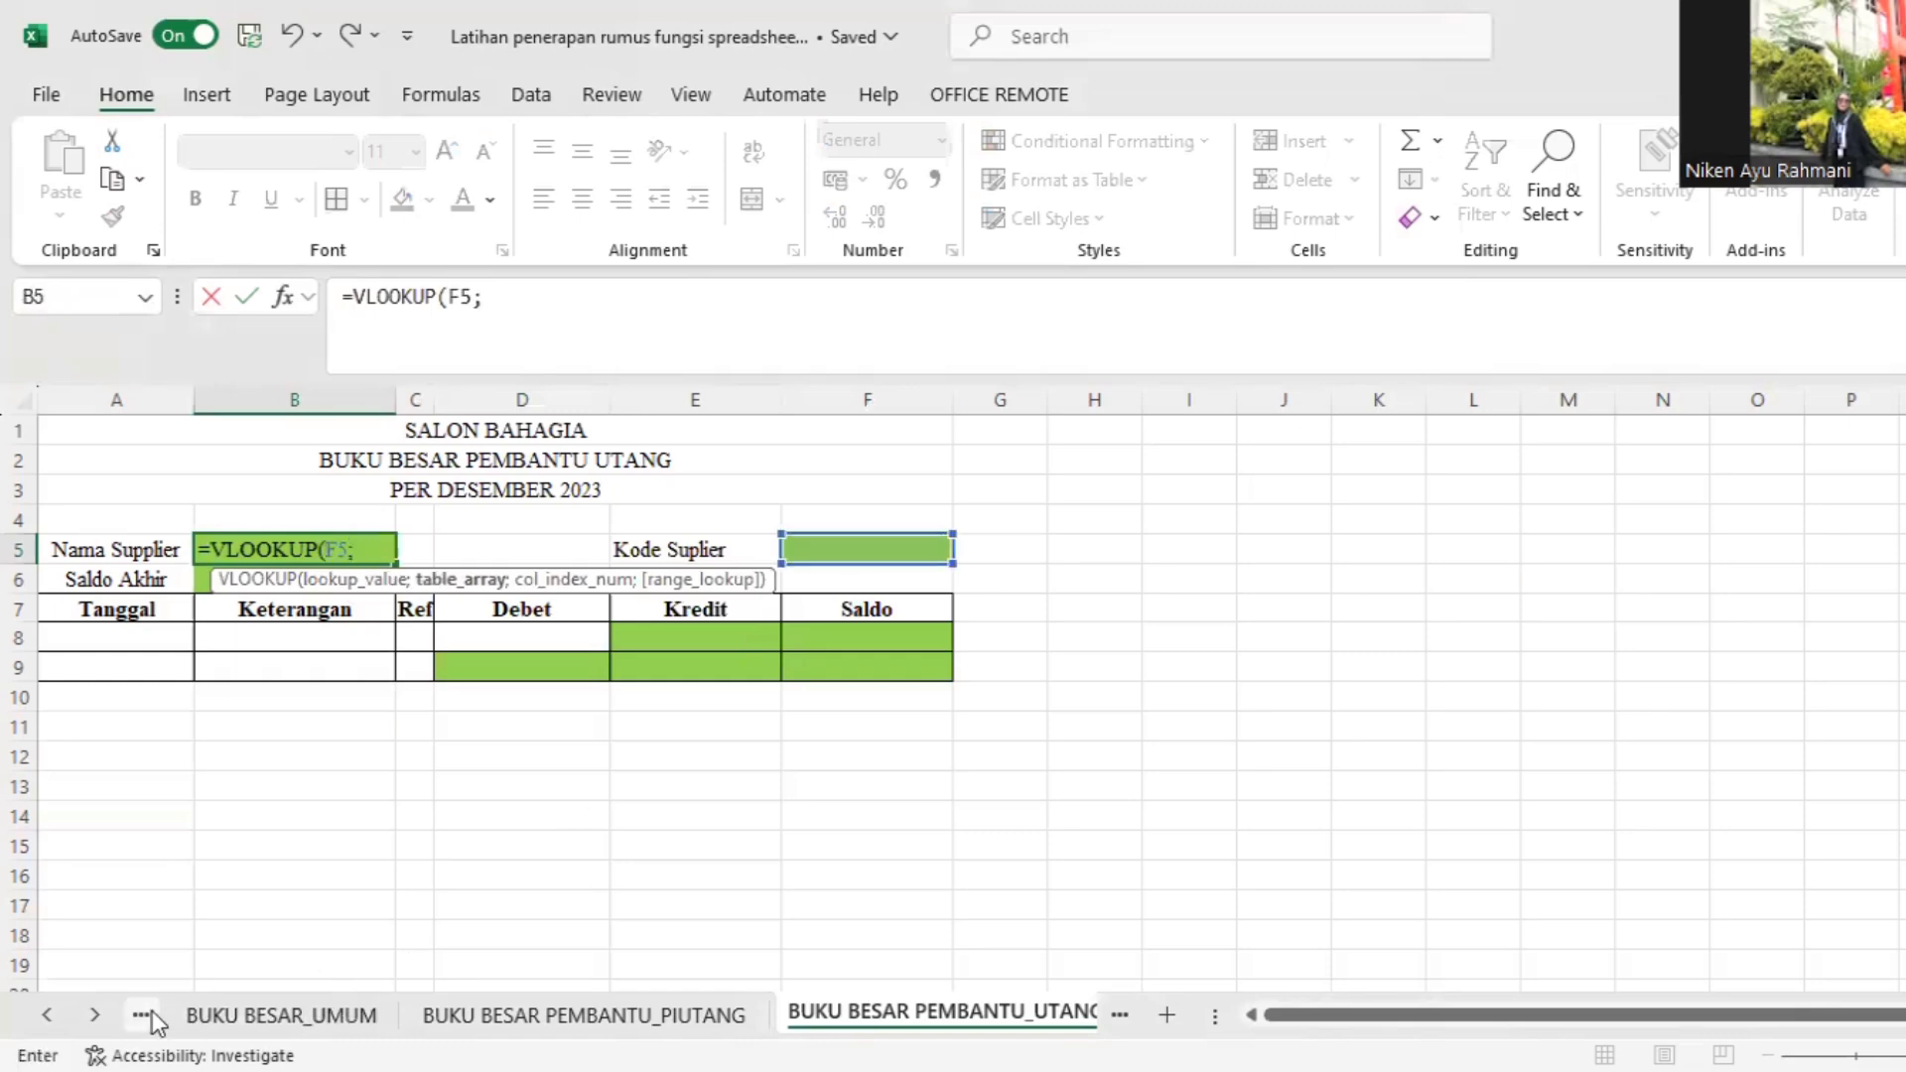
# Step: Complete the VLOOKUP with the absolute range $A$9:$D$11 from the Daftar Costumer & Supplier sheet, column index 2 and exact match 0
pyautogui.click(152, 1010)
pyautogui.click(274, 1022)
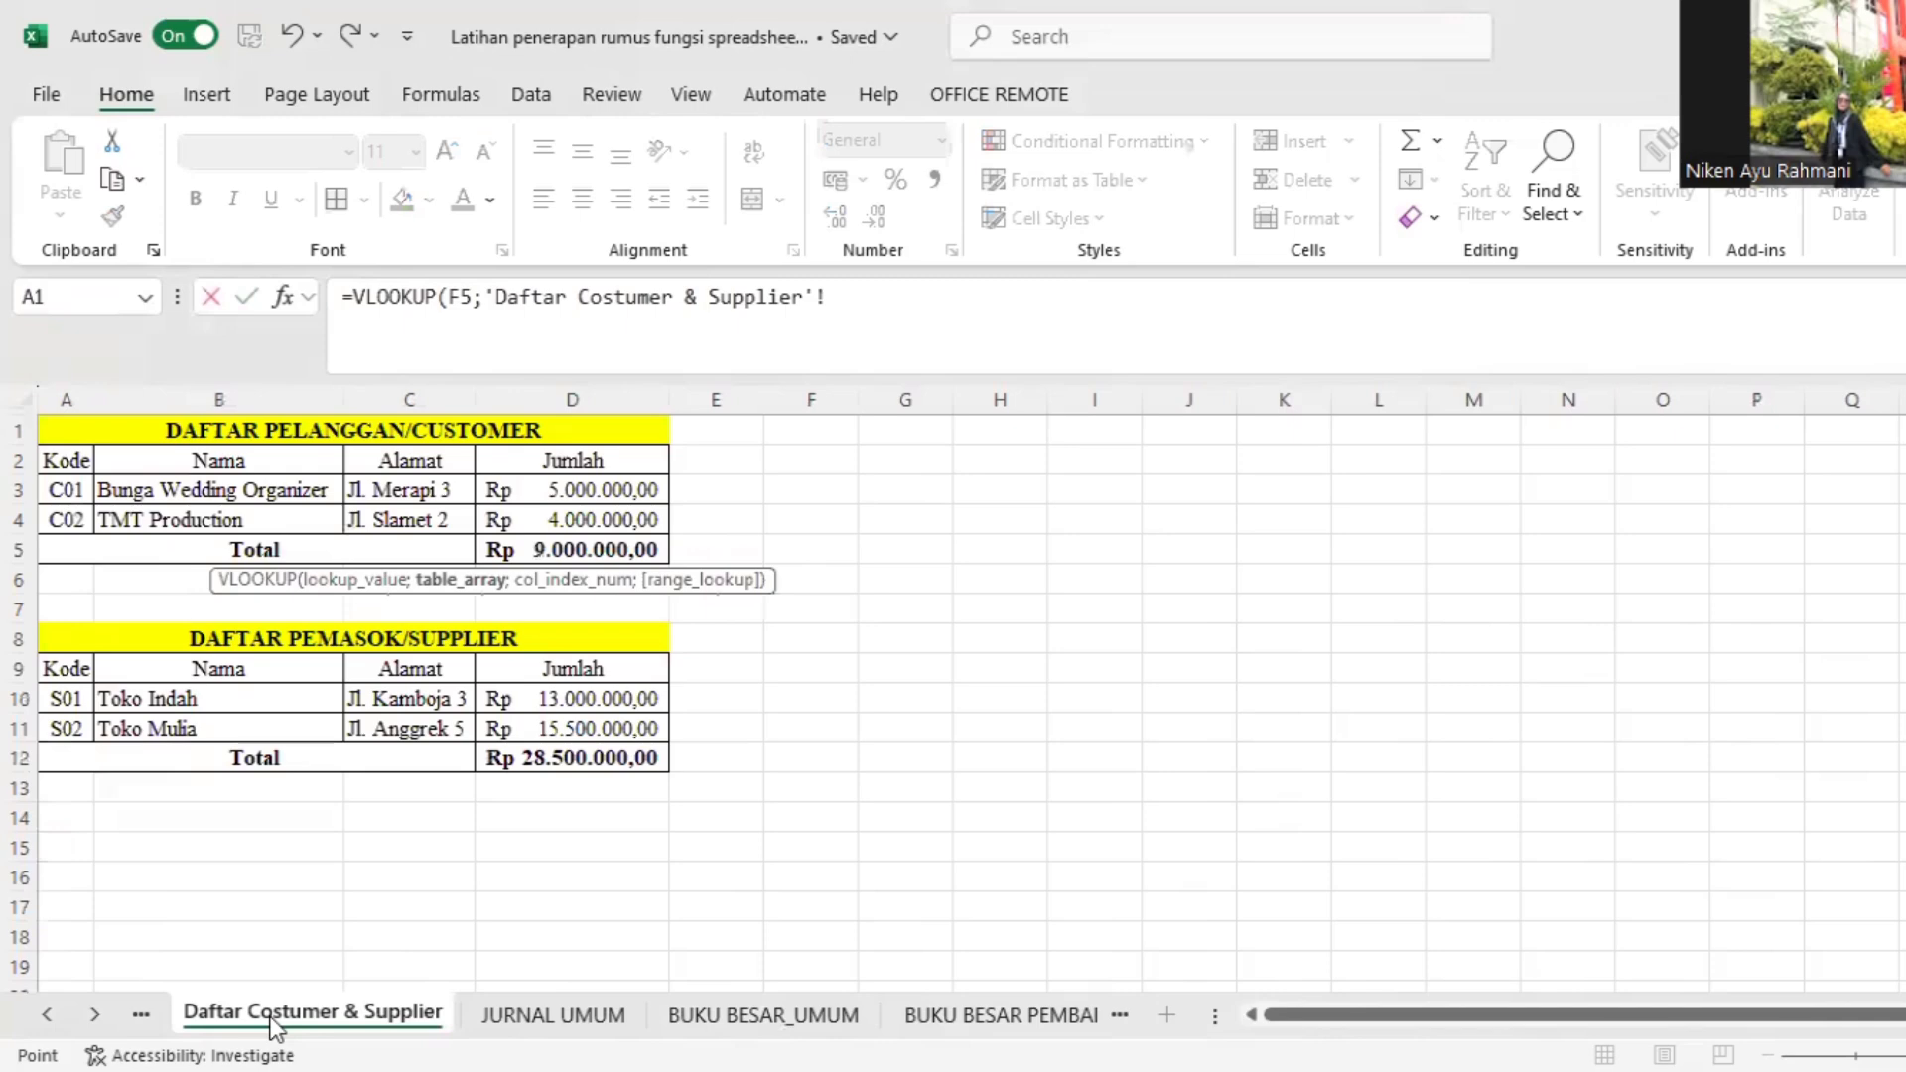
pyautogui.click(60, 672)
pyautogui.moveTo(59, 672); pyautogui.dragTo(512, 728)
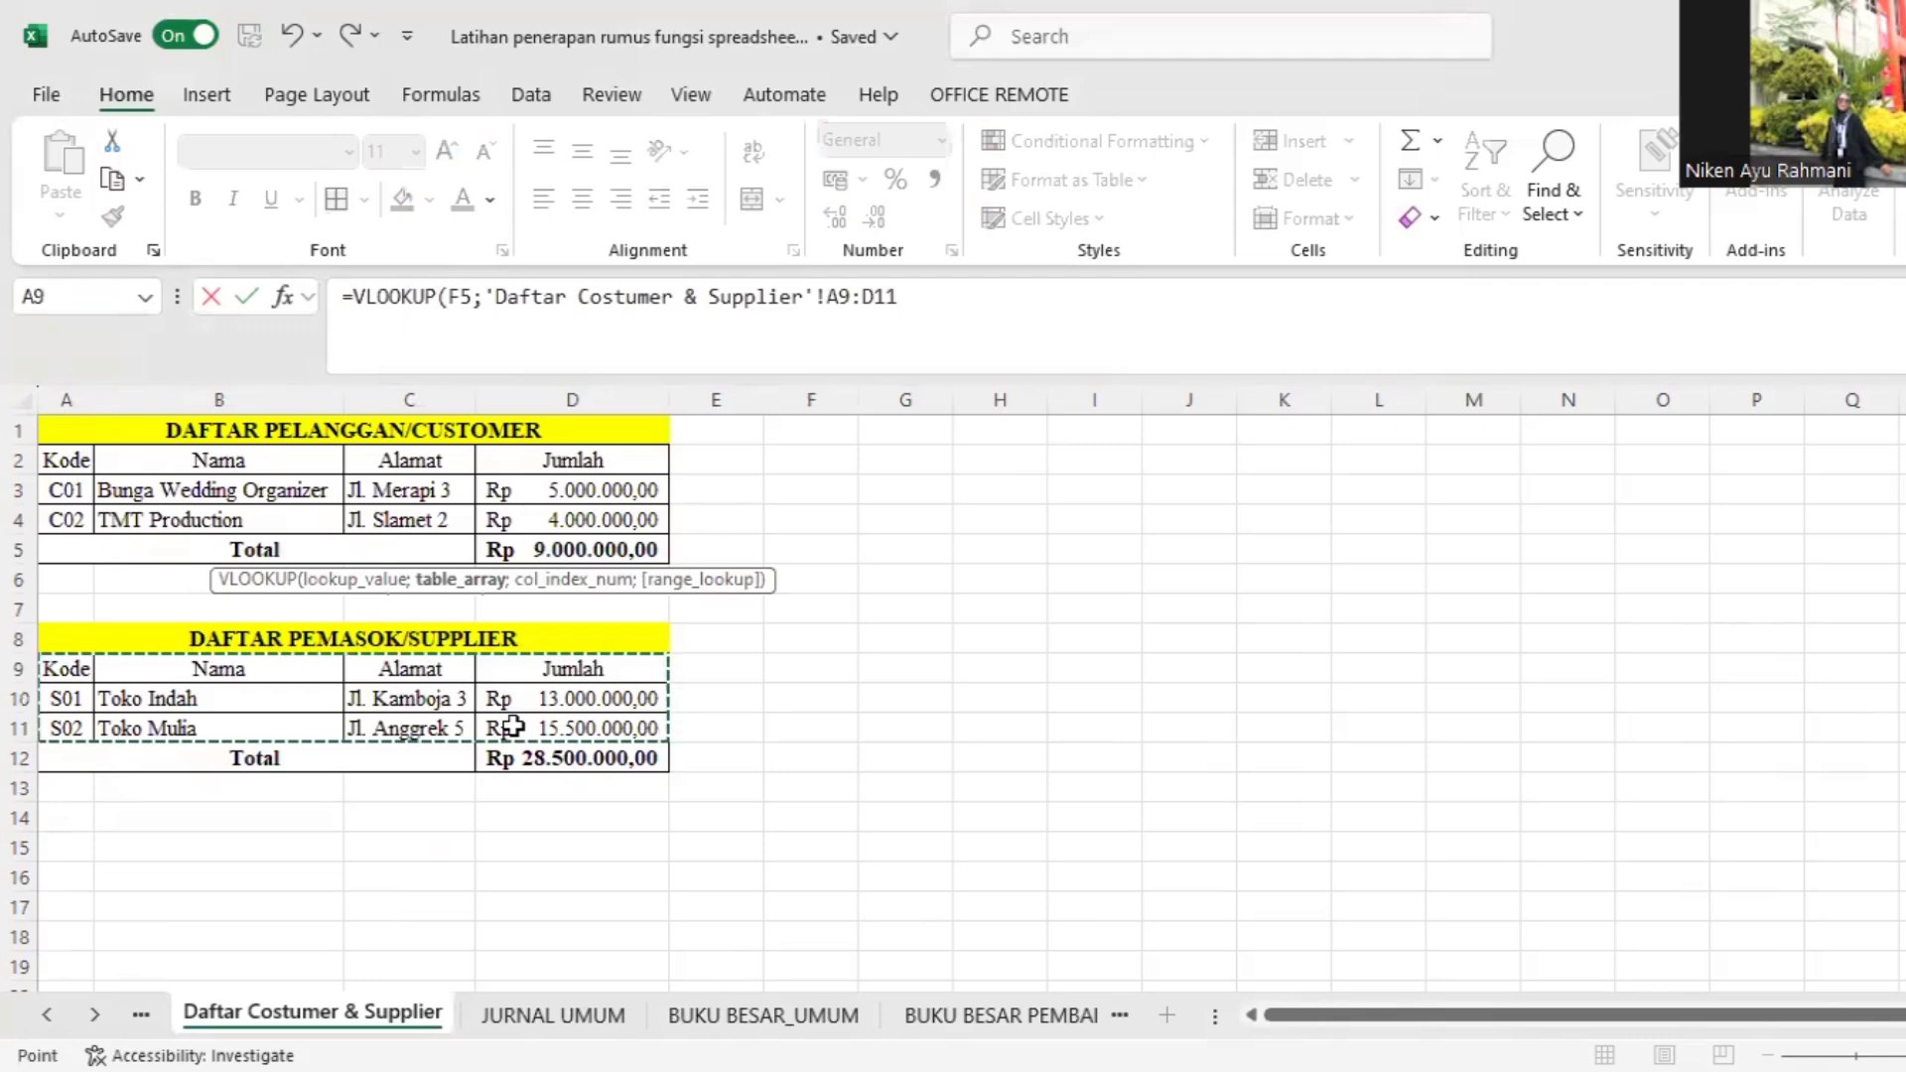
pyautogui.press('F4')
pyautogui.write(';')
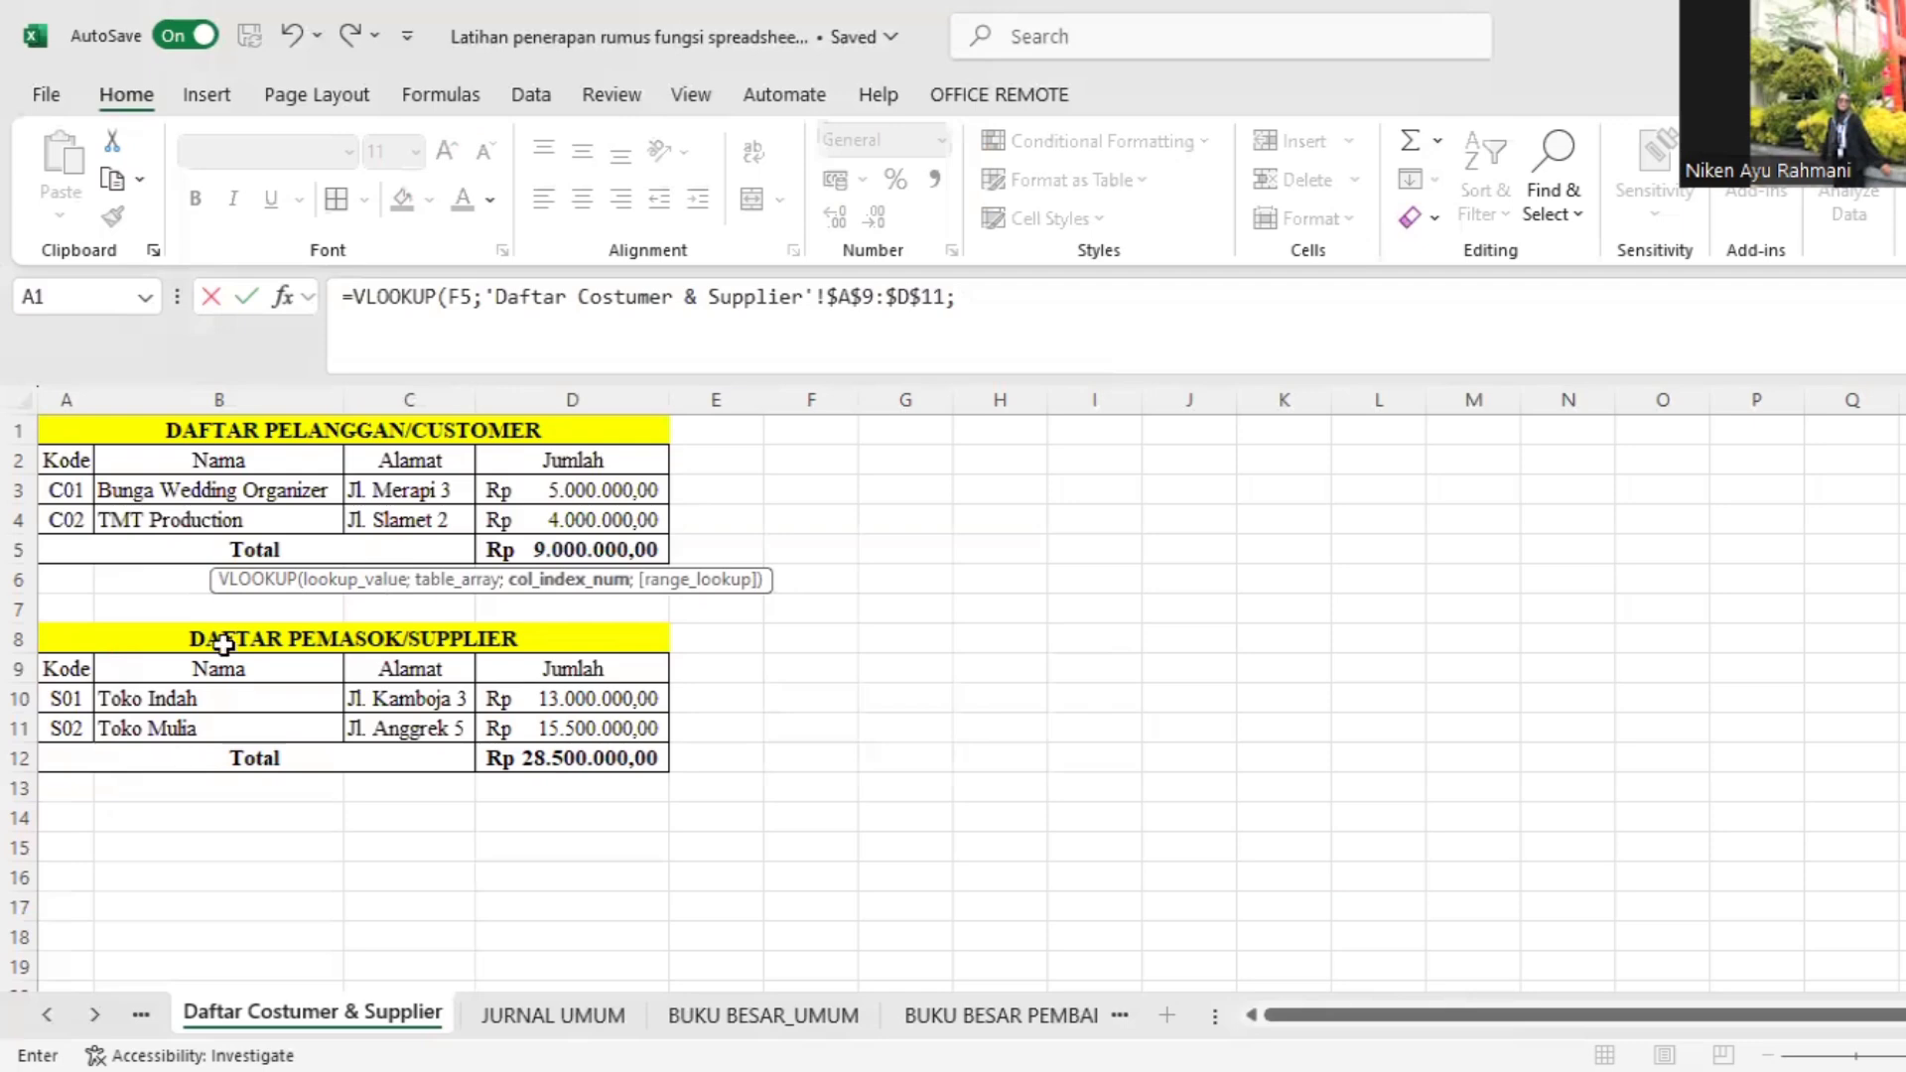
pyautogui.write('2;0')
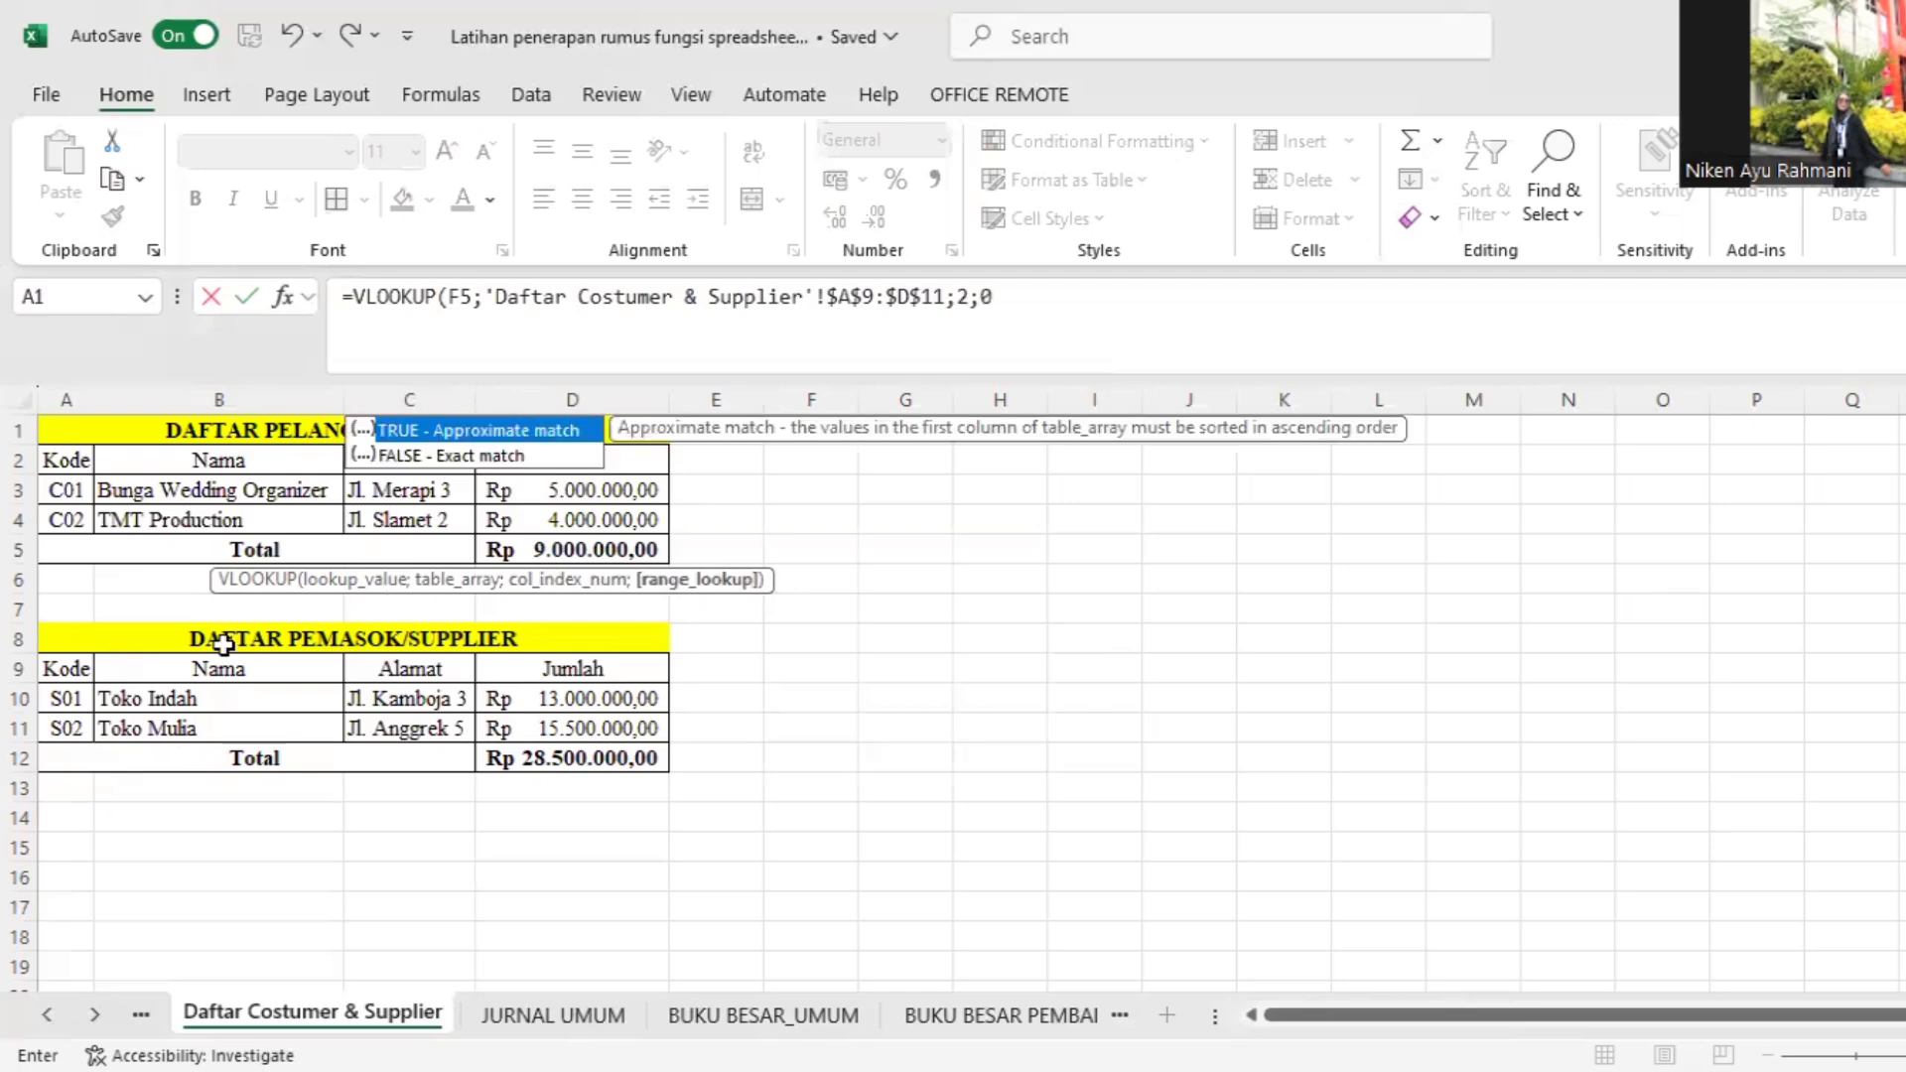
pyautogui.press('Return')
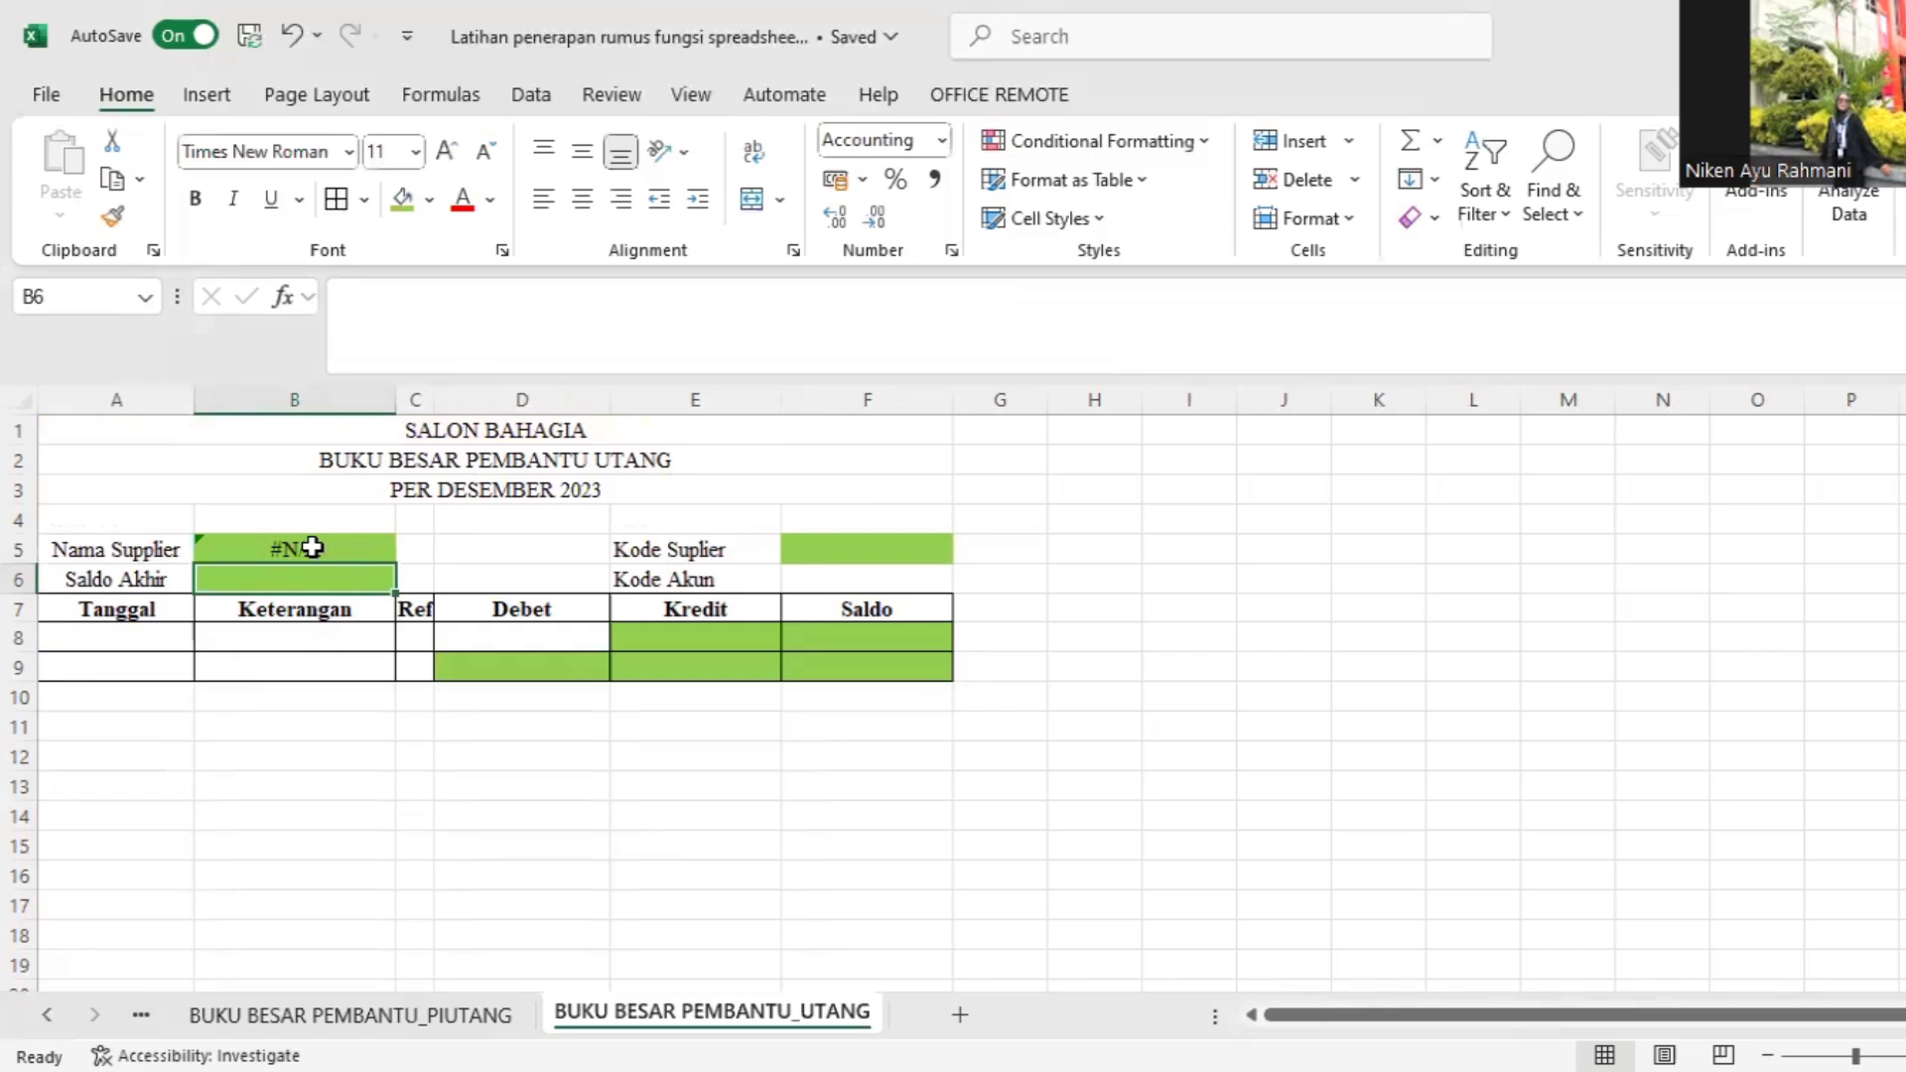
# Step: Set up data validation on the Kode Suplier cell F5 that allows a List
pyautogui.click(823, 552)
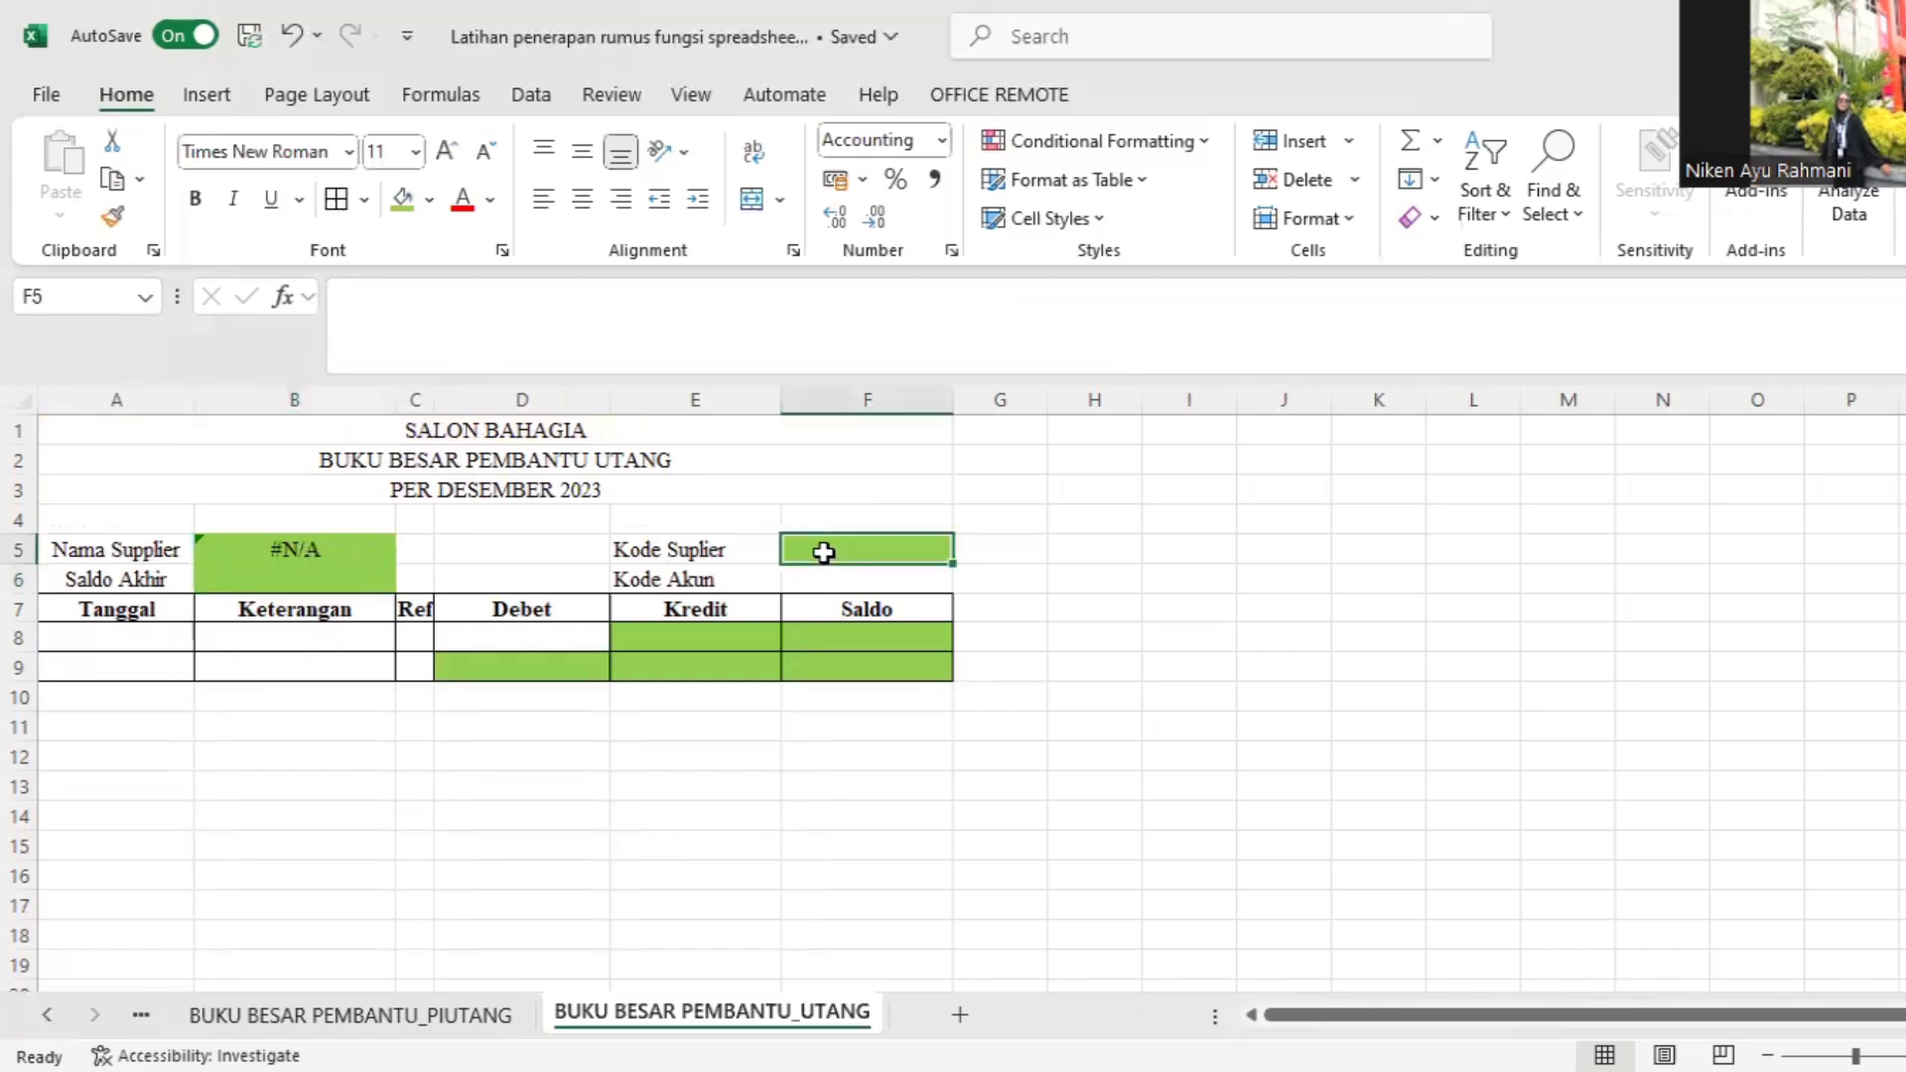
pyautogui.click(531, 89)
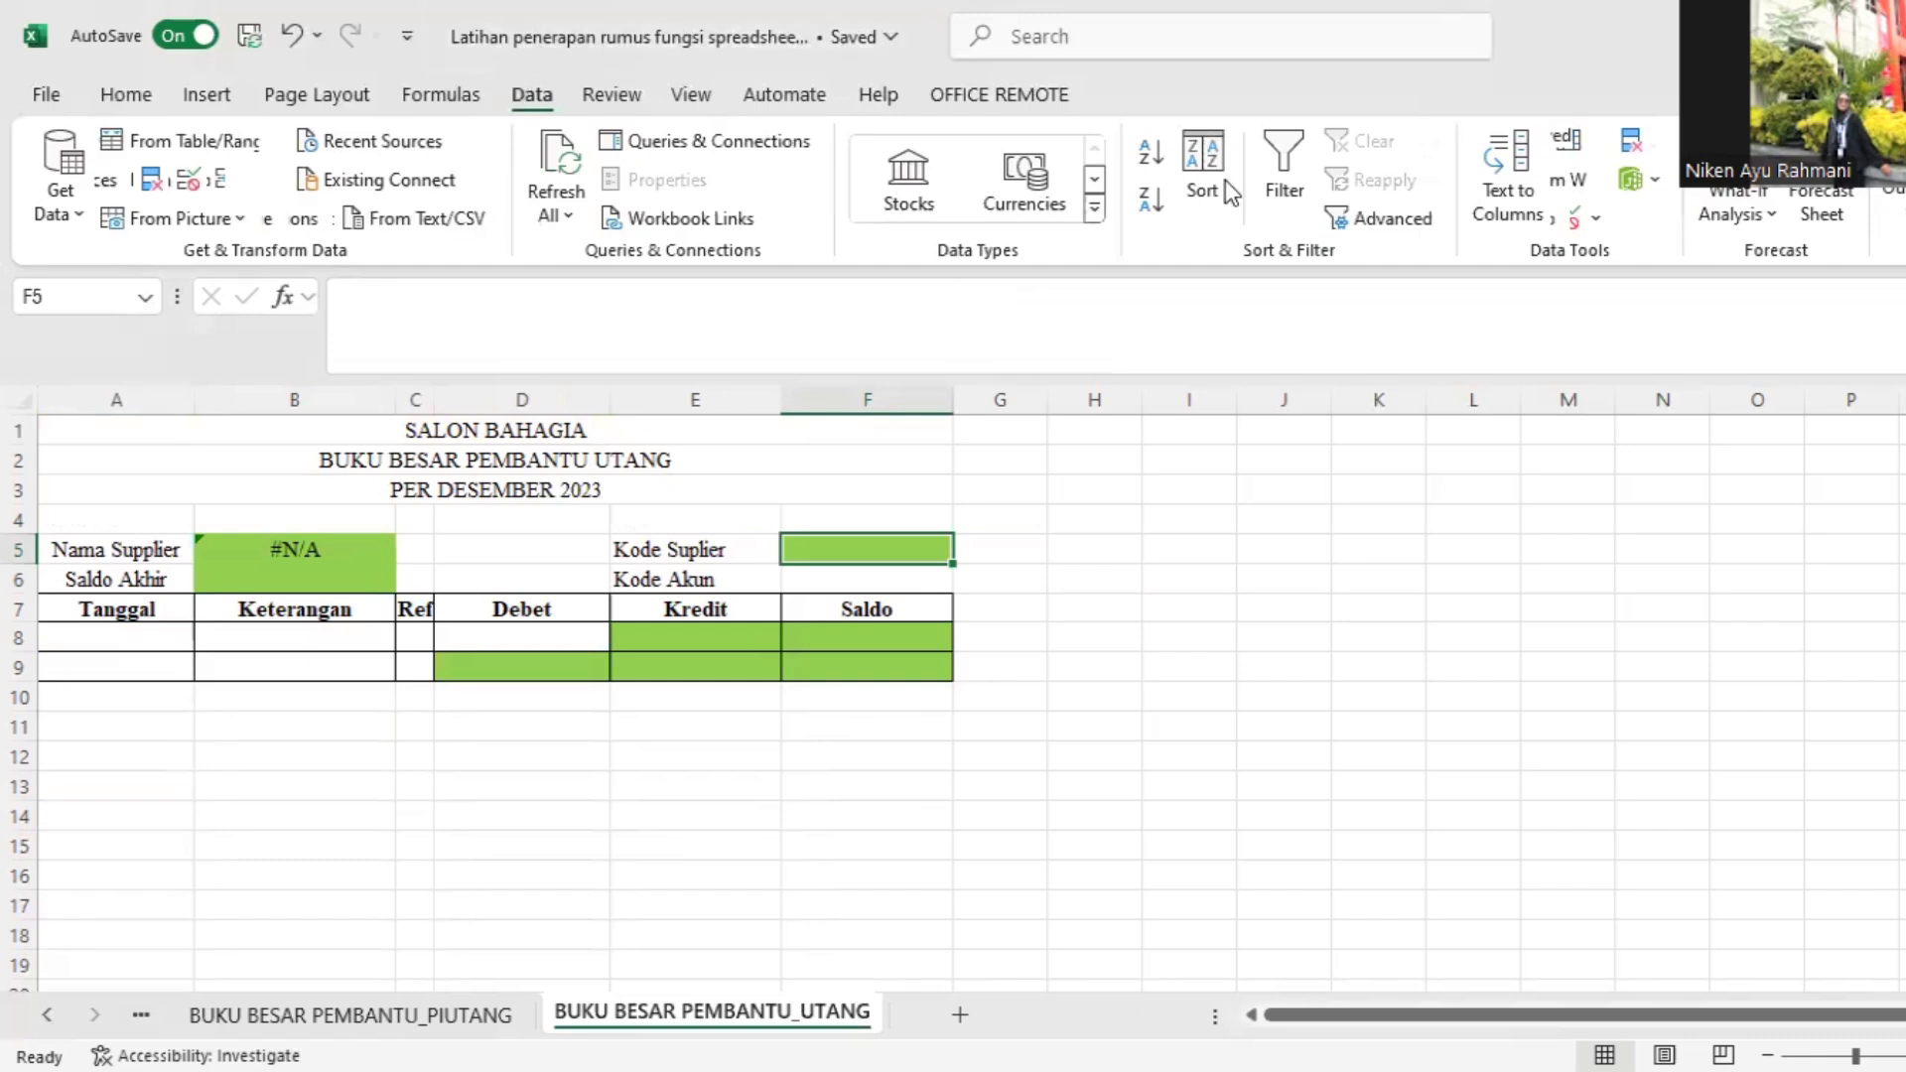
pyautogui.click(1566, 218)
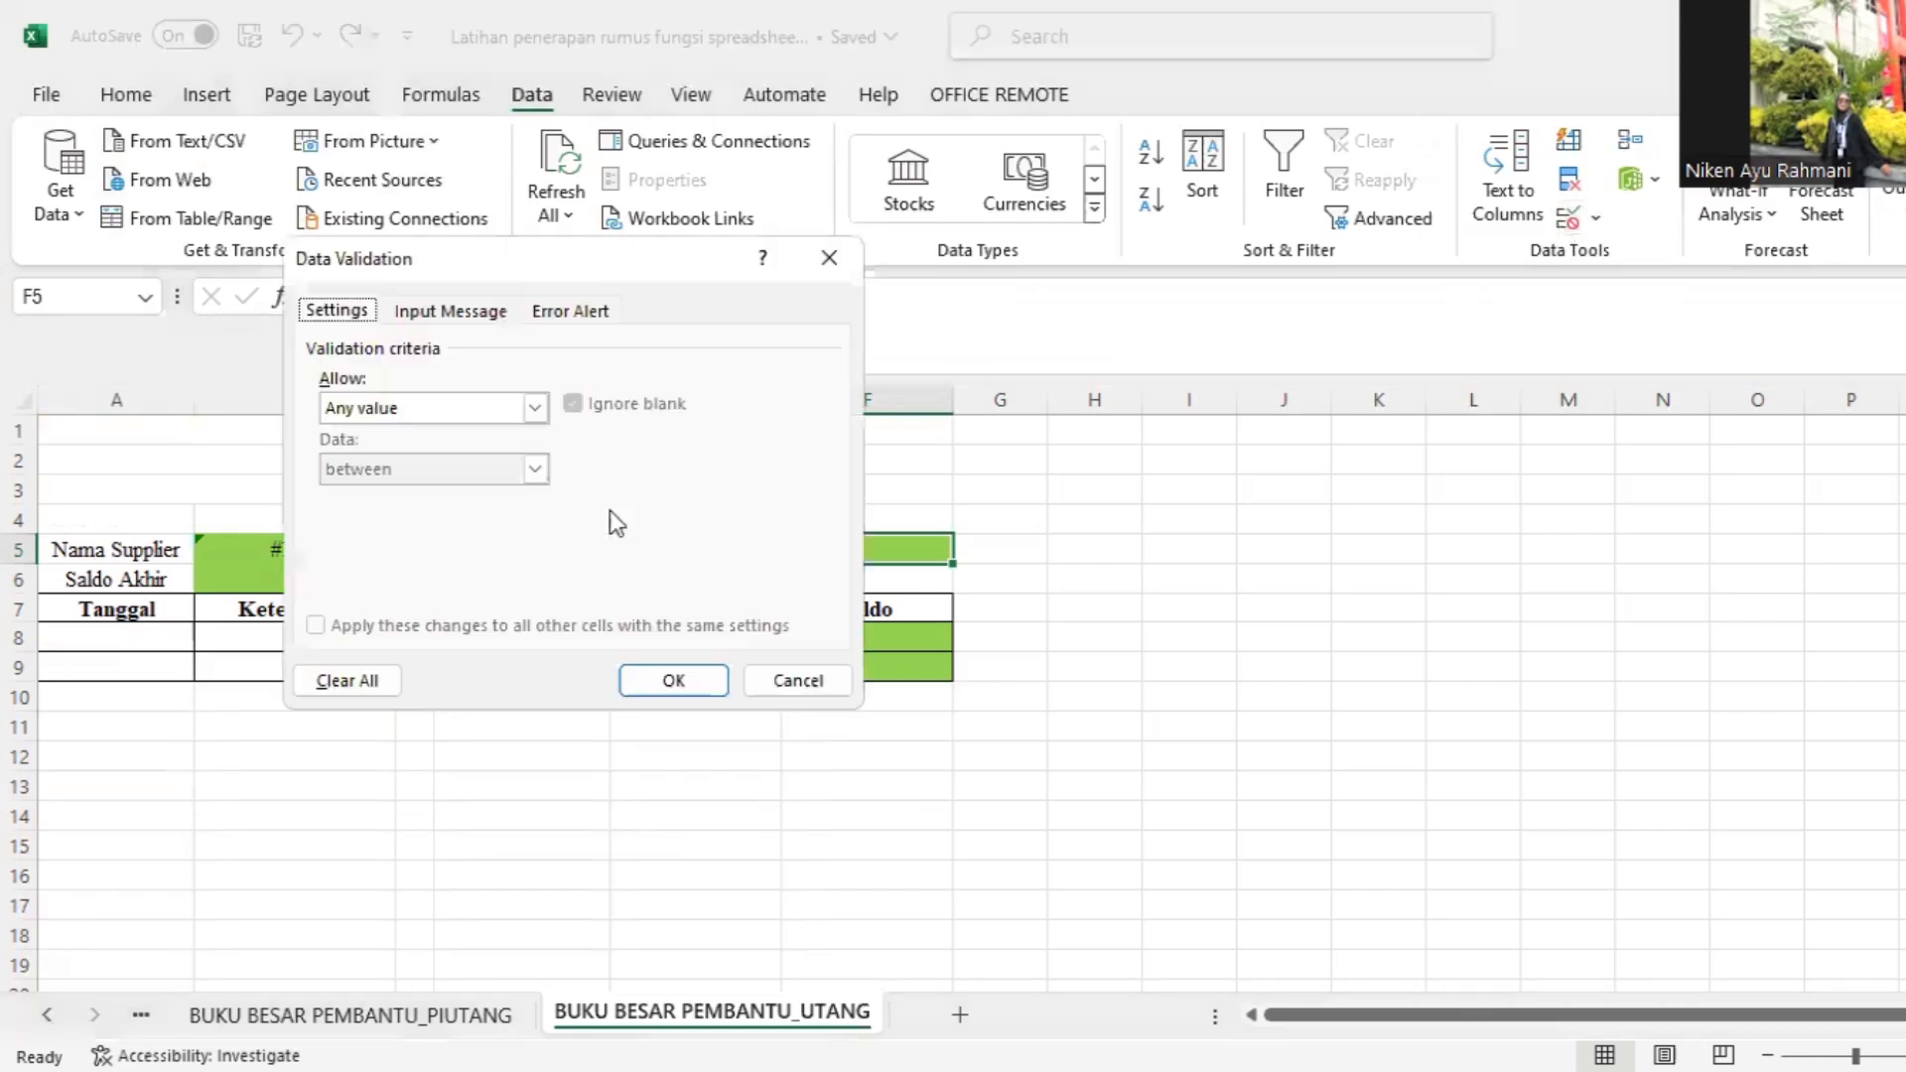
pyautogui.click(535, 408)
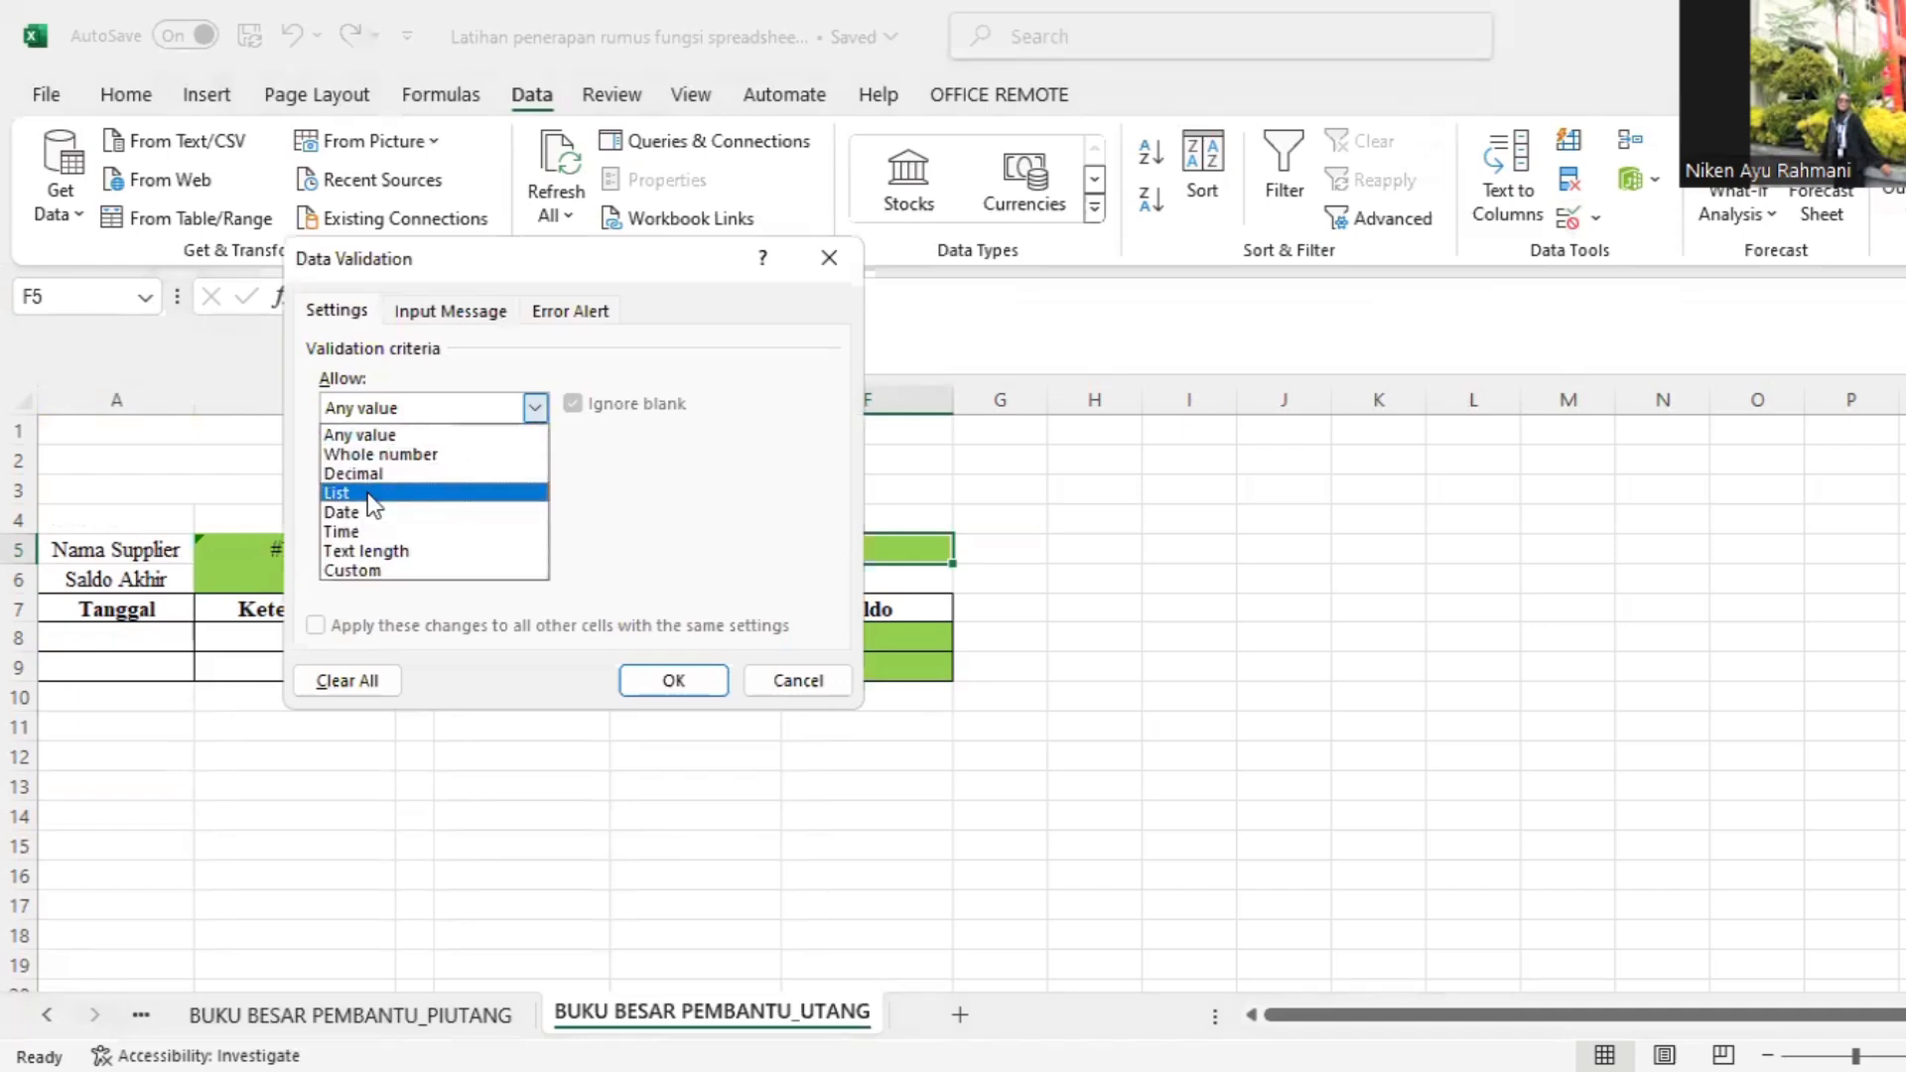
pyautogui.click(368, 493)
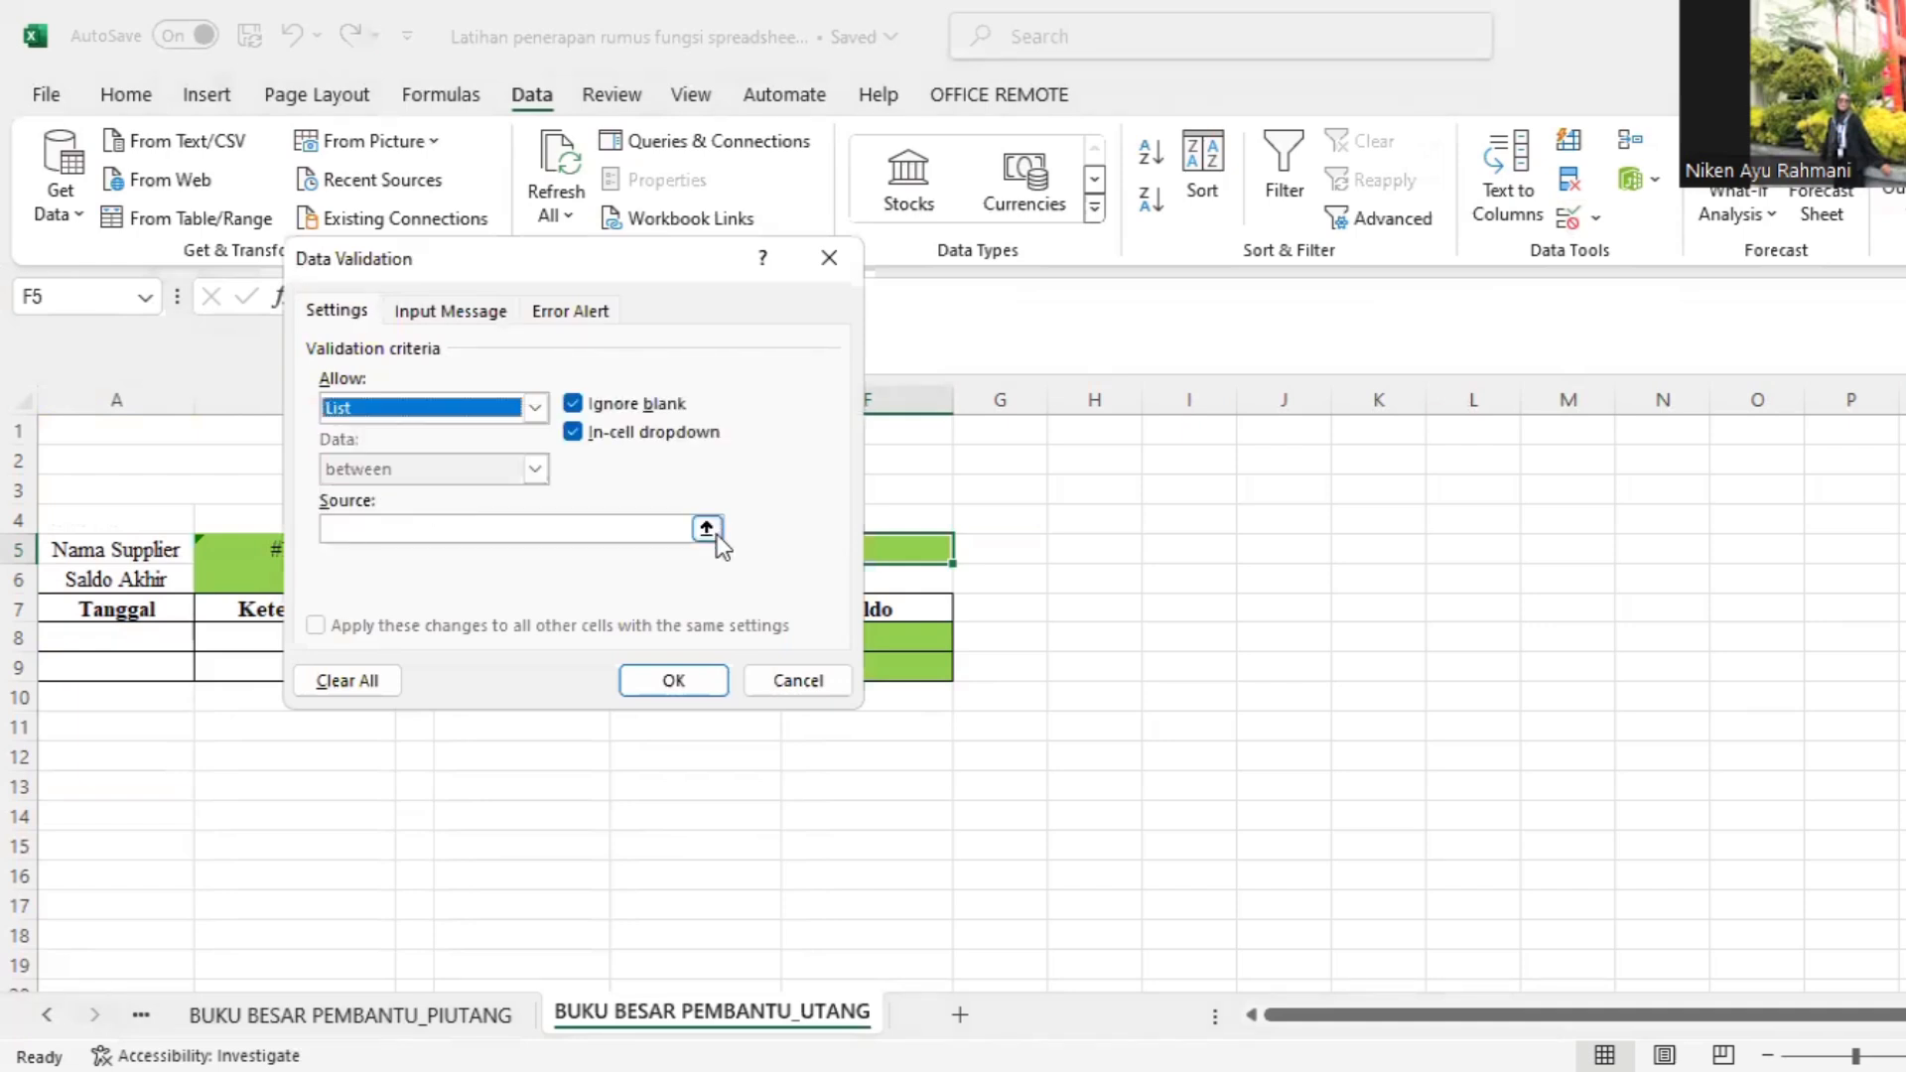
# Step: Set the validation list source to the supplier codes A10:A11 on the Daftar Costumer & Supplier sheet and apply the validation
pyautogui.click(706, 528)
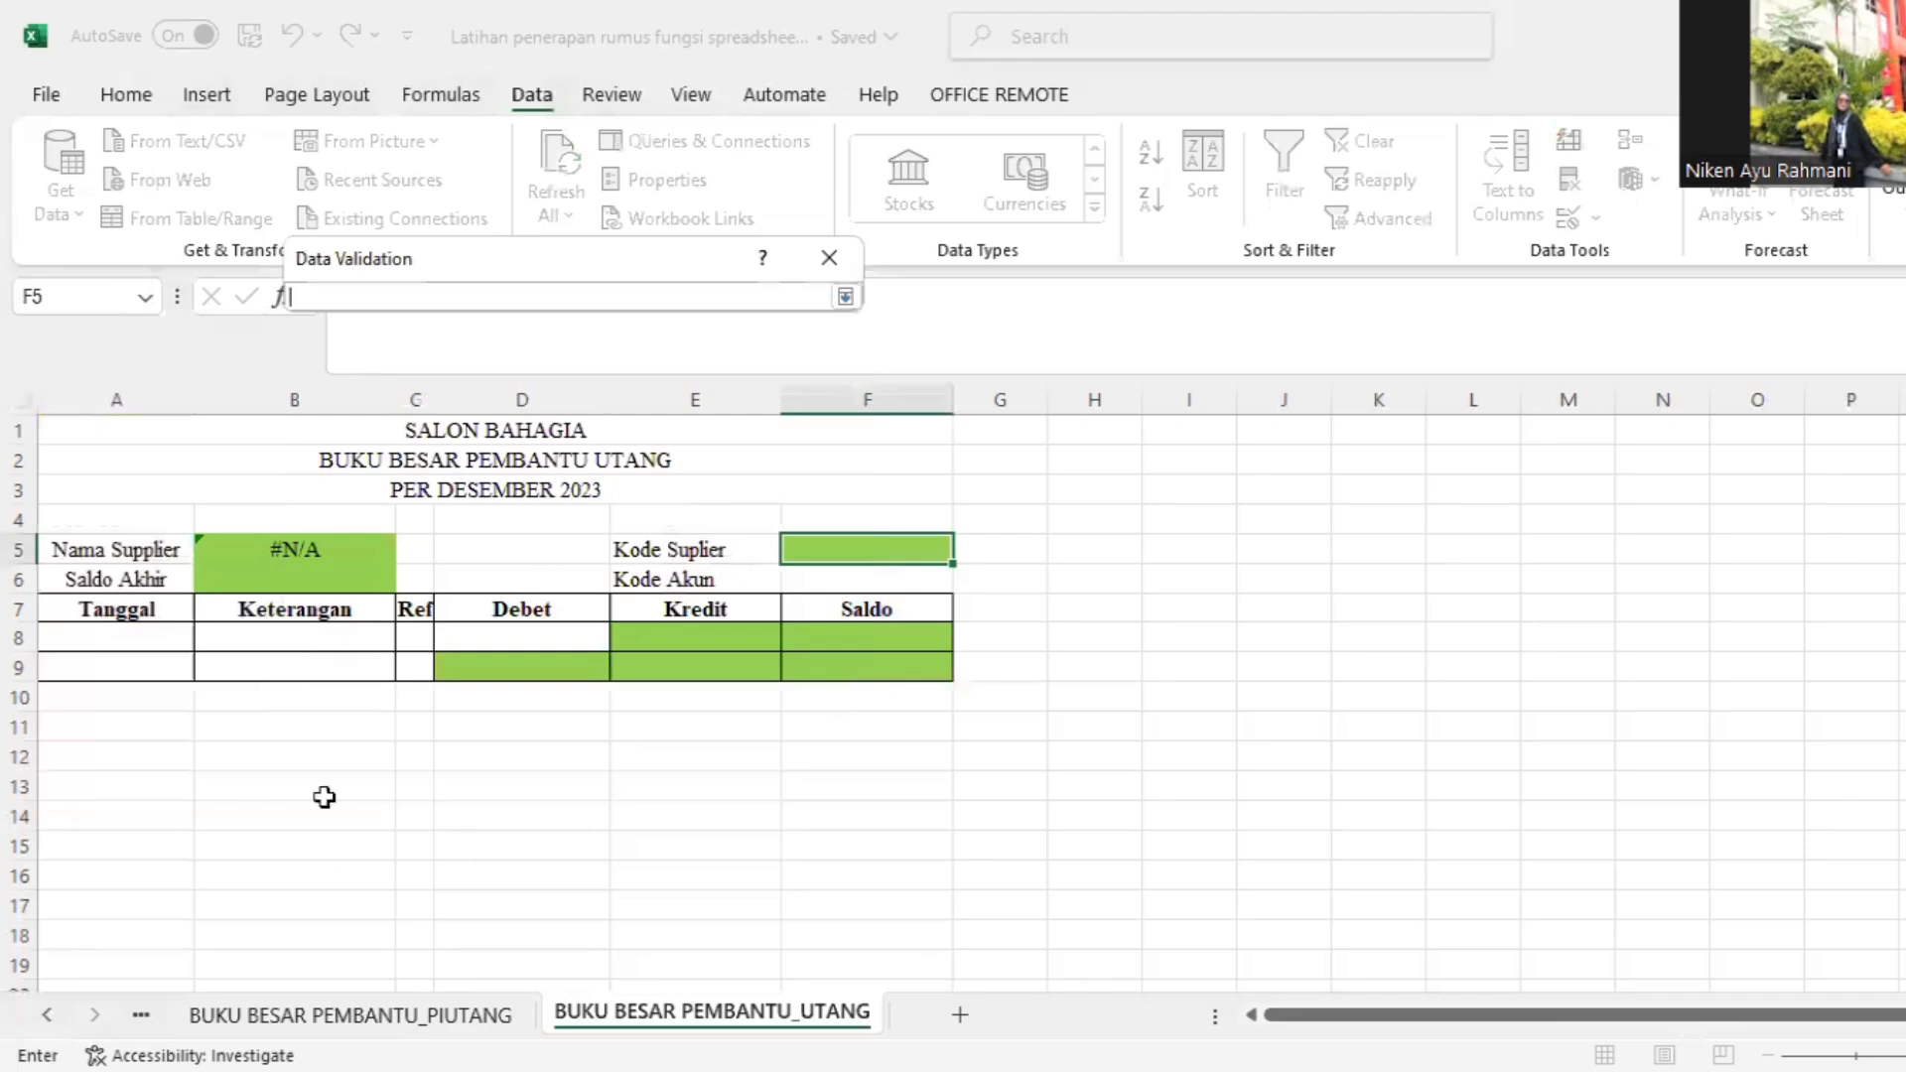
pyautogui.click(139, 1026)
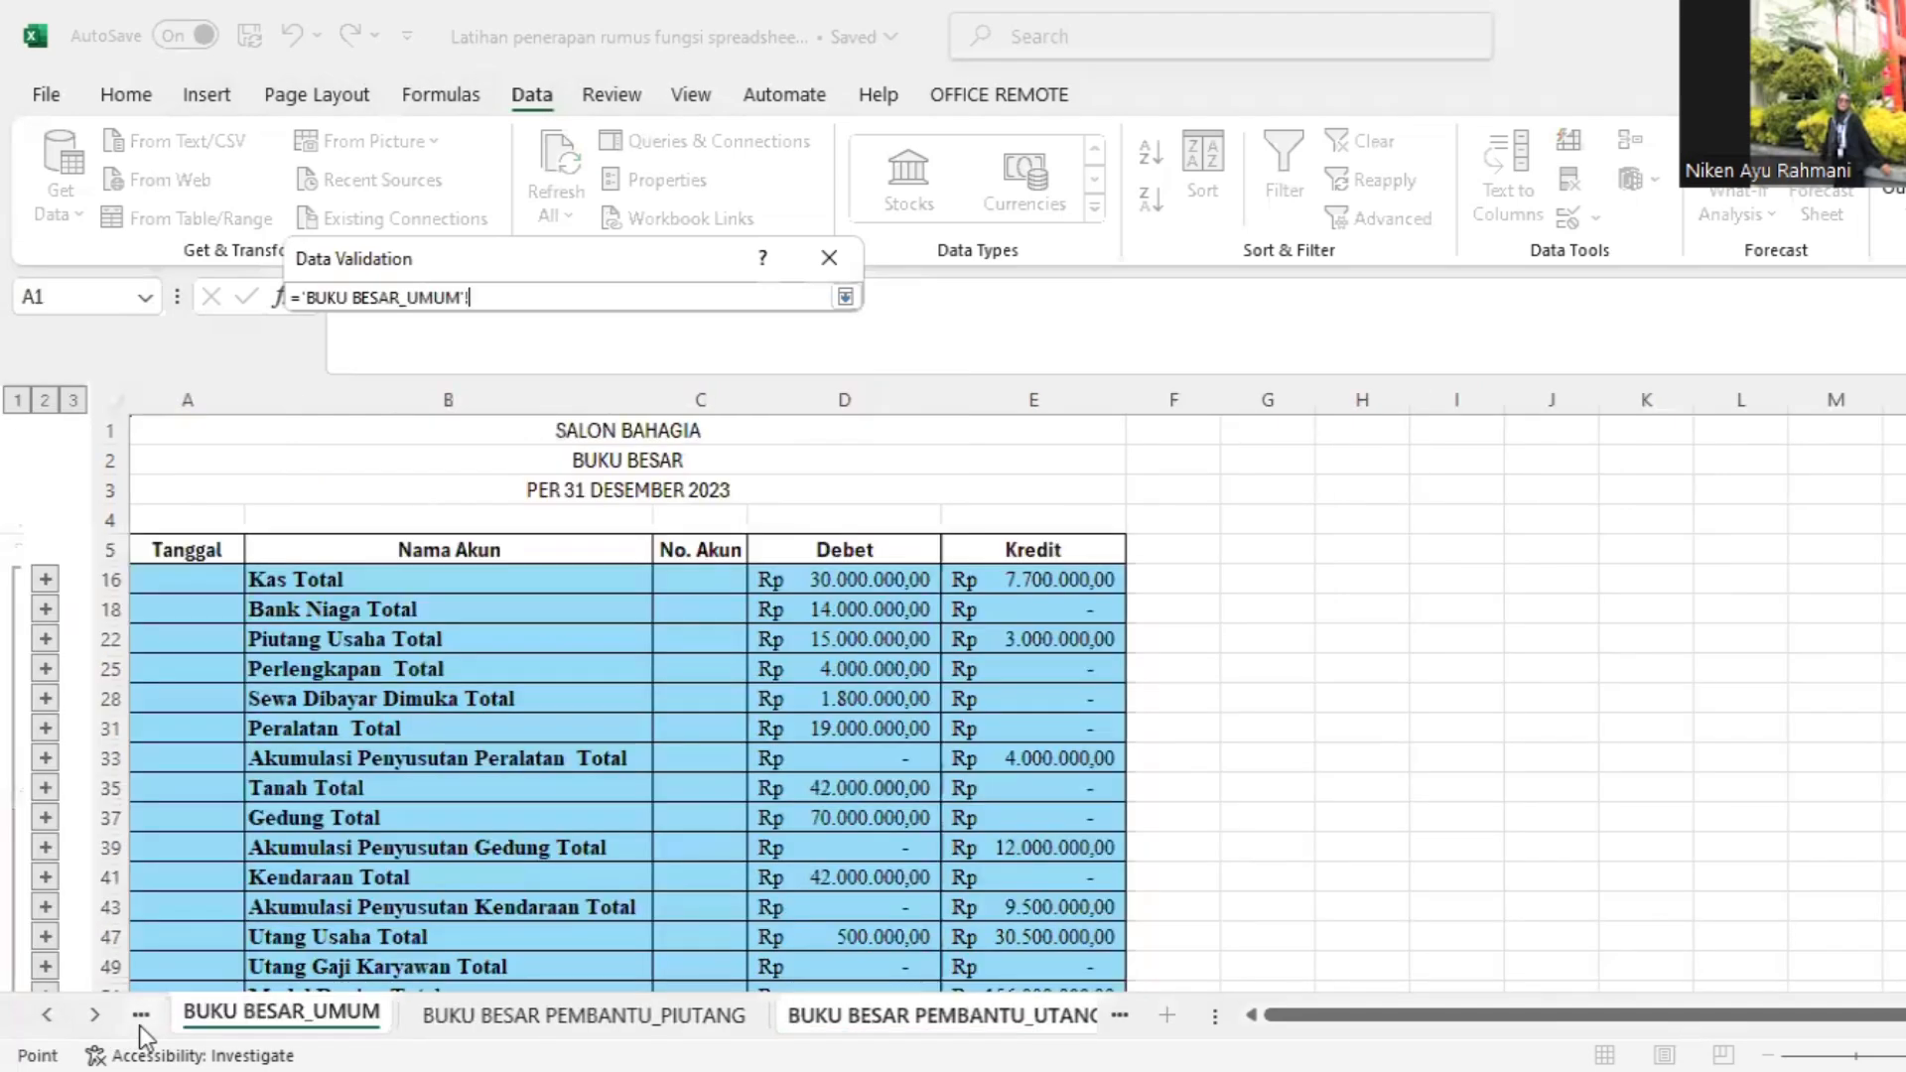
pyautogui.click(139, 1027)
pyautogui.click(139, 1027)
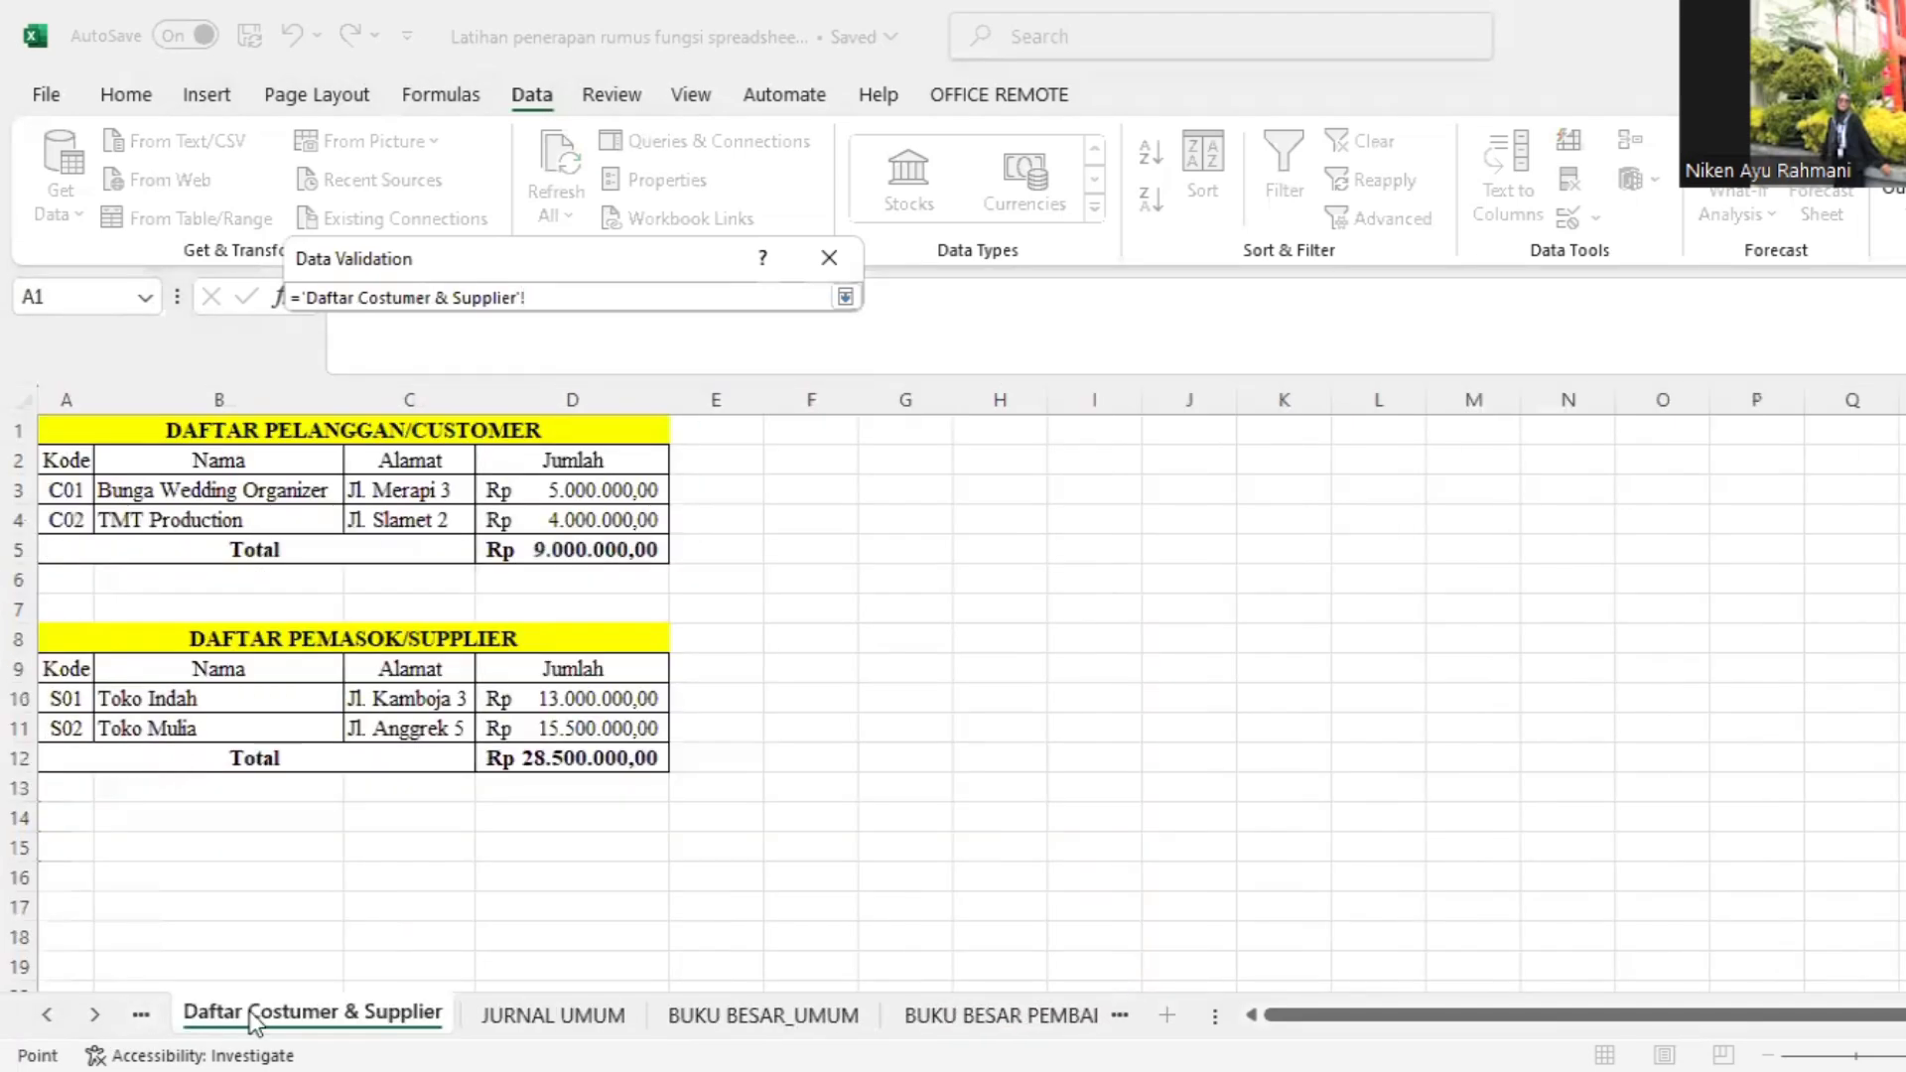
pyautogui.click(80, 698)
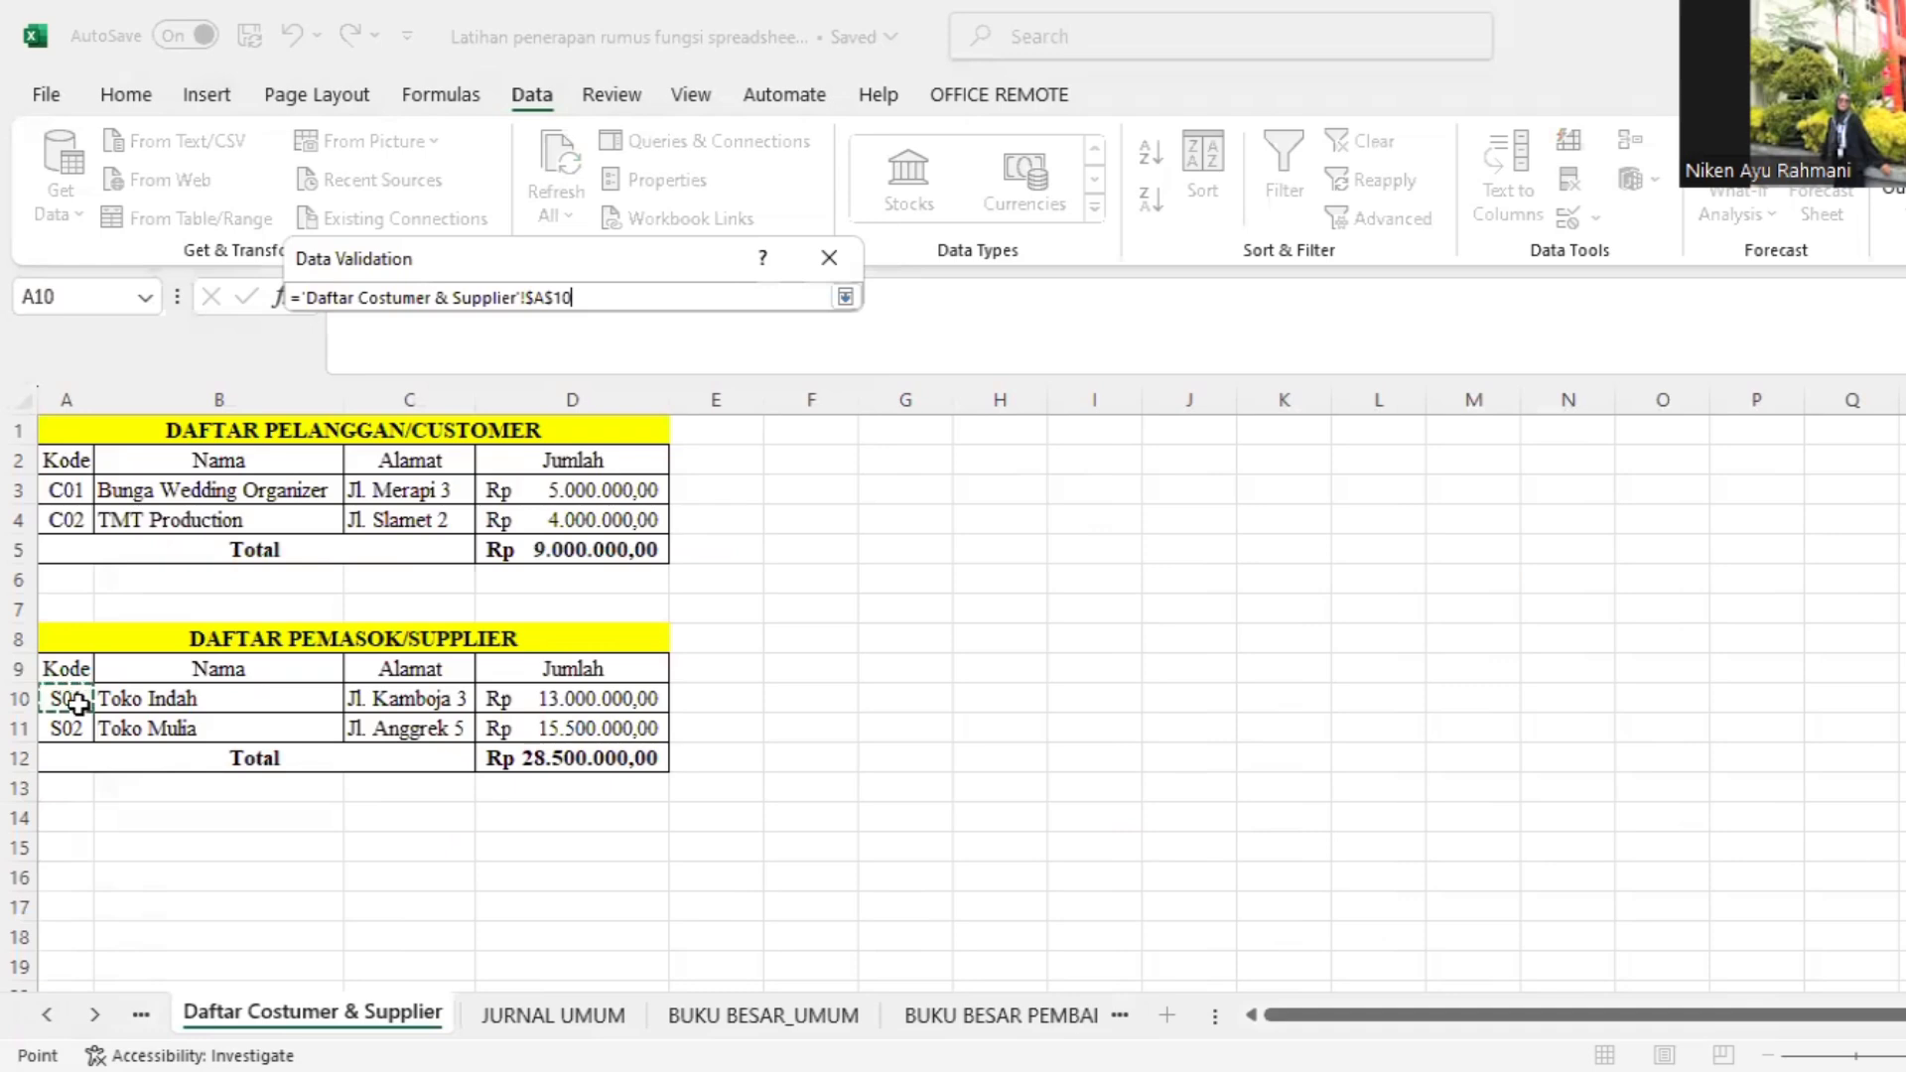
pyautogui.moveTo(78, 732); pyautogui.dragTo(78, 732)
pyautogui.press('Return')
pyautogui.press('Return')
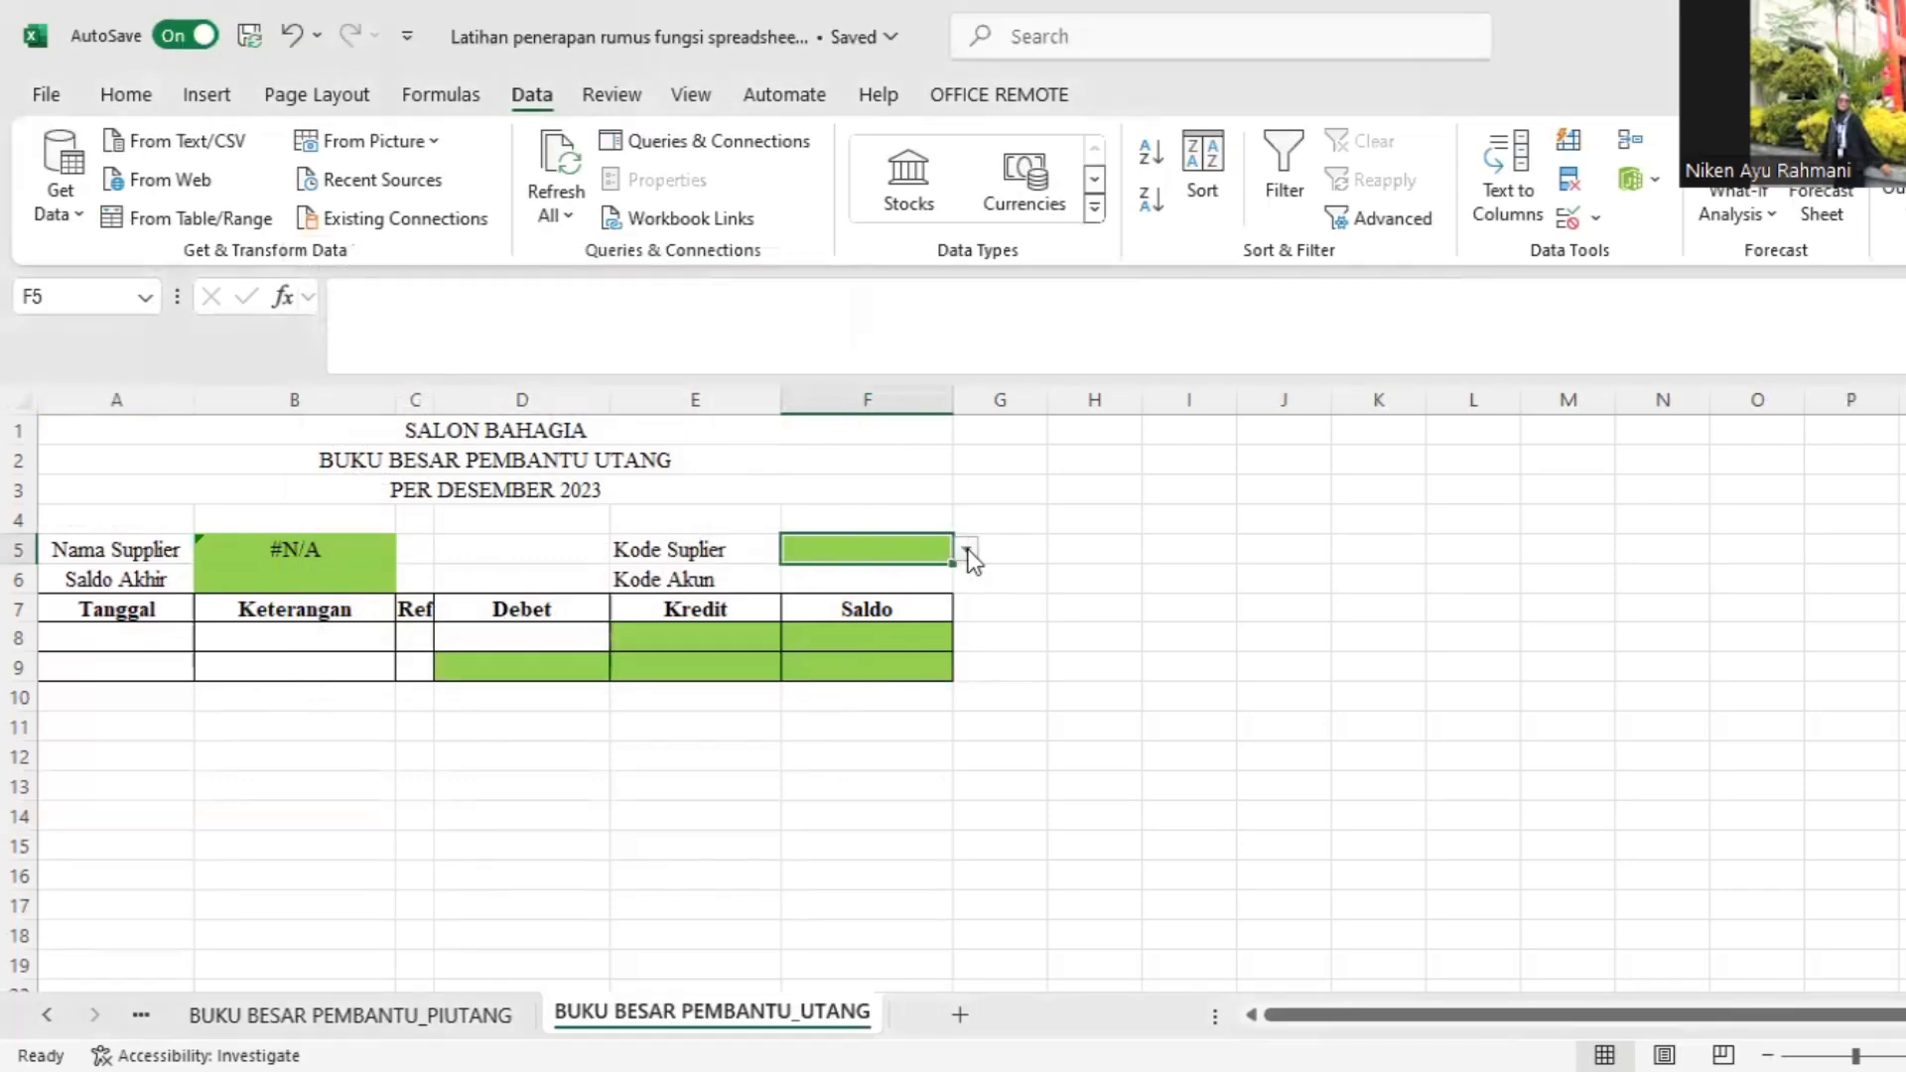
# Step: Try supplier code S01 from the dropdown list in the Kode Suplier cell F5, and switch it to S02
pyautogui.click(967, 551)
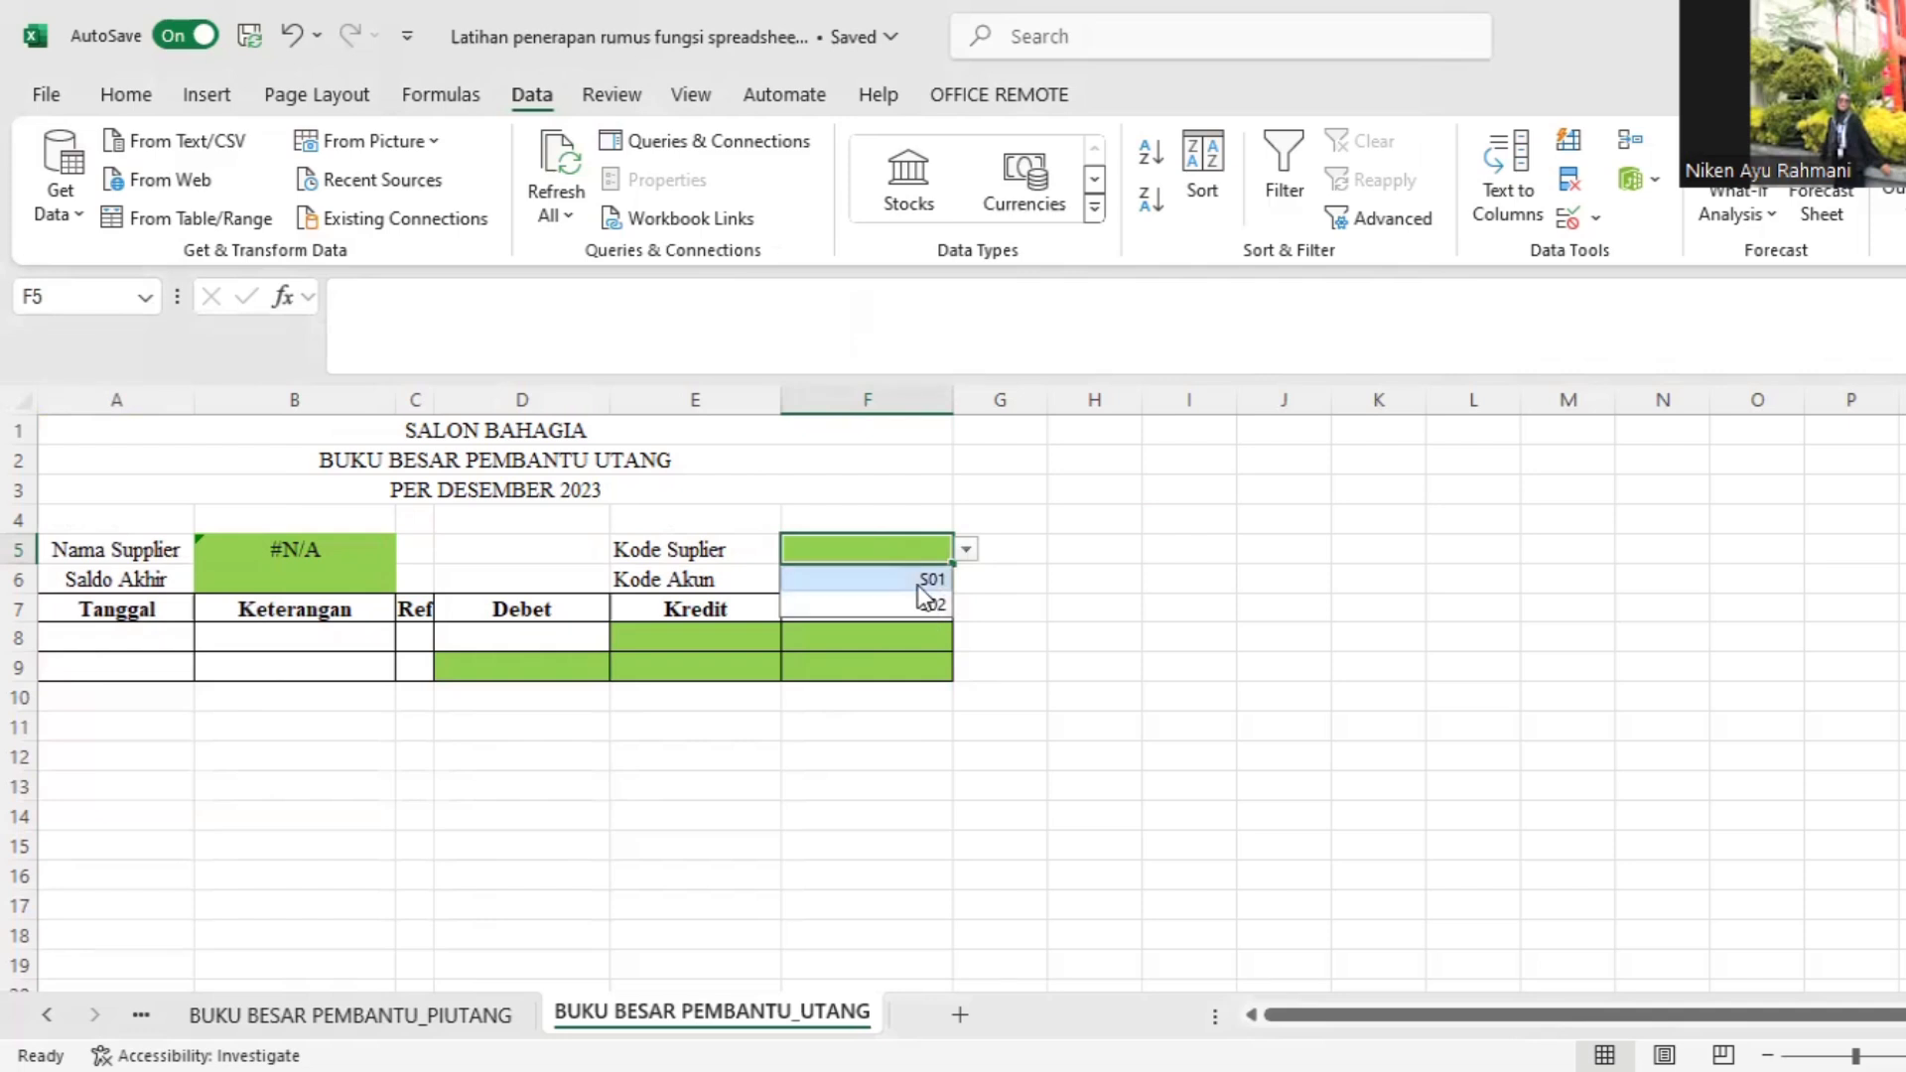
pyautogui.press('Return')
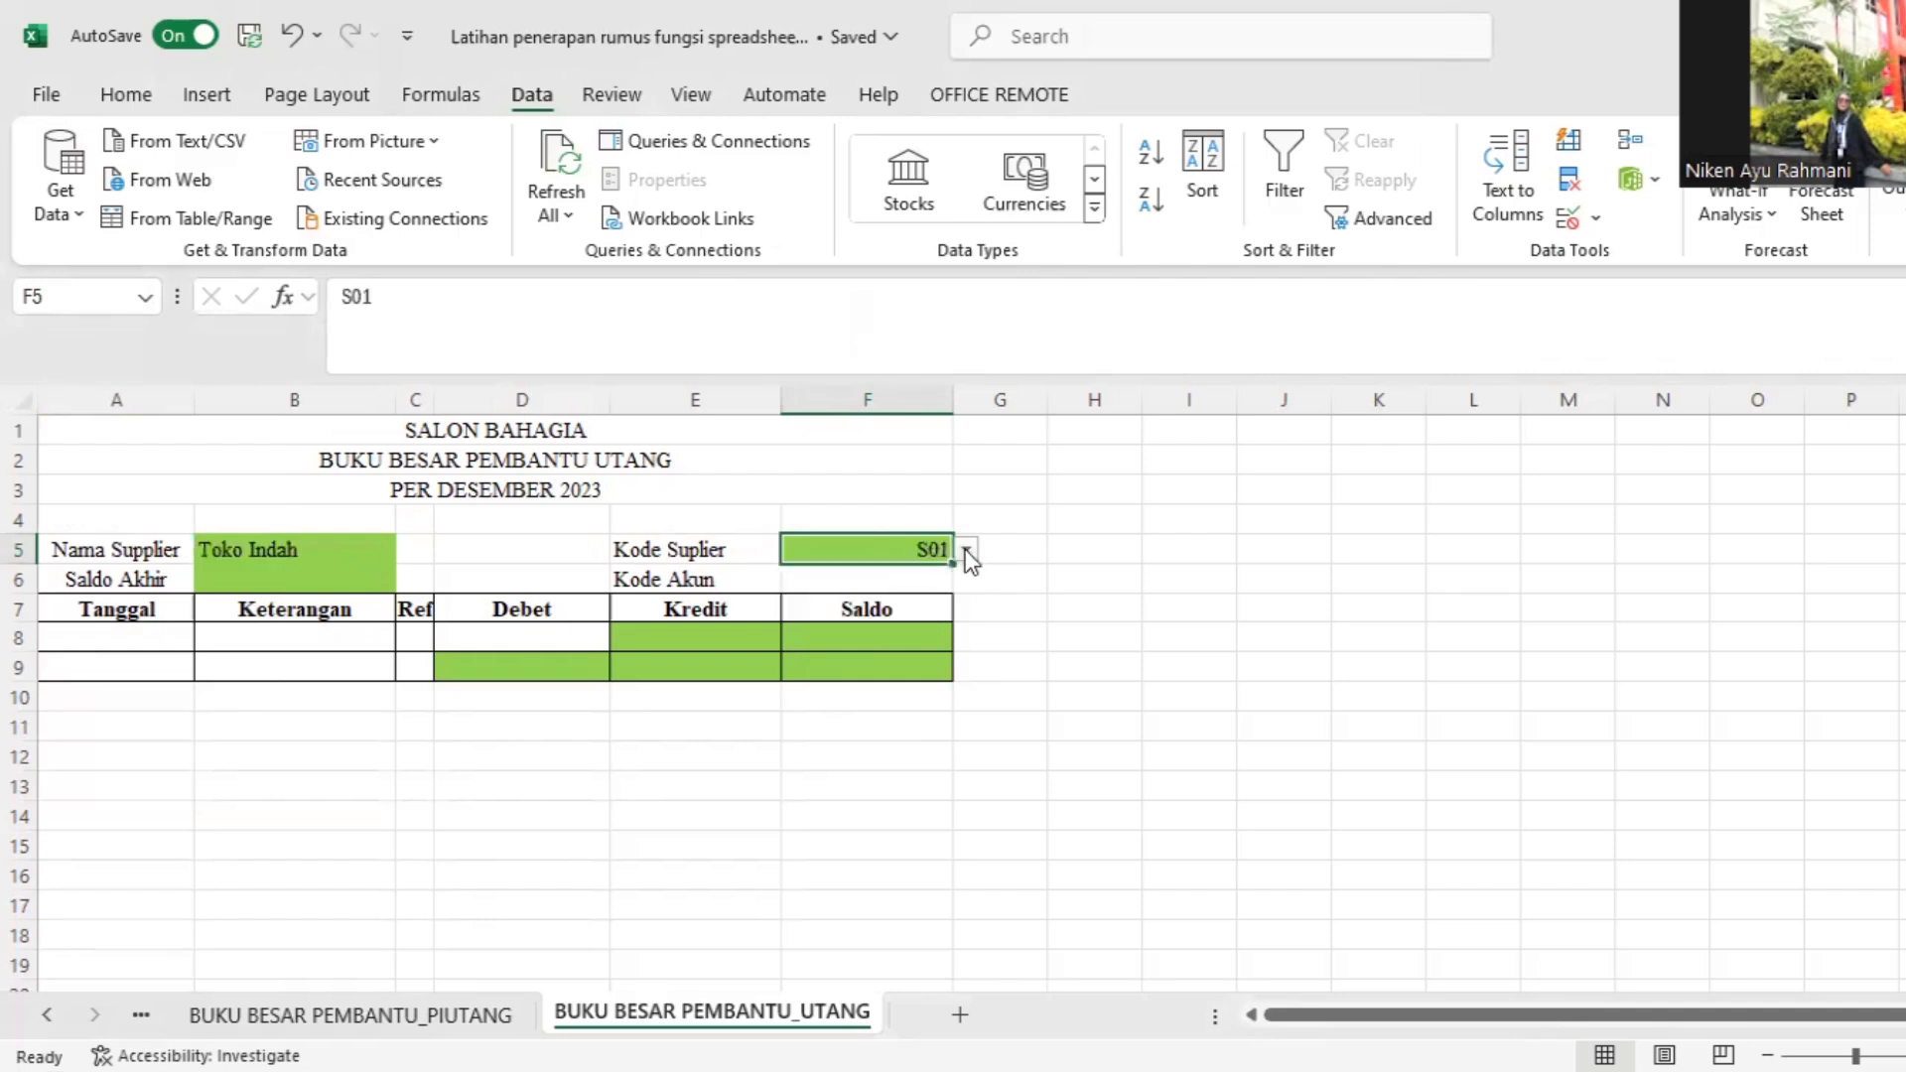
pyautogui.click(967, 550)
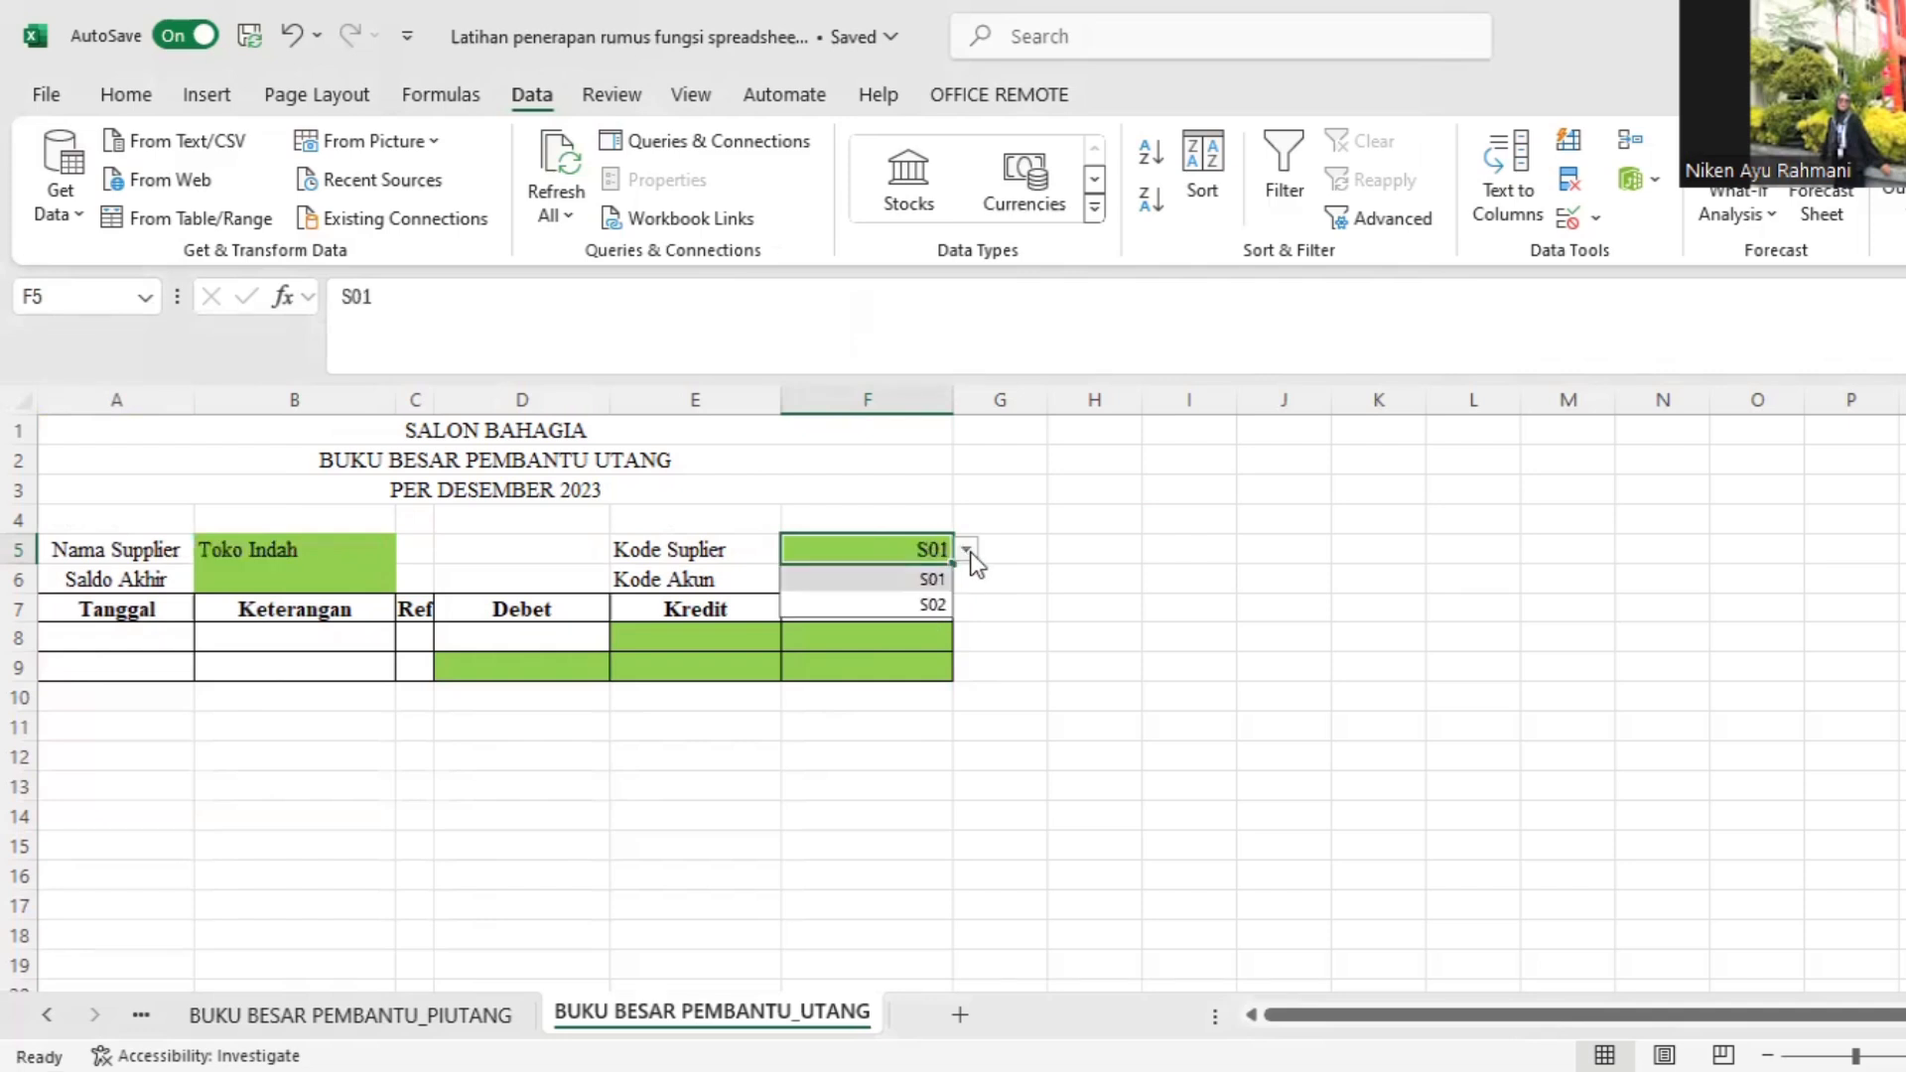
pyautogui.click(886, 607)
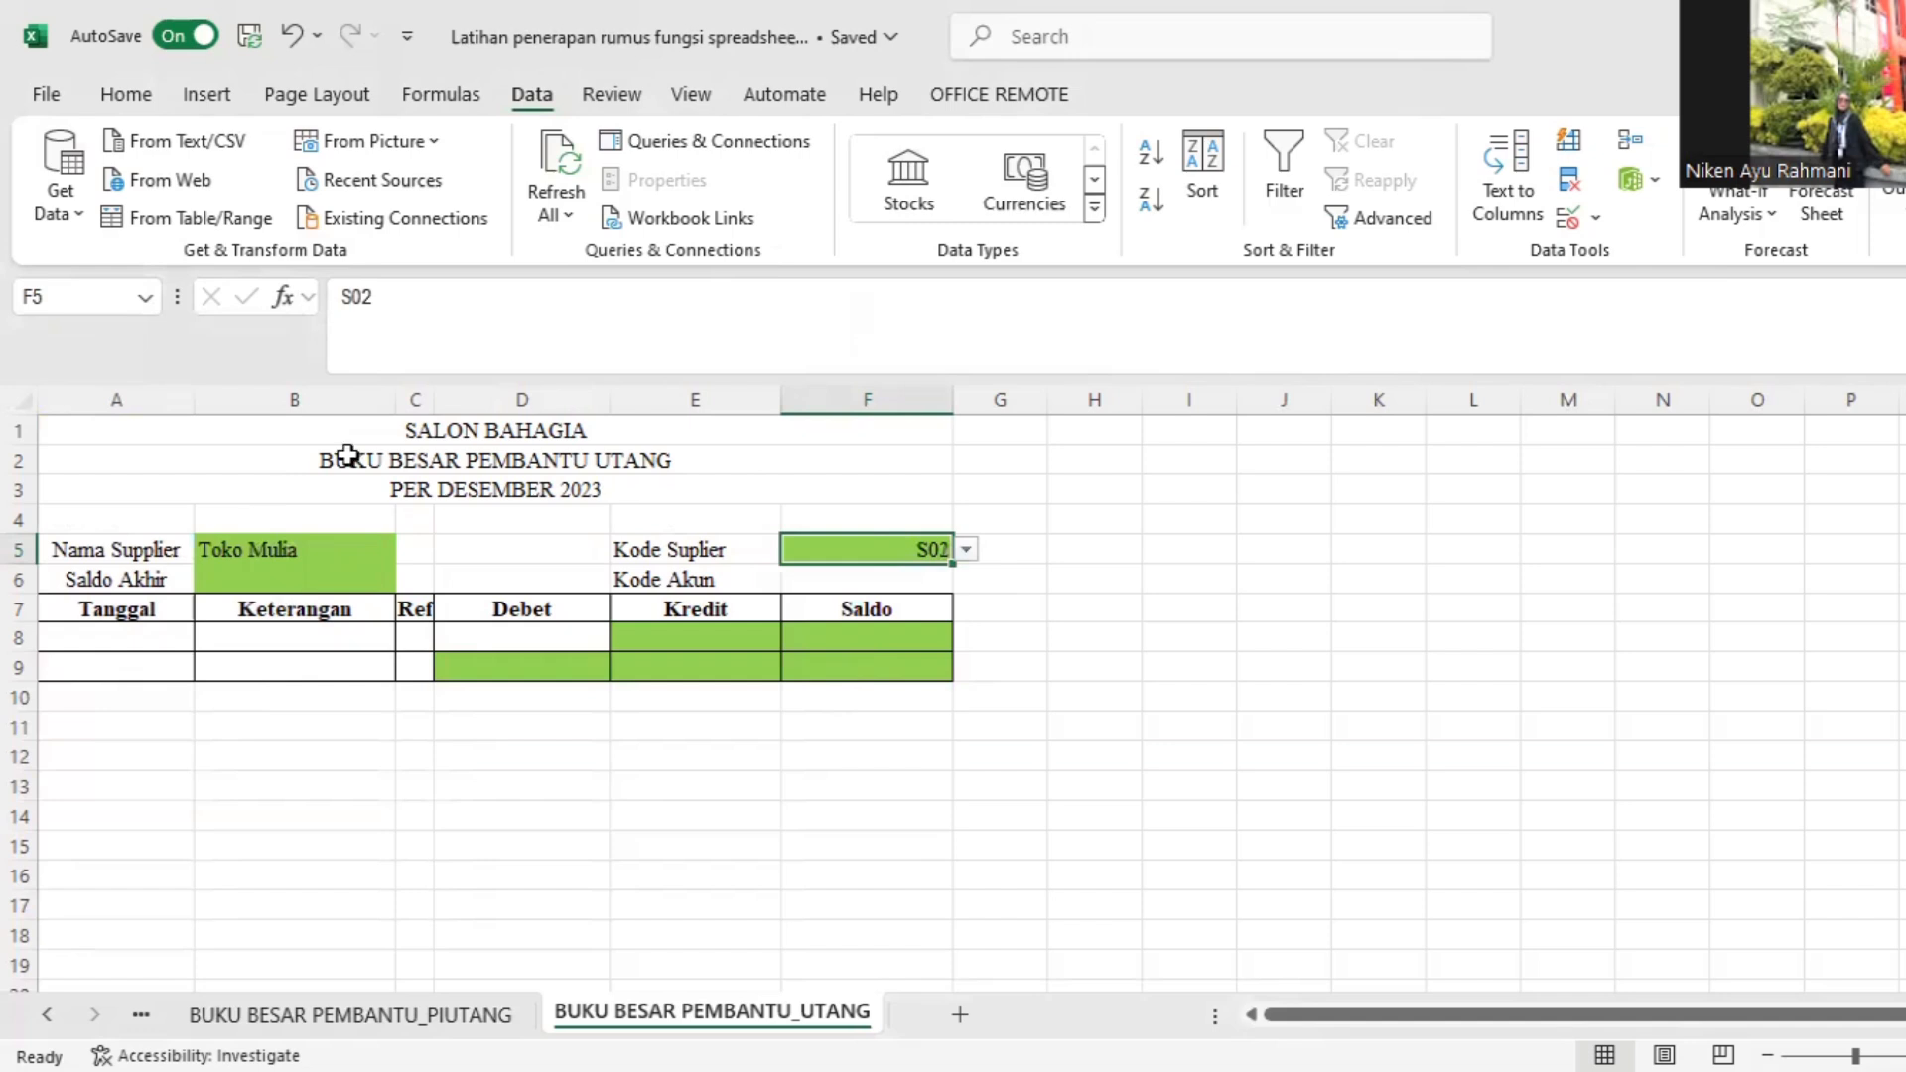
# Step: Link the Saldo Akhir cell B6 to the last Saldo cell of the ledger table with the formula =F9
pyautogui.click(238, 577)
pyautogui.write('=')
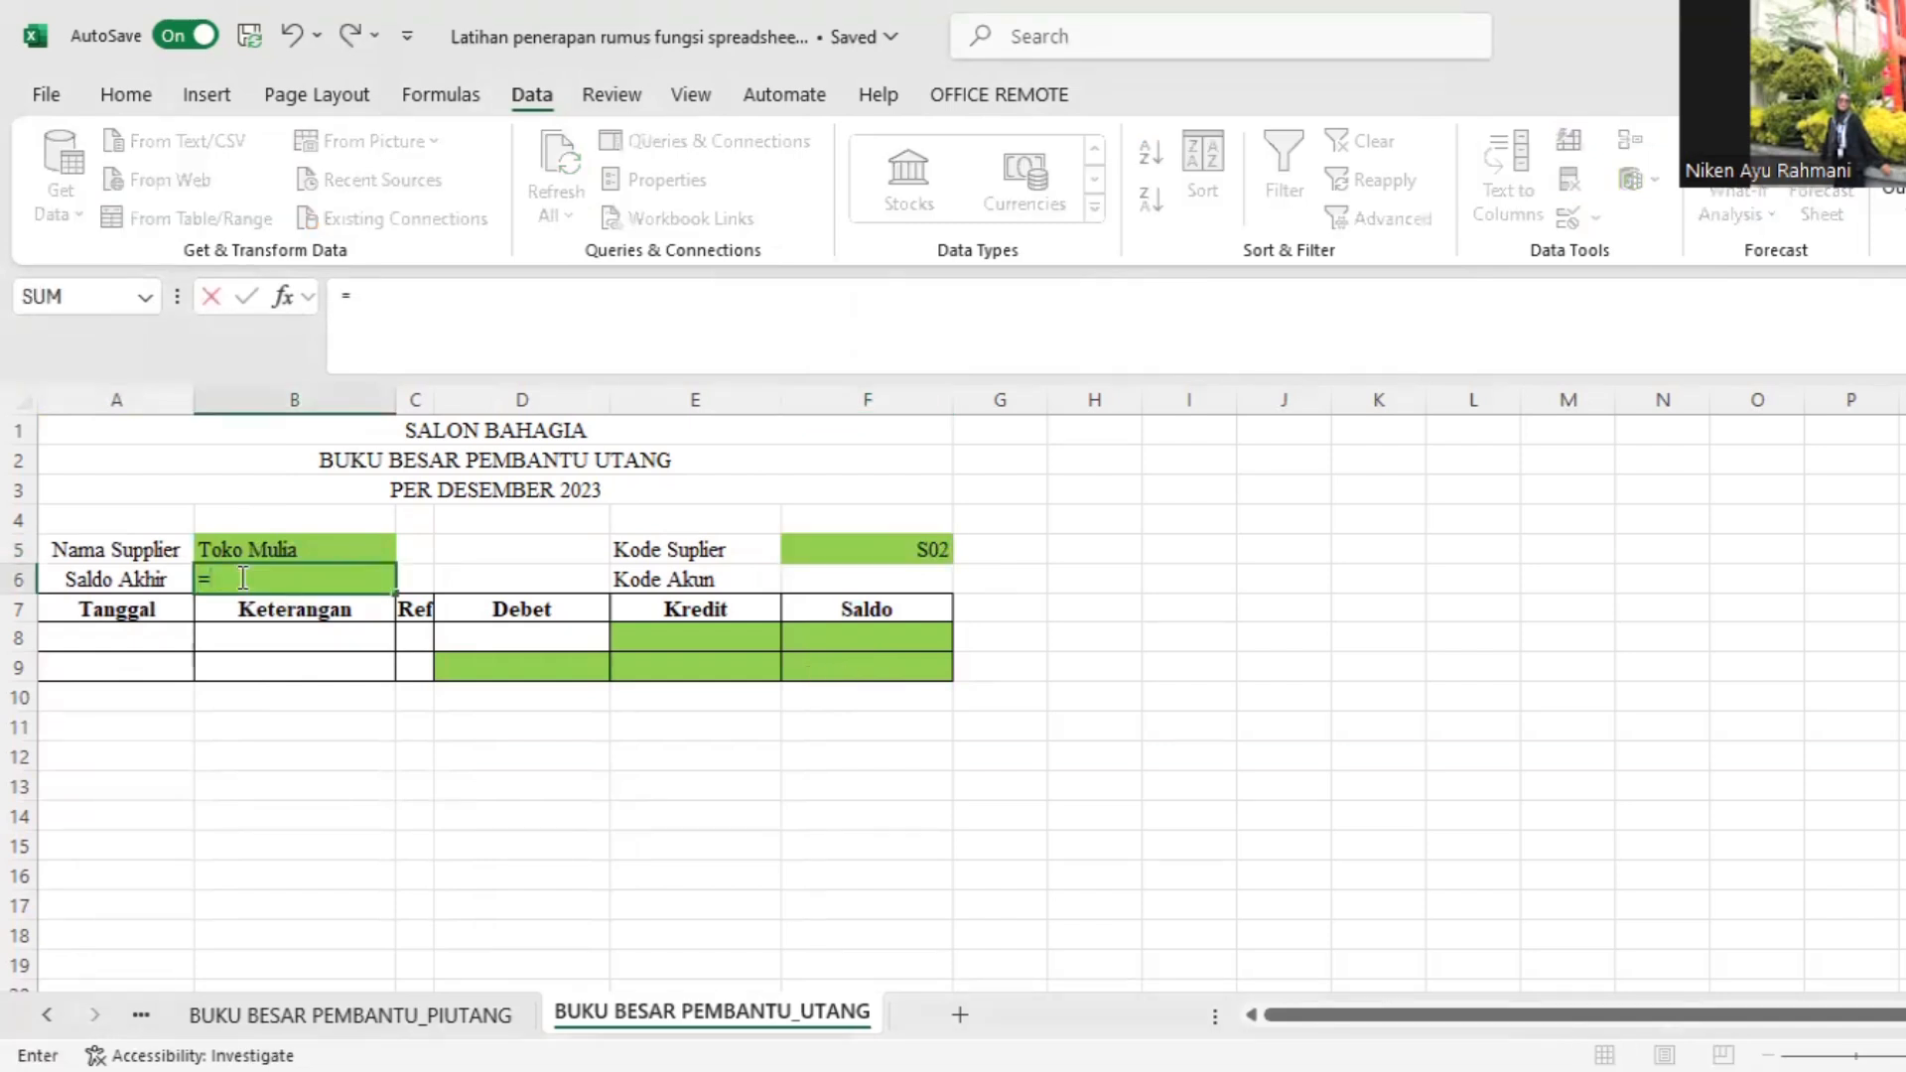
pyautogui.click(891, 669)
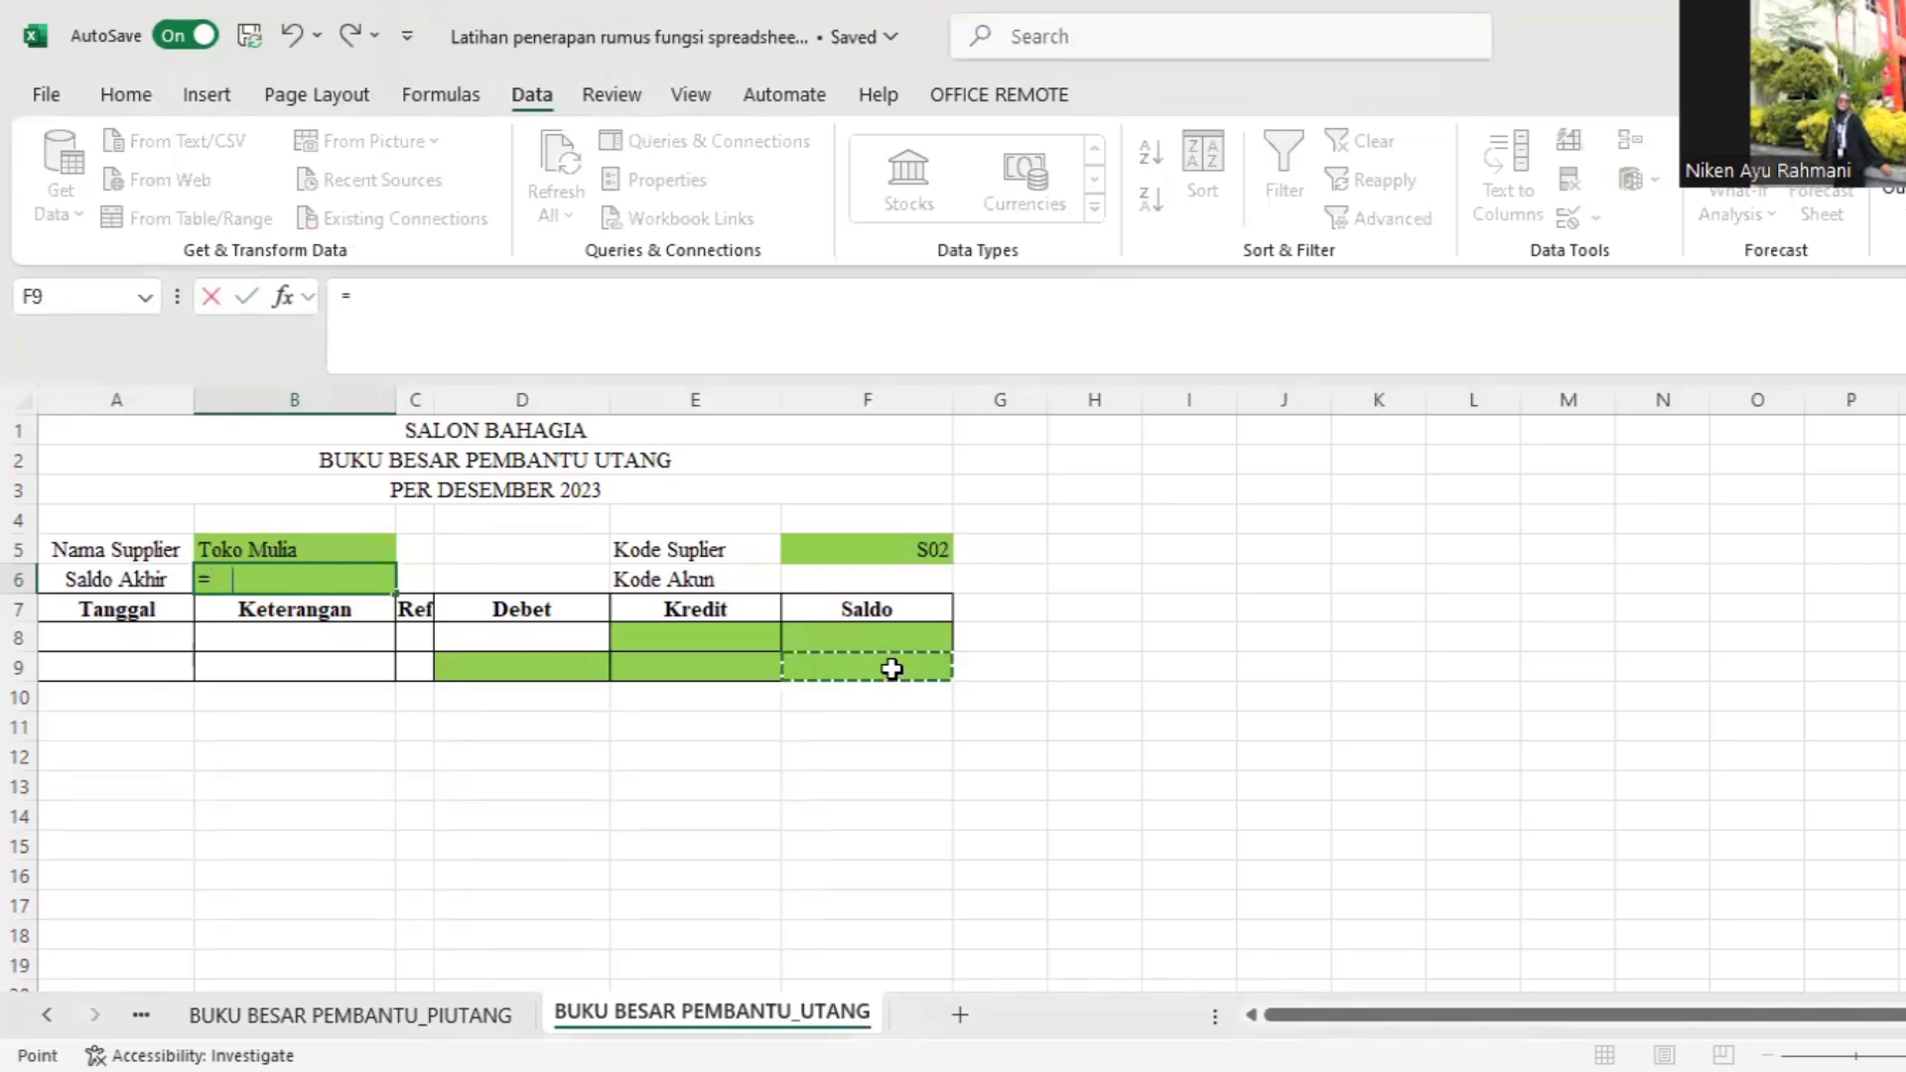
pyautogui.press('Return')
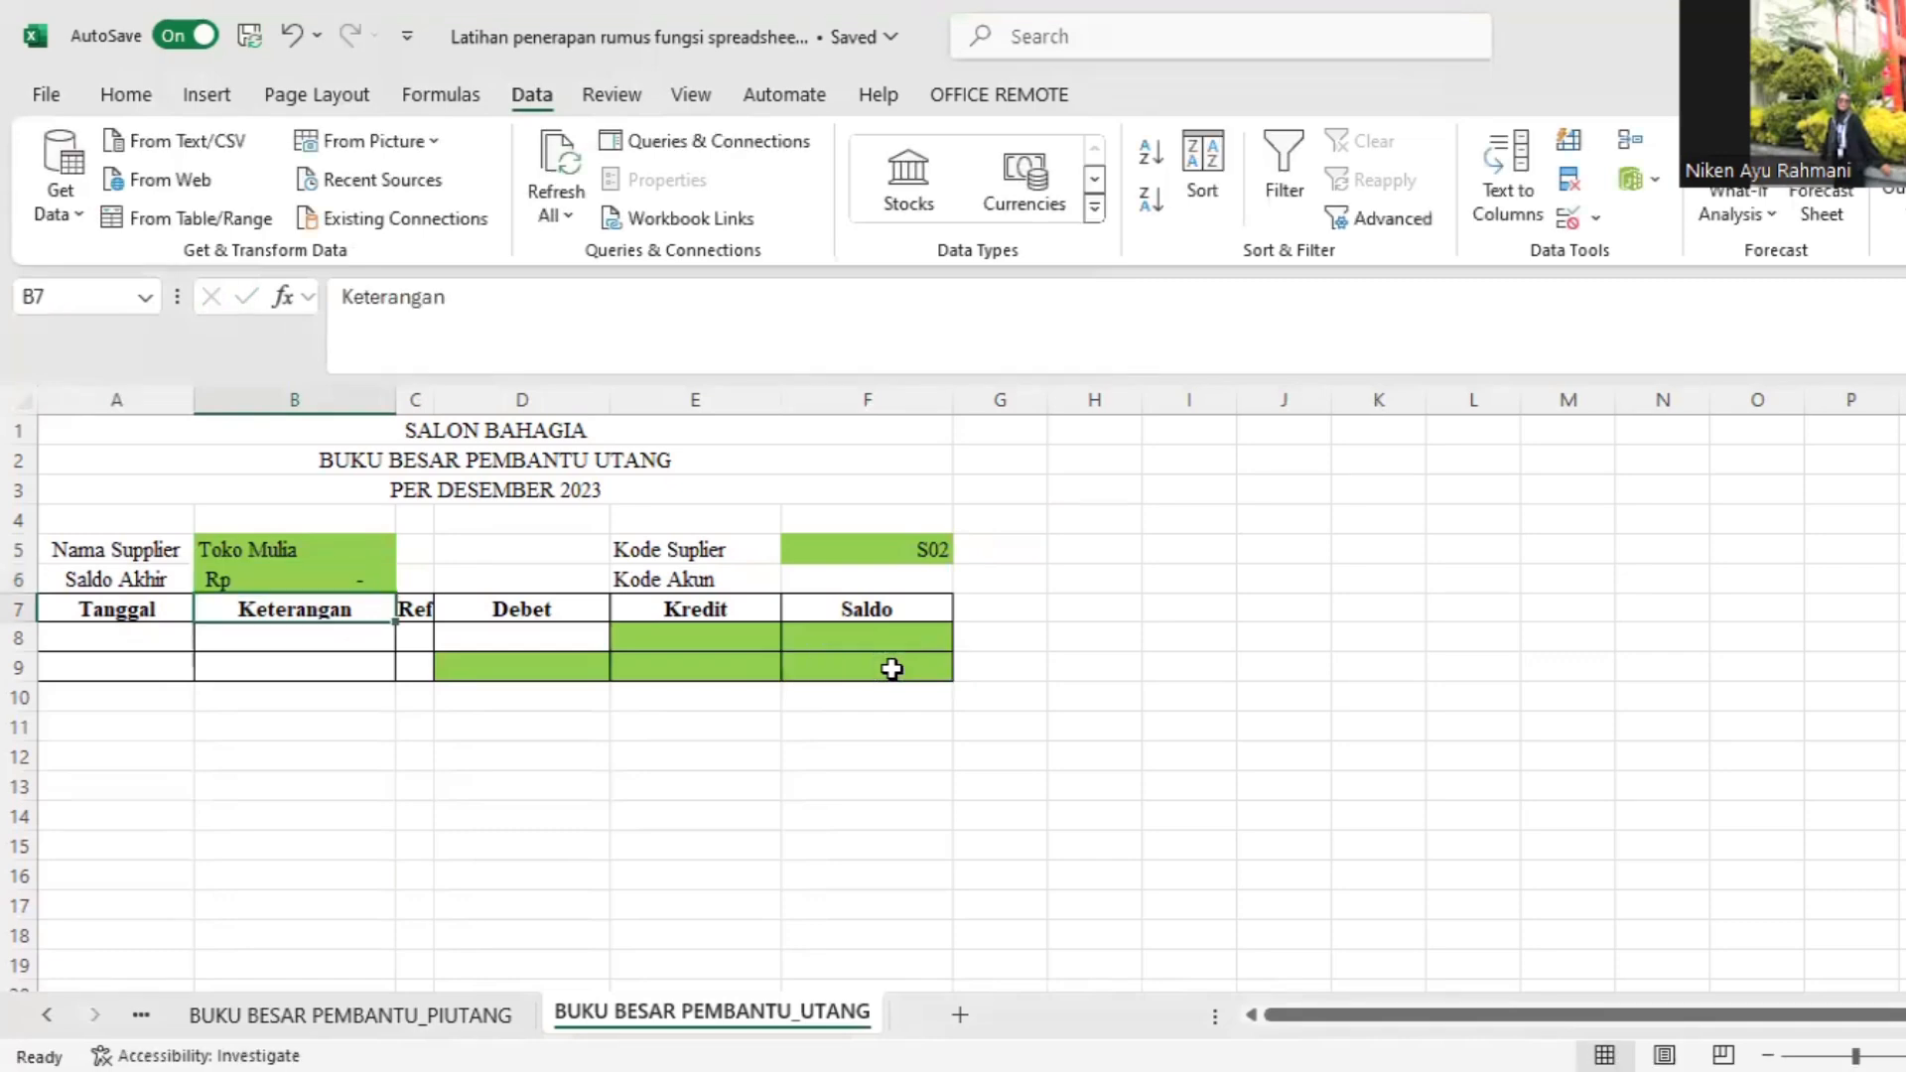
# Step: Look up the Utang Usaha account number on the Daftar Akun sheet and enter 2101 in the Kode Akun cell F6
pyautogui.click(830, 583)
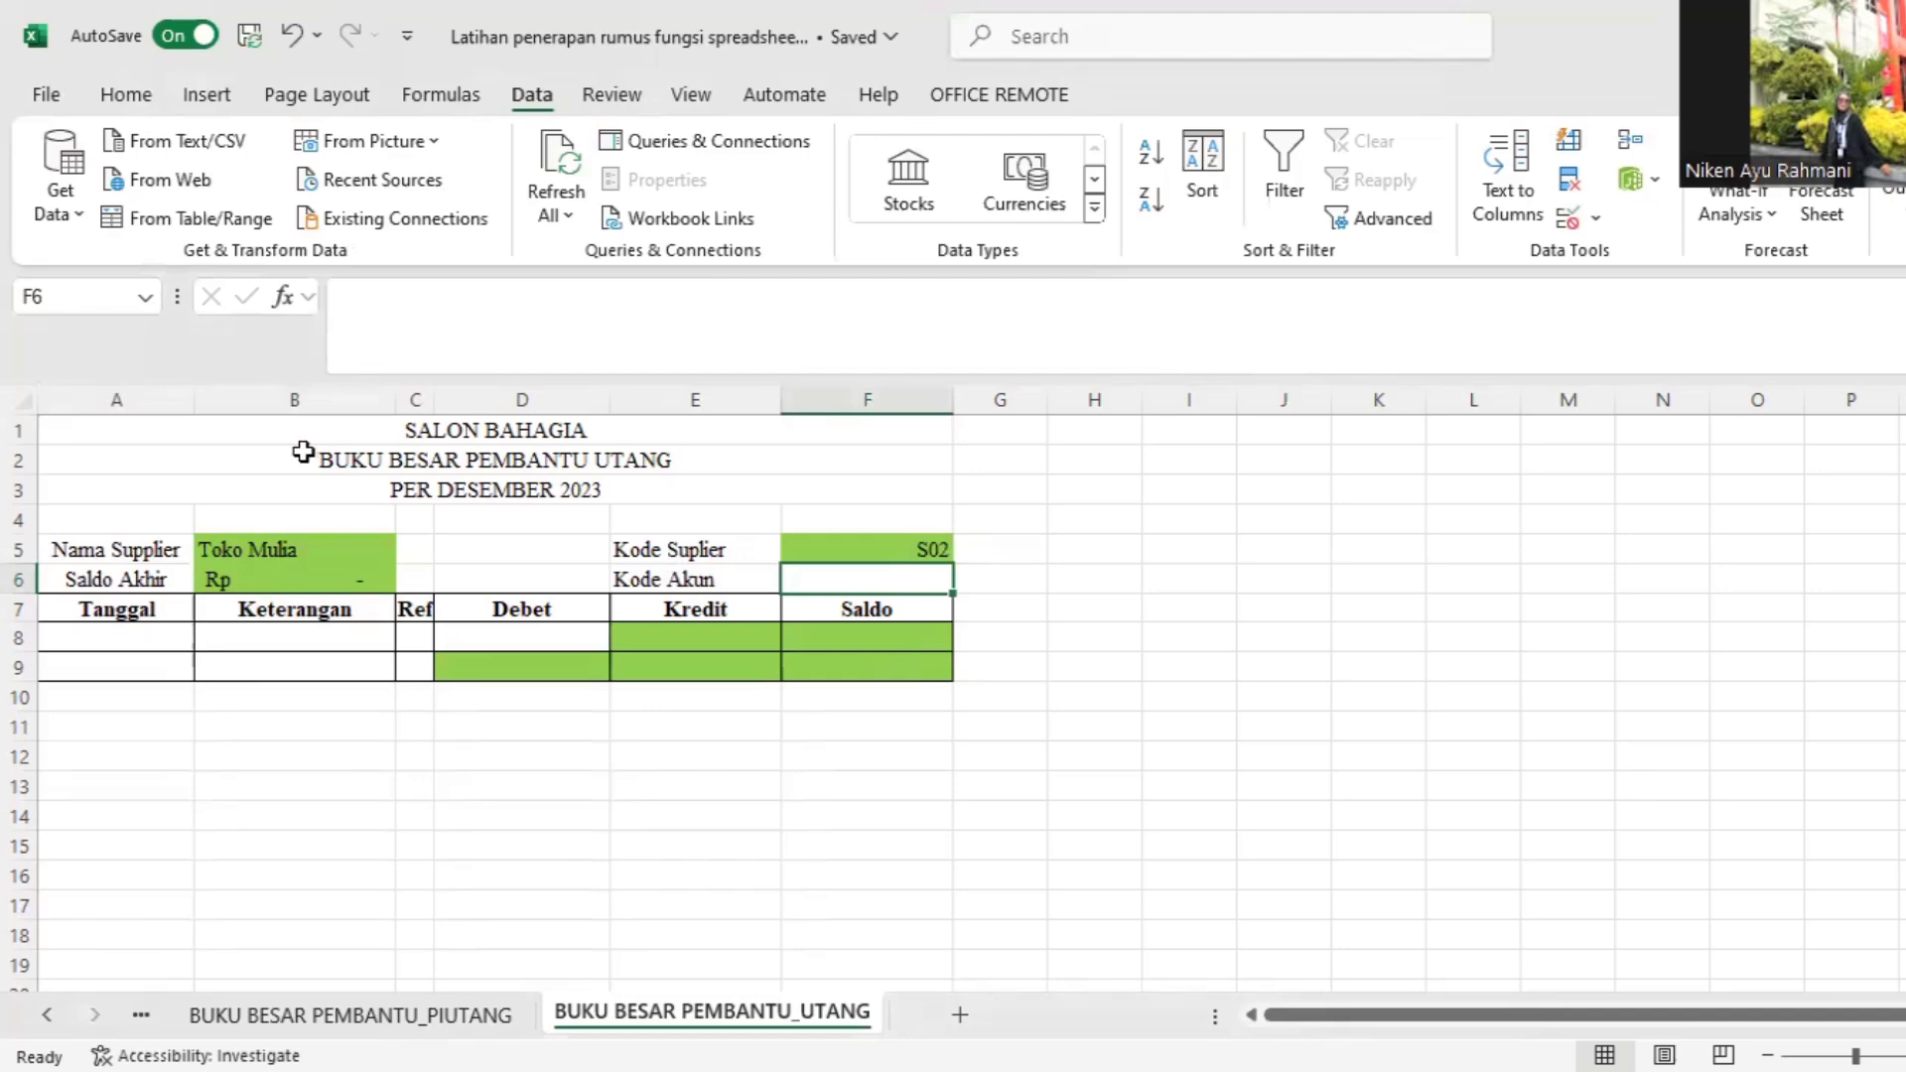
pyautogui.click(133, 1020)
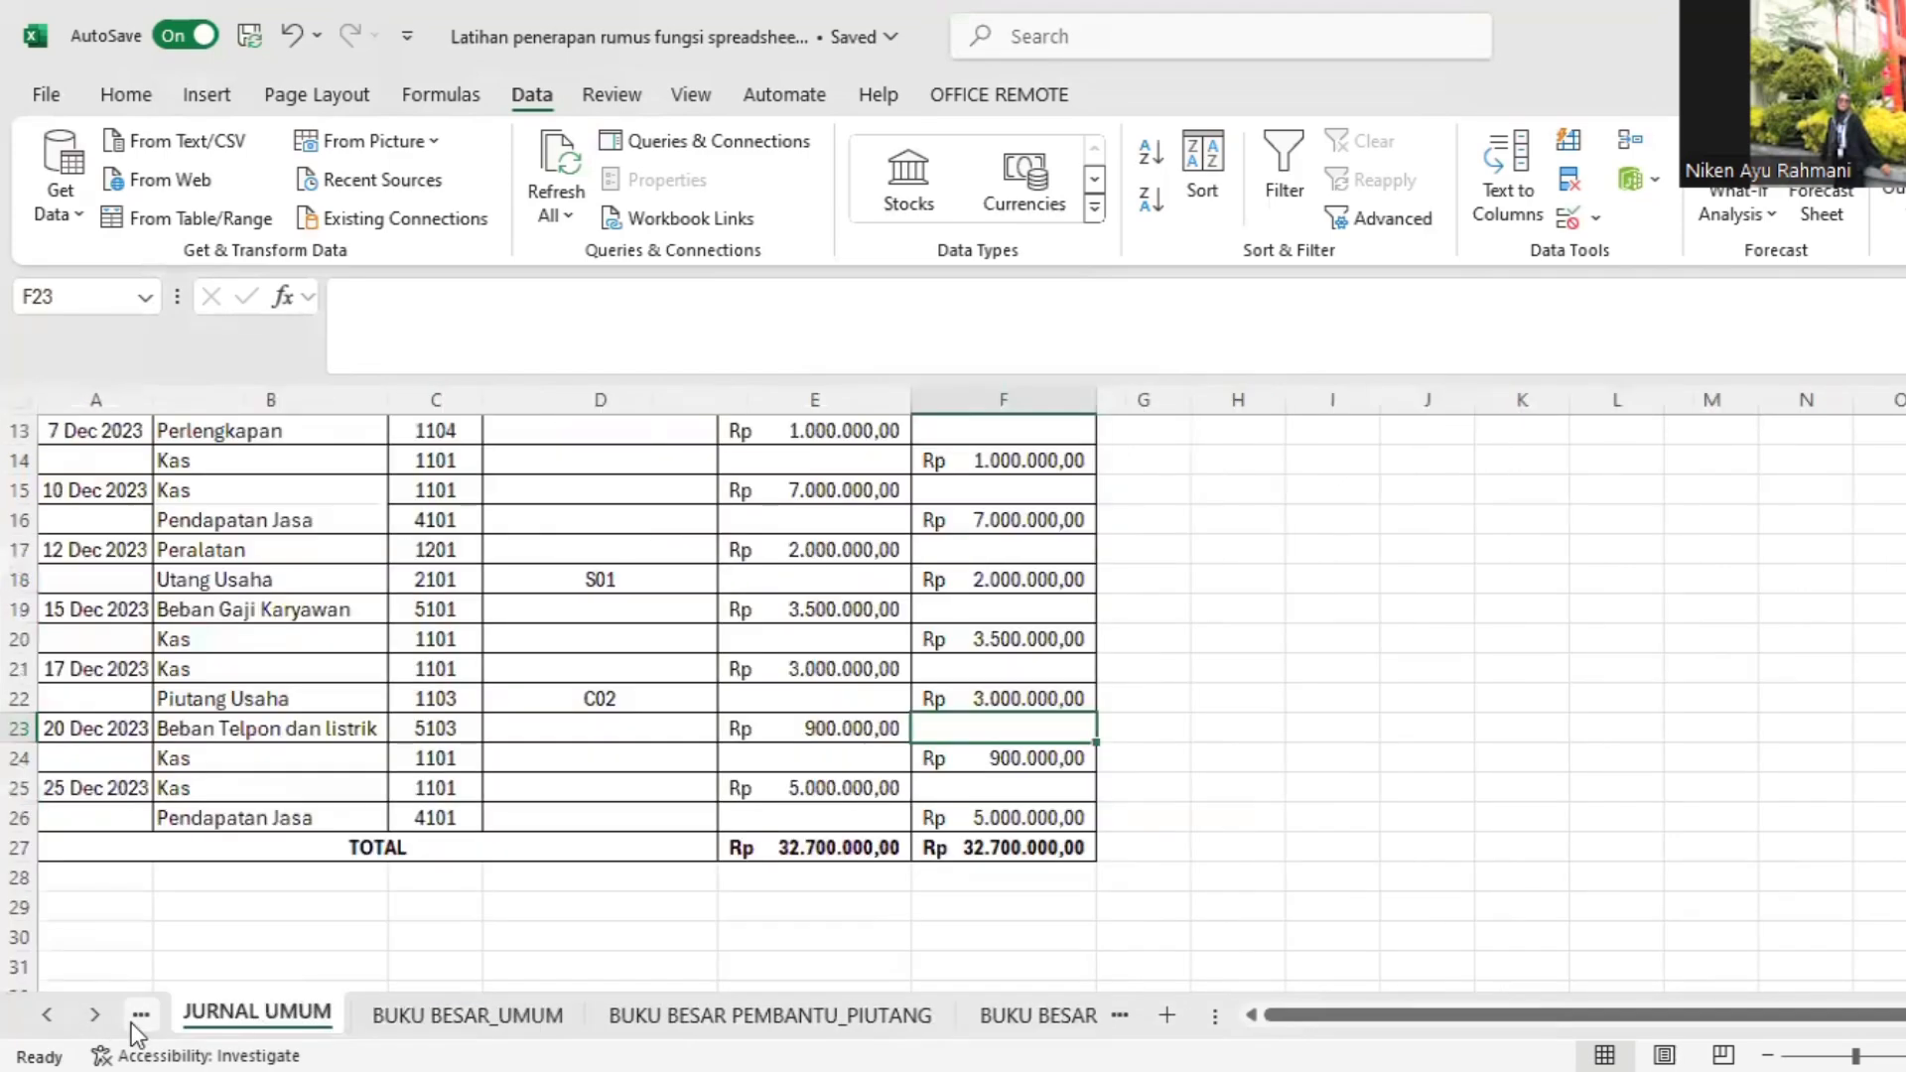
pyautogui.click(143, 1021)
pyautogui.click(151, 1024)
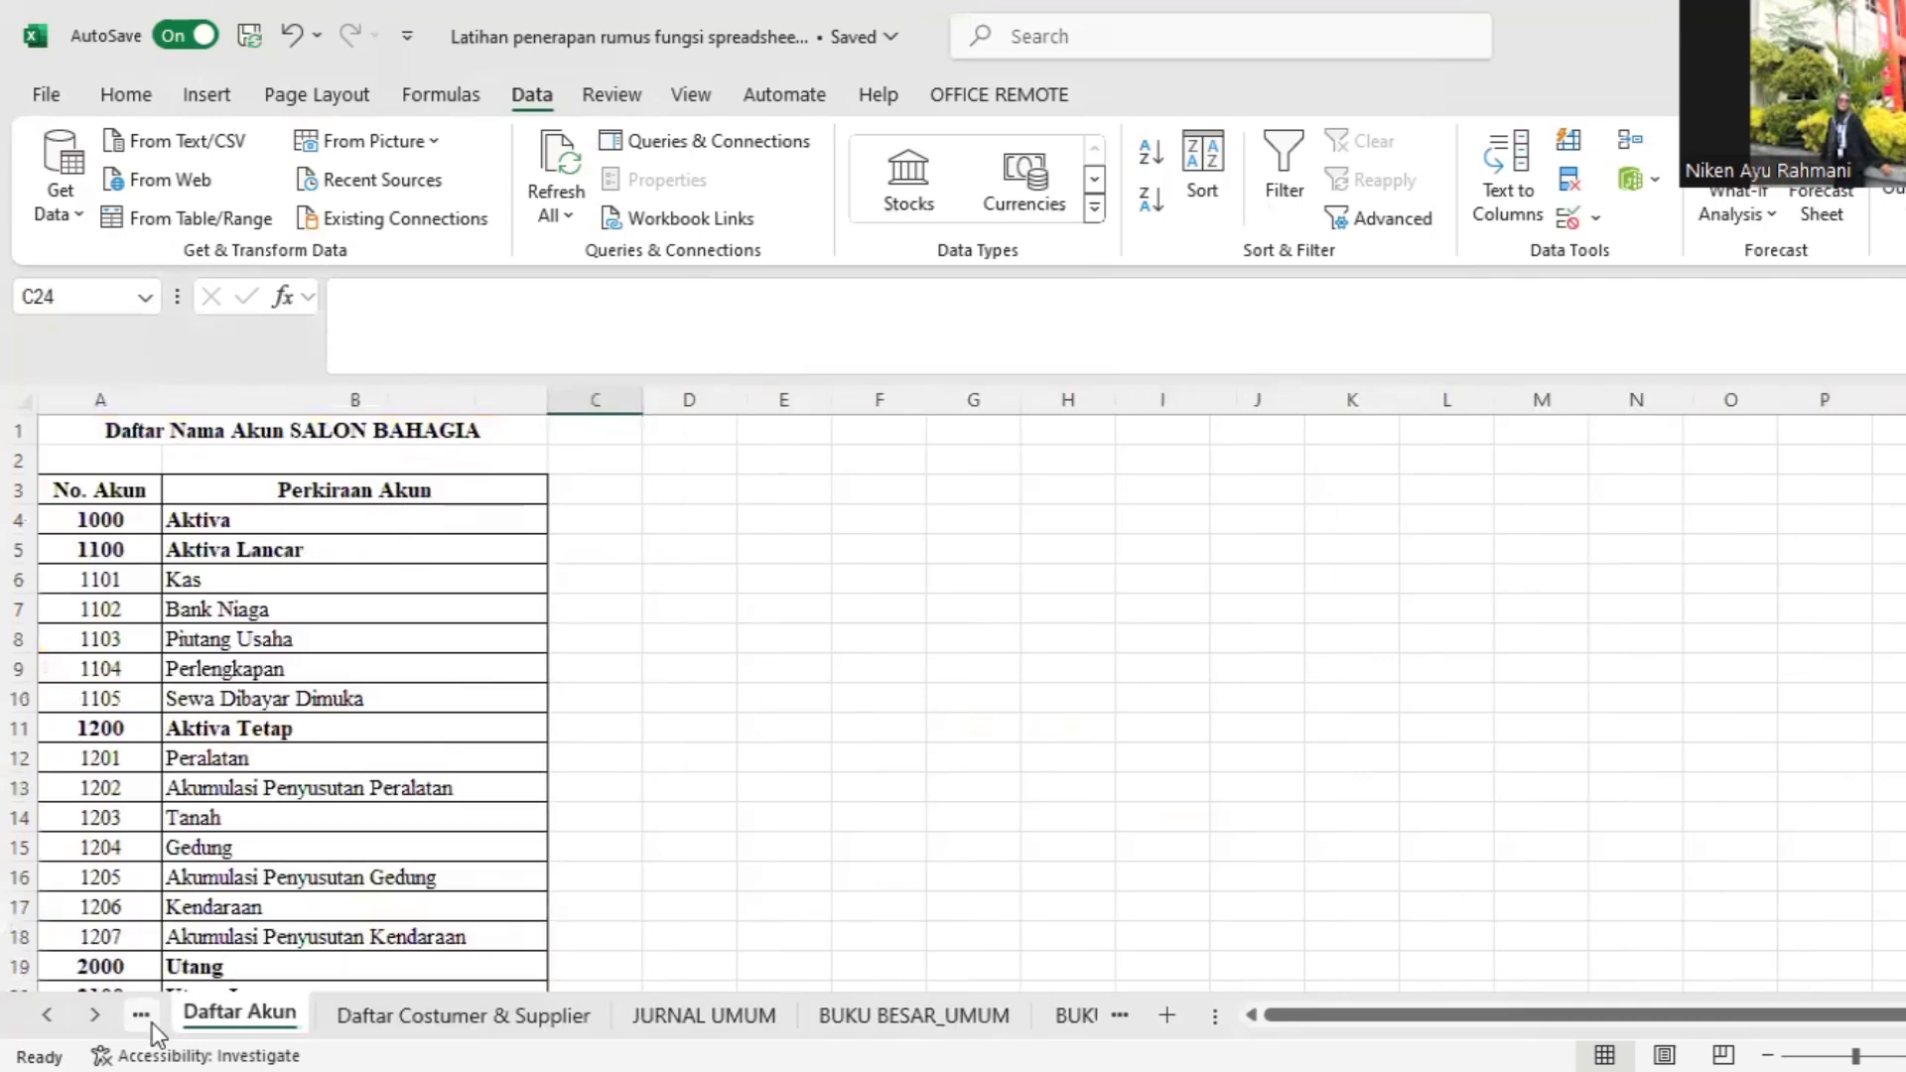
pyautogui.click(274, 581)
pyautogui.scroll(-4, 274, 582)
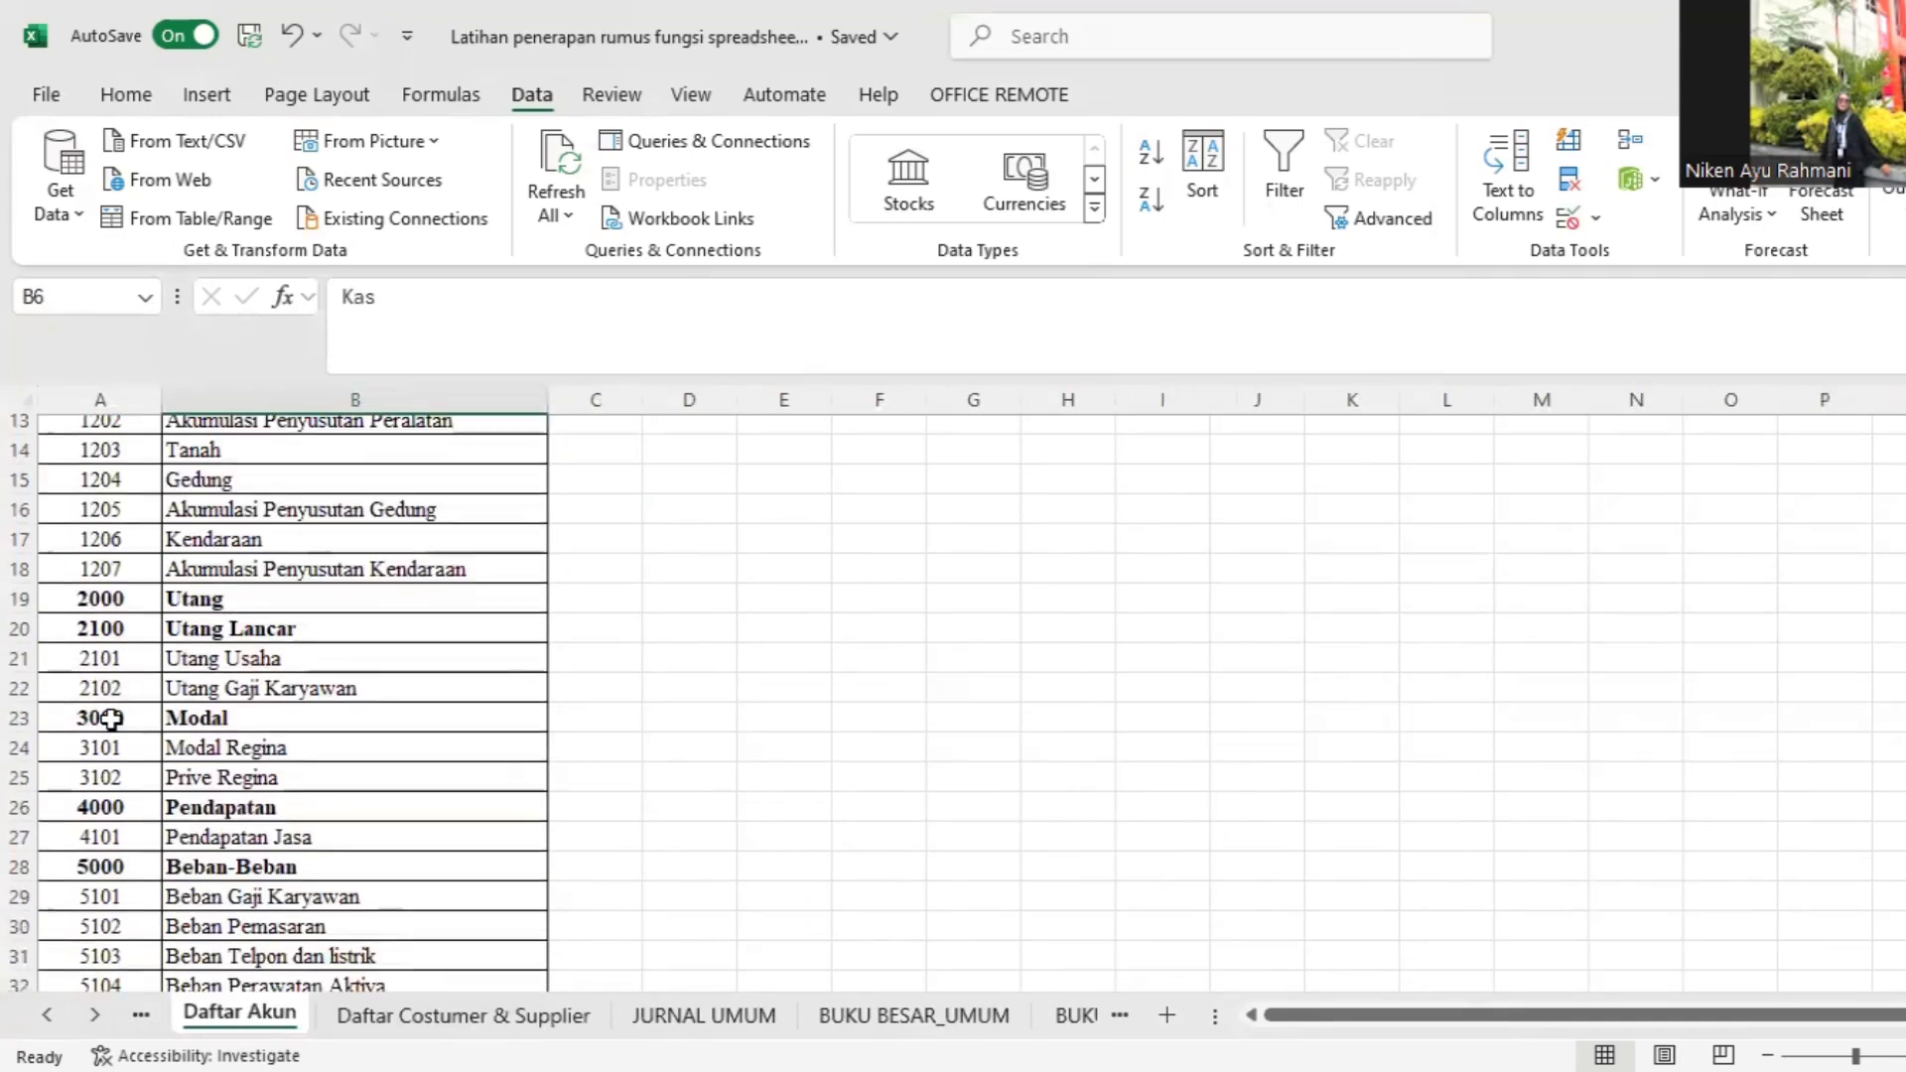
pyautogui.click(1093, 1023)
pyautogui.click(859, 1014)
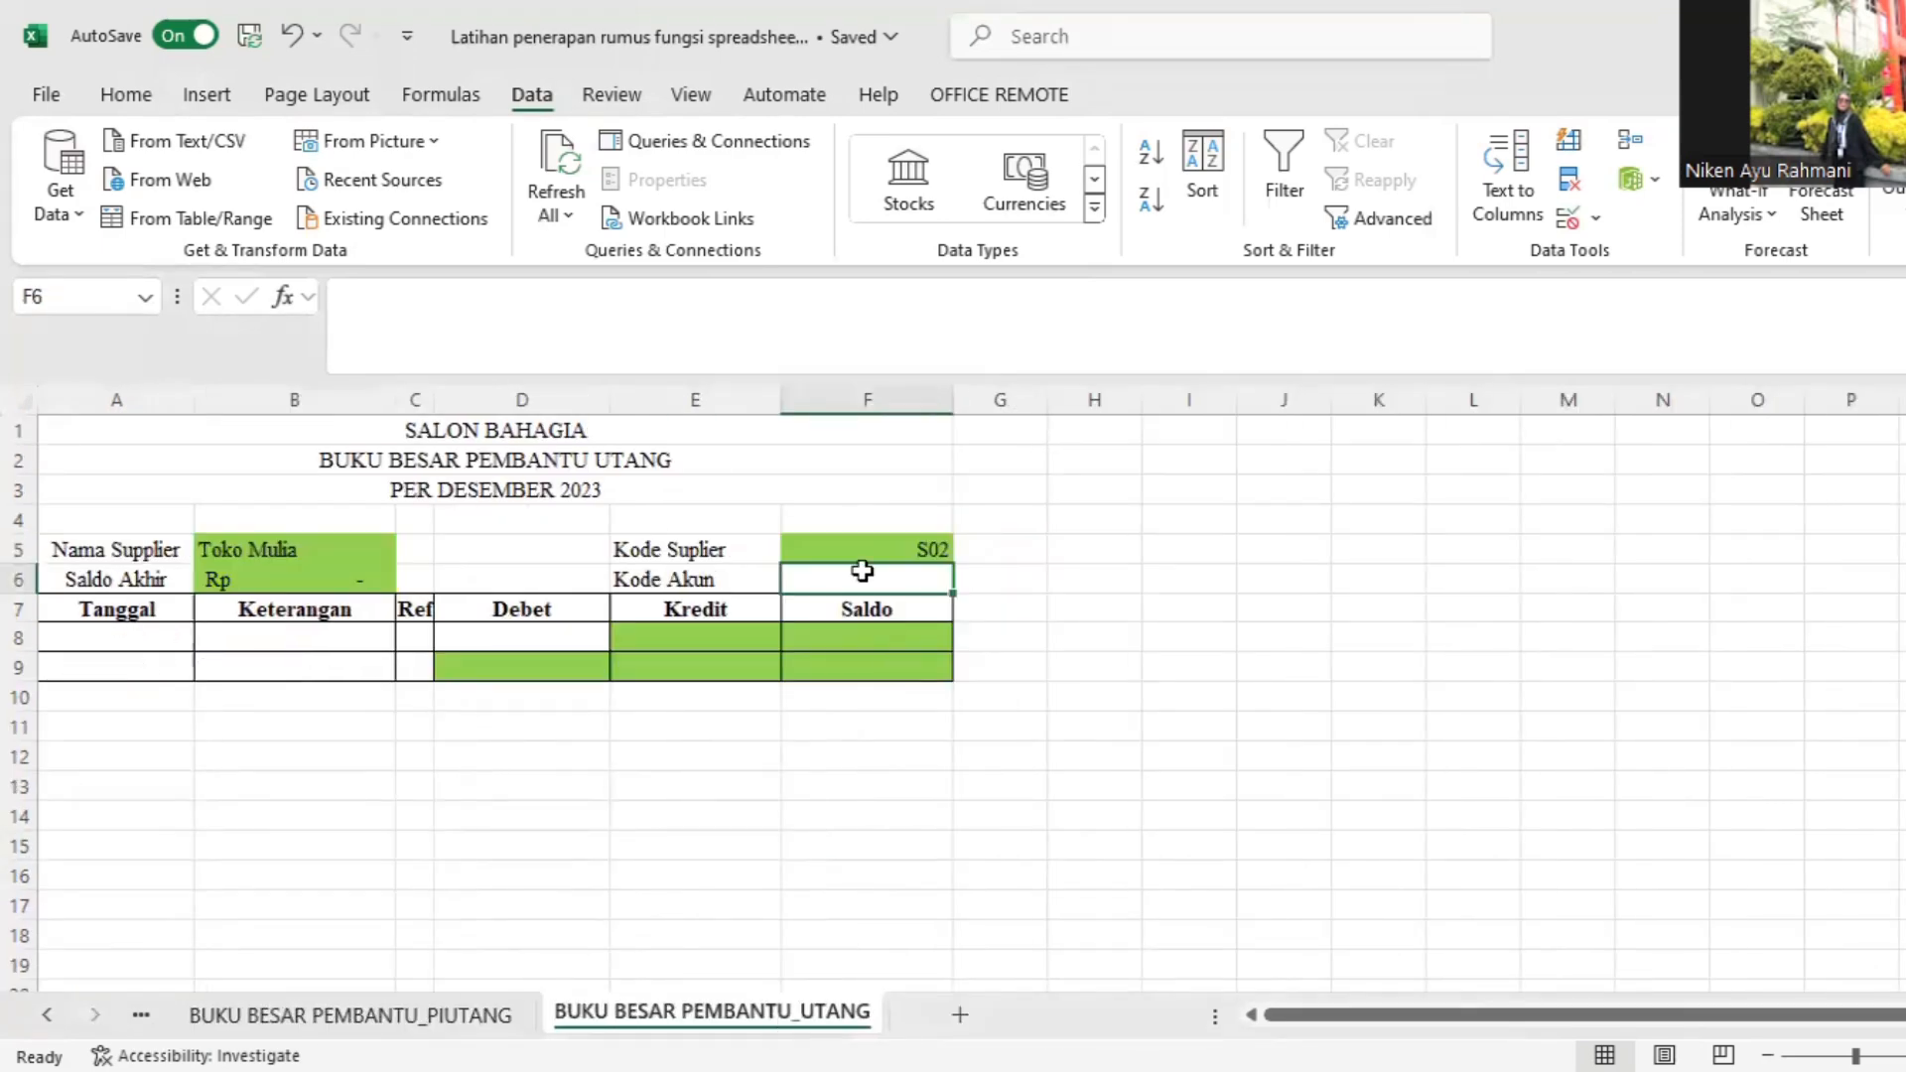
pyautogui.write('2101')
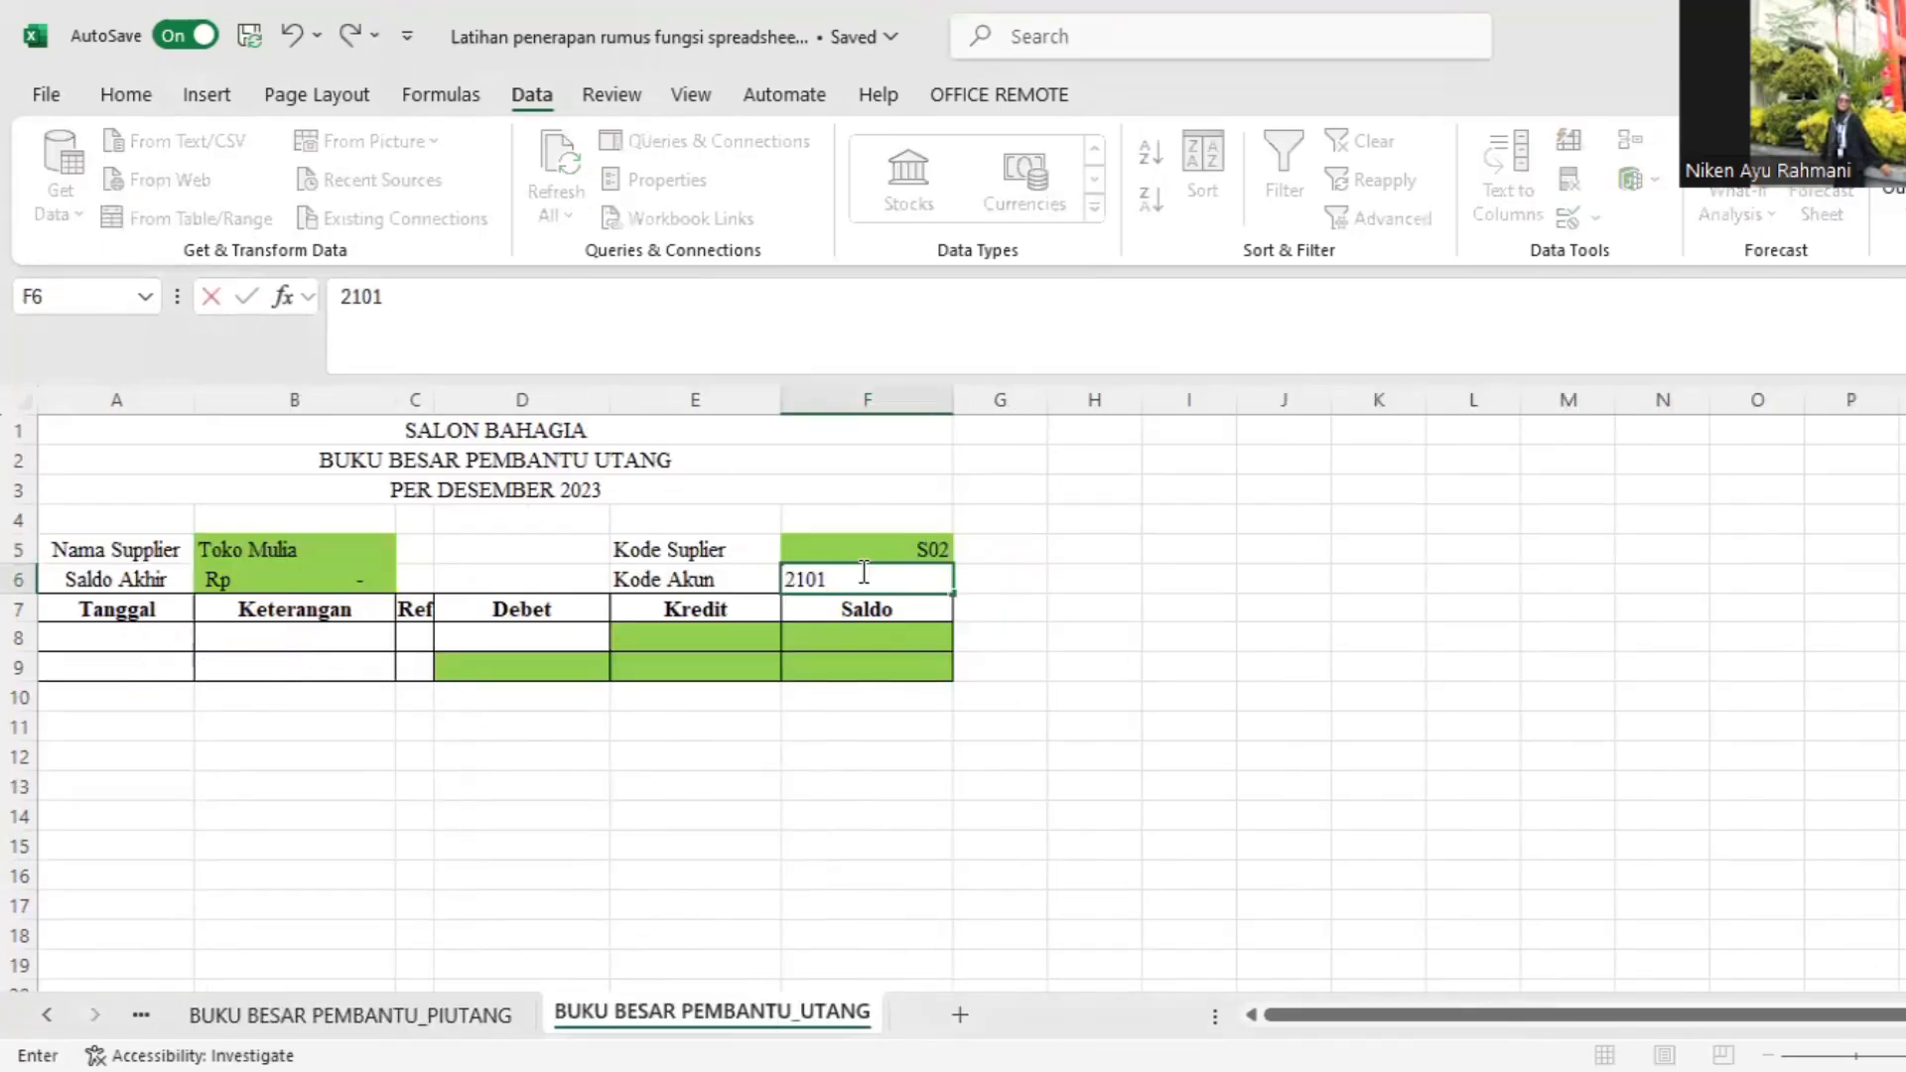
pyautogui.press('Return')
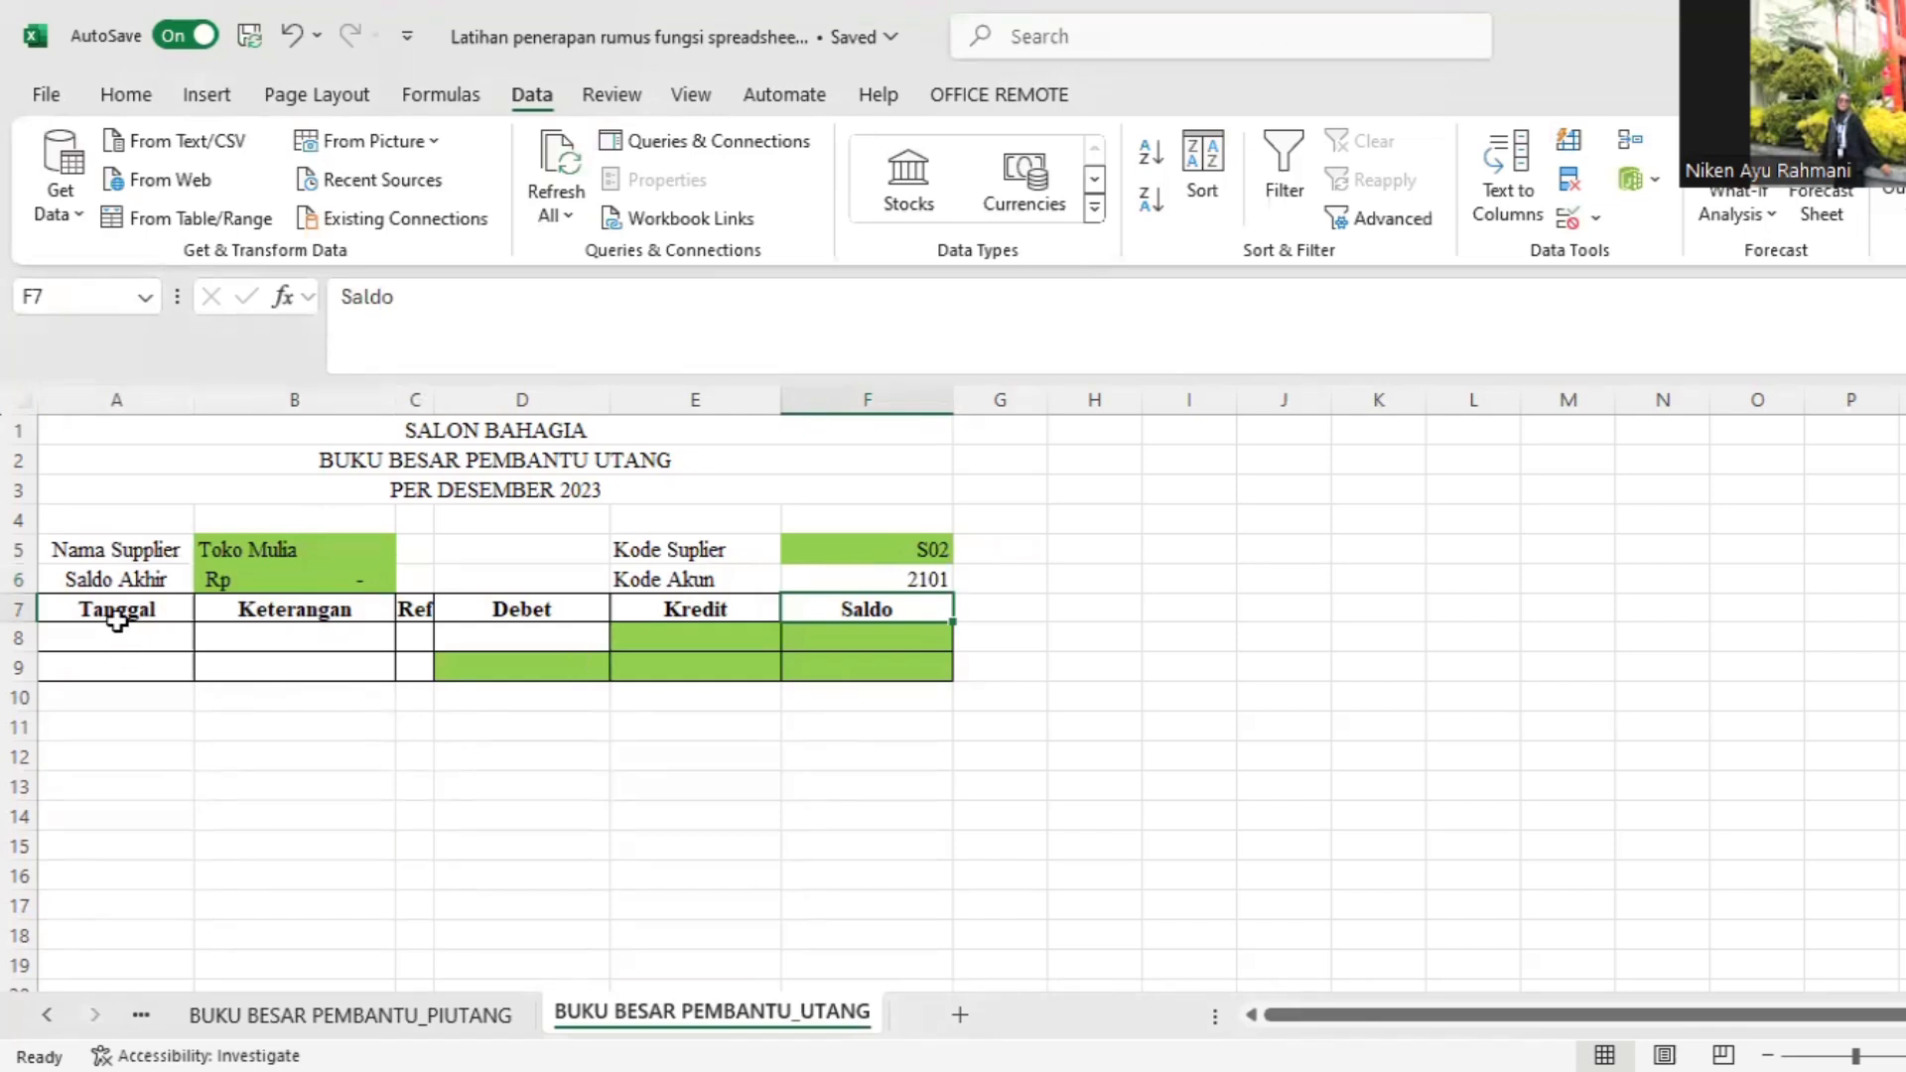
# Step: Format the Tanggal cells A8:A9 as dates of the type 14 Mar 2012
pyautogui.click(134, 639)
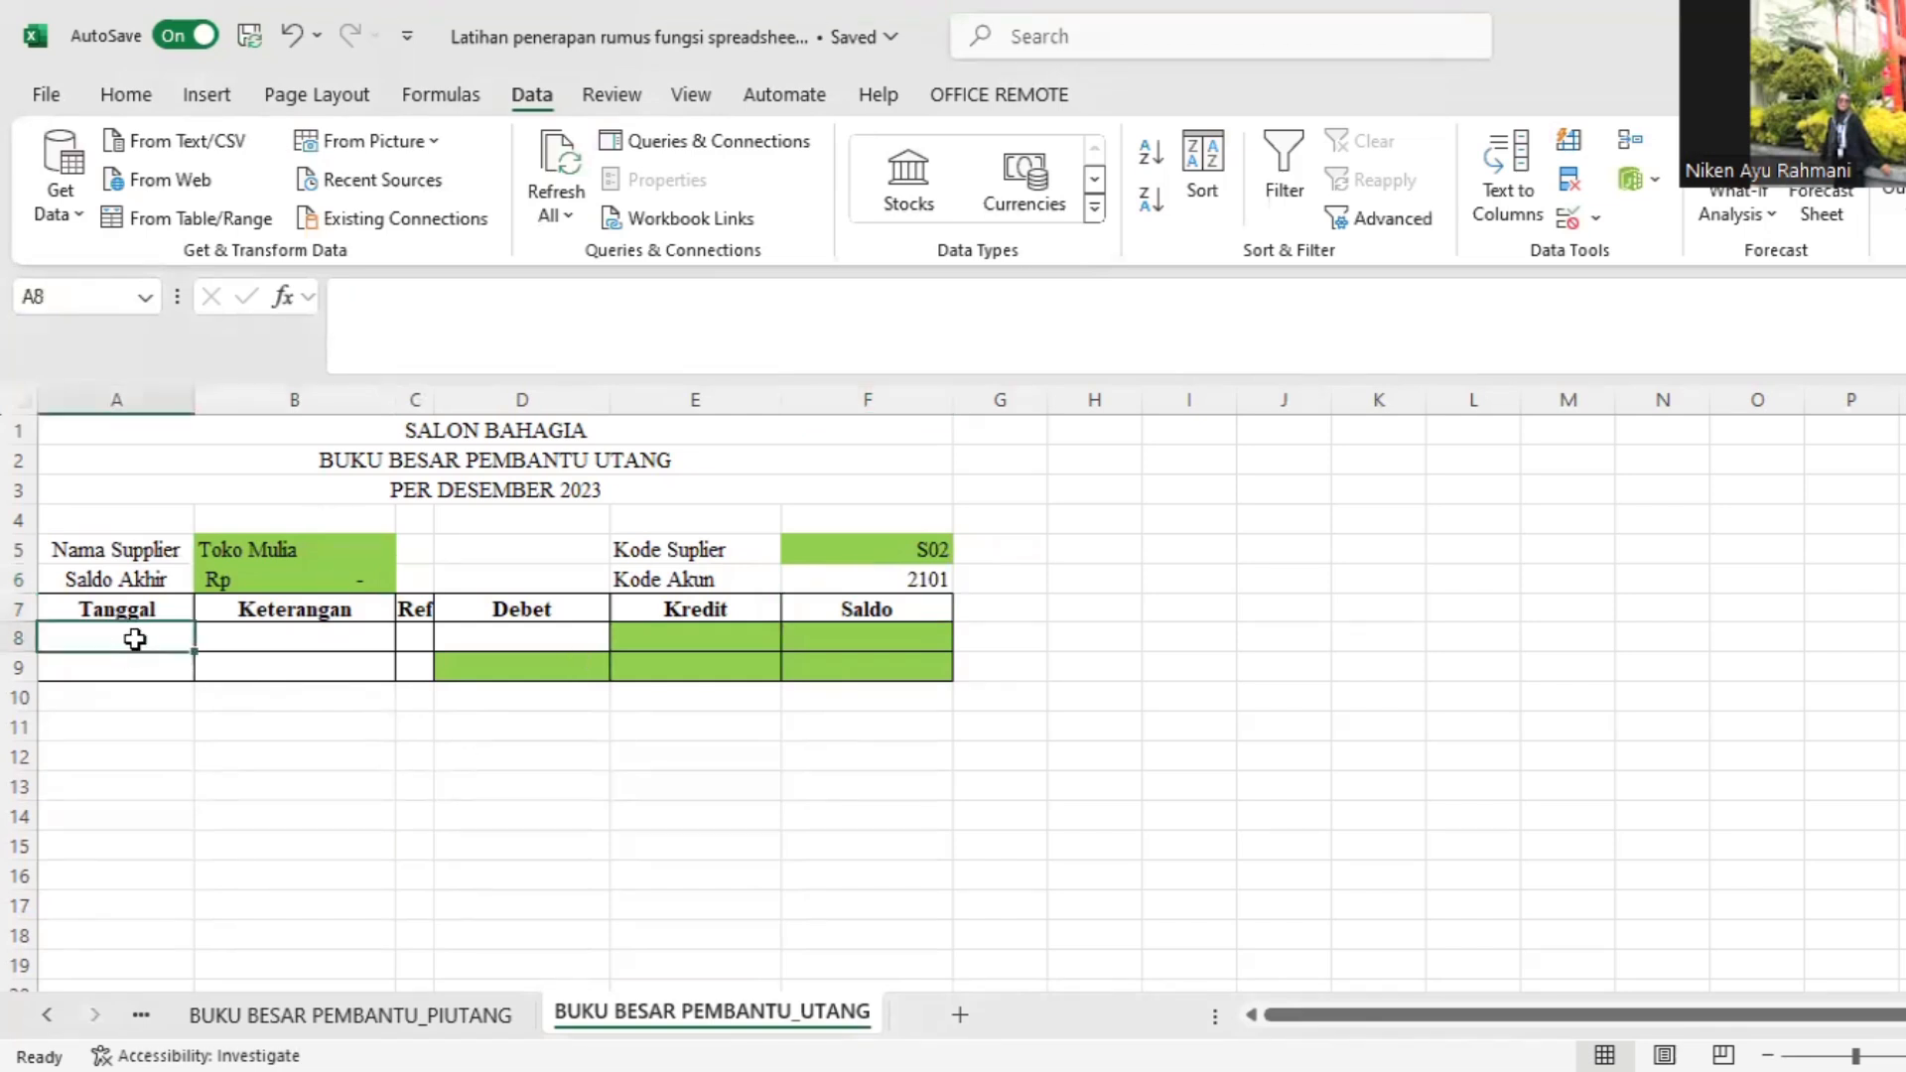
pyautogui.moveTo(134, 639); pyautogui.dragTo(140, 662)
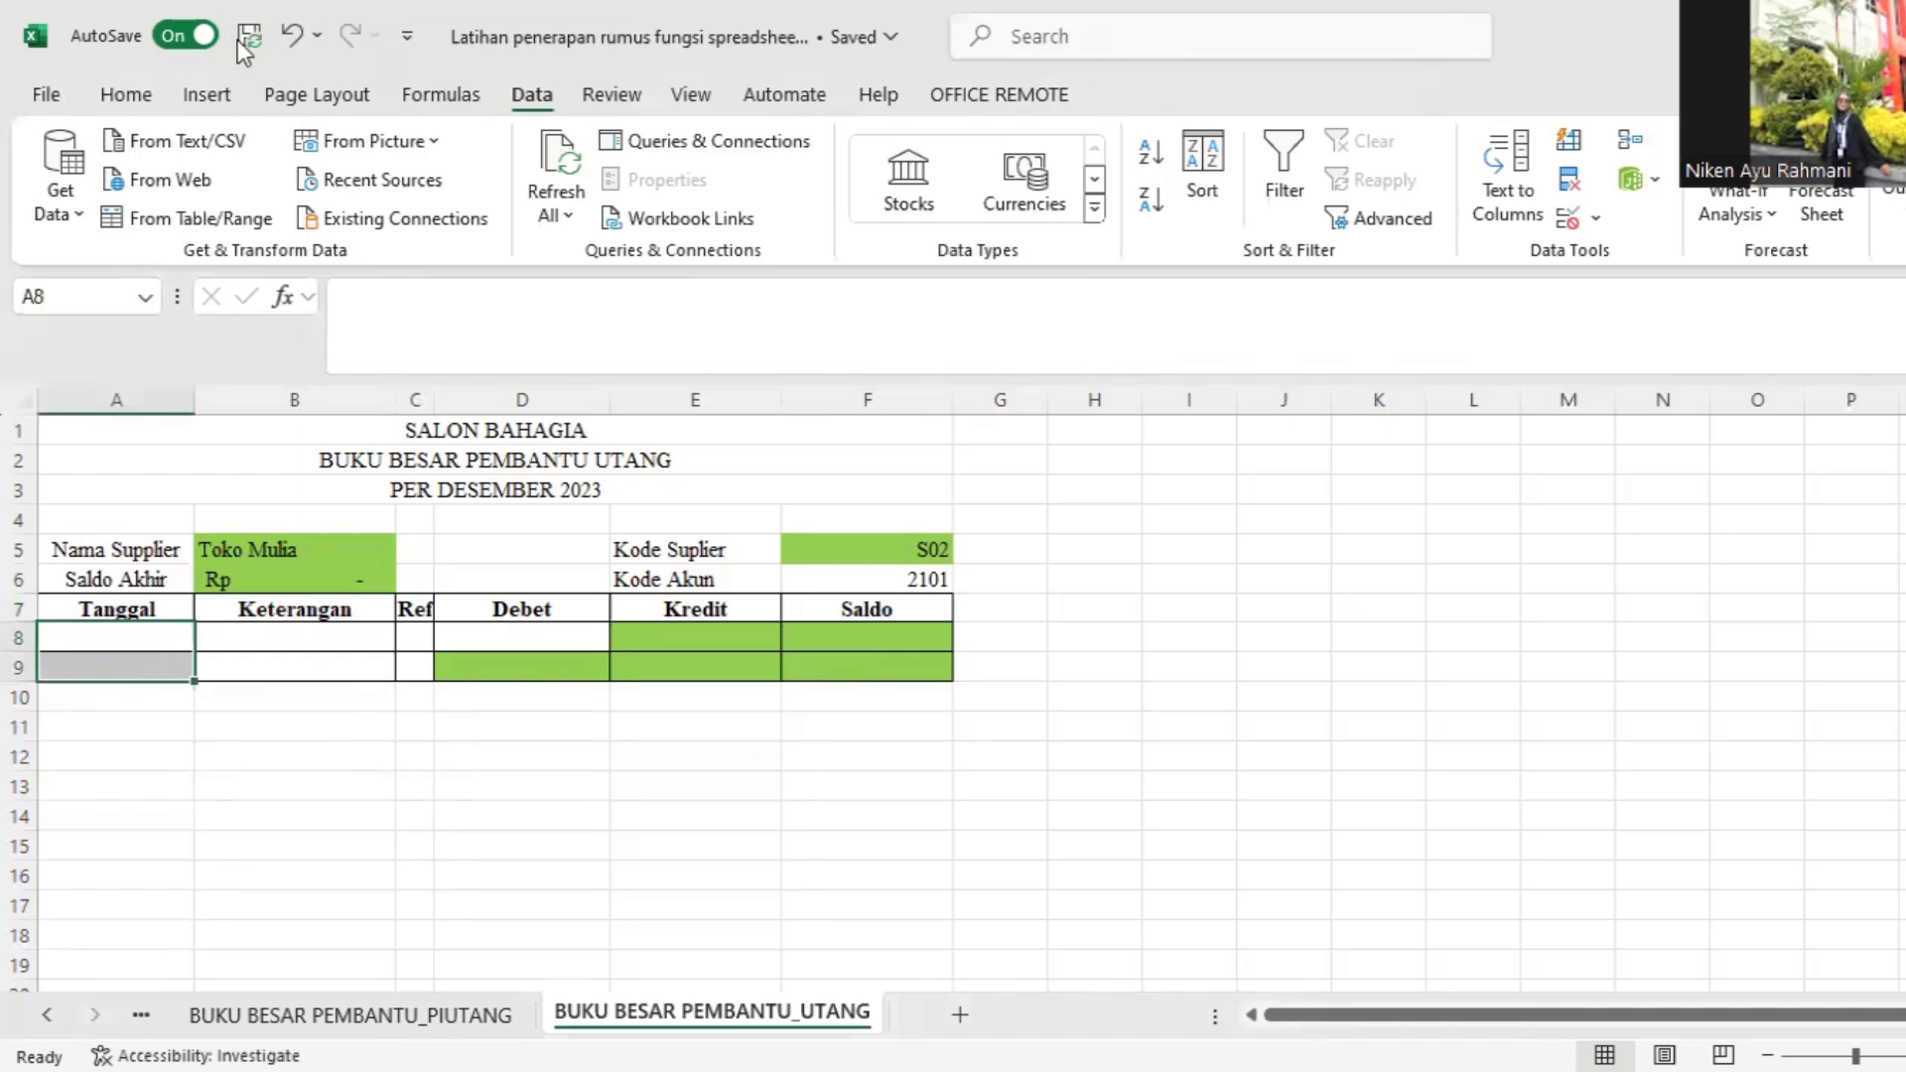
pyautogui.click(171, 93)
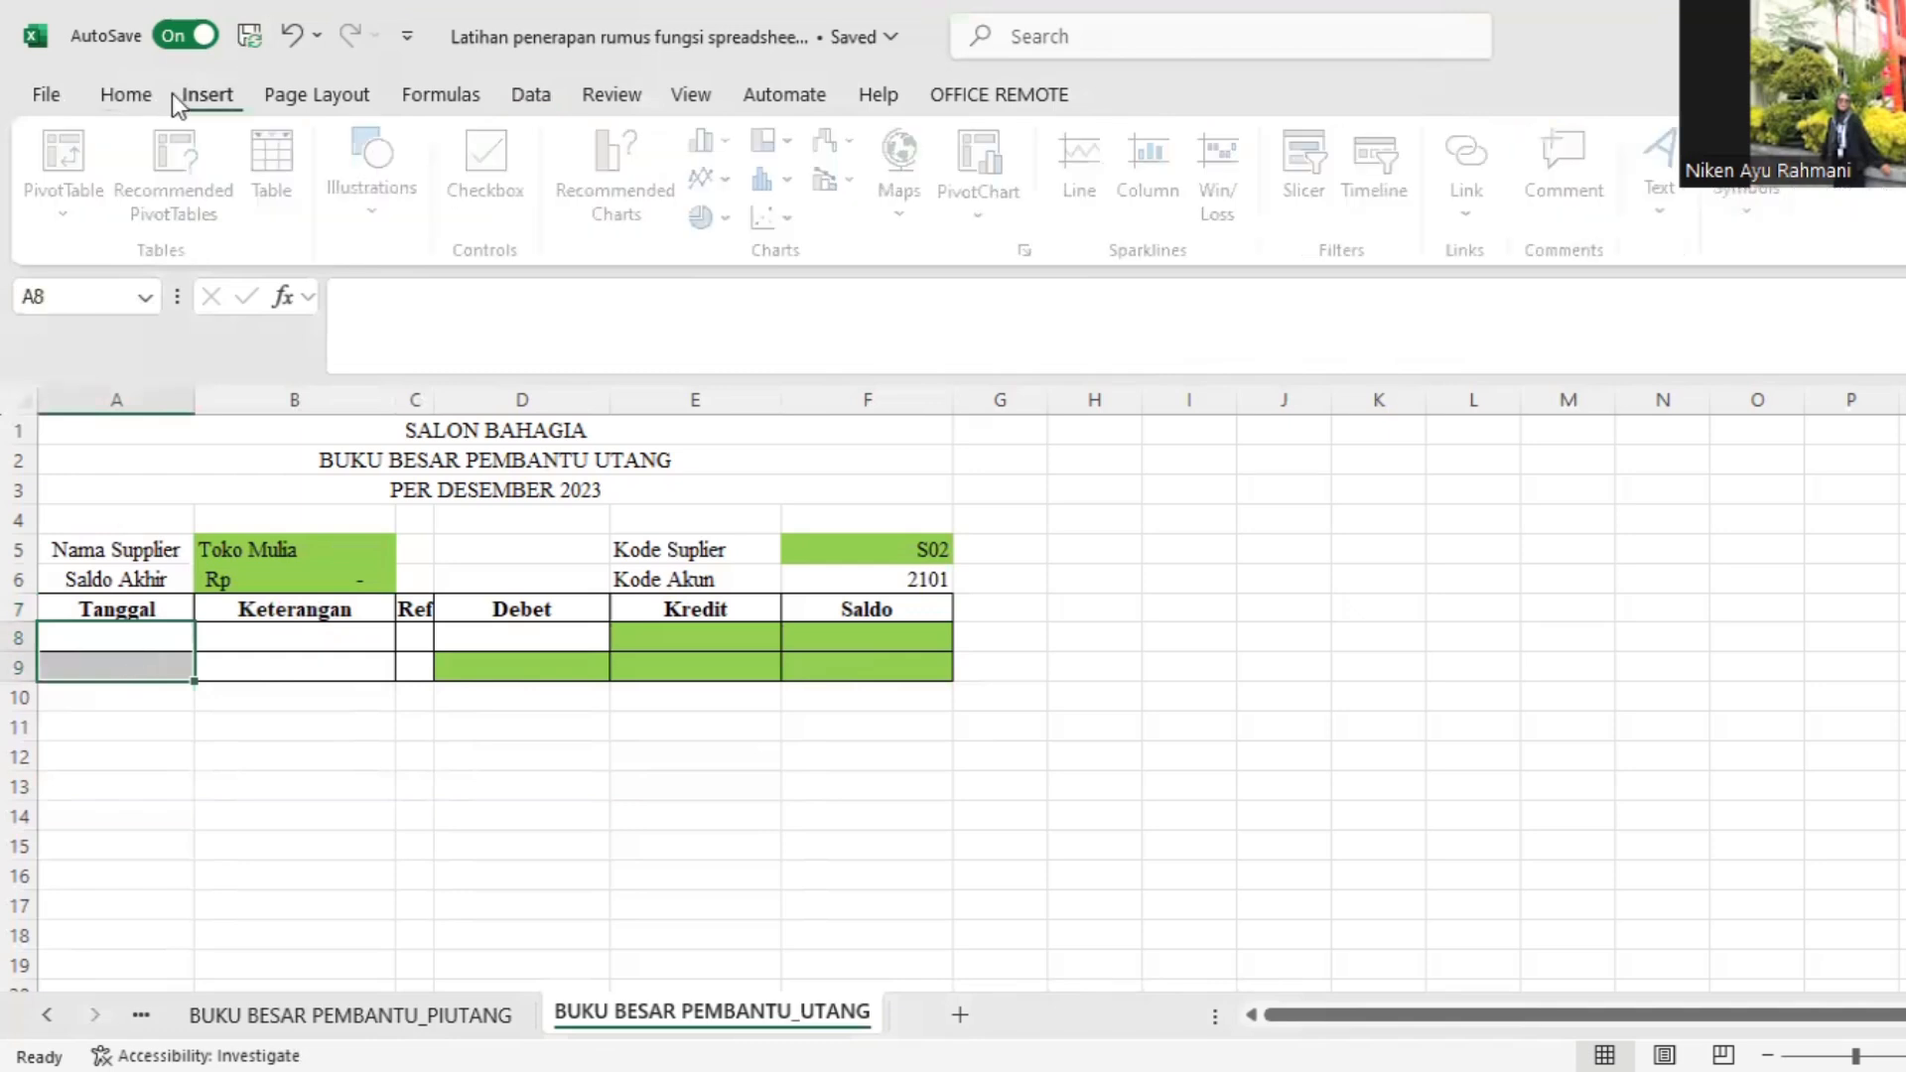
pyautogui.click(128, 97)
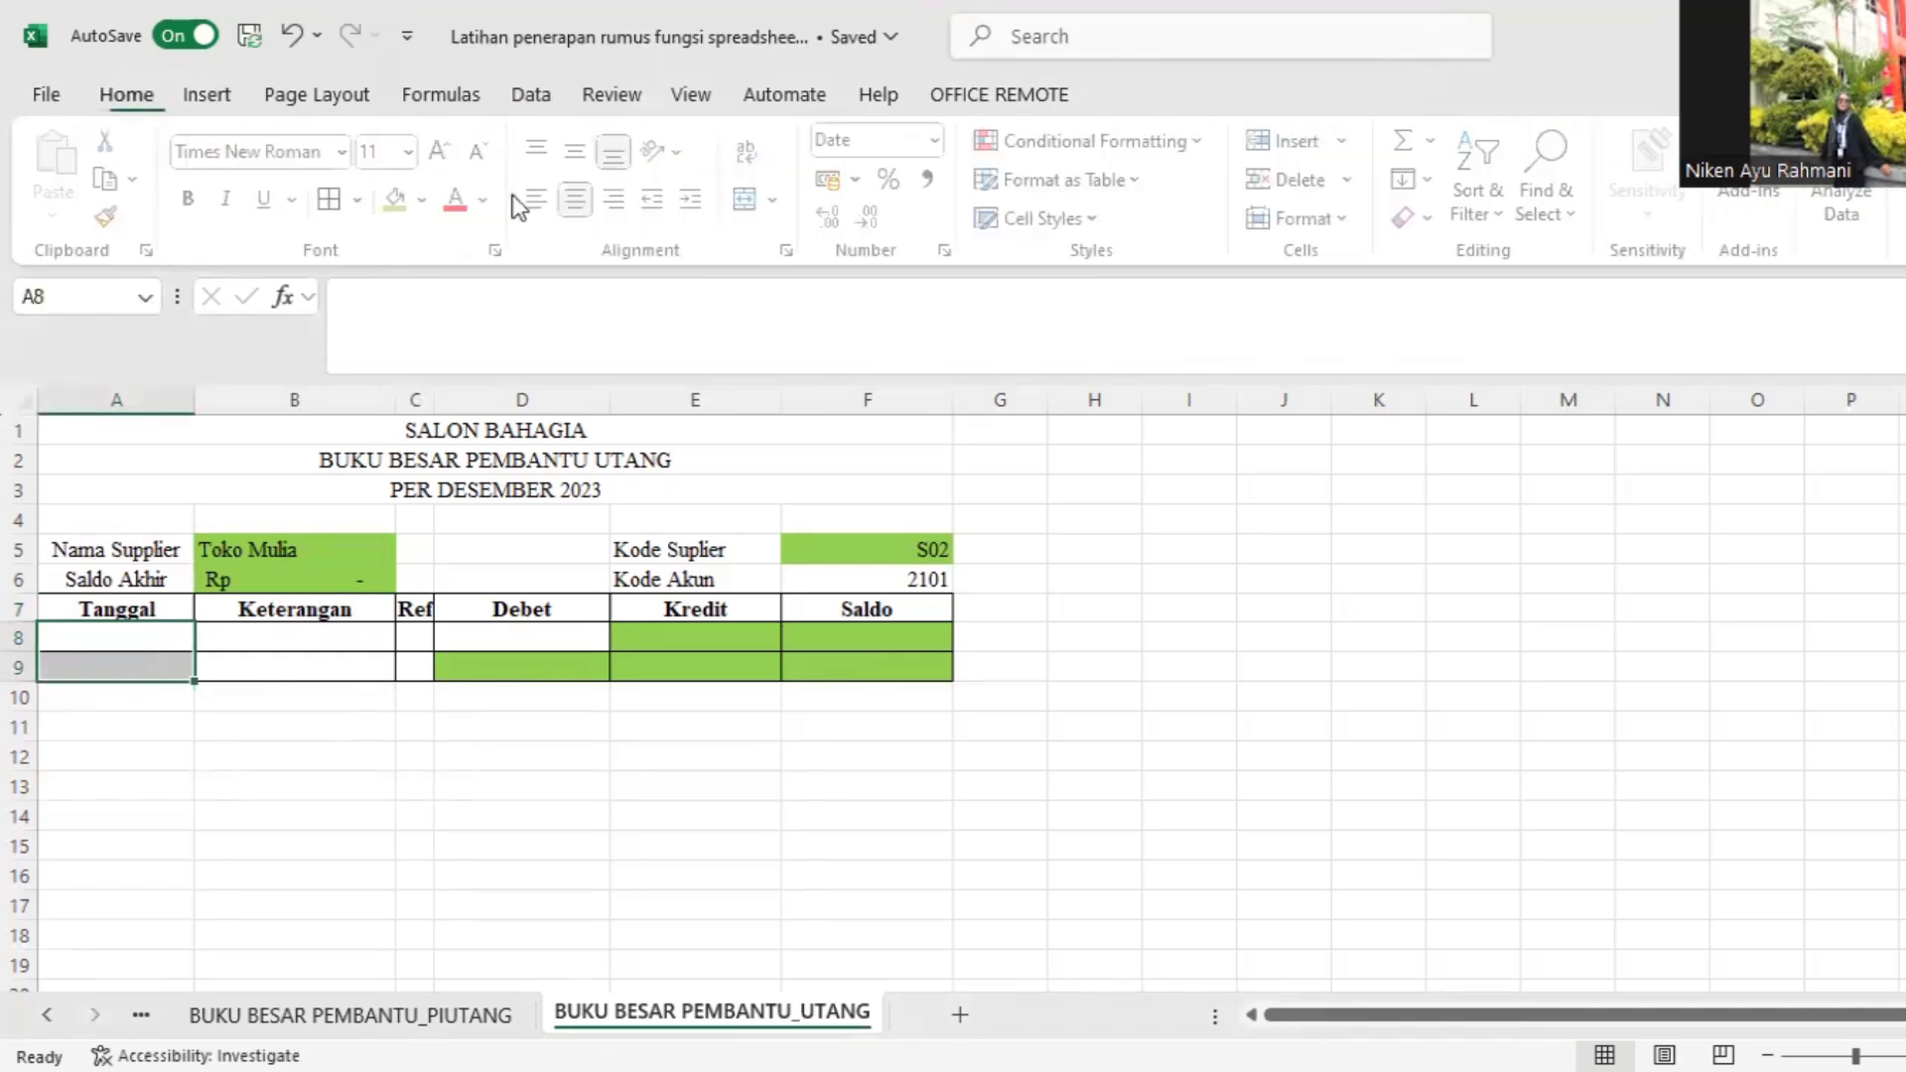
pyautogui.click(950, 254)
pyautogui.click(457, 436)
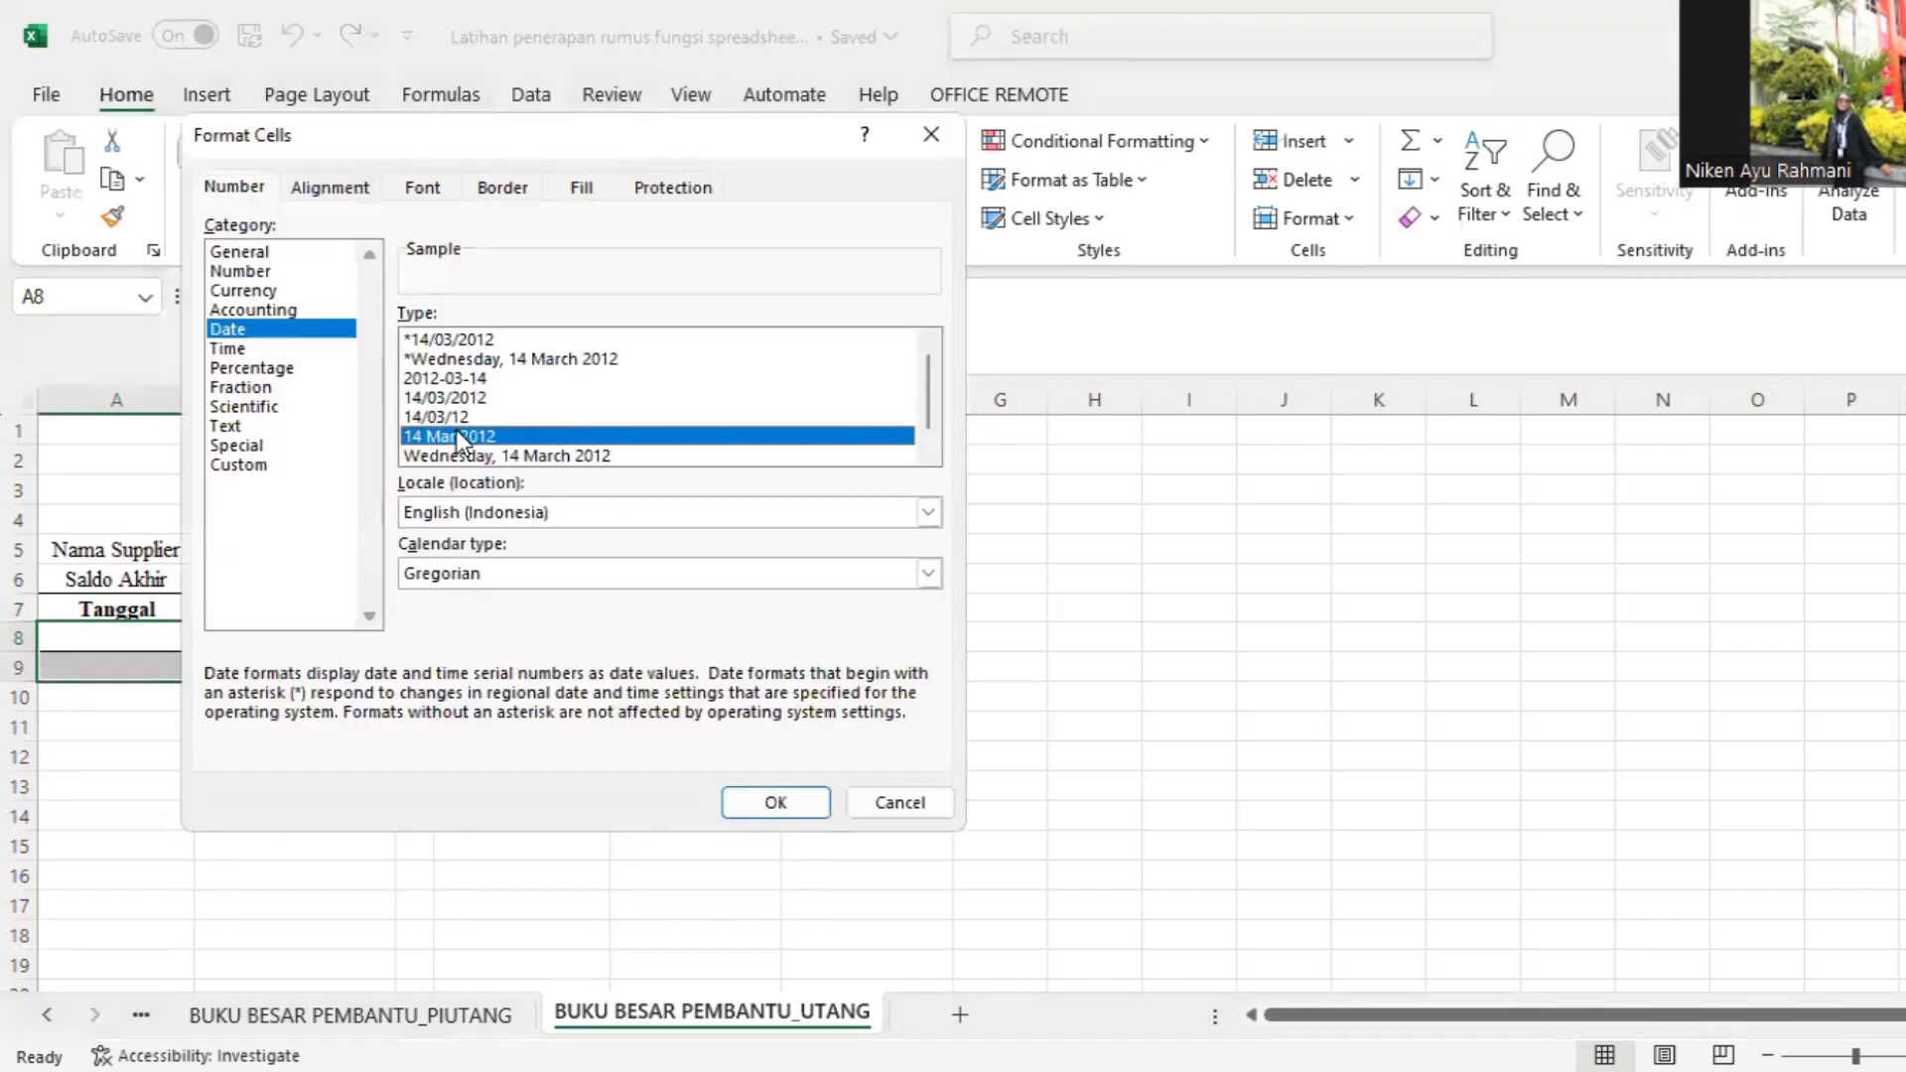
pyautogui.click(769, 794)
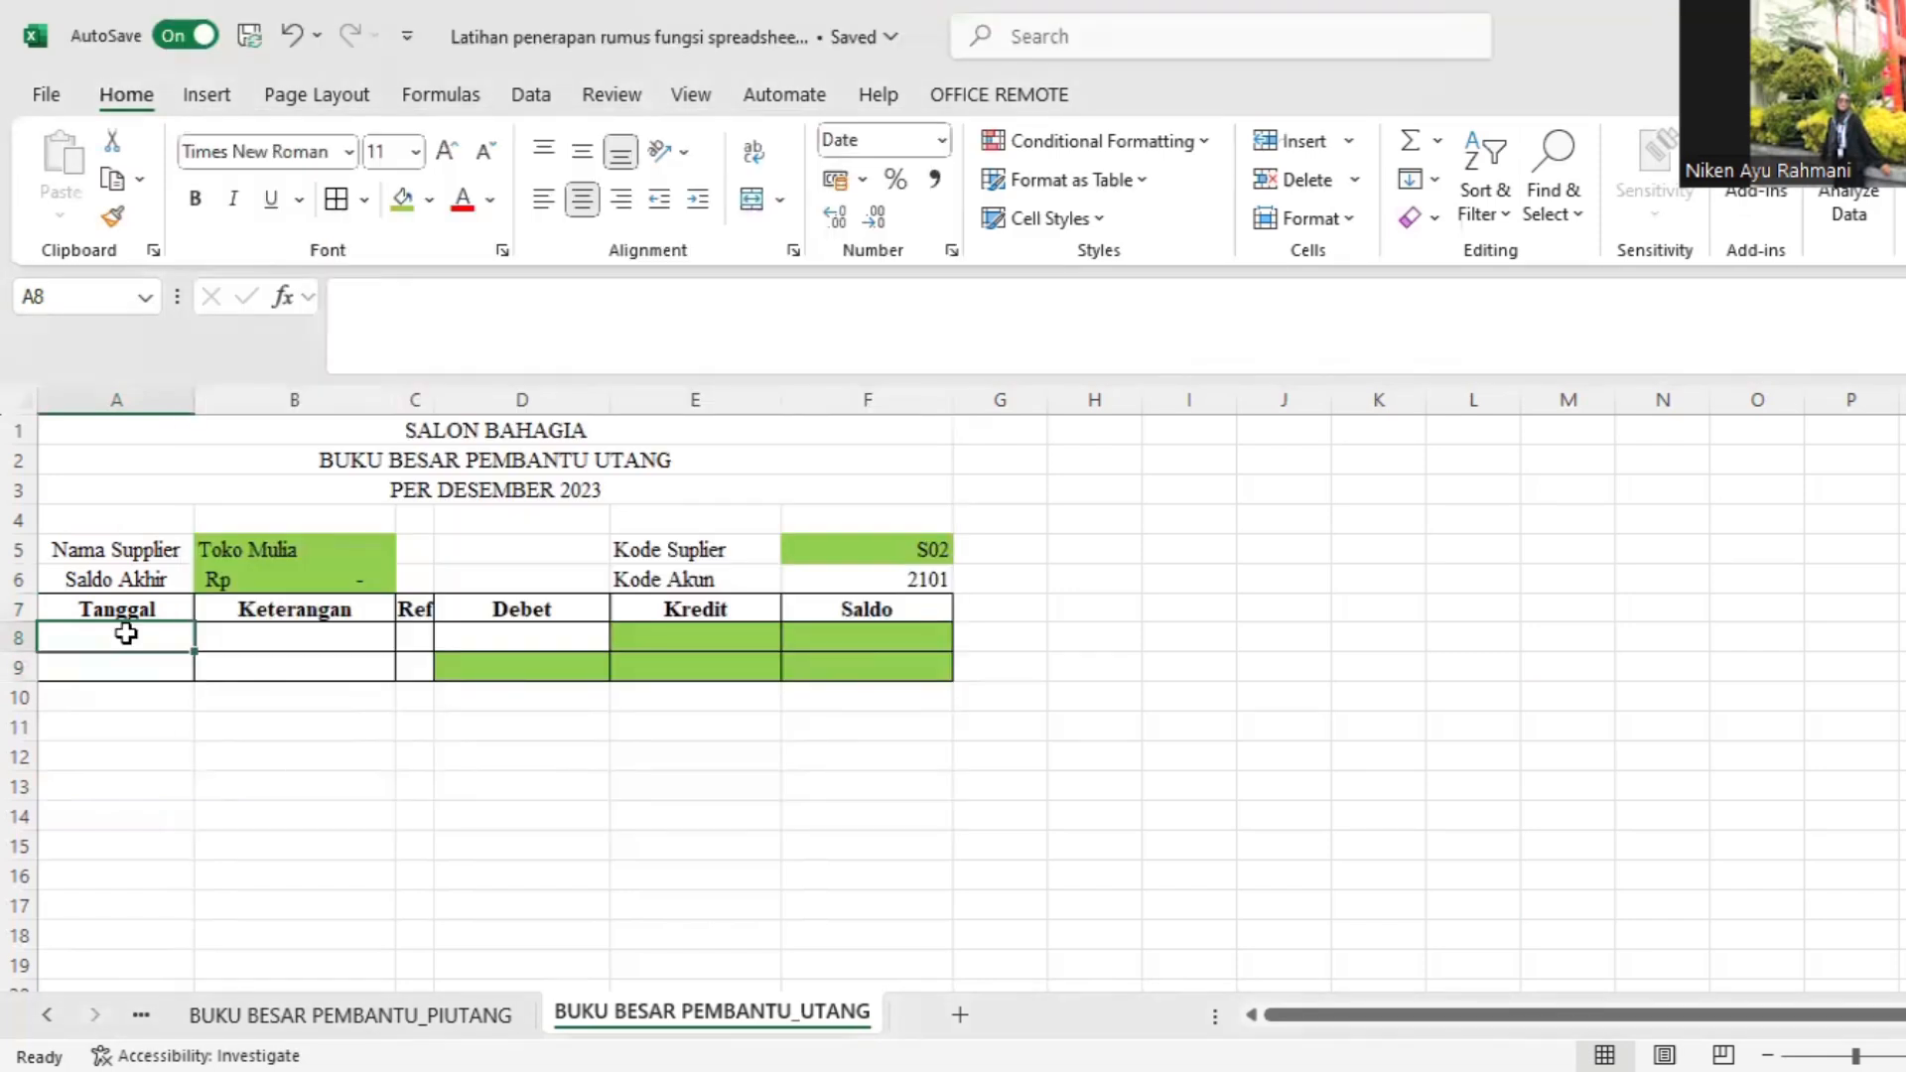
# Step: Enter the date 1/12/23 in Tanggal cell A8 and the description Saldo Awal in Keterangan cell B8
pyautogui.write('1/1')
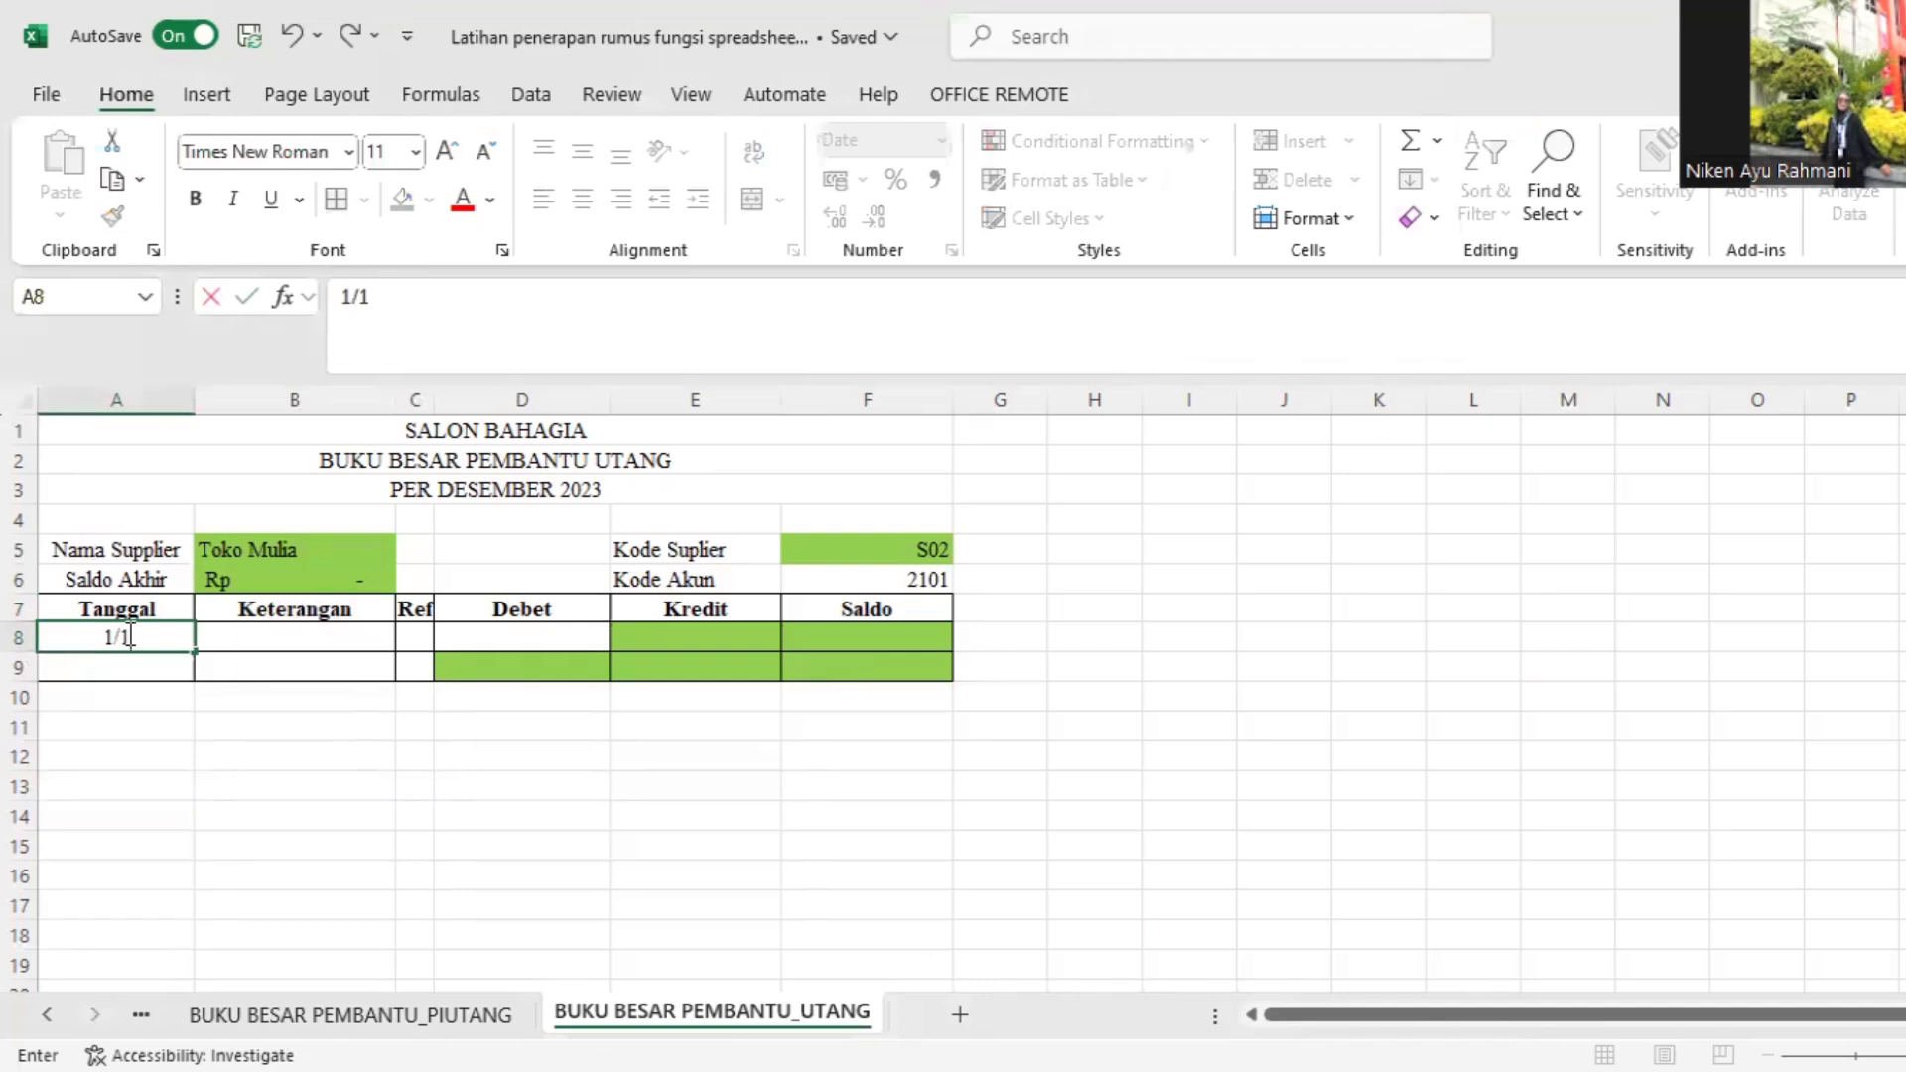
pyautogui.write('2/23')
pyautogui.press('Tab')
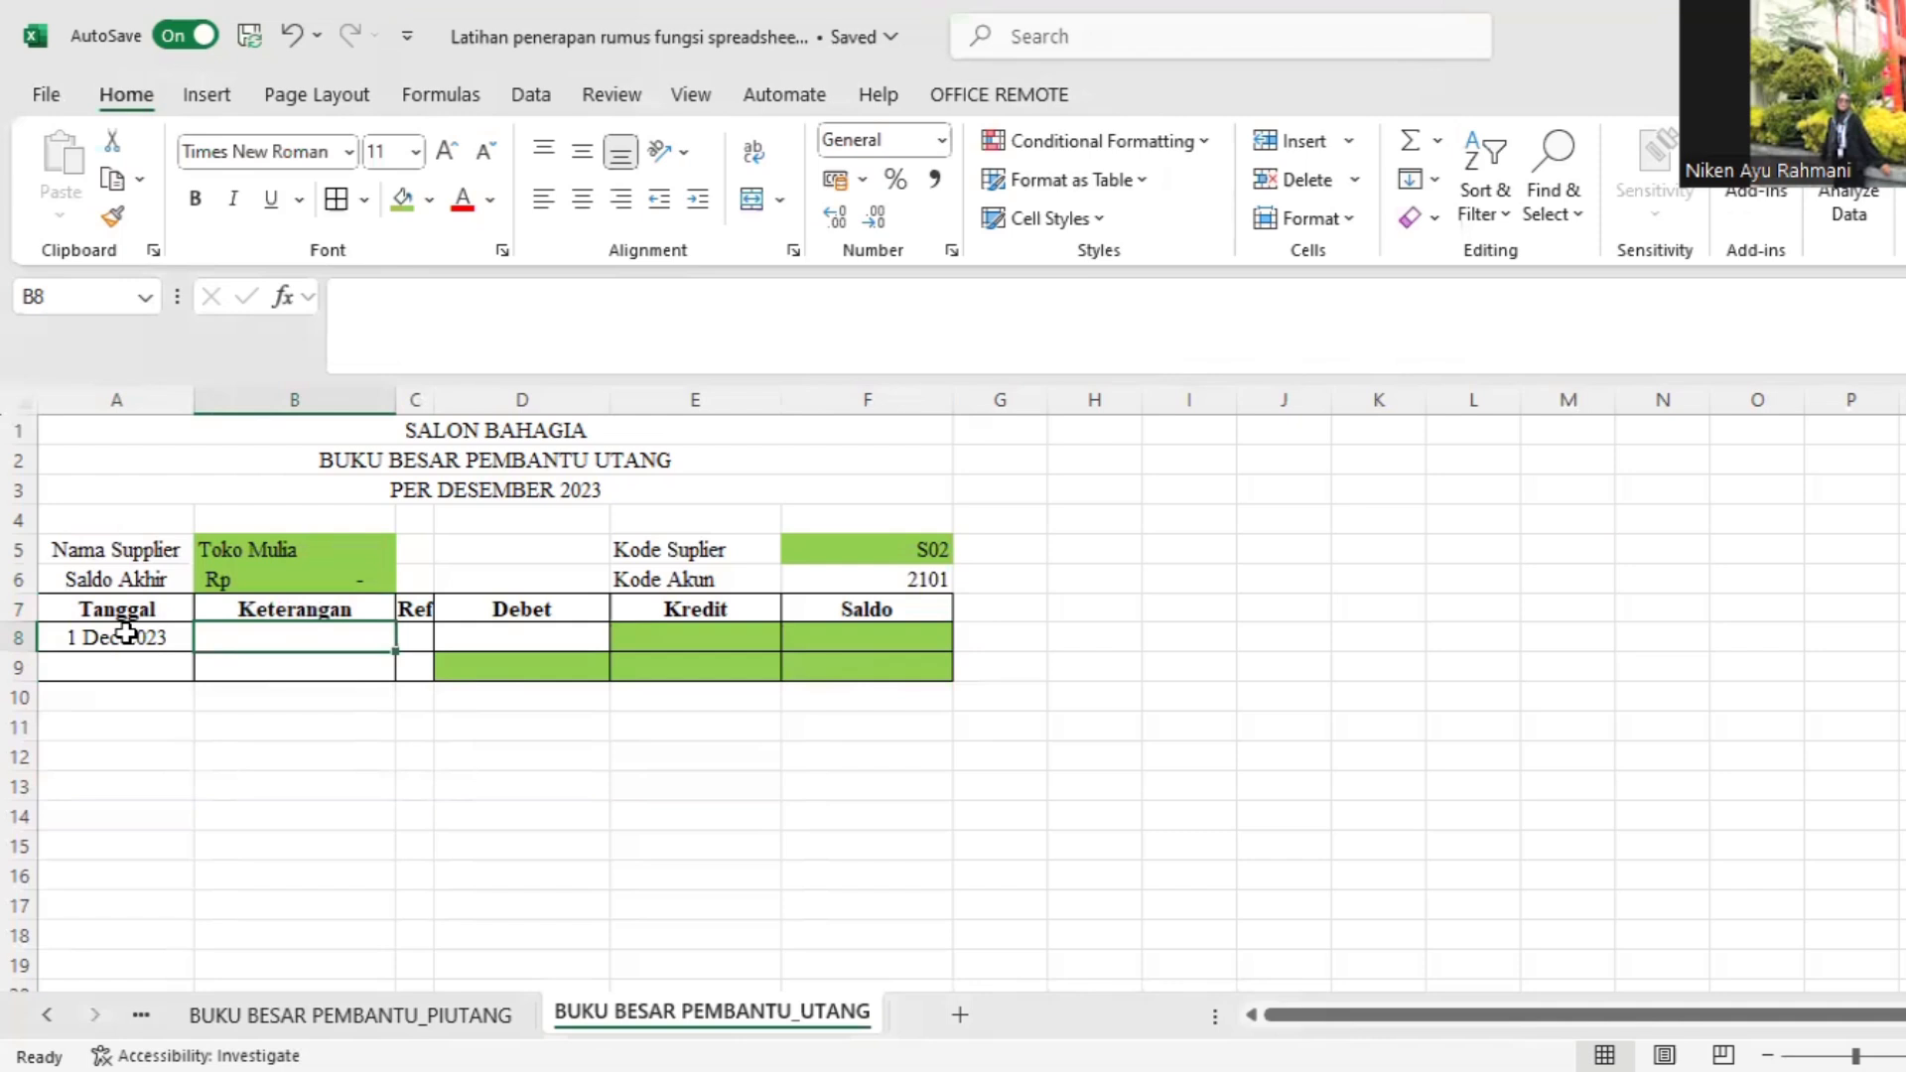
pyautogui.write('Sal')
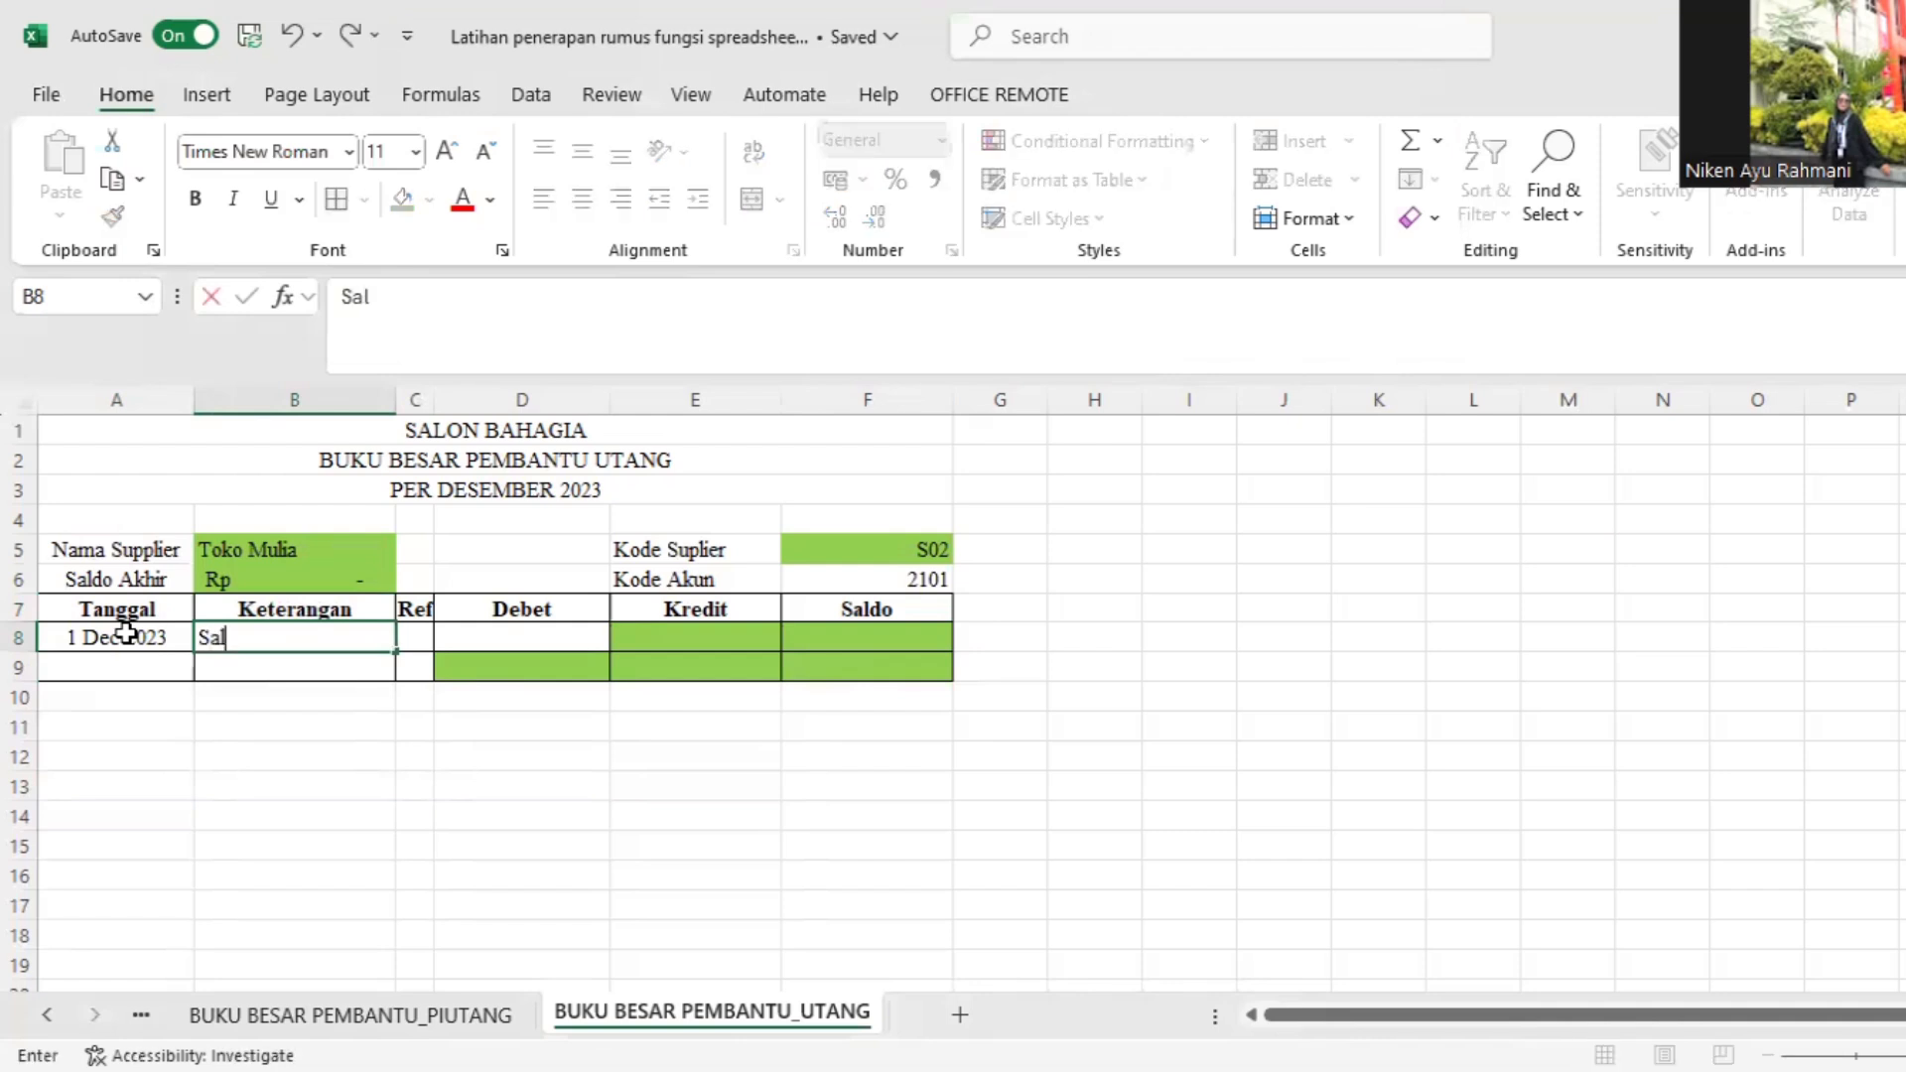
pyautogui.write('do Awla')
pyautogui.press('BackSpace')
pyautogui.press('BackSpace')
pyautogui.write('al')
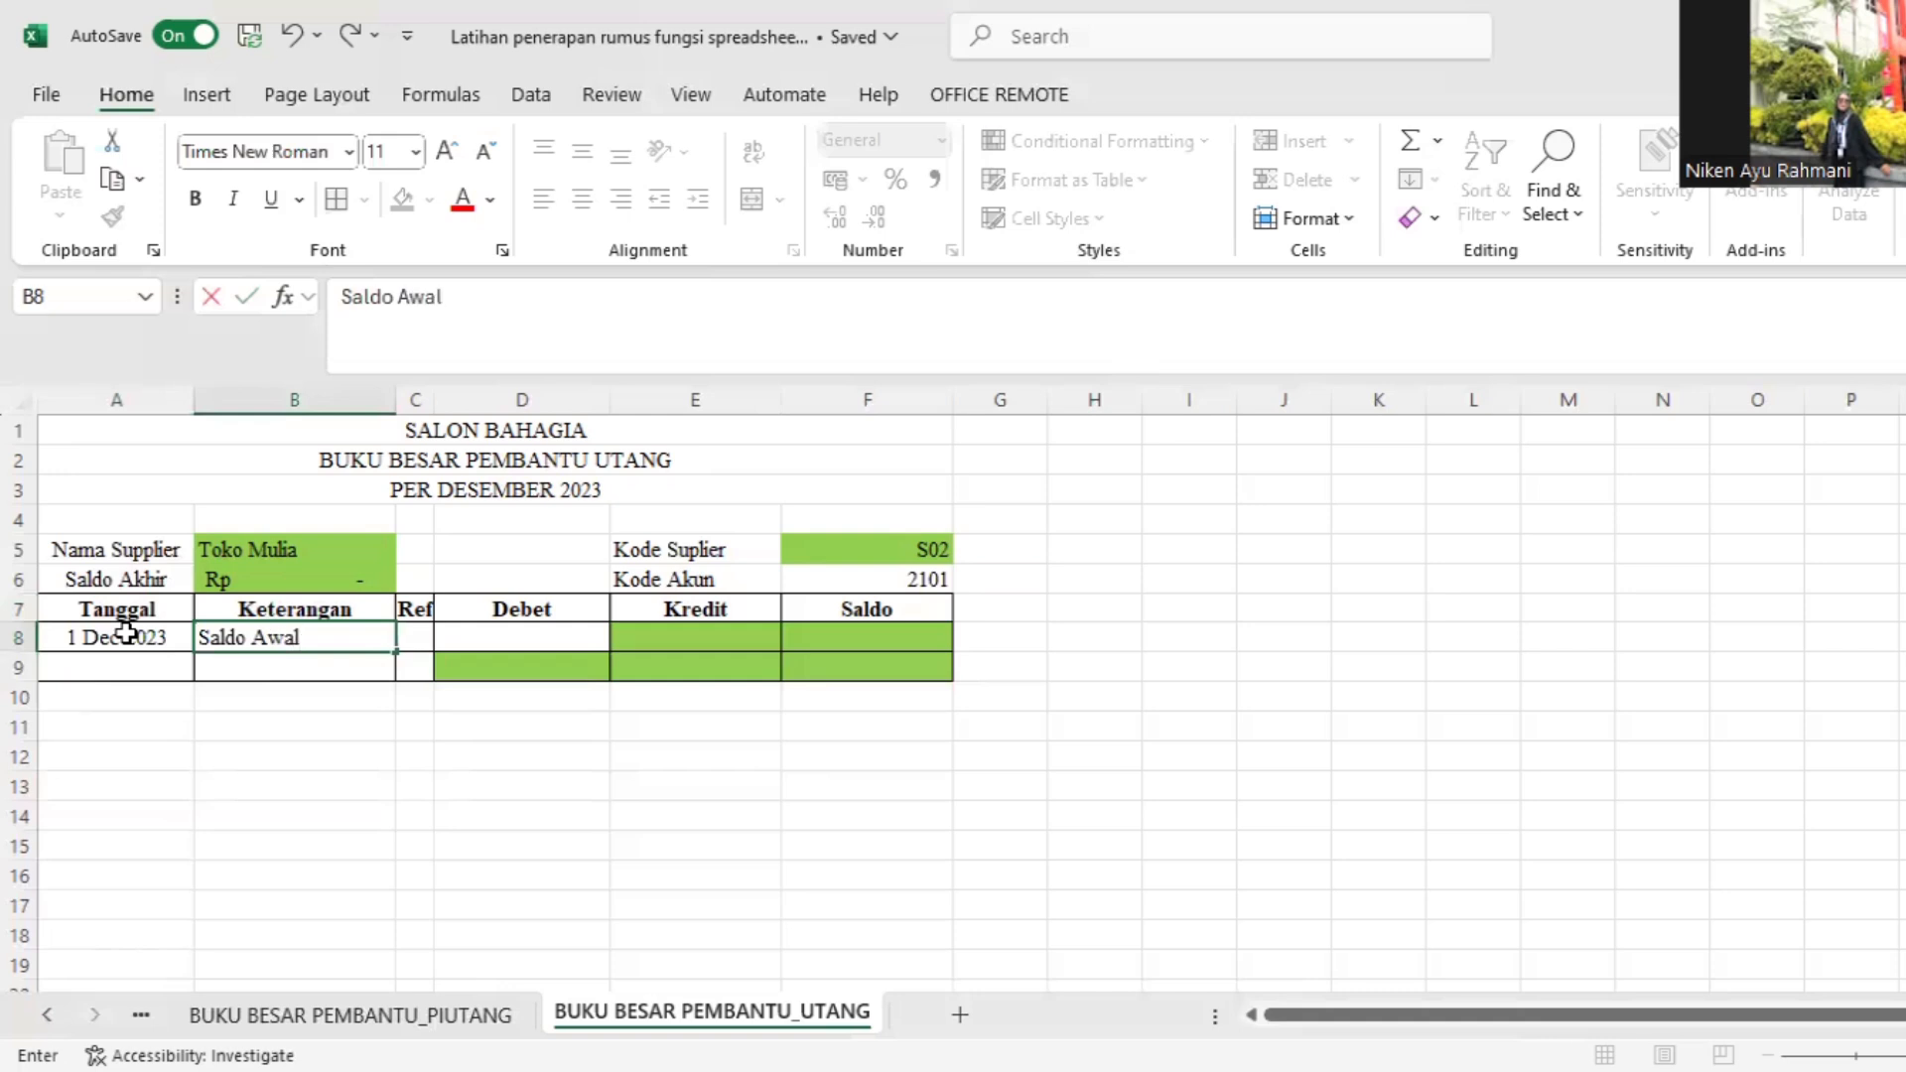
# Step: Enter 0 as the Debet amount of the Saldo Awal row in cell D8
pyautogui.press('Tab')
pyautogui.press('Tab')
pyautogui.write('0')
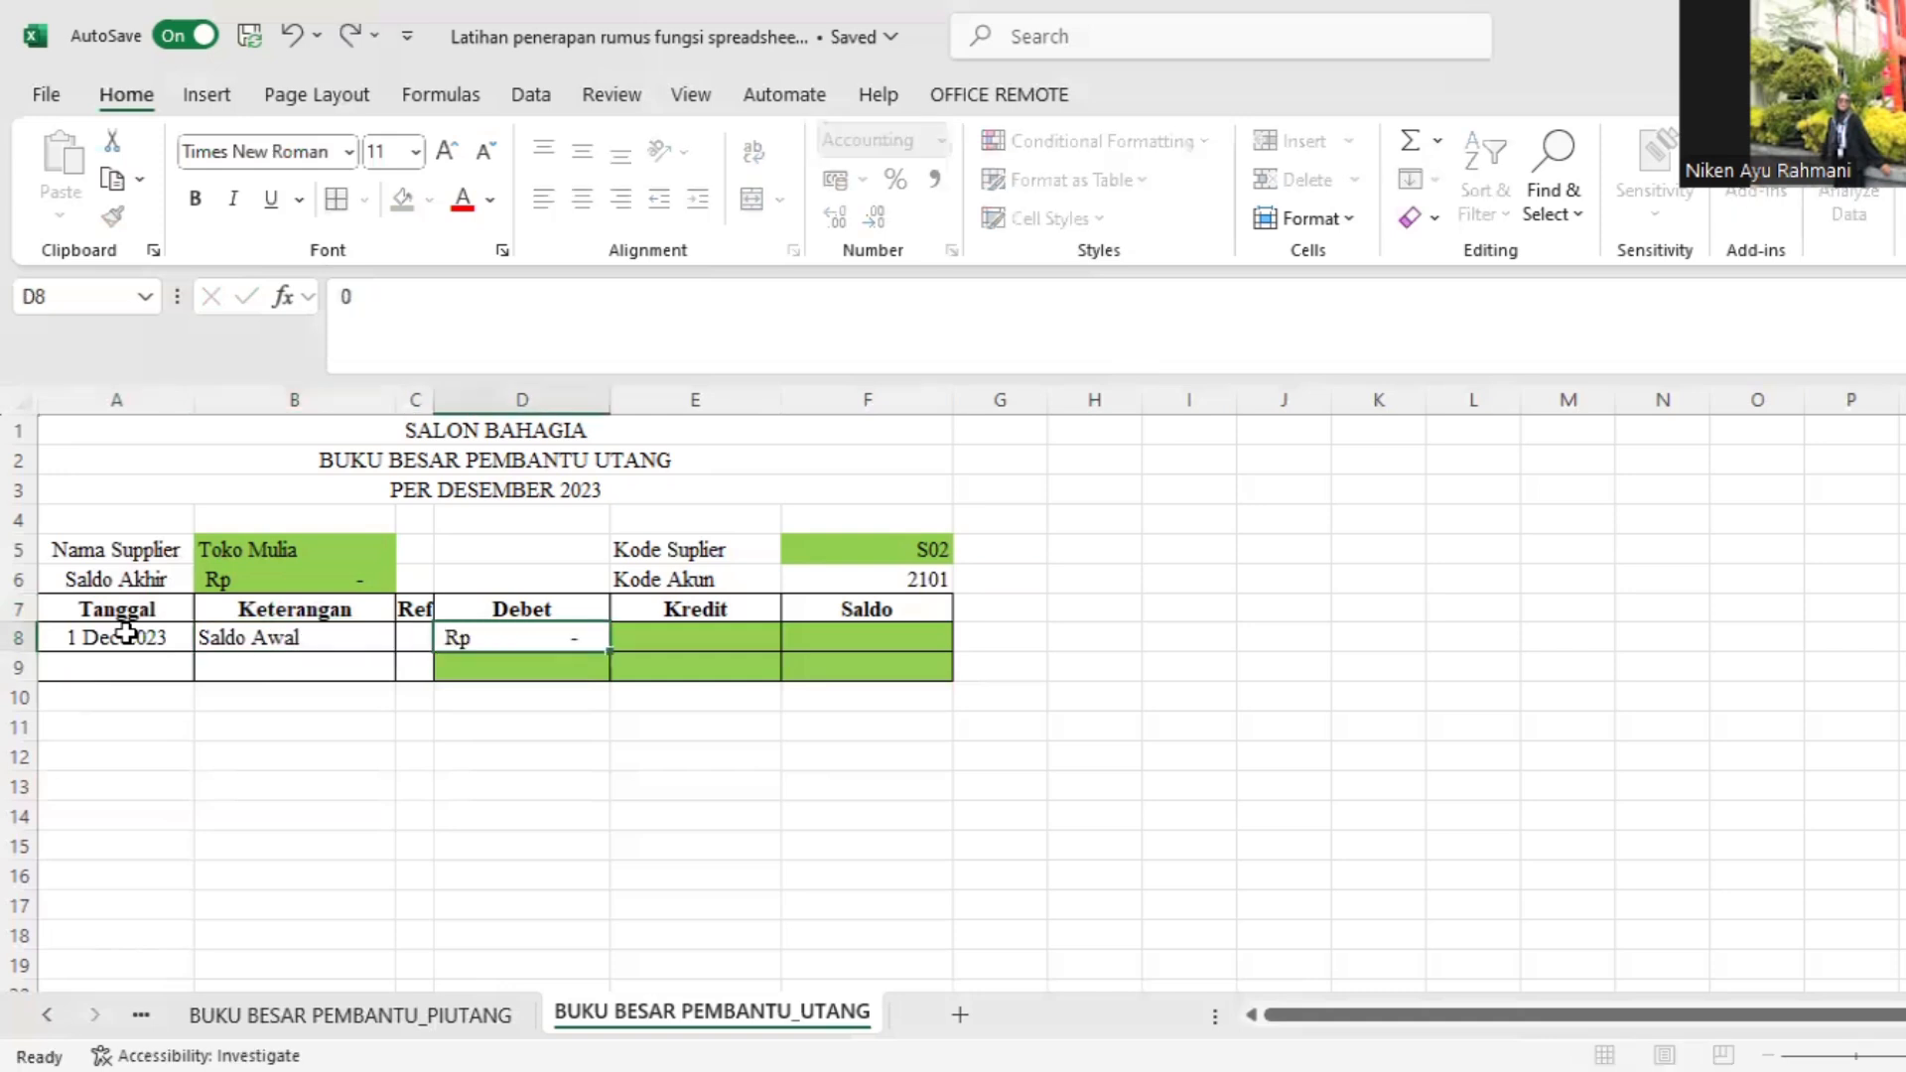
pyautogui.press('Tab')
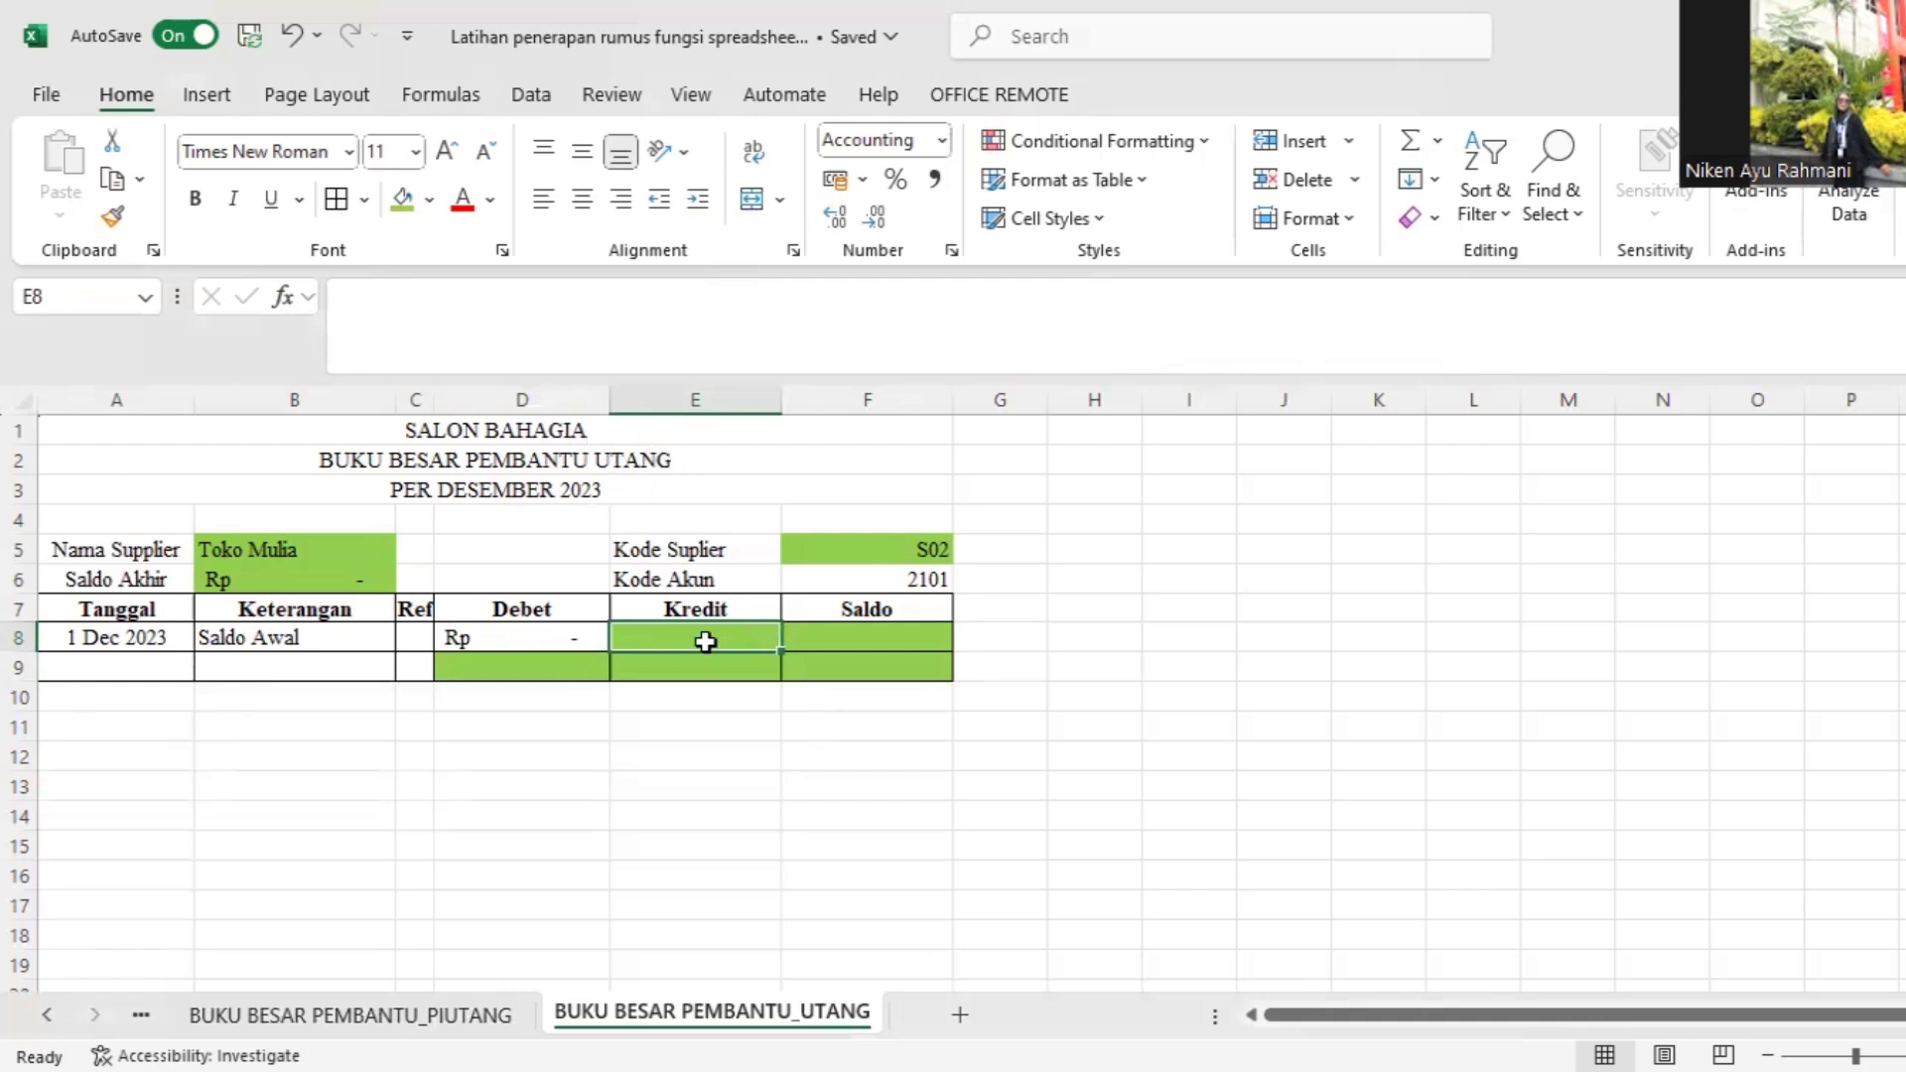
# Step: Start a VLOOKUP formula in Kredit cell E8 with the supplier code cell F5 as the lookup value
pyautogui.write('=')
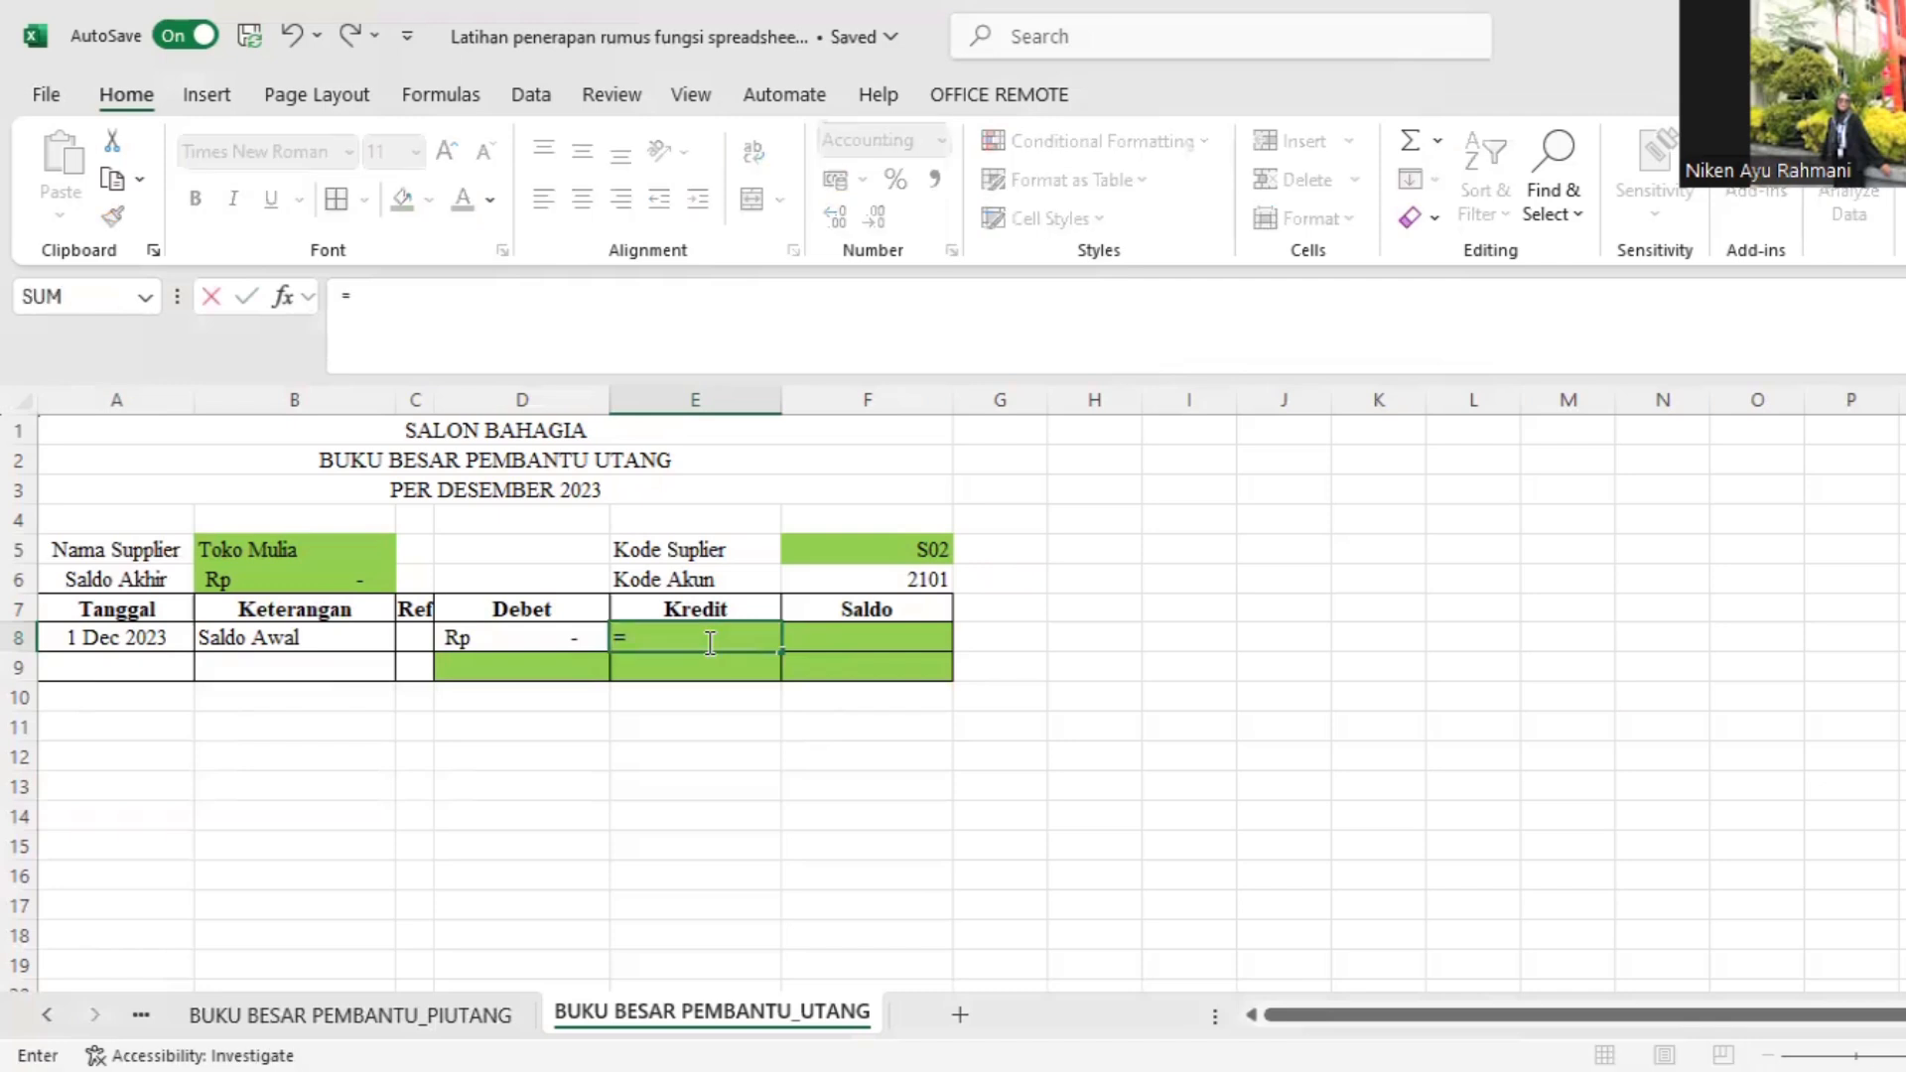
pyautogui.write('vlookup')
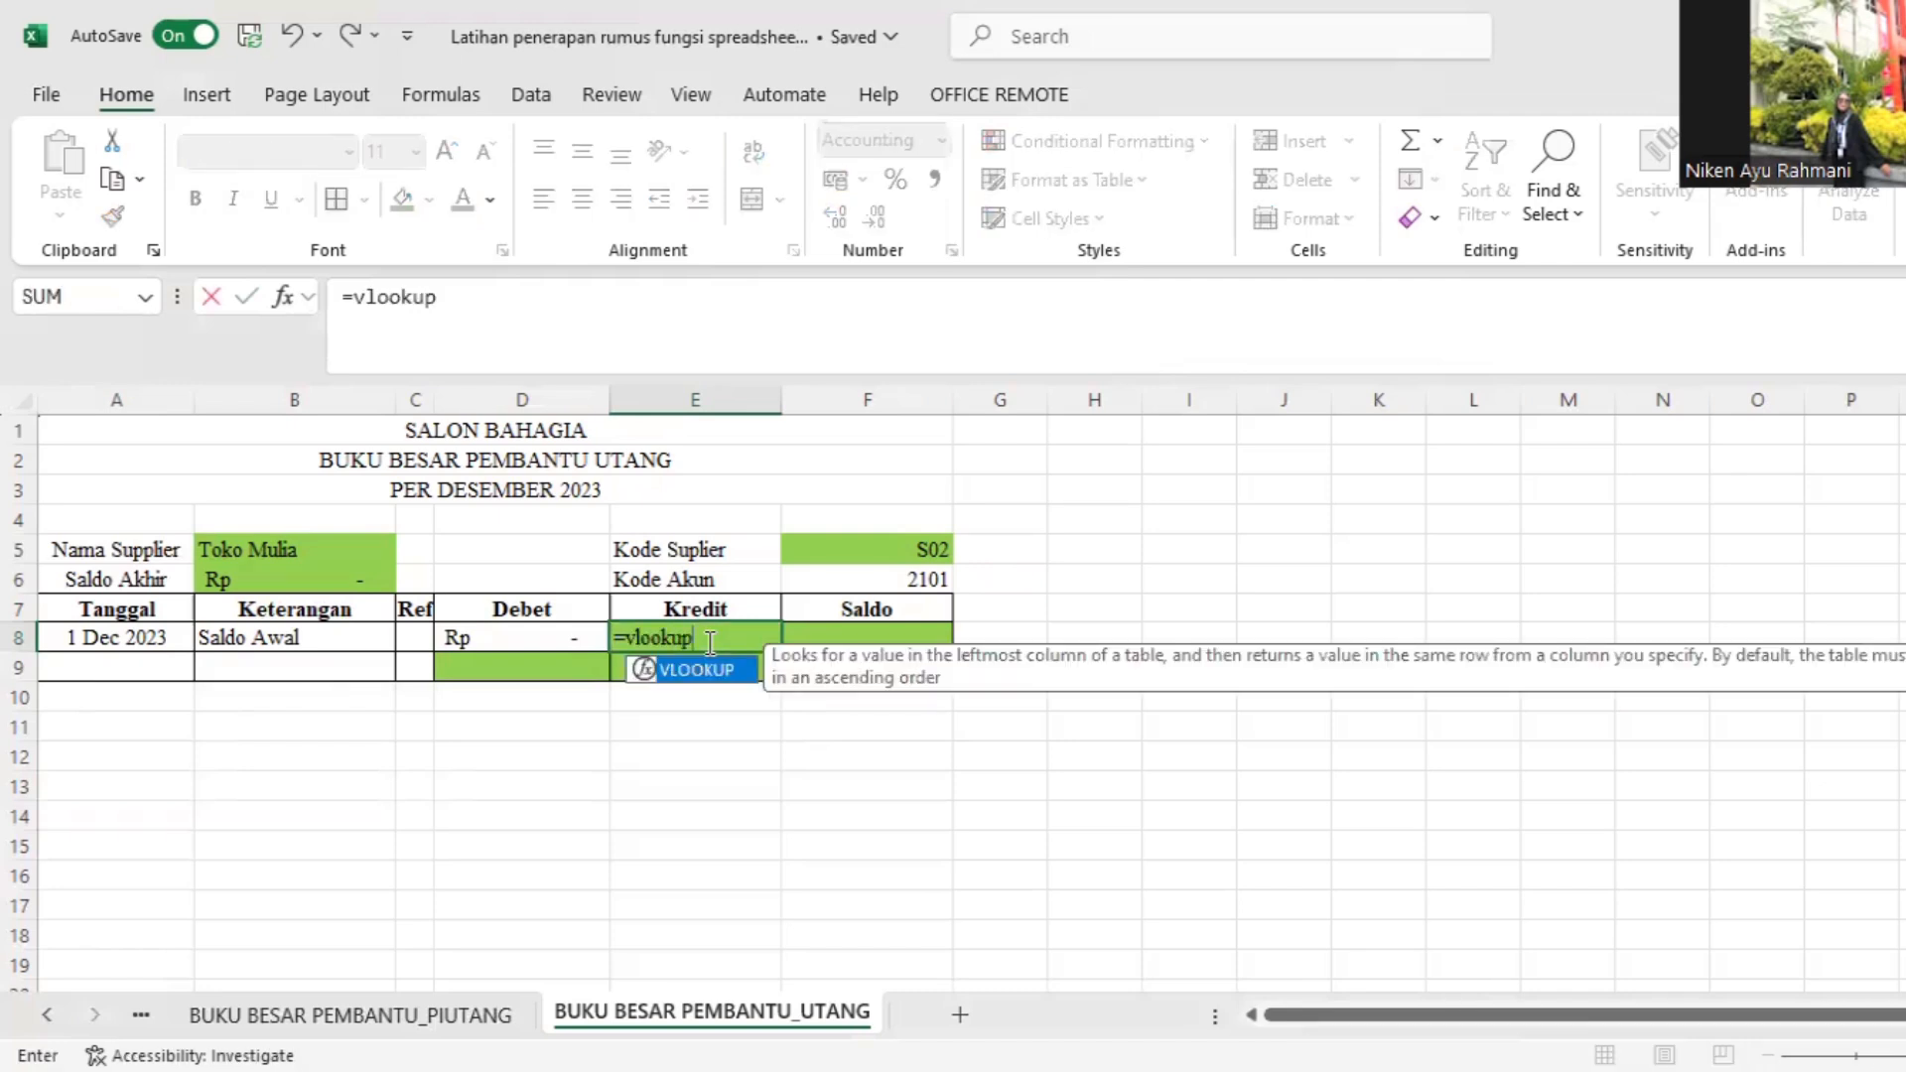
pyautogui.write('(')
pyautogui.click(883, 547)
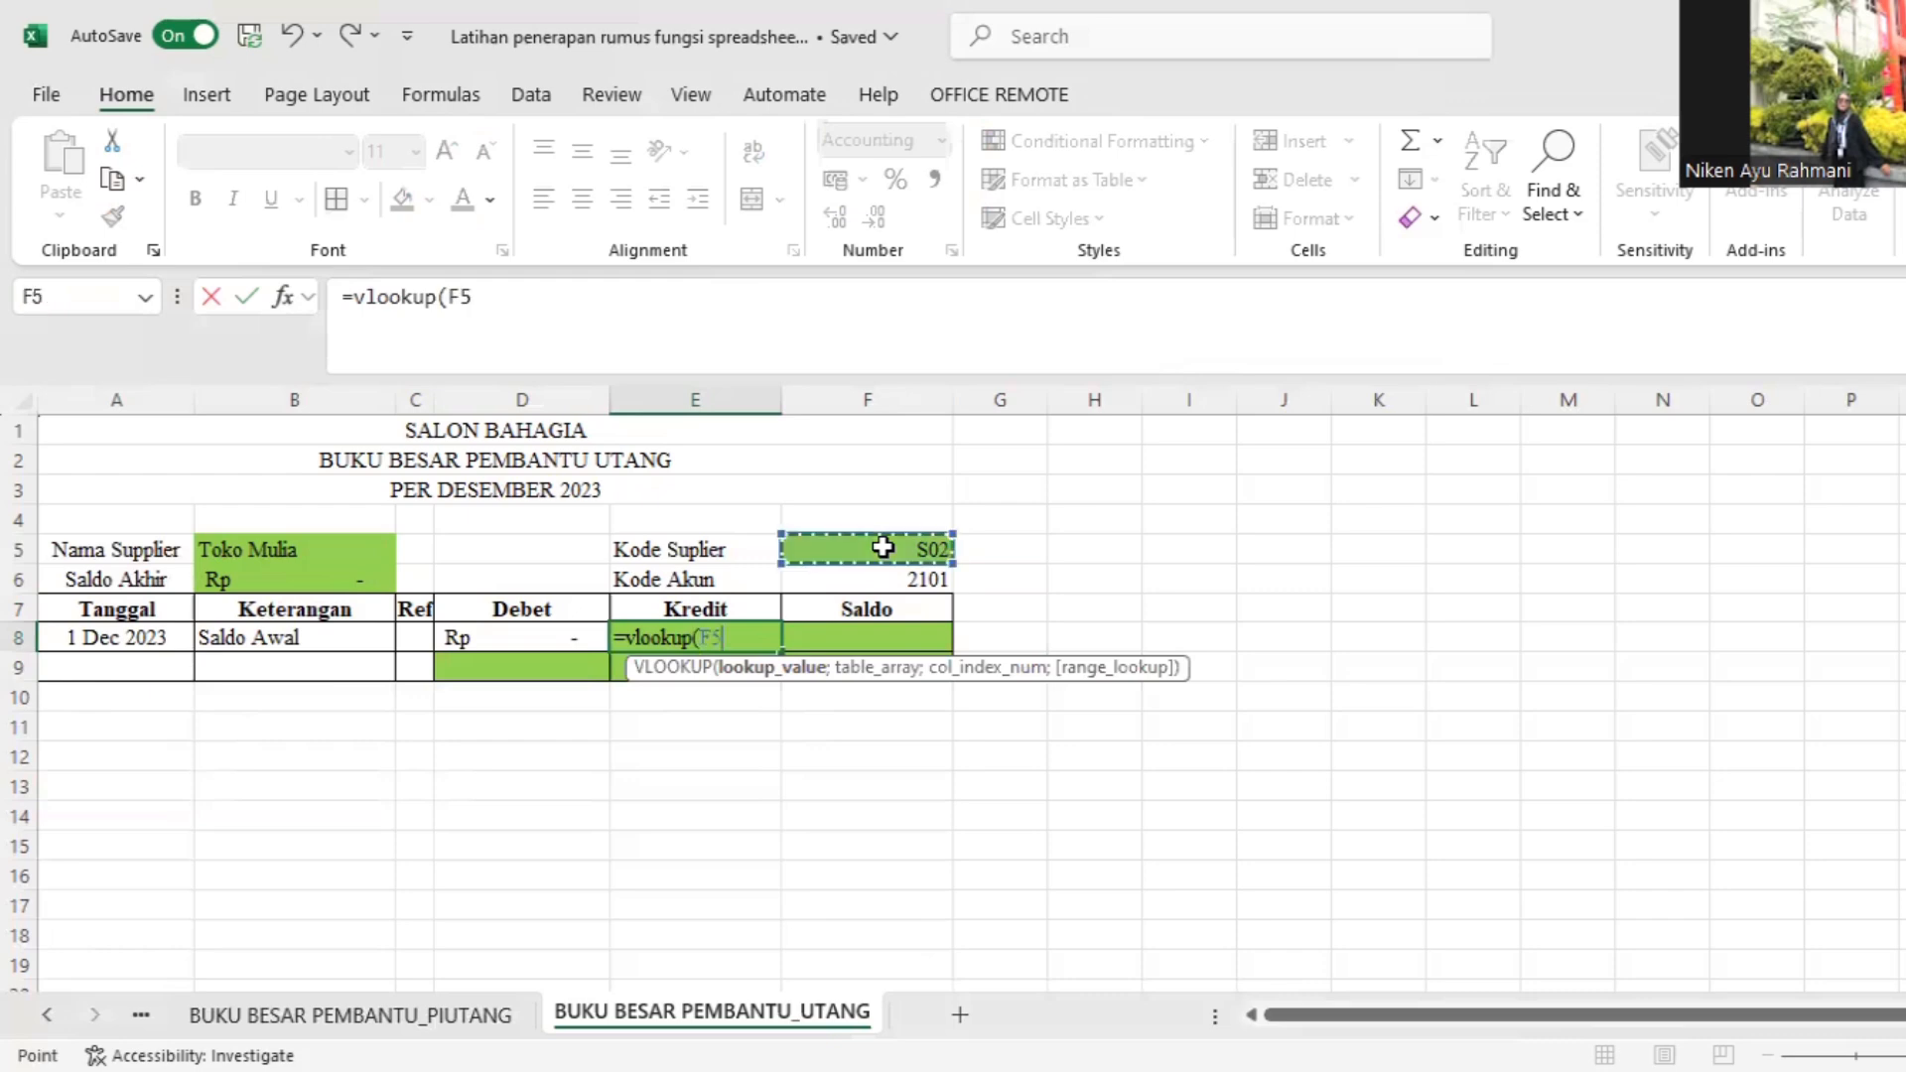
pyautogui.write(';')
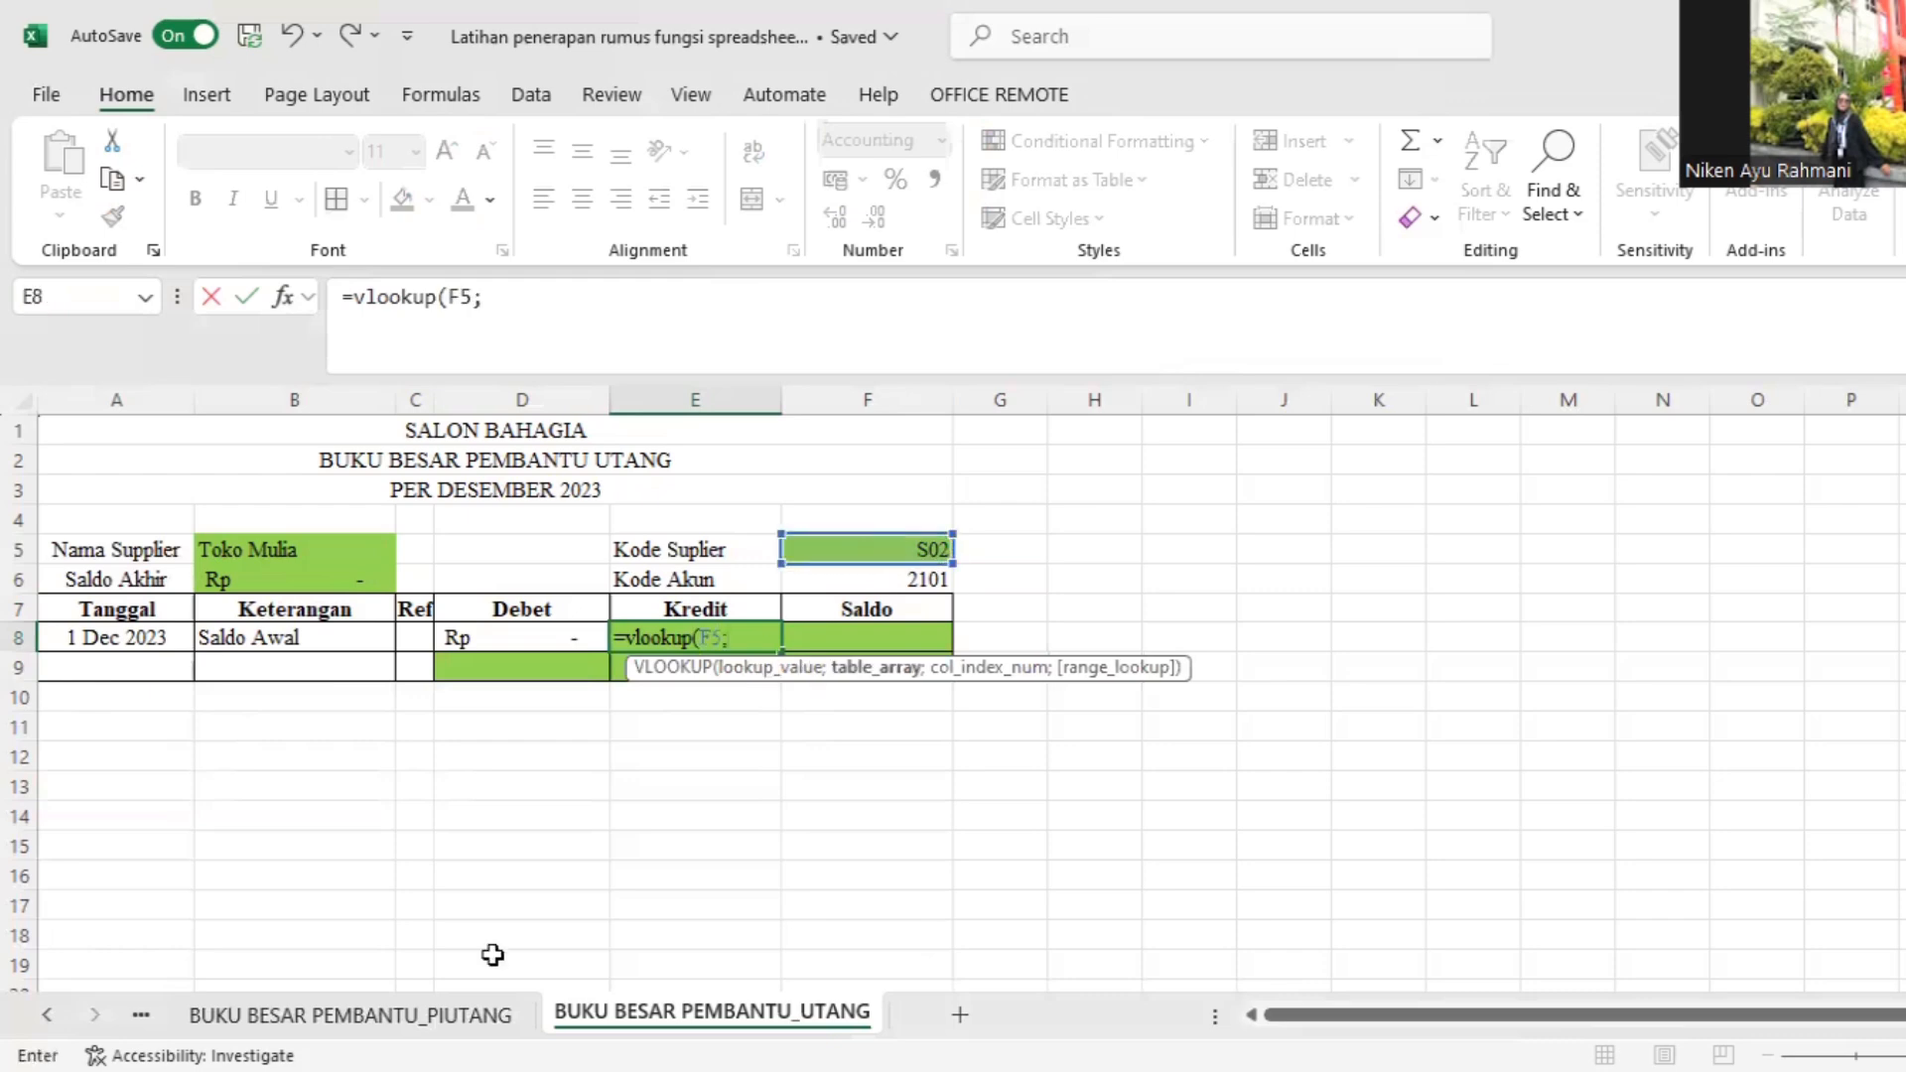
# Step: Complete the E8 VLOOKUP with table $A$9:$D$11 on the Daftar Costumer & Supplier sheet, column 4 and exact match 0
pyautogui.click(154, 1016)
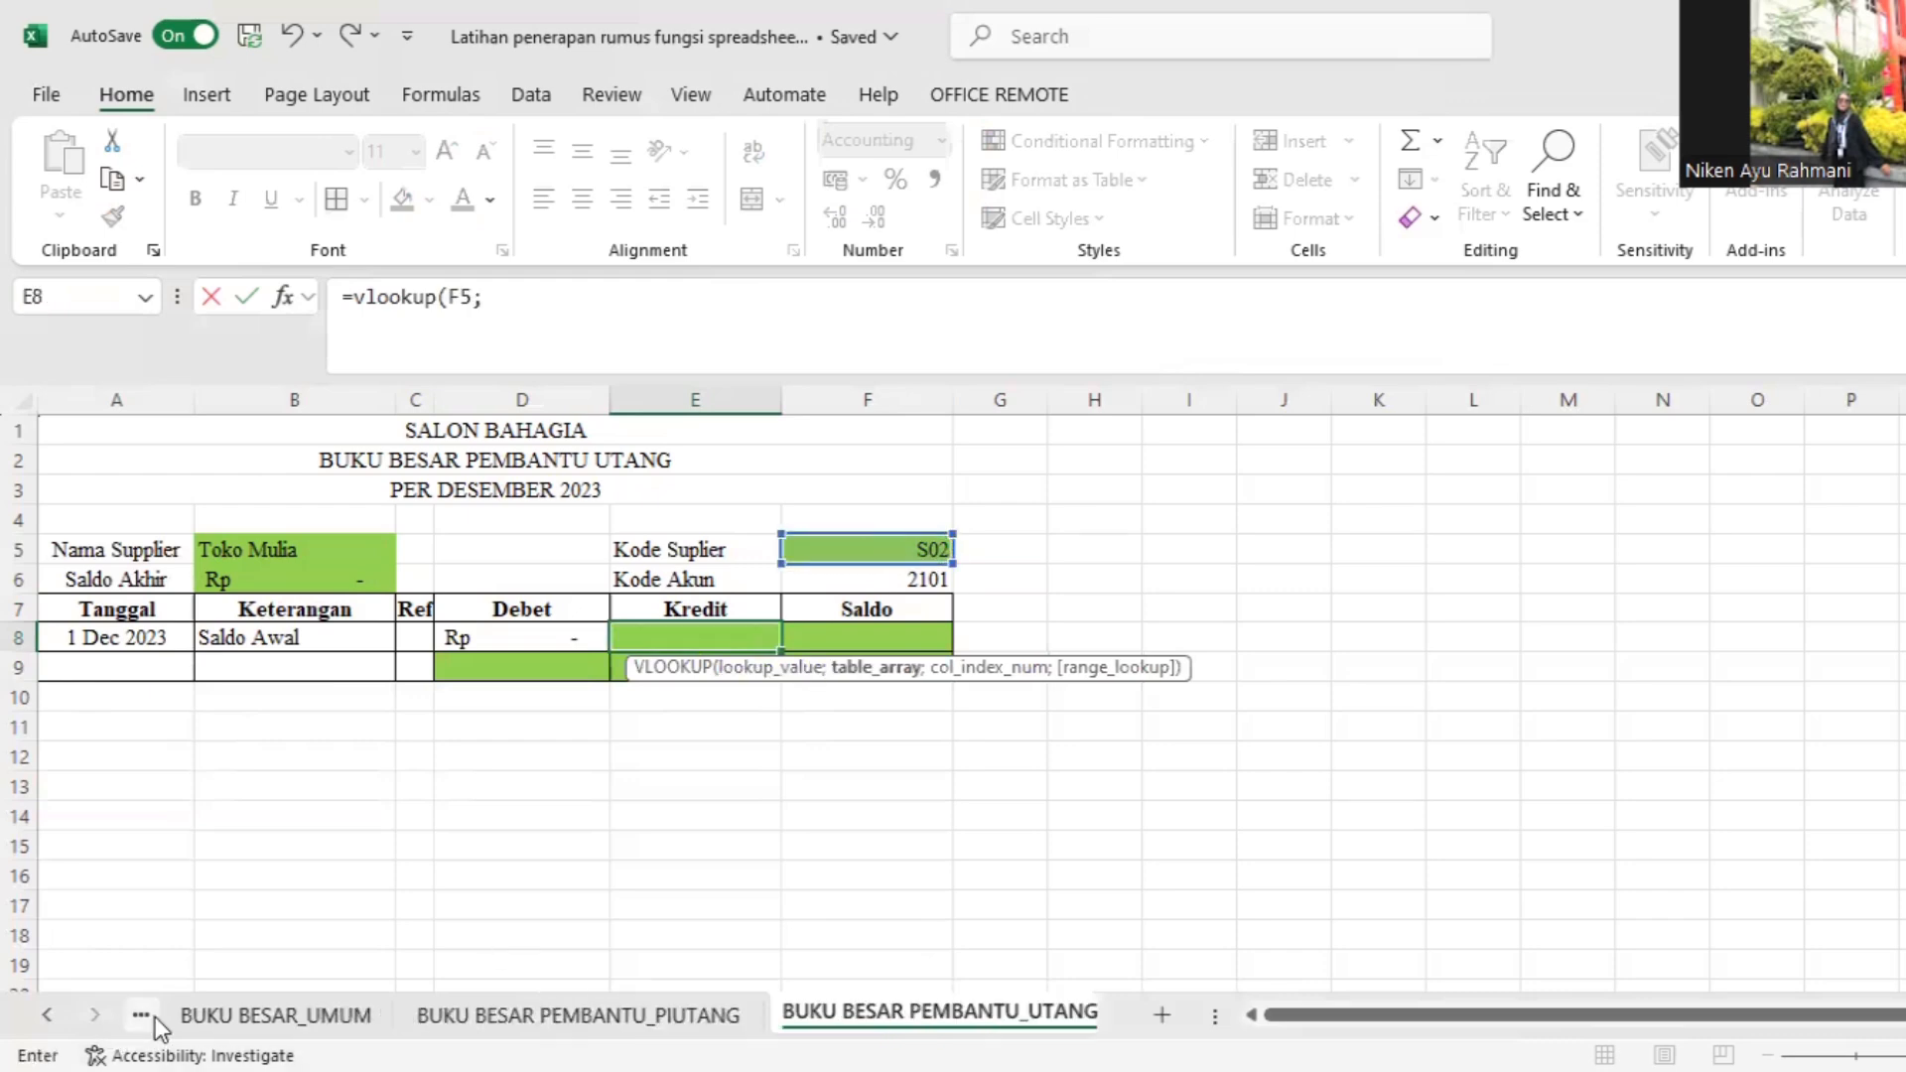
pyautogui.click(154, 1016)
pyautogui.click(154, 1017)
pyautogui.click(155, 1017)
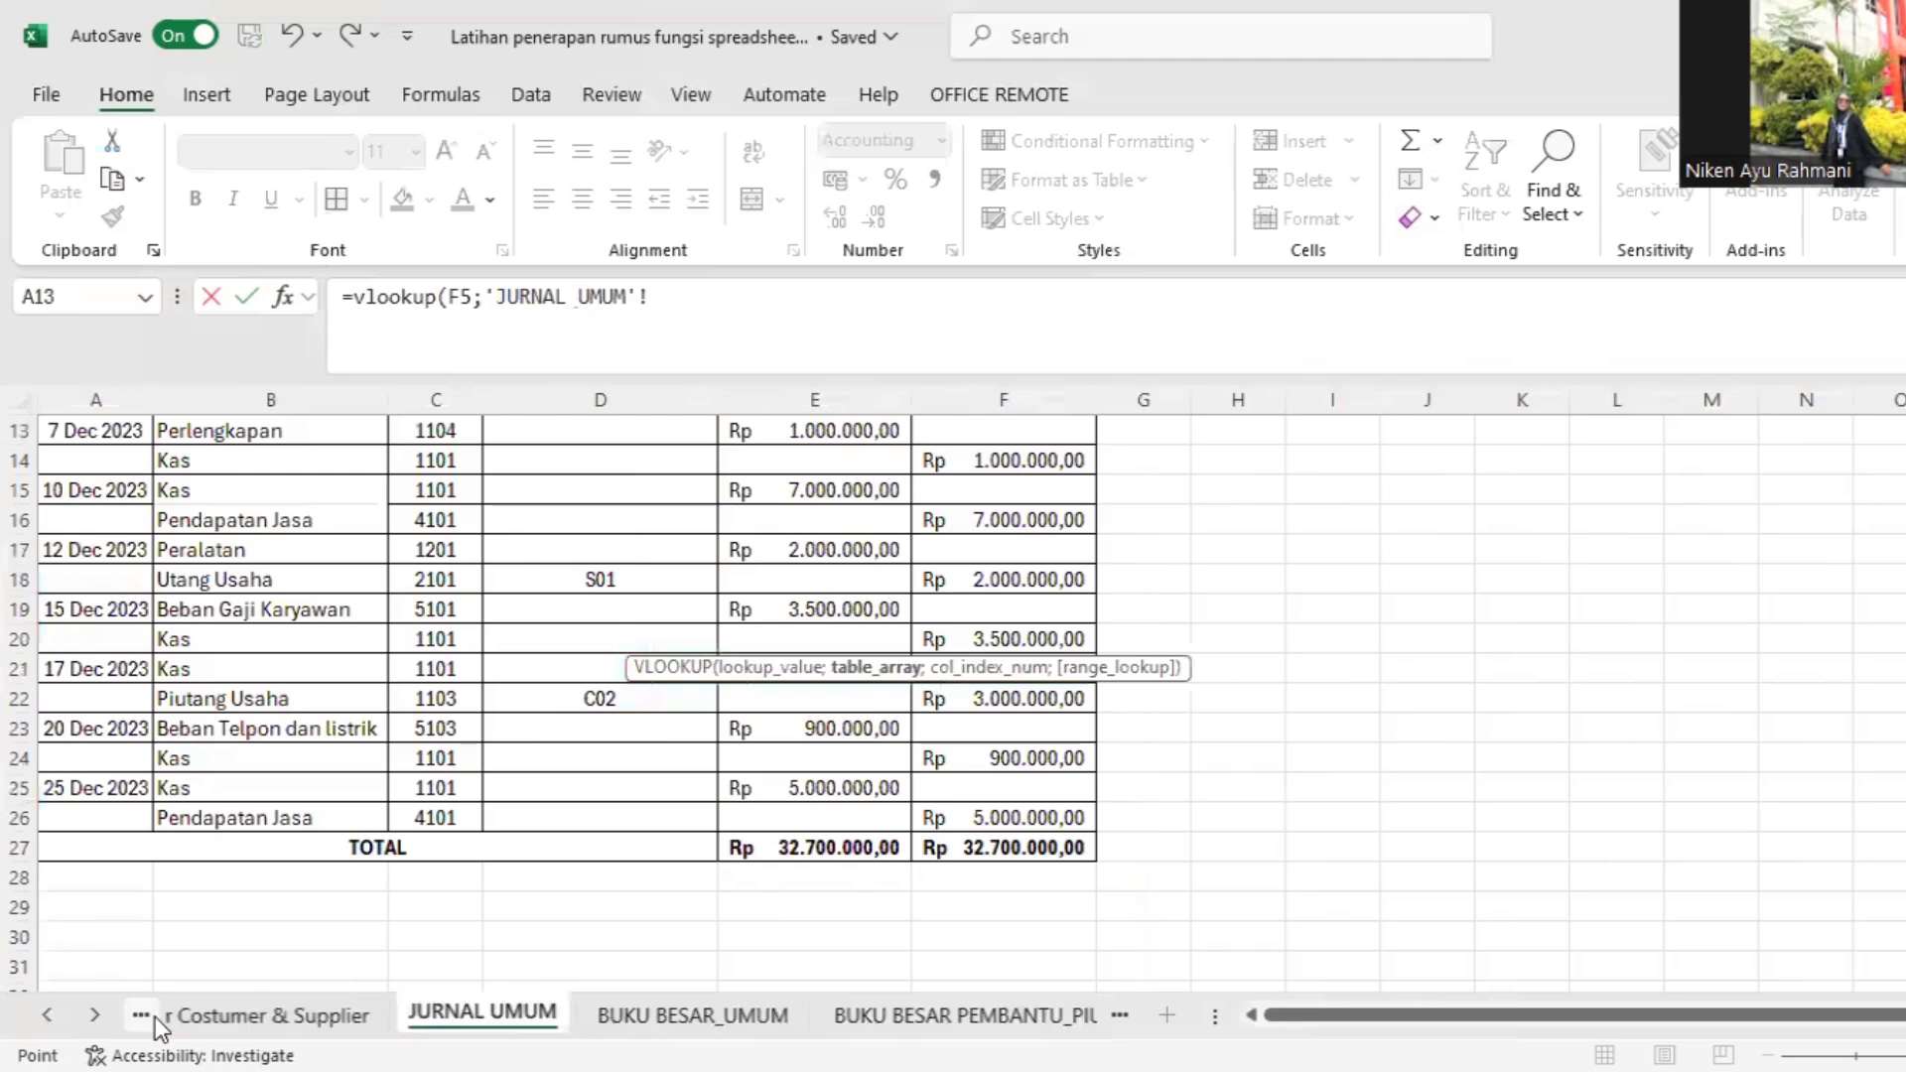
pyautogui.click(234, 1022)
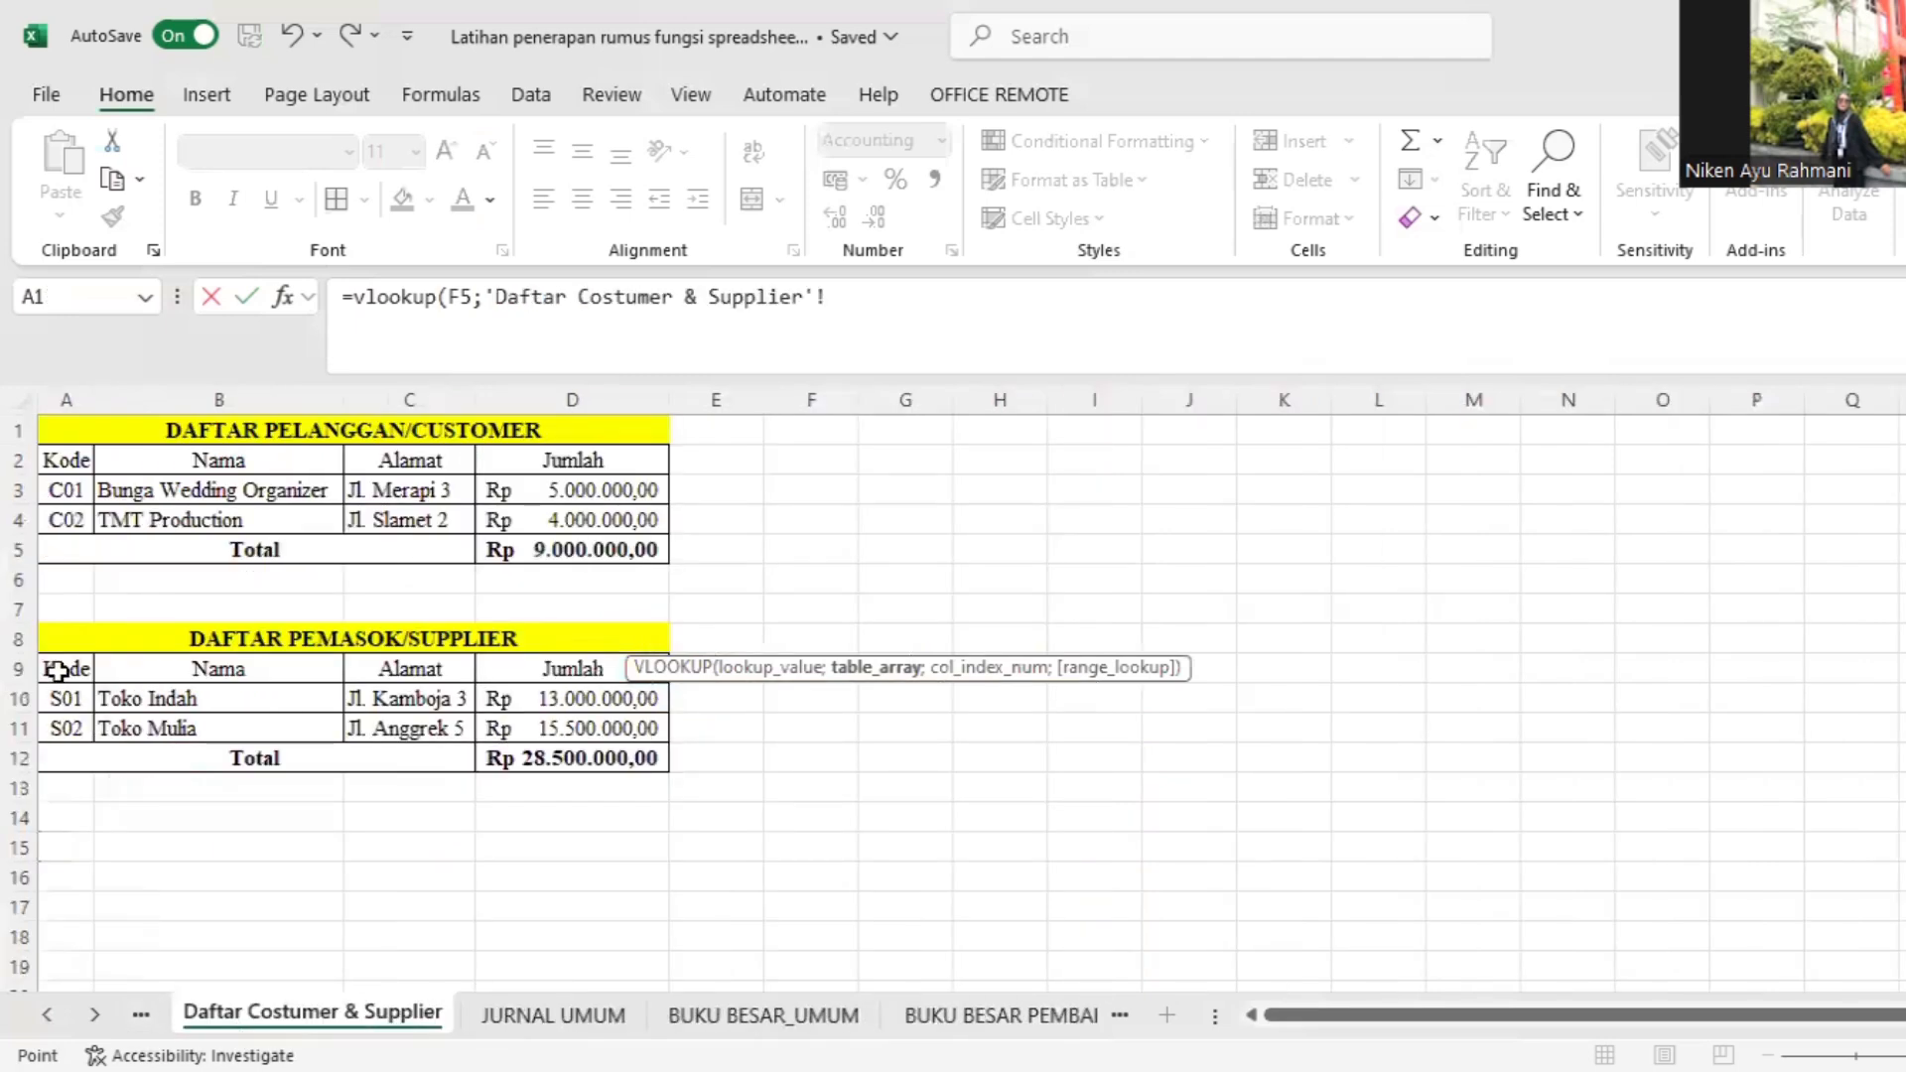
pyautogui.moveTo(66, 669); pyautogui.dragTo(558, 727)
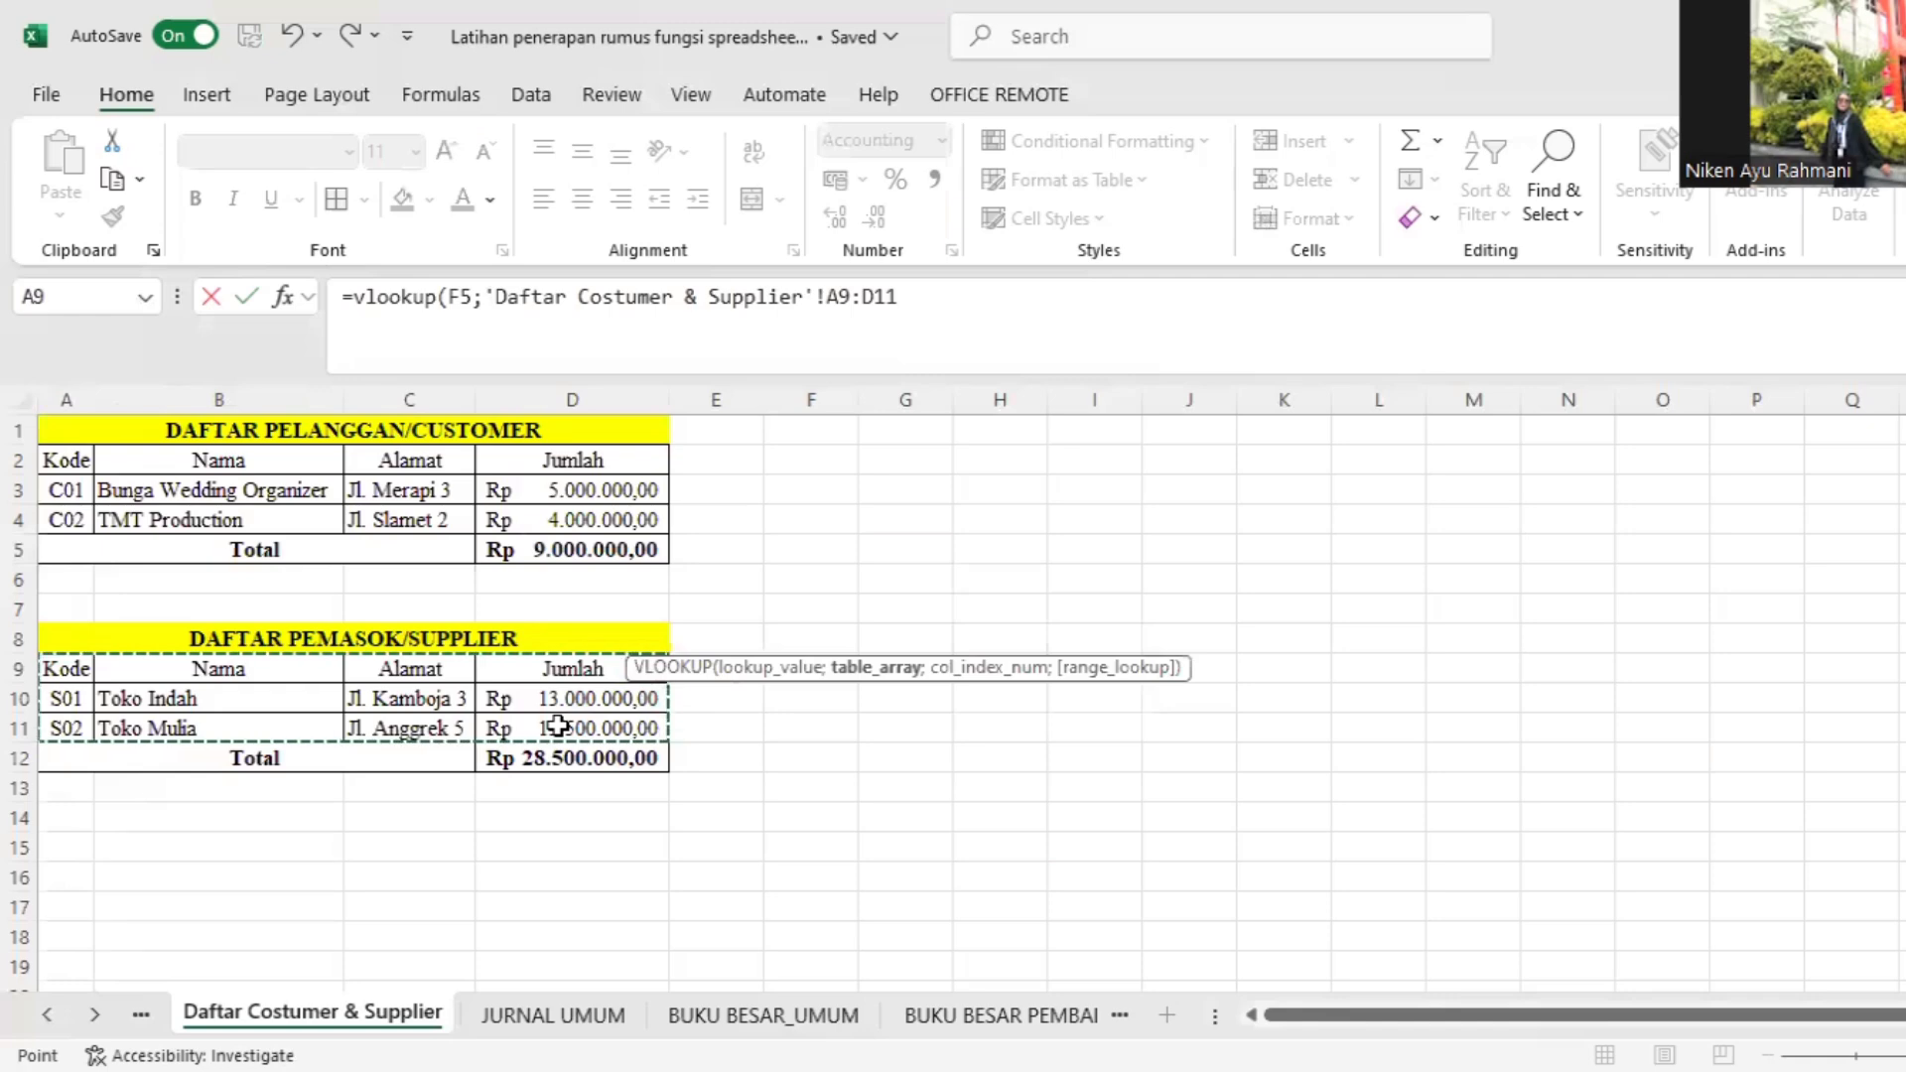
pyautogui.press('F4')
pyautogui.write(';')
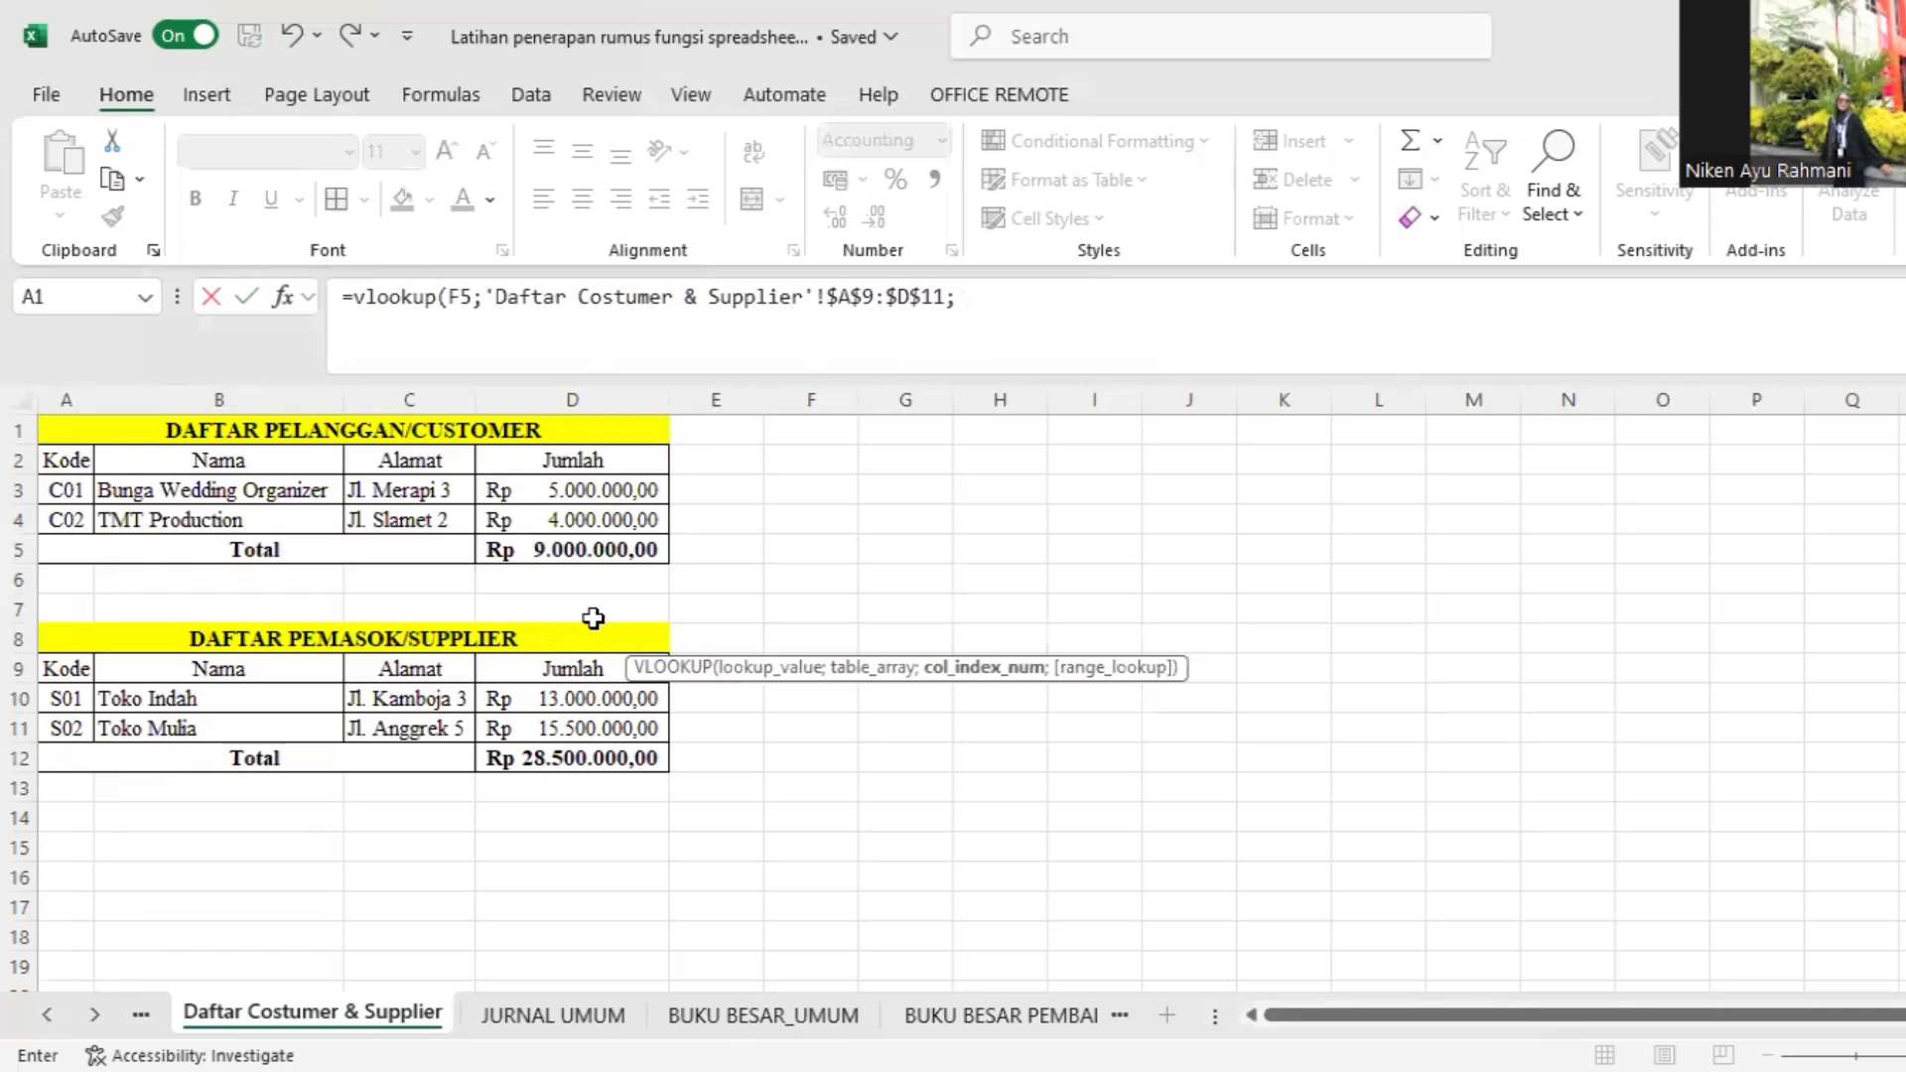
pyautogui.write('4;')
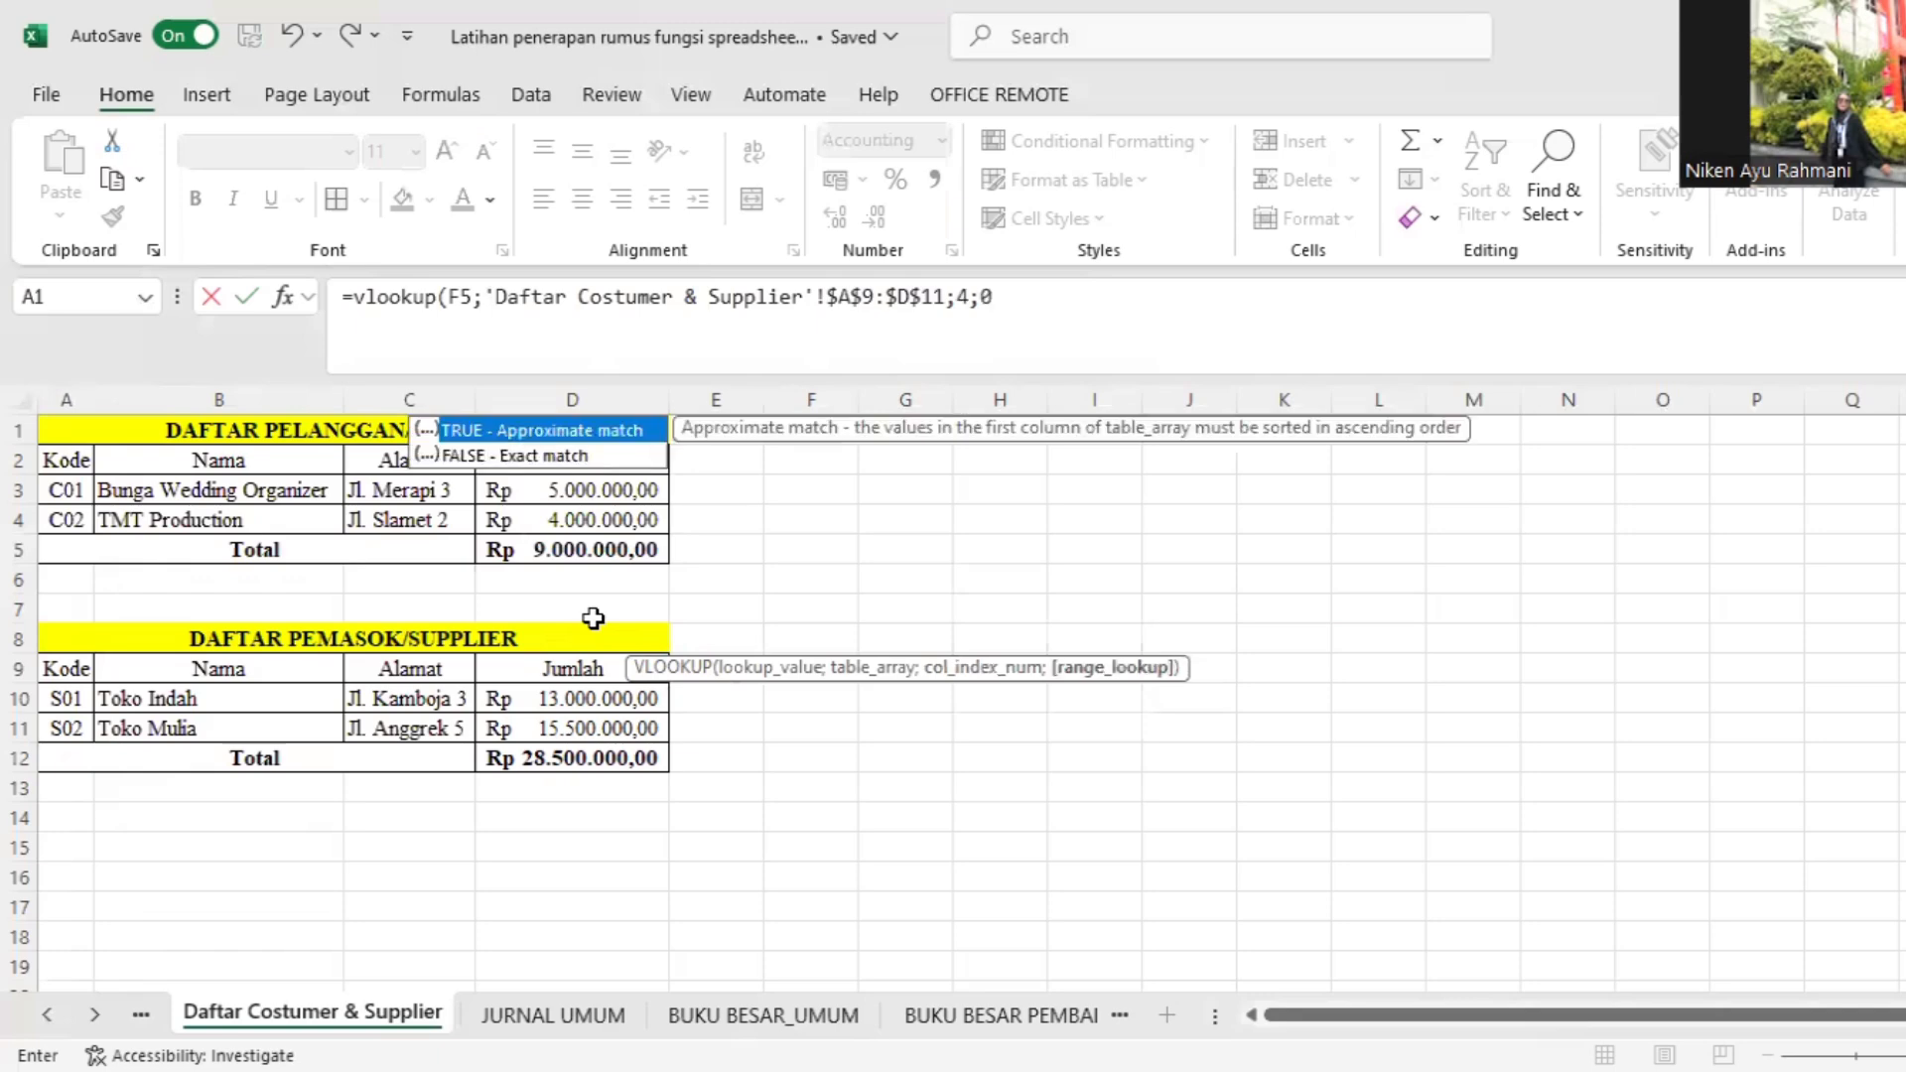
pyautogui.write('0)')
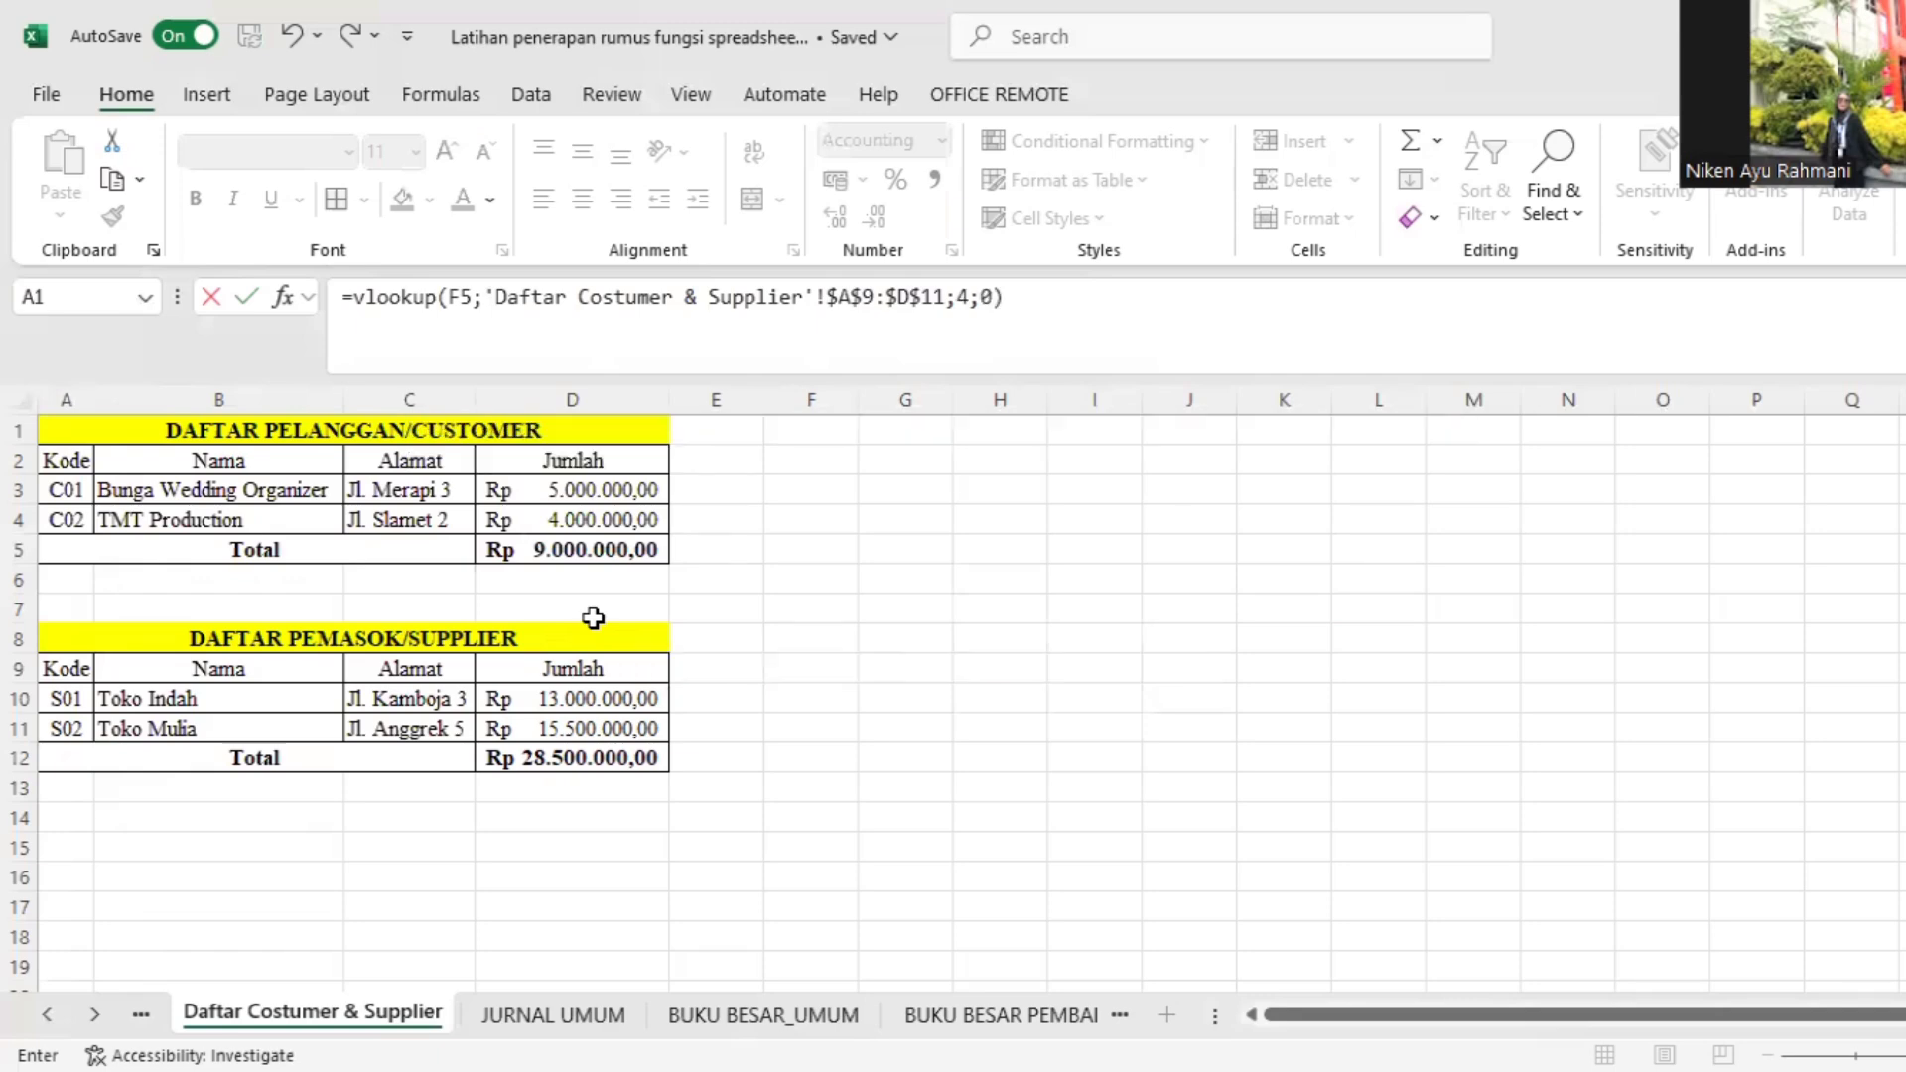
pyautogui.press('Return')
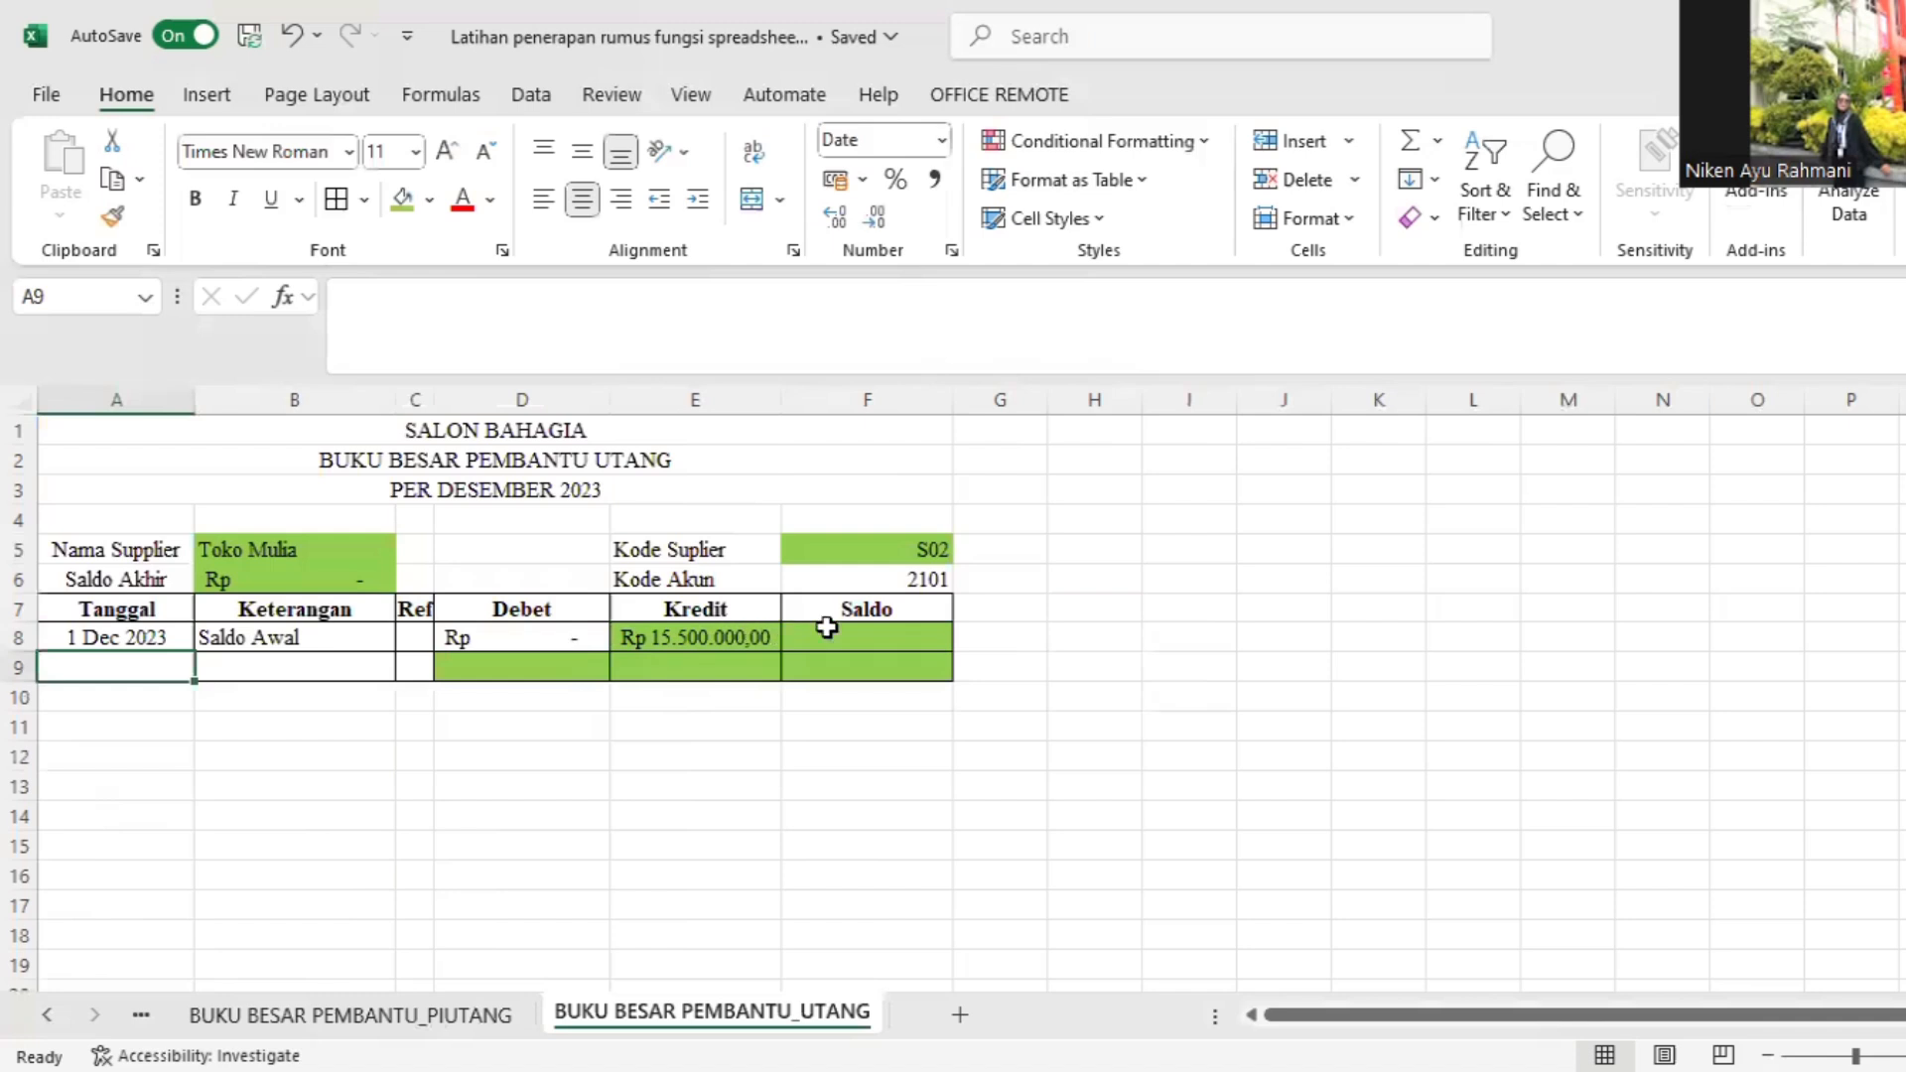
# Step: Link the Saldo cell F8 of the Saldo Awal row to the Kredit amount with the formula =E8
pyautogui.click(826, 628)
pyautogui.write('=')
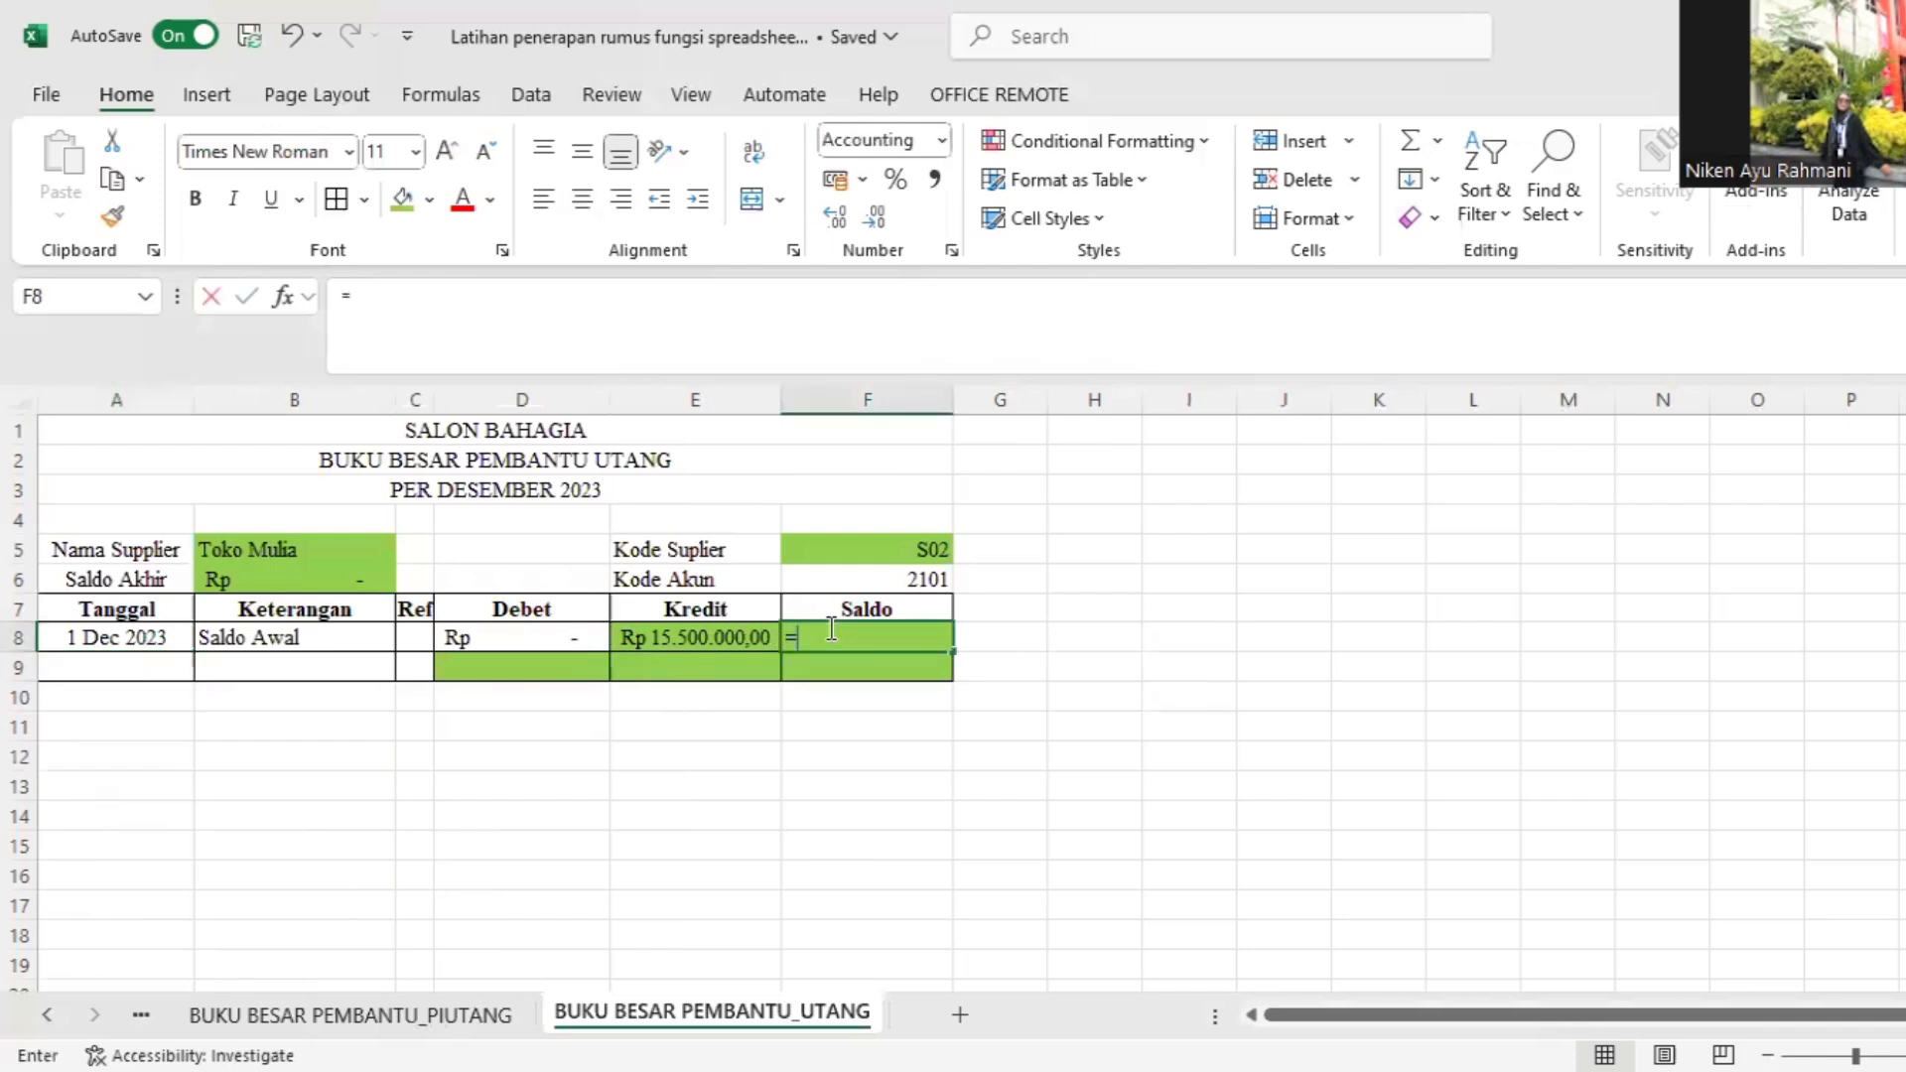
pyautogui.click(726, 635)
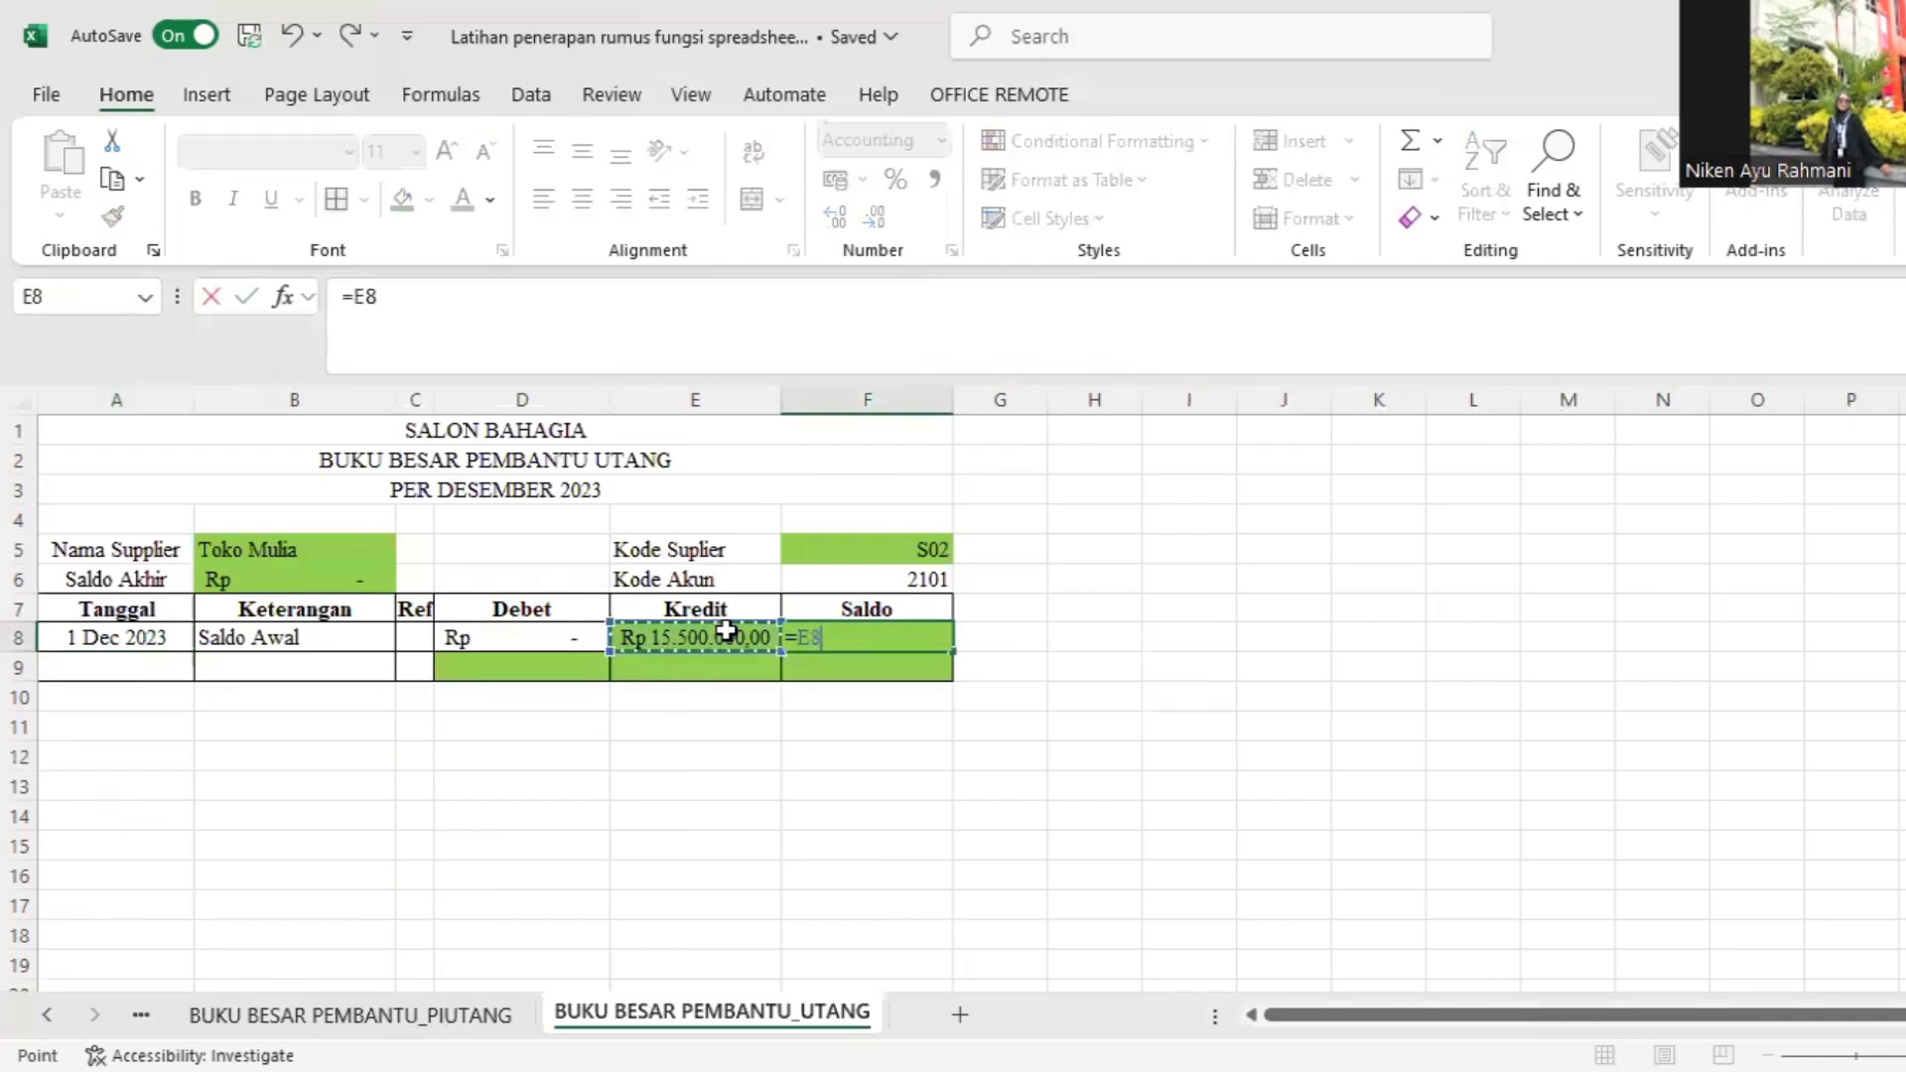
pyautogui.press('Return')
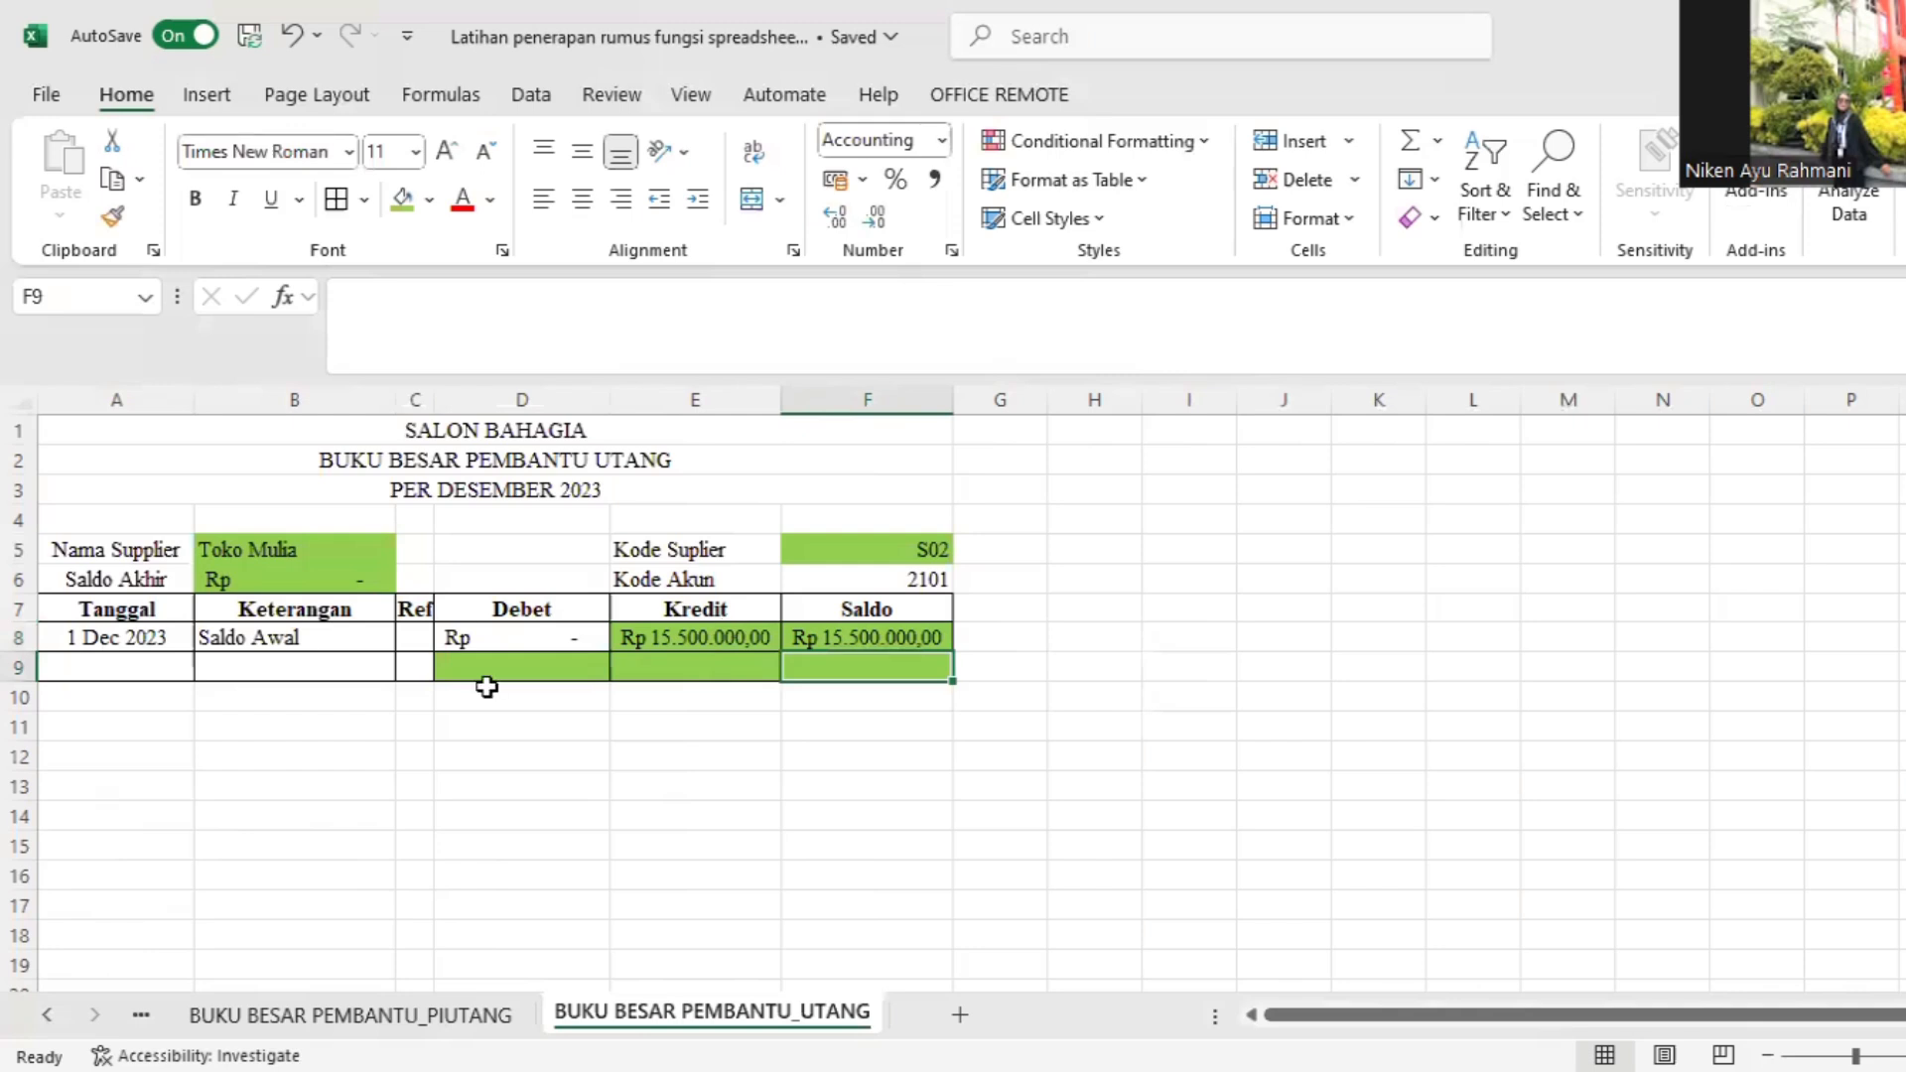
# Step: Enter the date 31/12/23 in Tanggal cell A9 and the description Jurnal Umum in Keterangan cell B9
pyautogui.click(87, 657)
pyautogui.write('31')
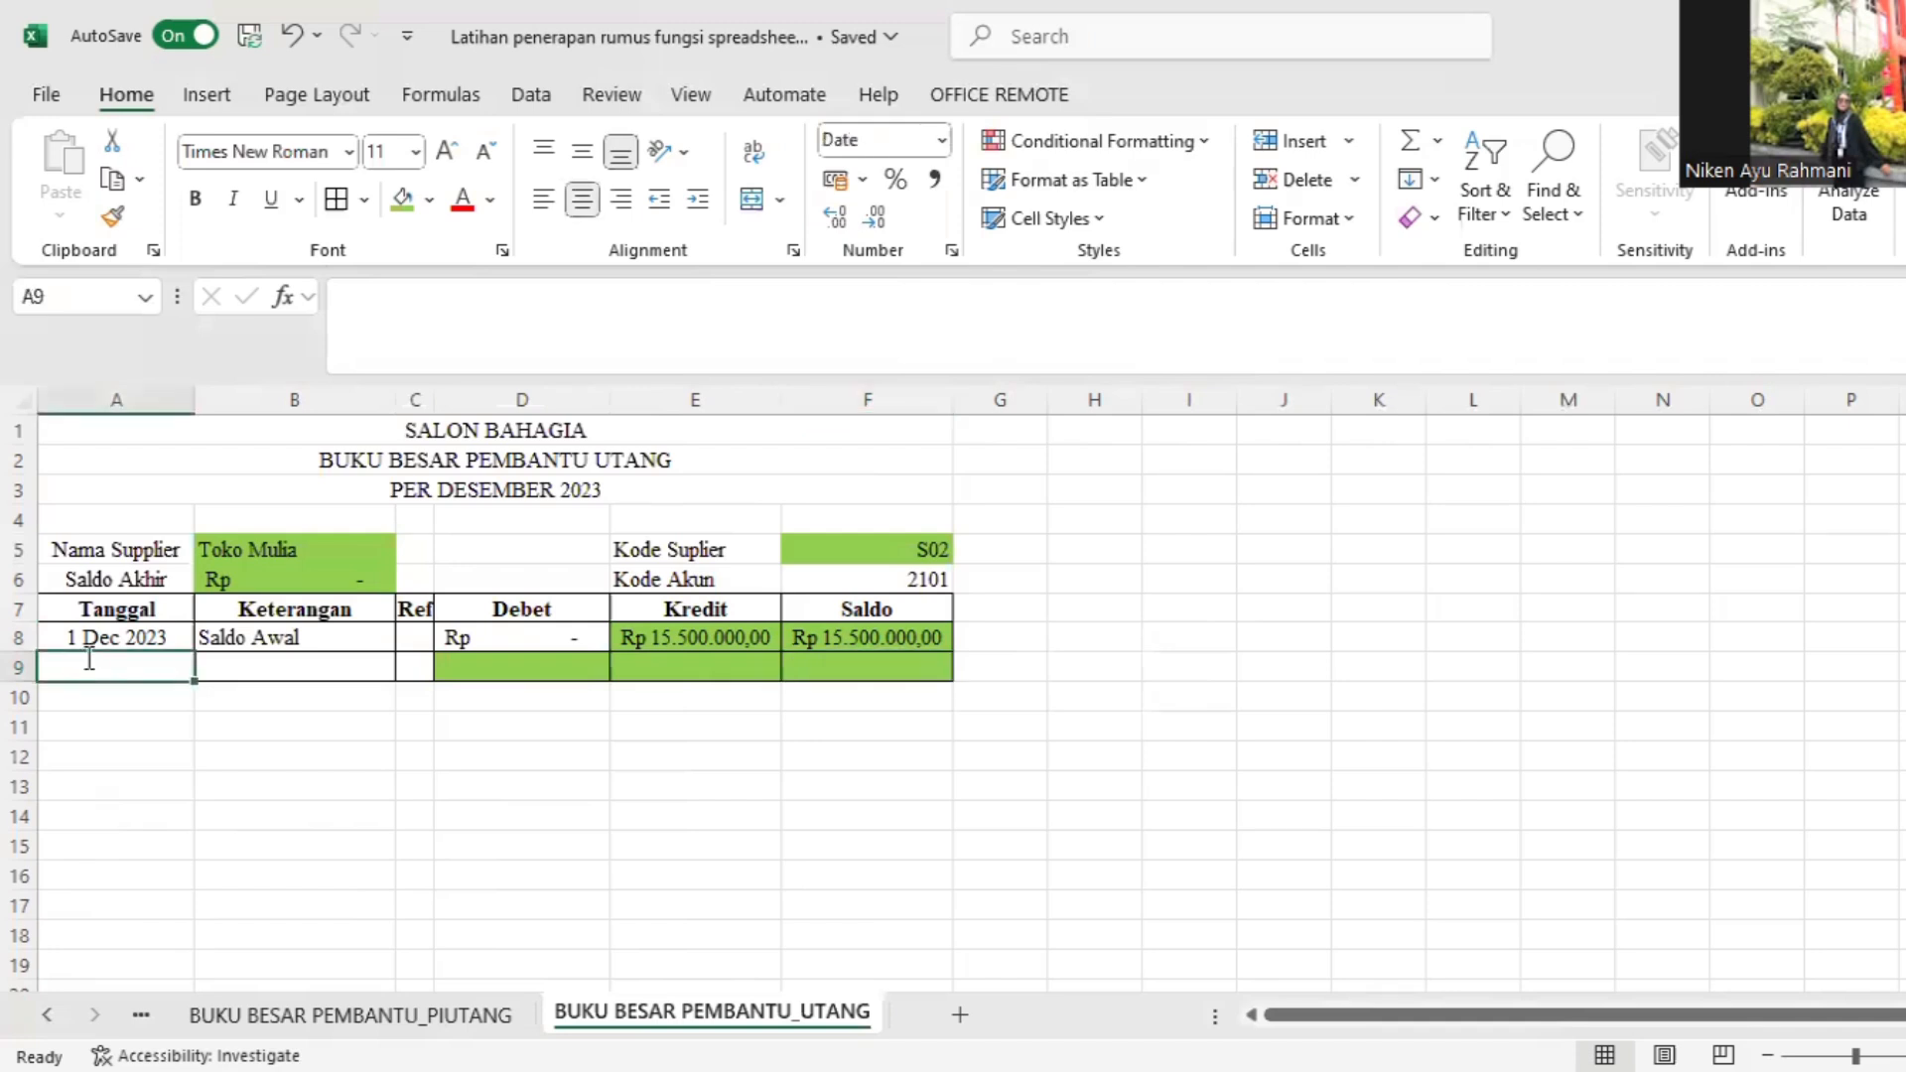
pyautogui.write('/1')
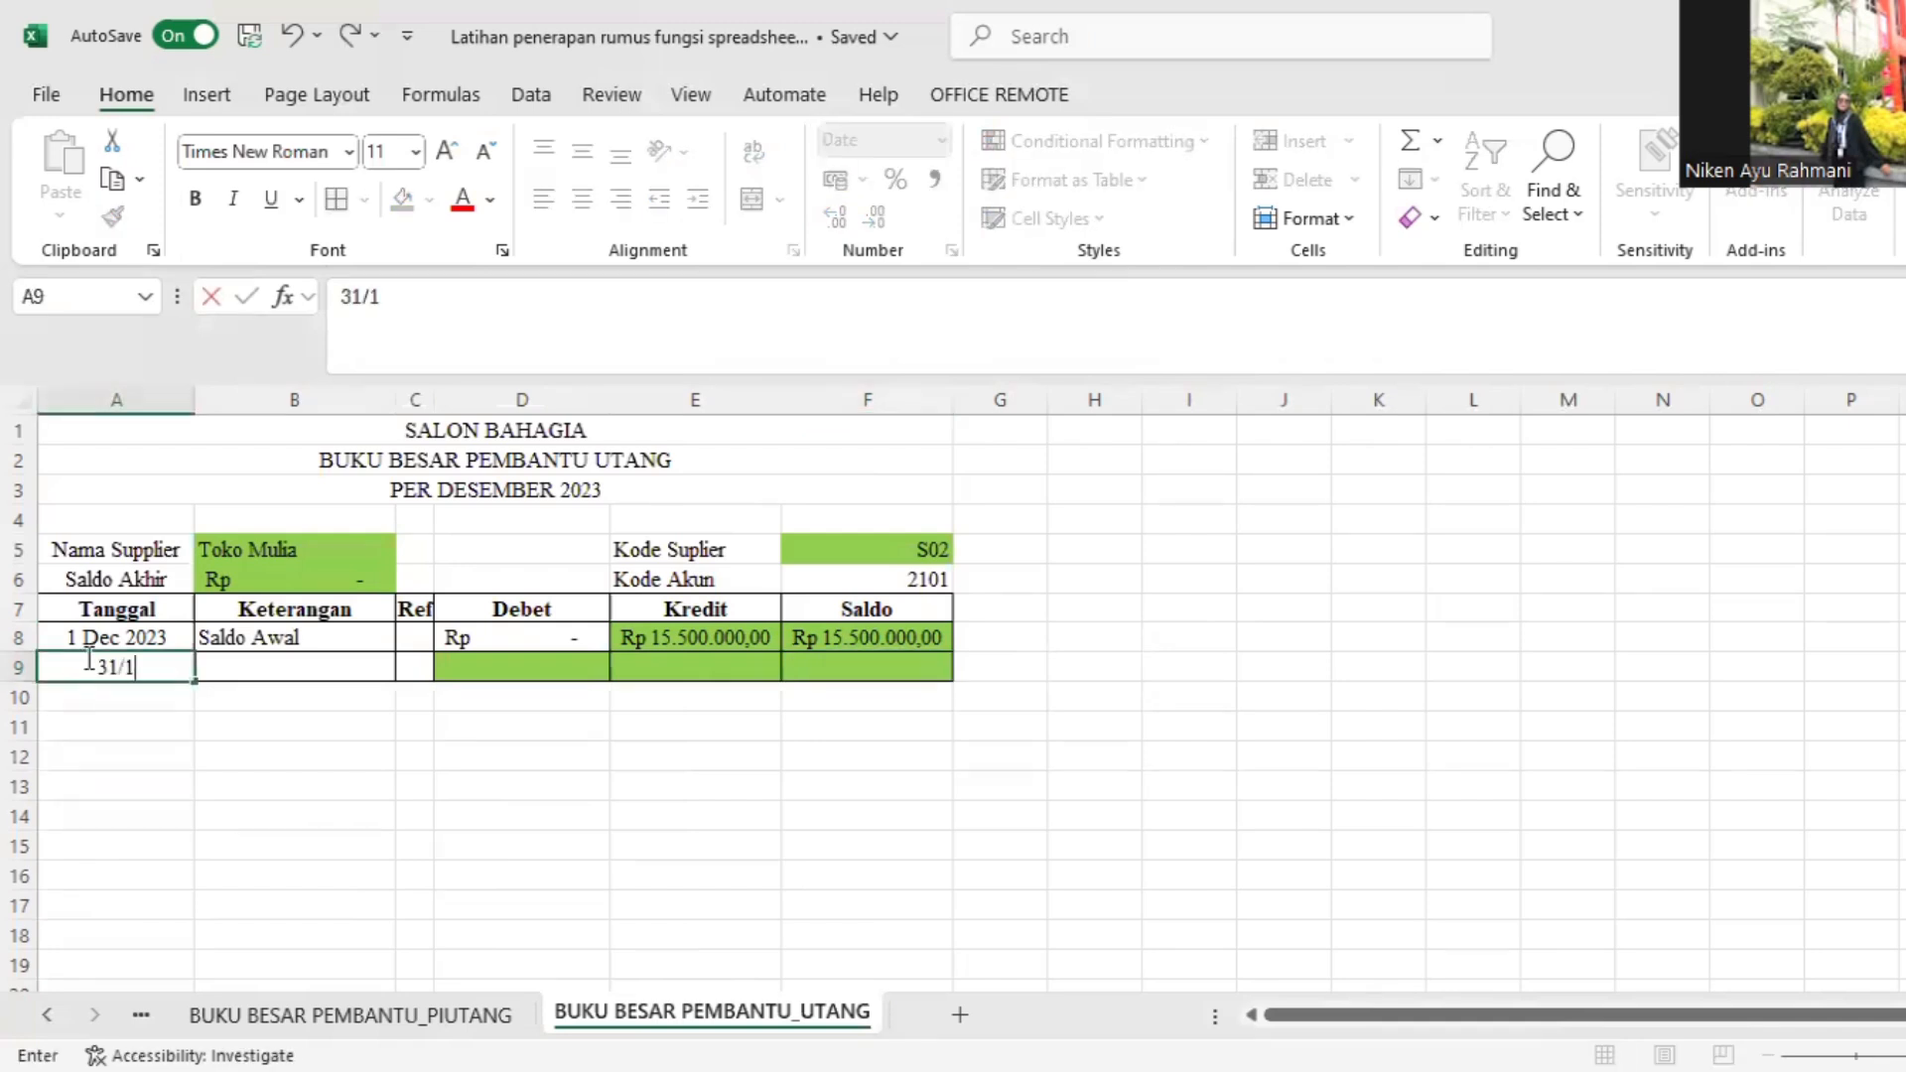
pyautogui.write('2/23')
pyautogui.press('Tab')
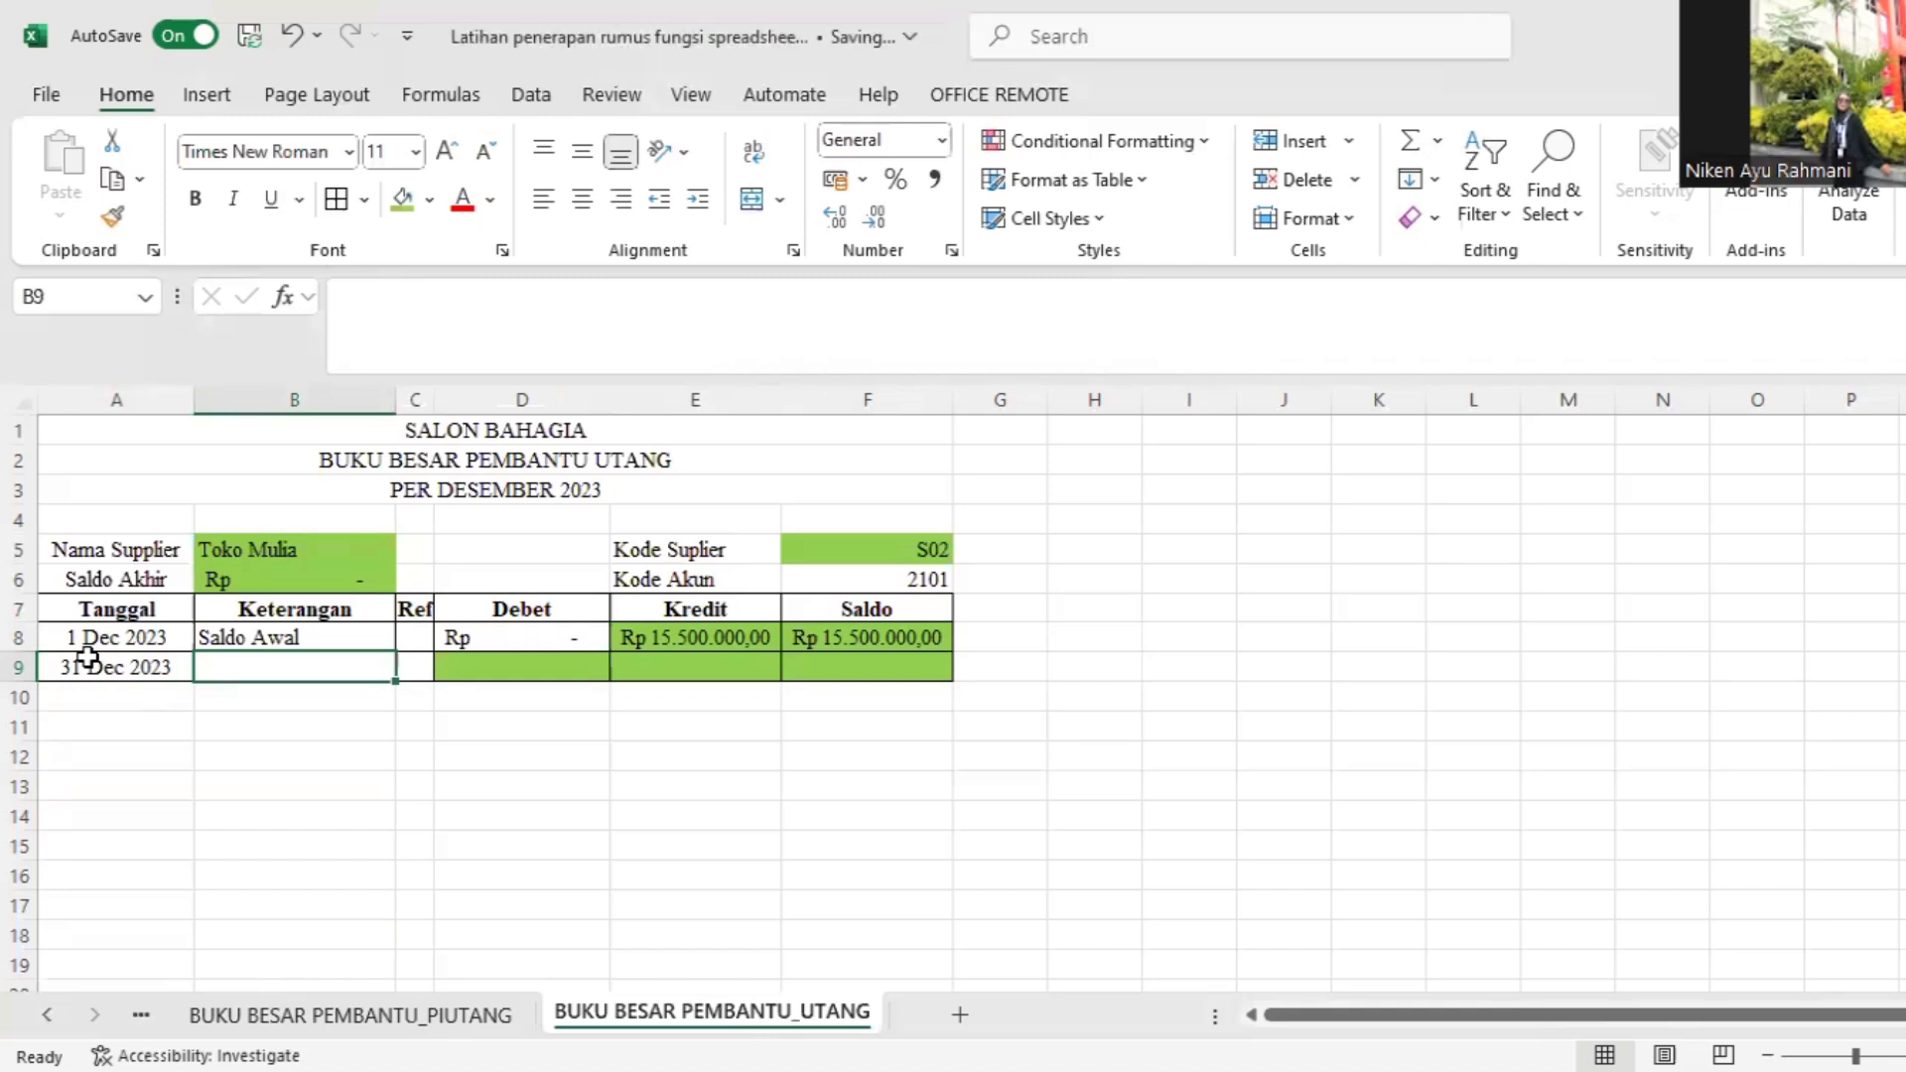
pyautogui.write('Jurnal')
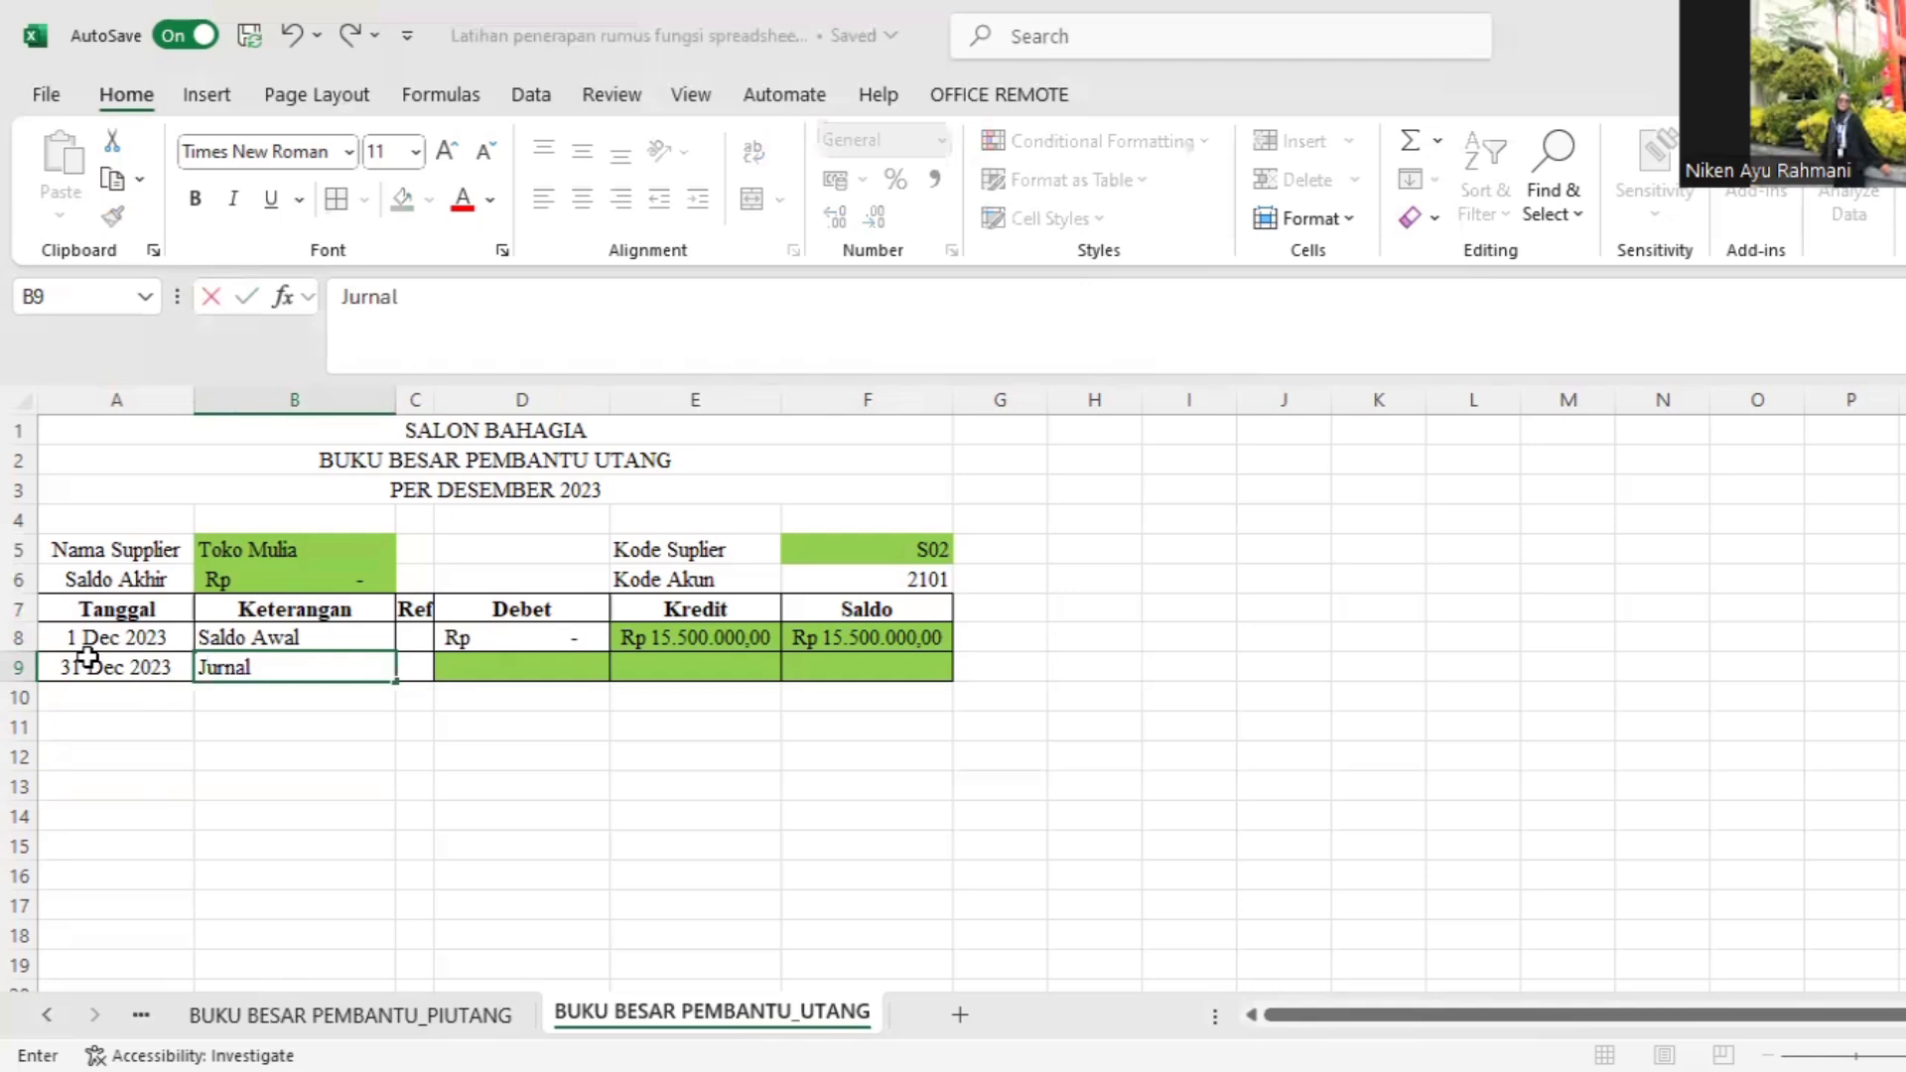
pyautogui.write(' Umum')
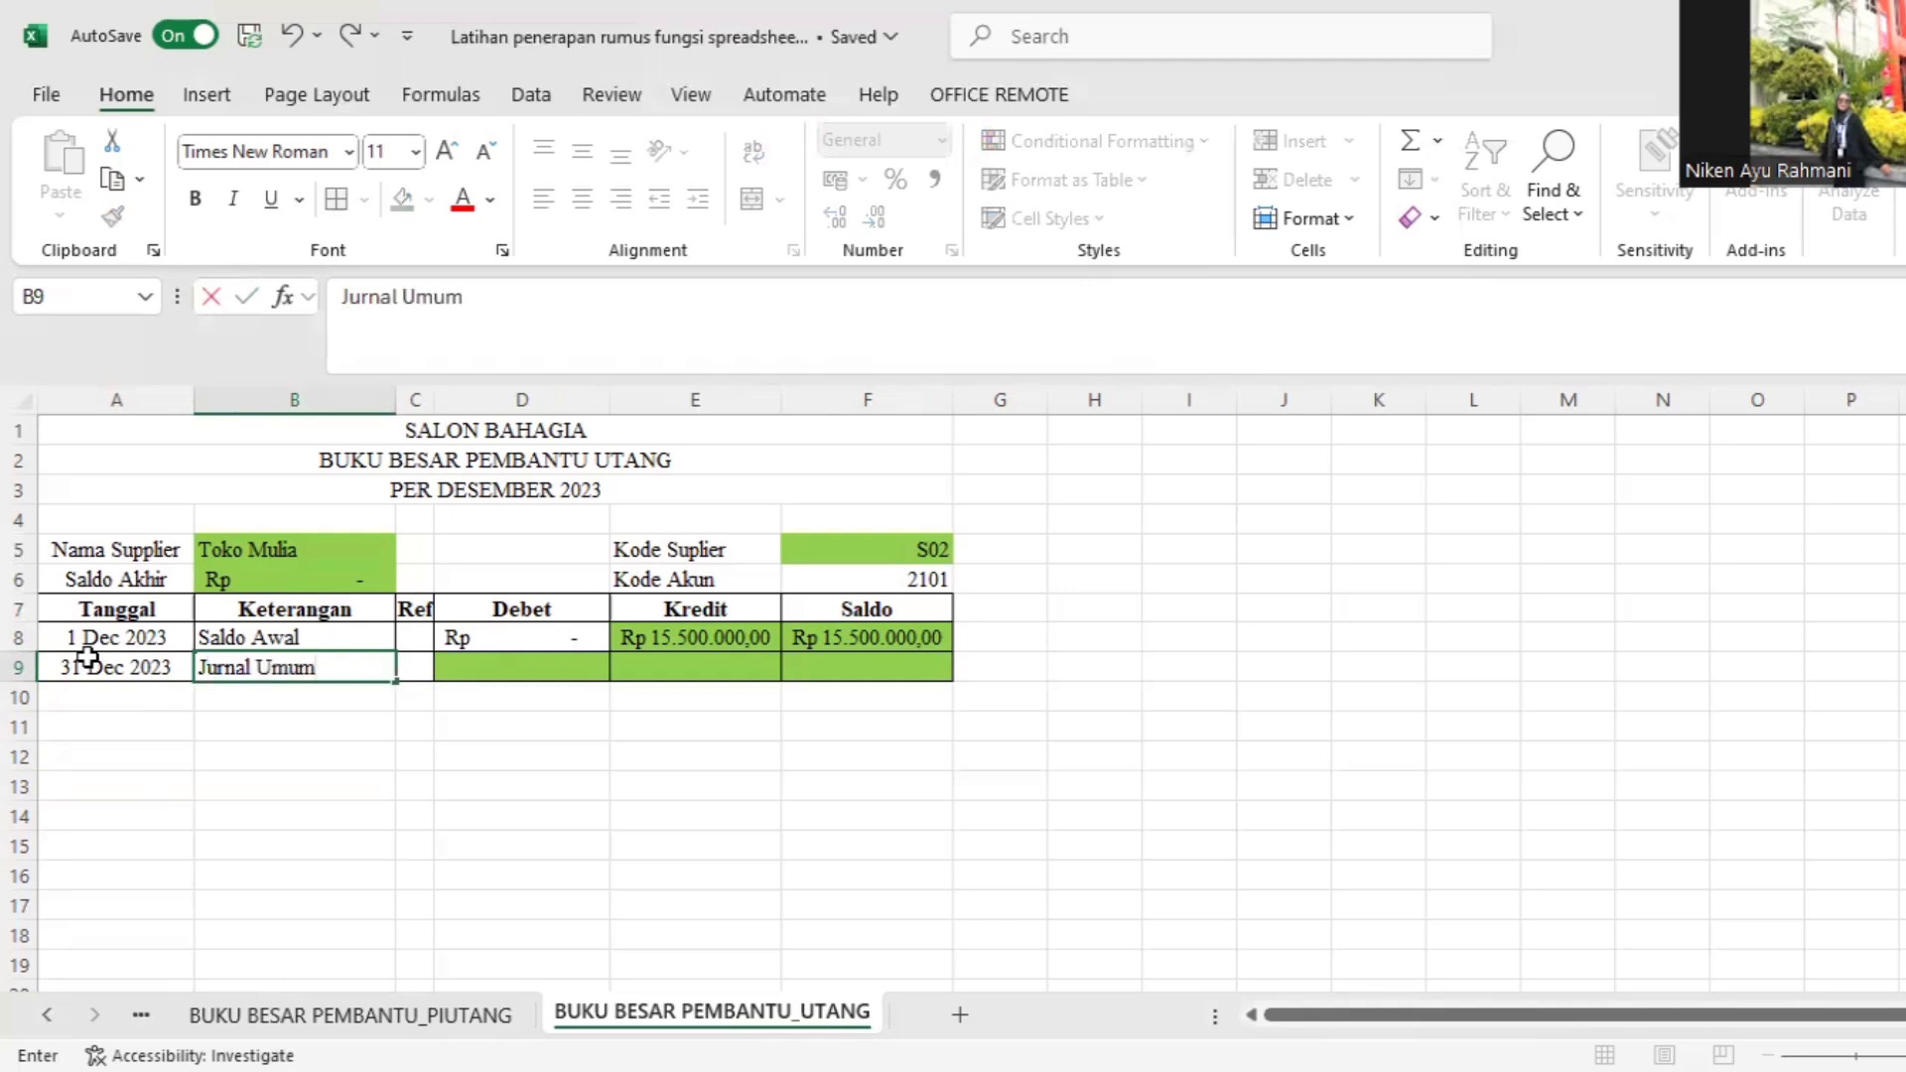
pyautogui.press('Tab')
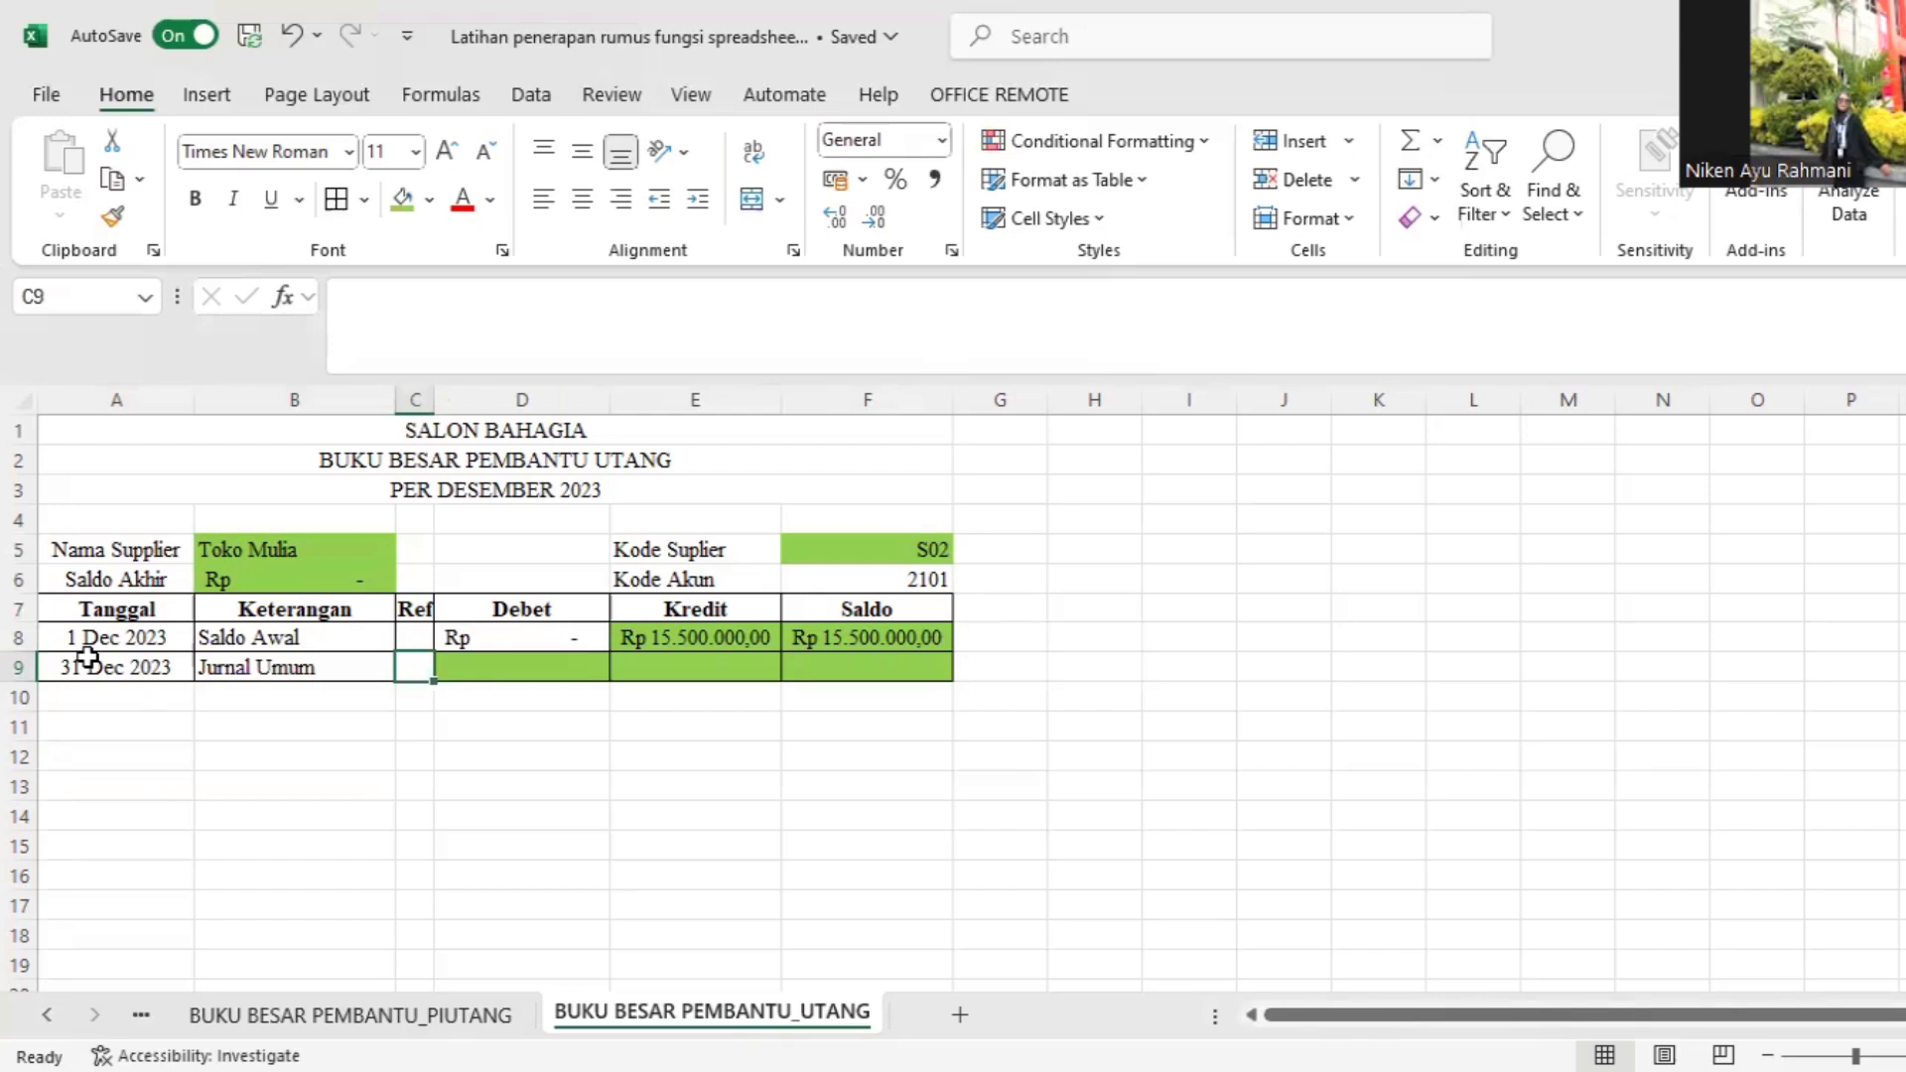
# Step: Start an IF formula in Debet cell D9 that returns "" when F5 is empty and otherwise uses a SUMIF
pyautogui.press('Tab')
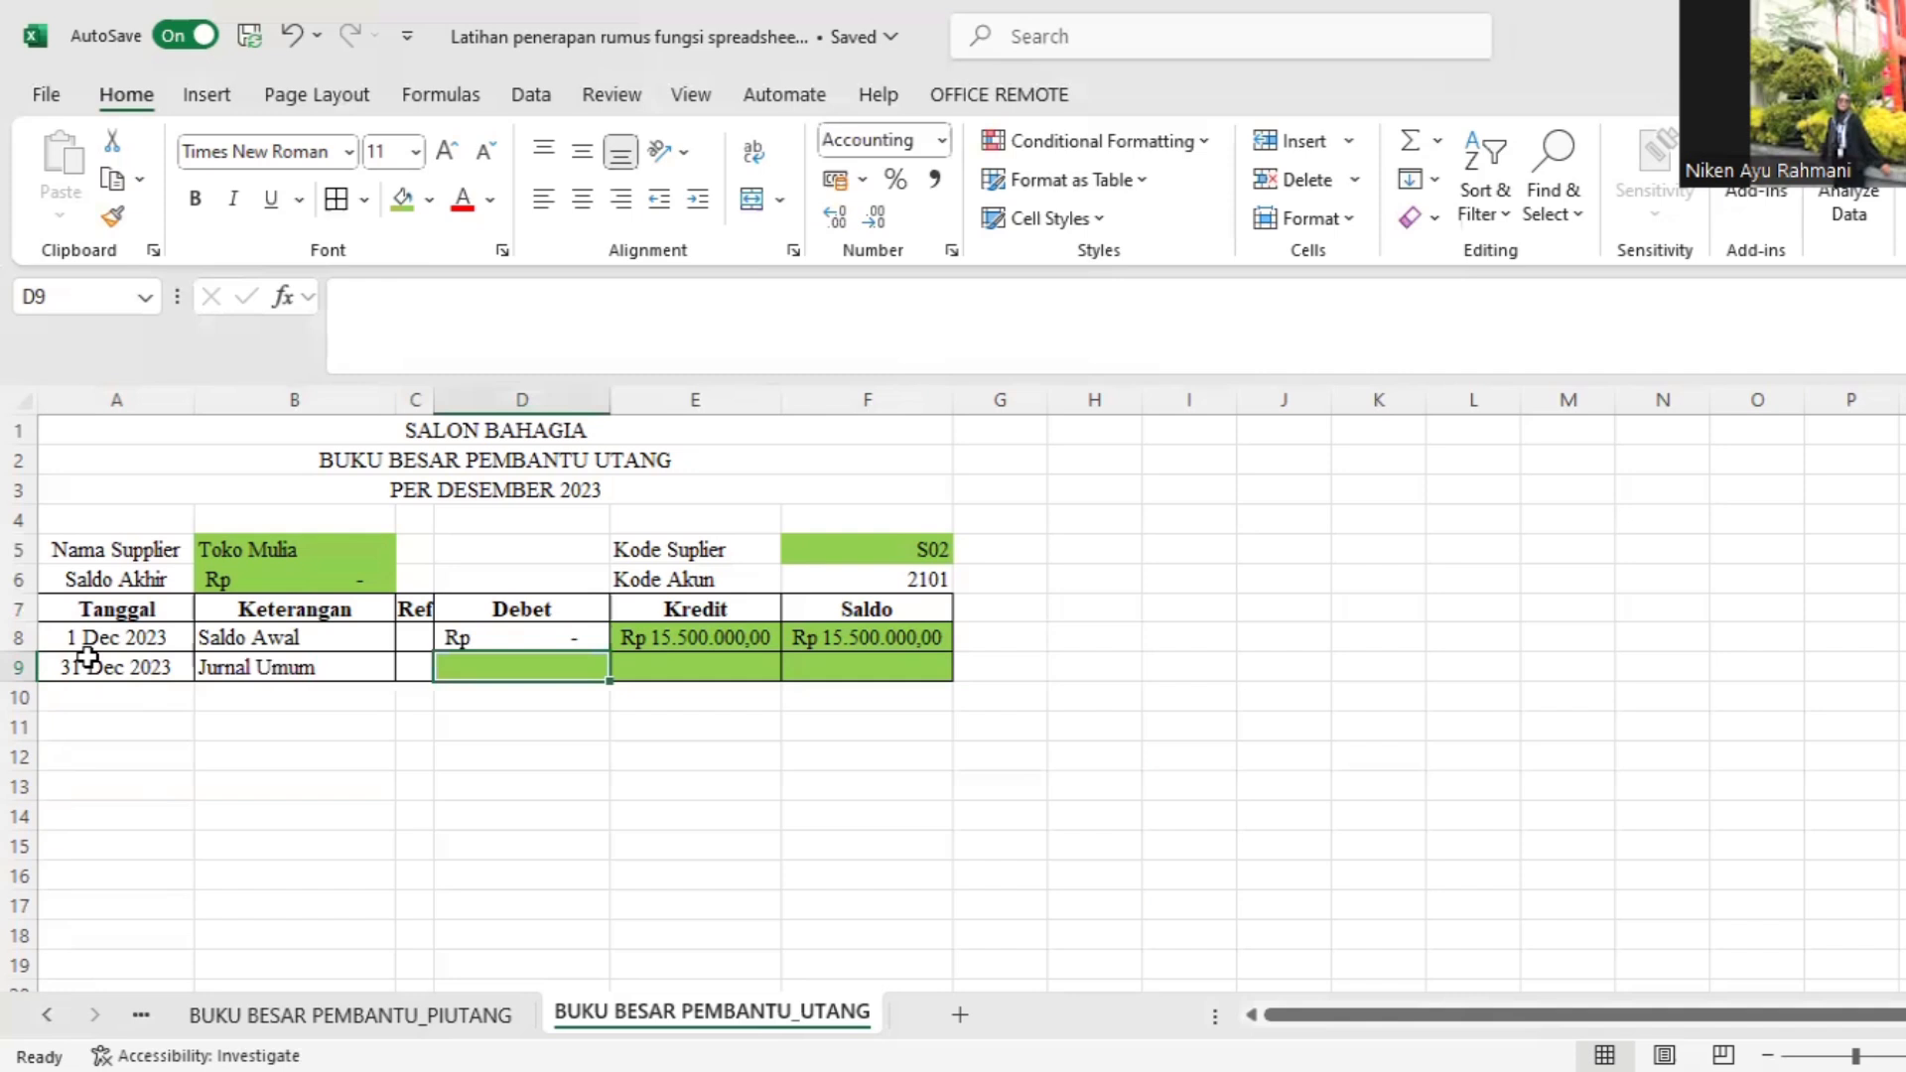
pyautogui.write('=')
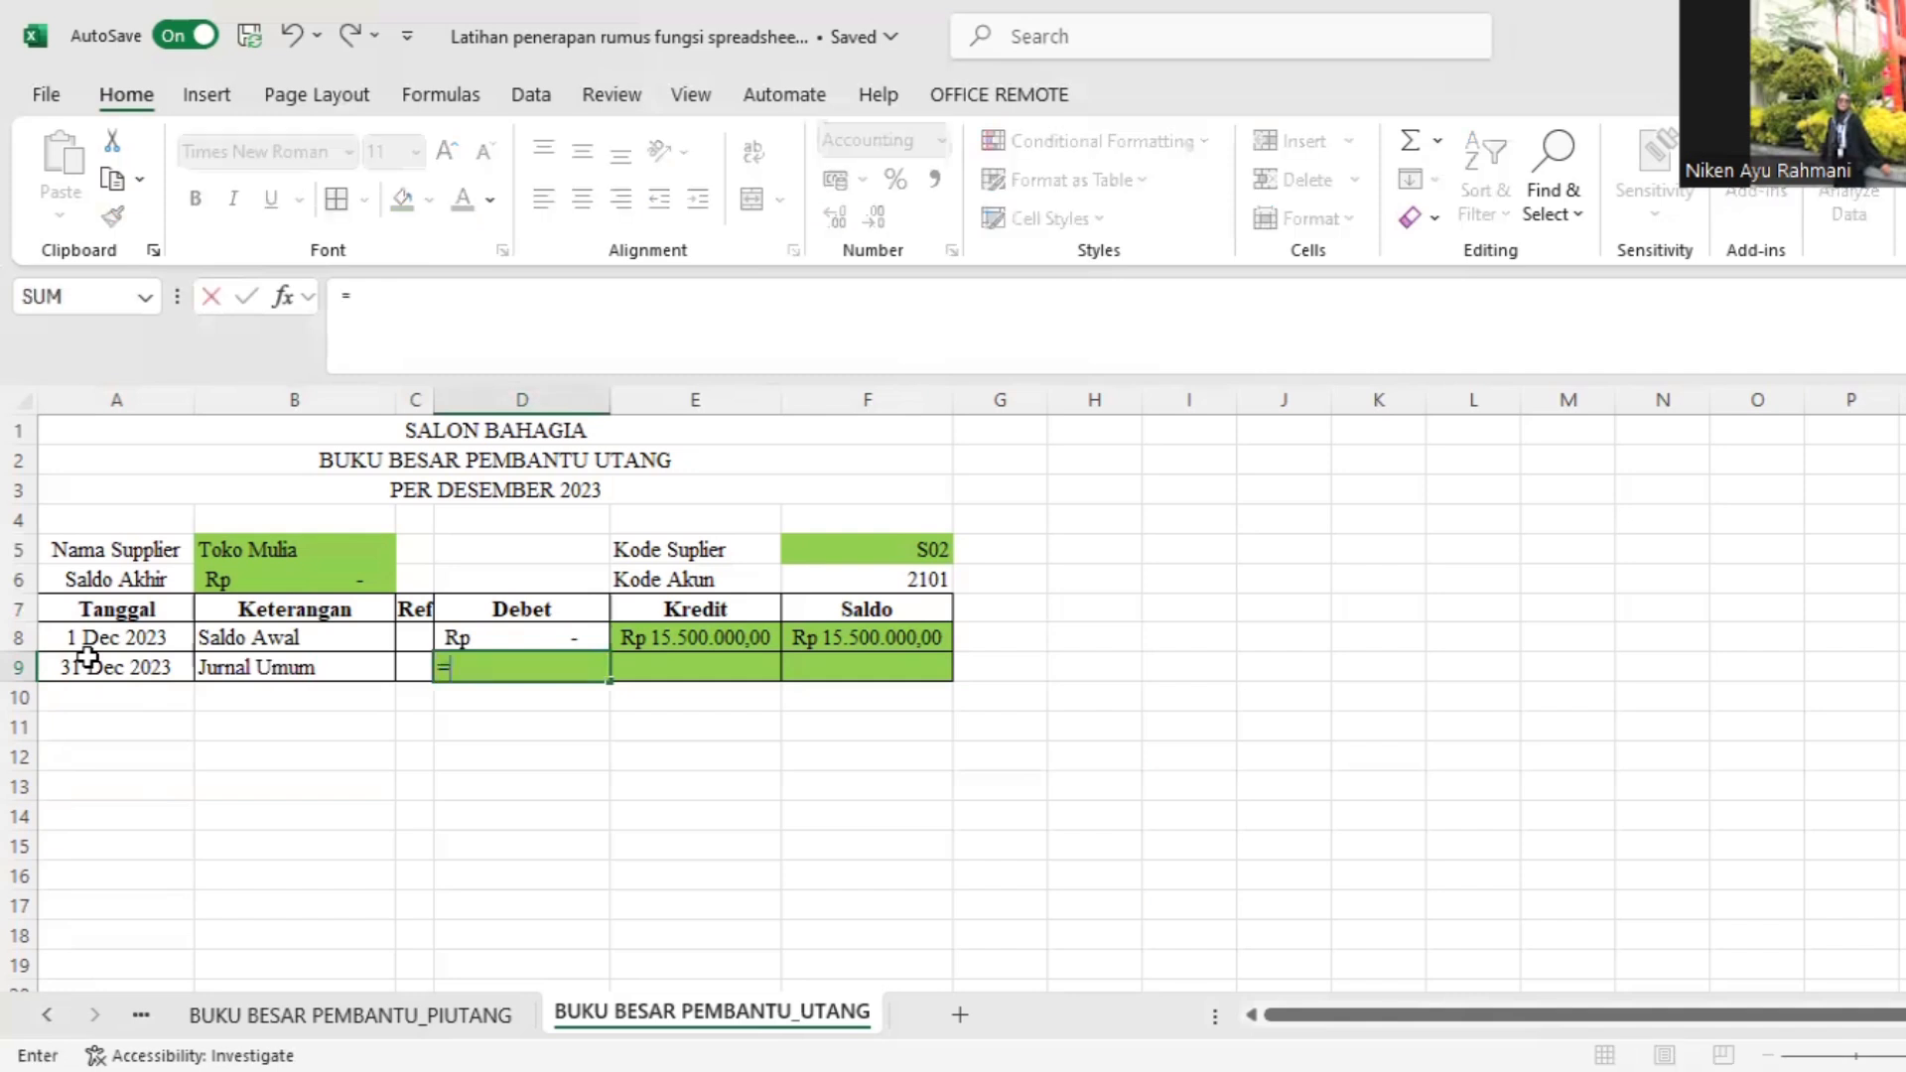
pyautogui.write('if(')
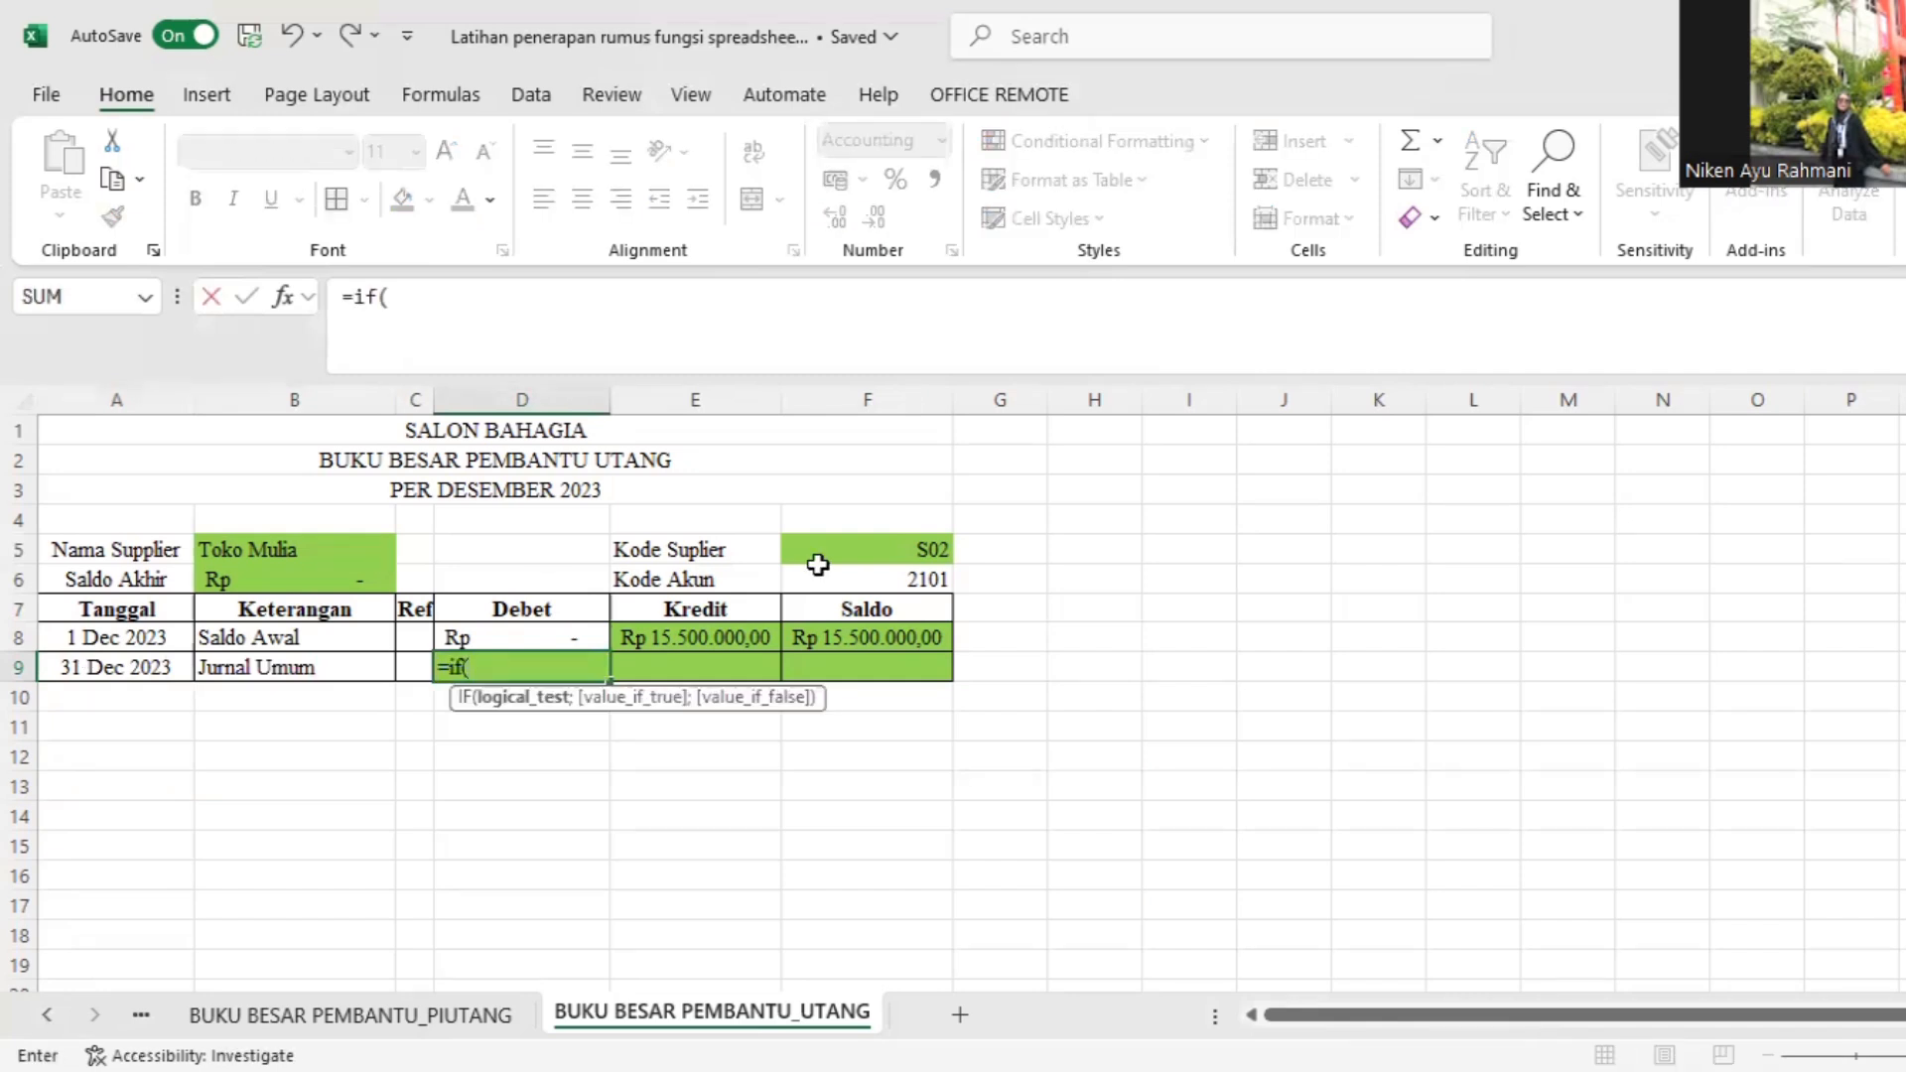
pyautogui.click(850, 559)
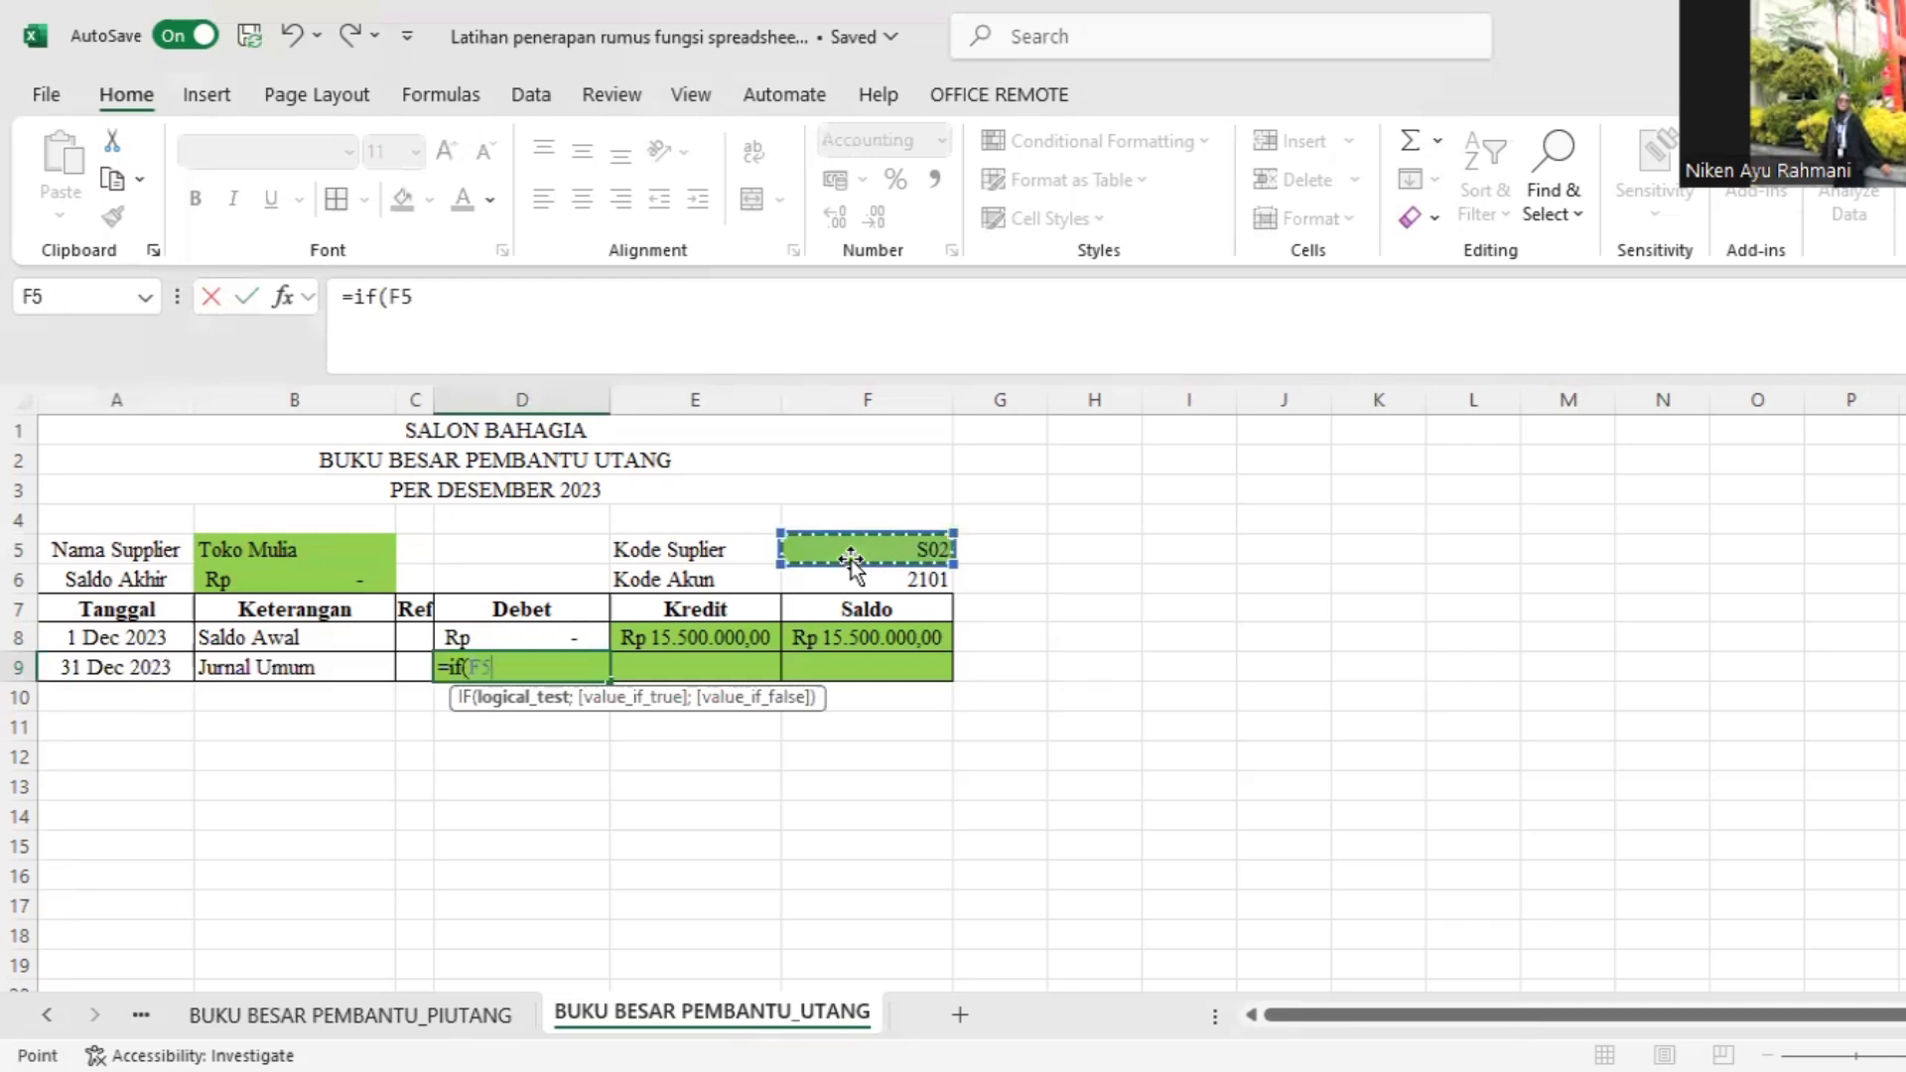
pyautogui.write('="')
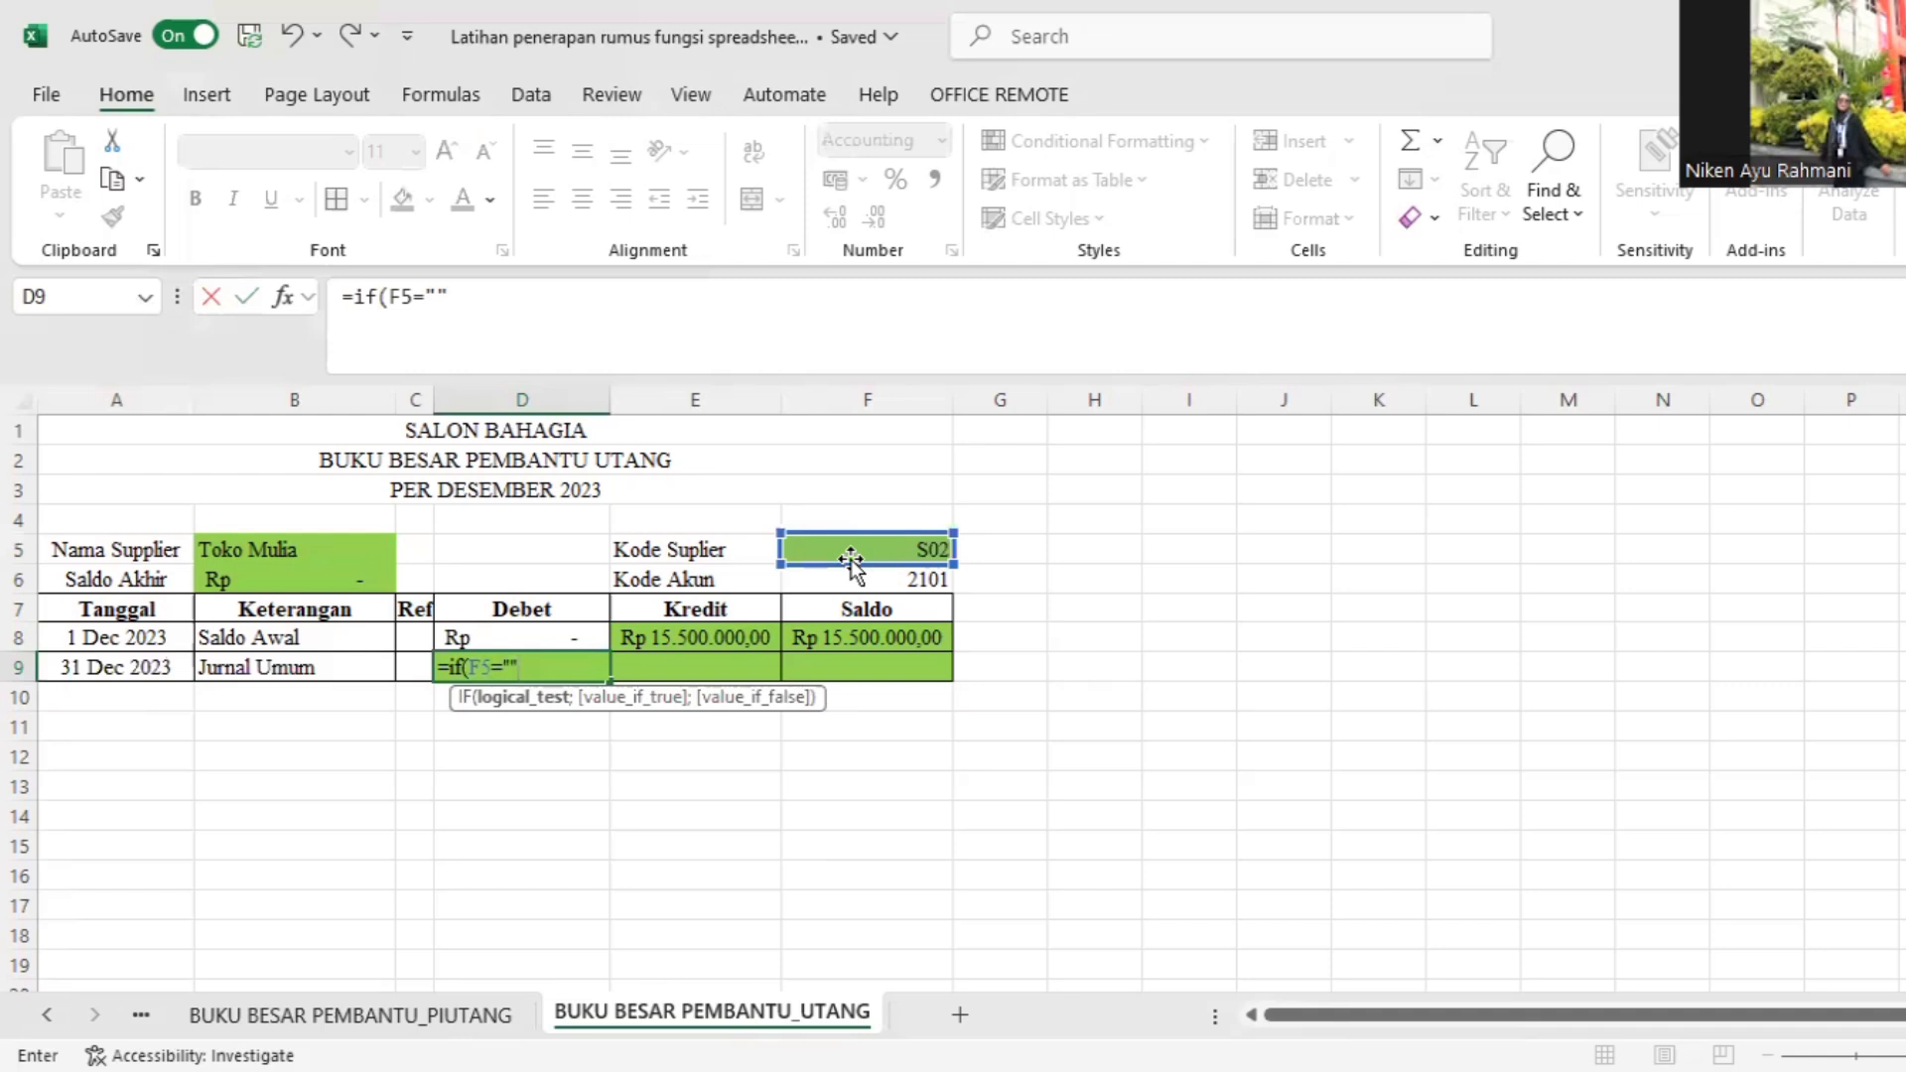
pyautogui.write(';"";')
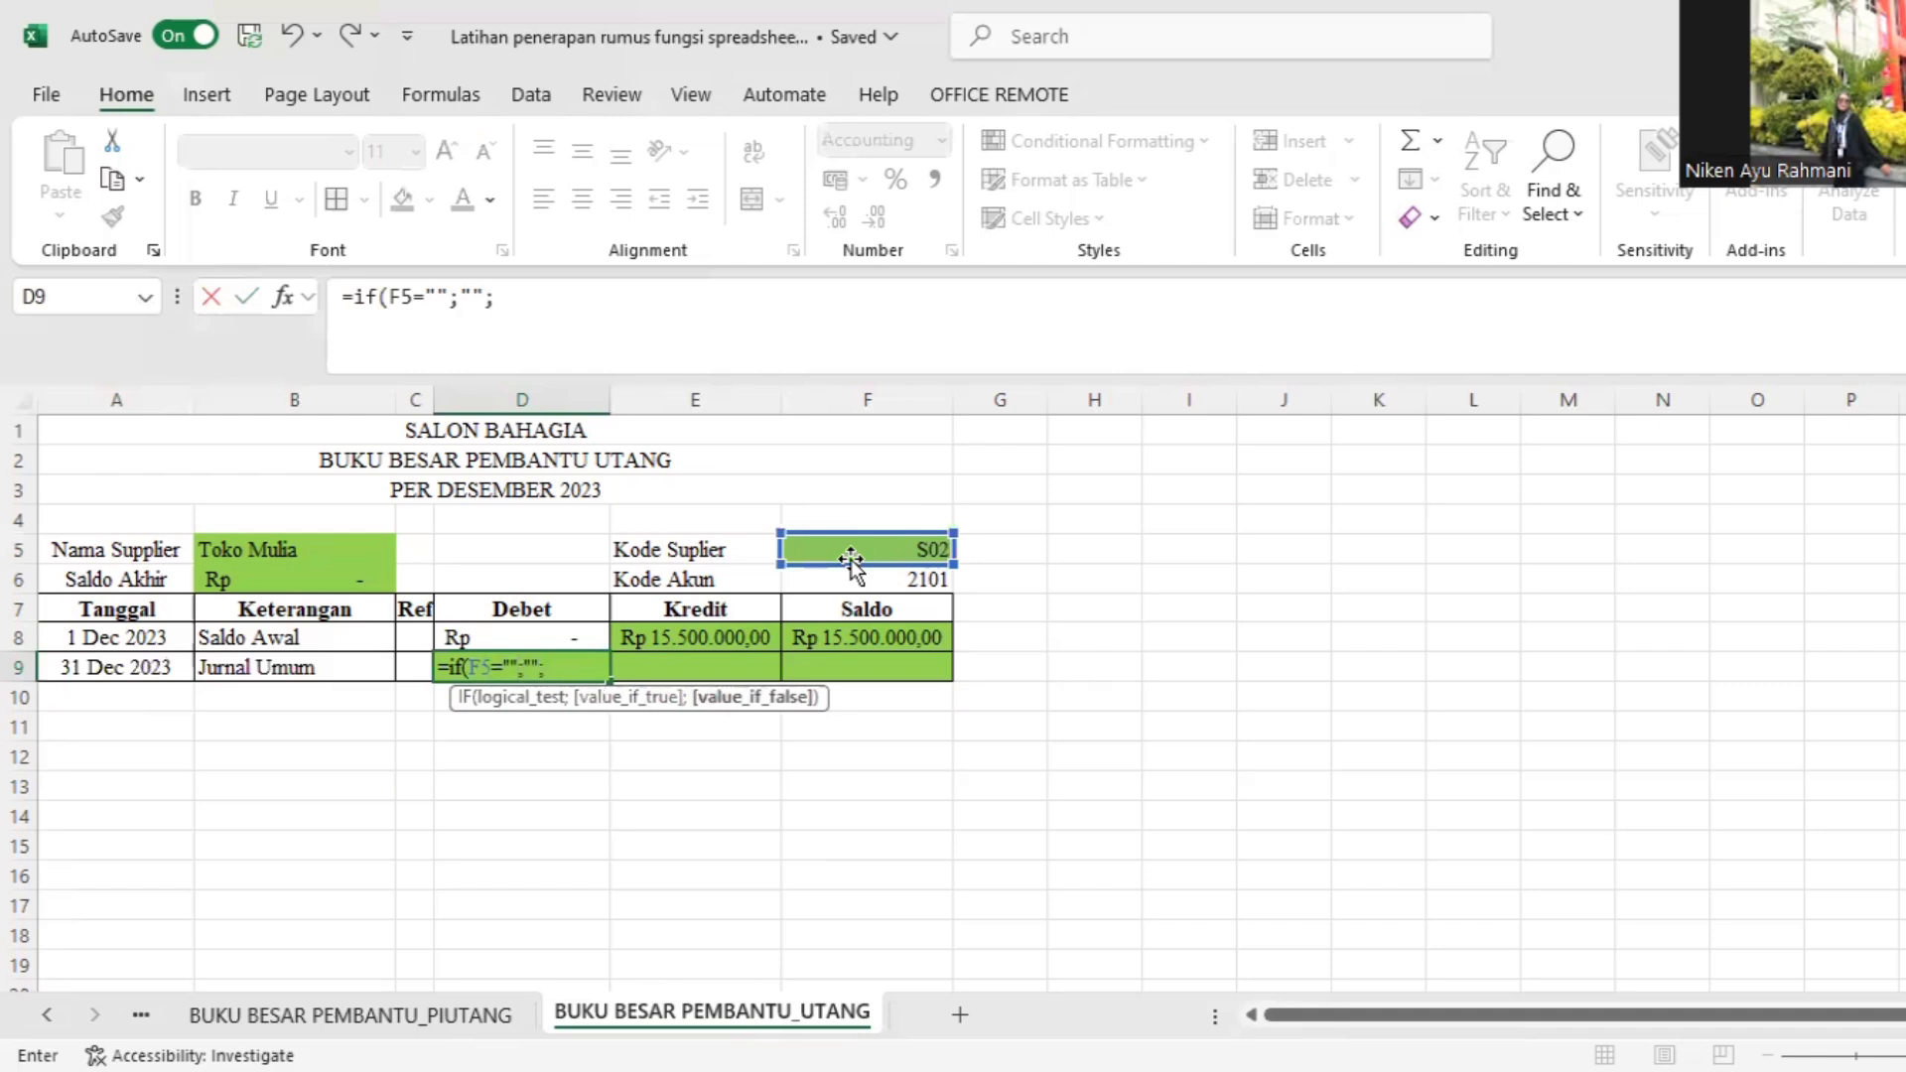
pyautogui.write('sumif(')
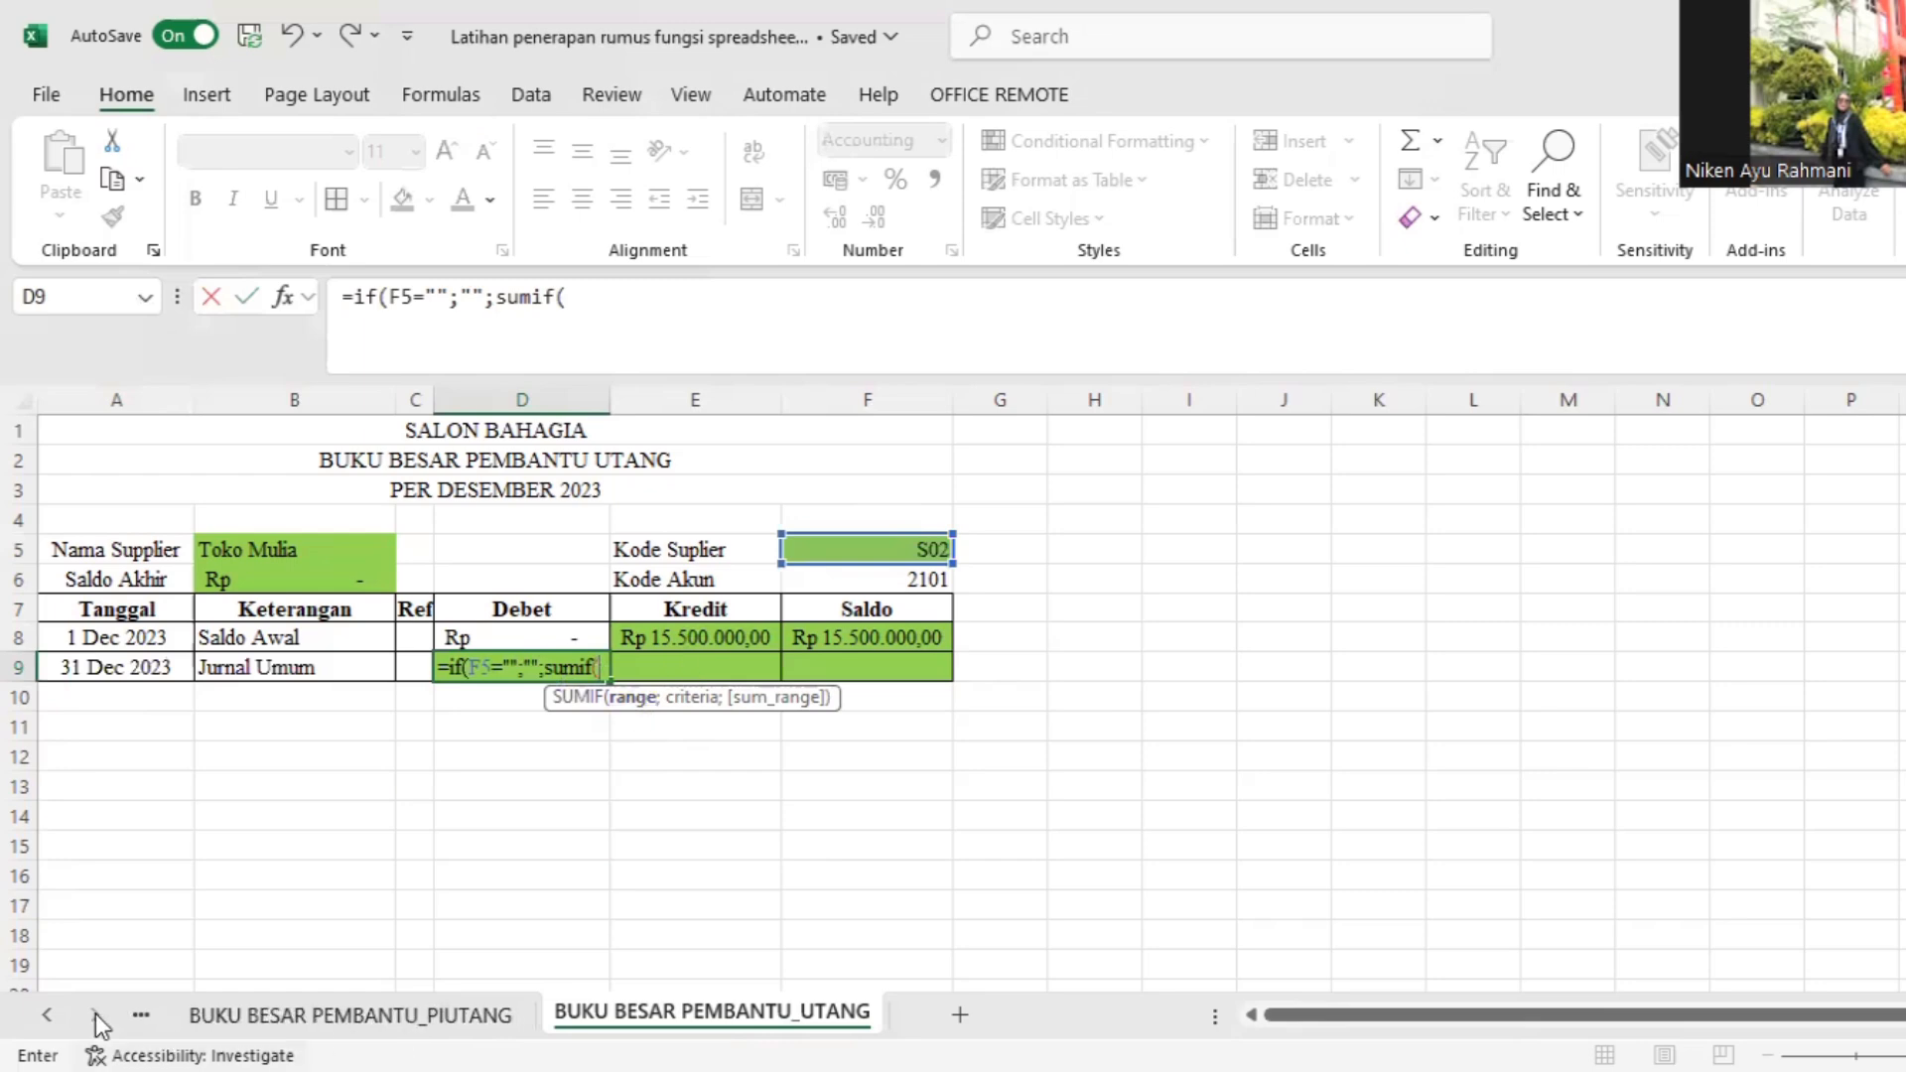
# Step: Set the SUMIF range in the D9 formula to the absolute Kode Costumer/Supplier cells $D$6:$D$26 on the JURNAL UMUM sheet
pyautogui.click(139, 1022)
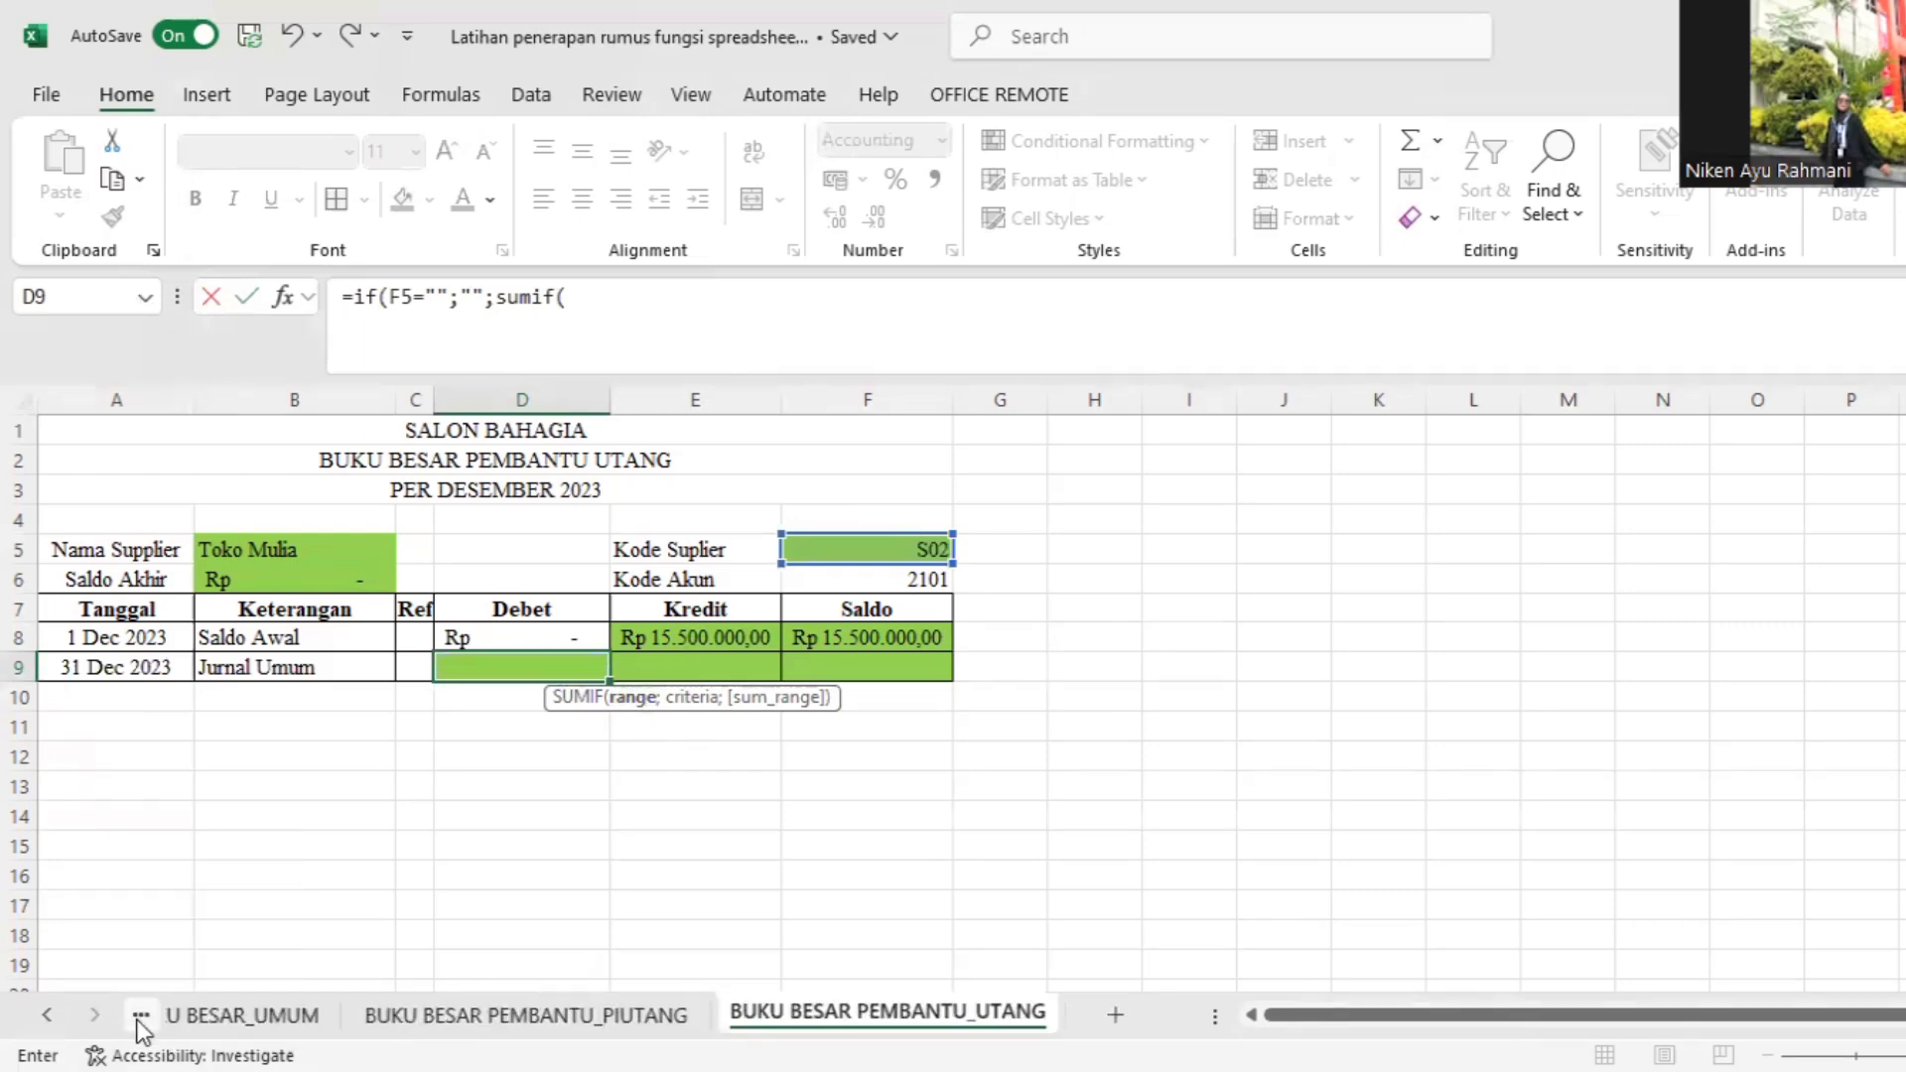
pyautogui.click(154, 1022)
pyautogui.click(141, 1014)
pyautogui.click(198, 1014)
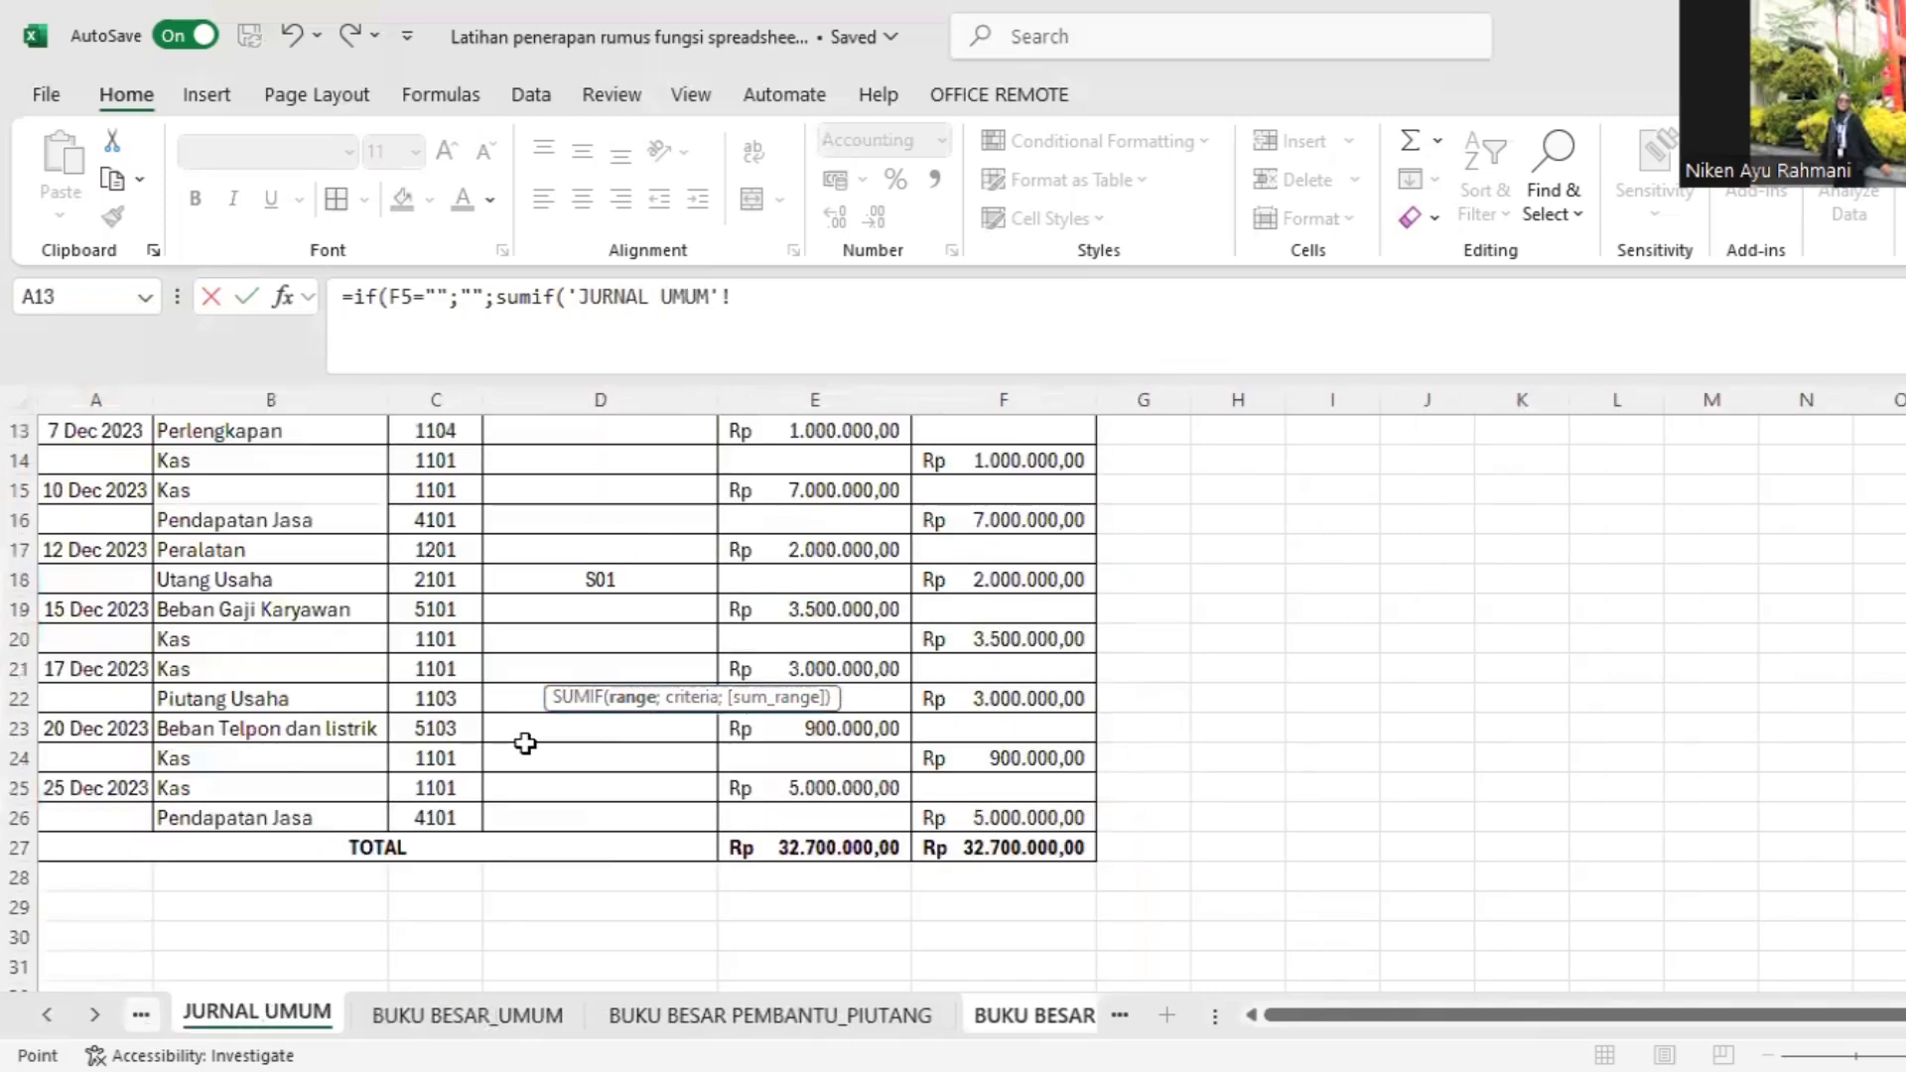
pyautogui.scroll(2, 525, 744)
pyautogui.scroll(3, 525, 743)
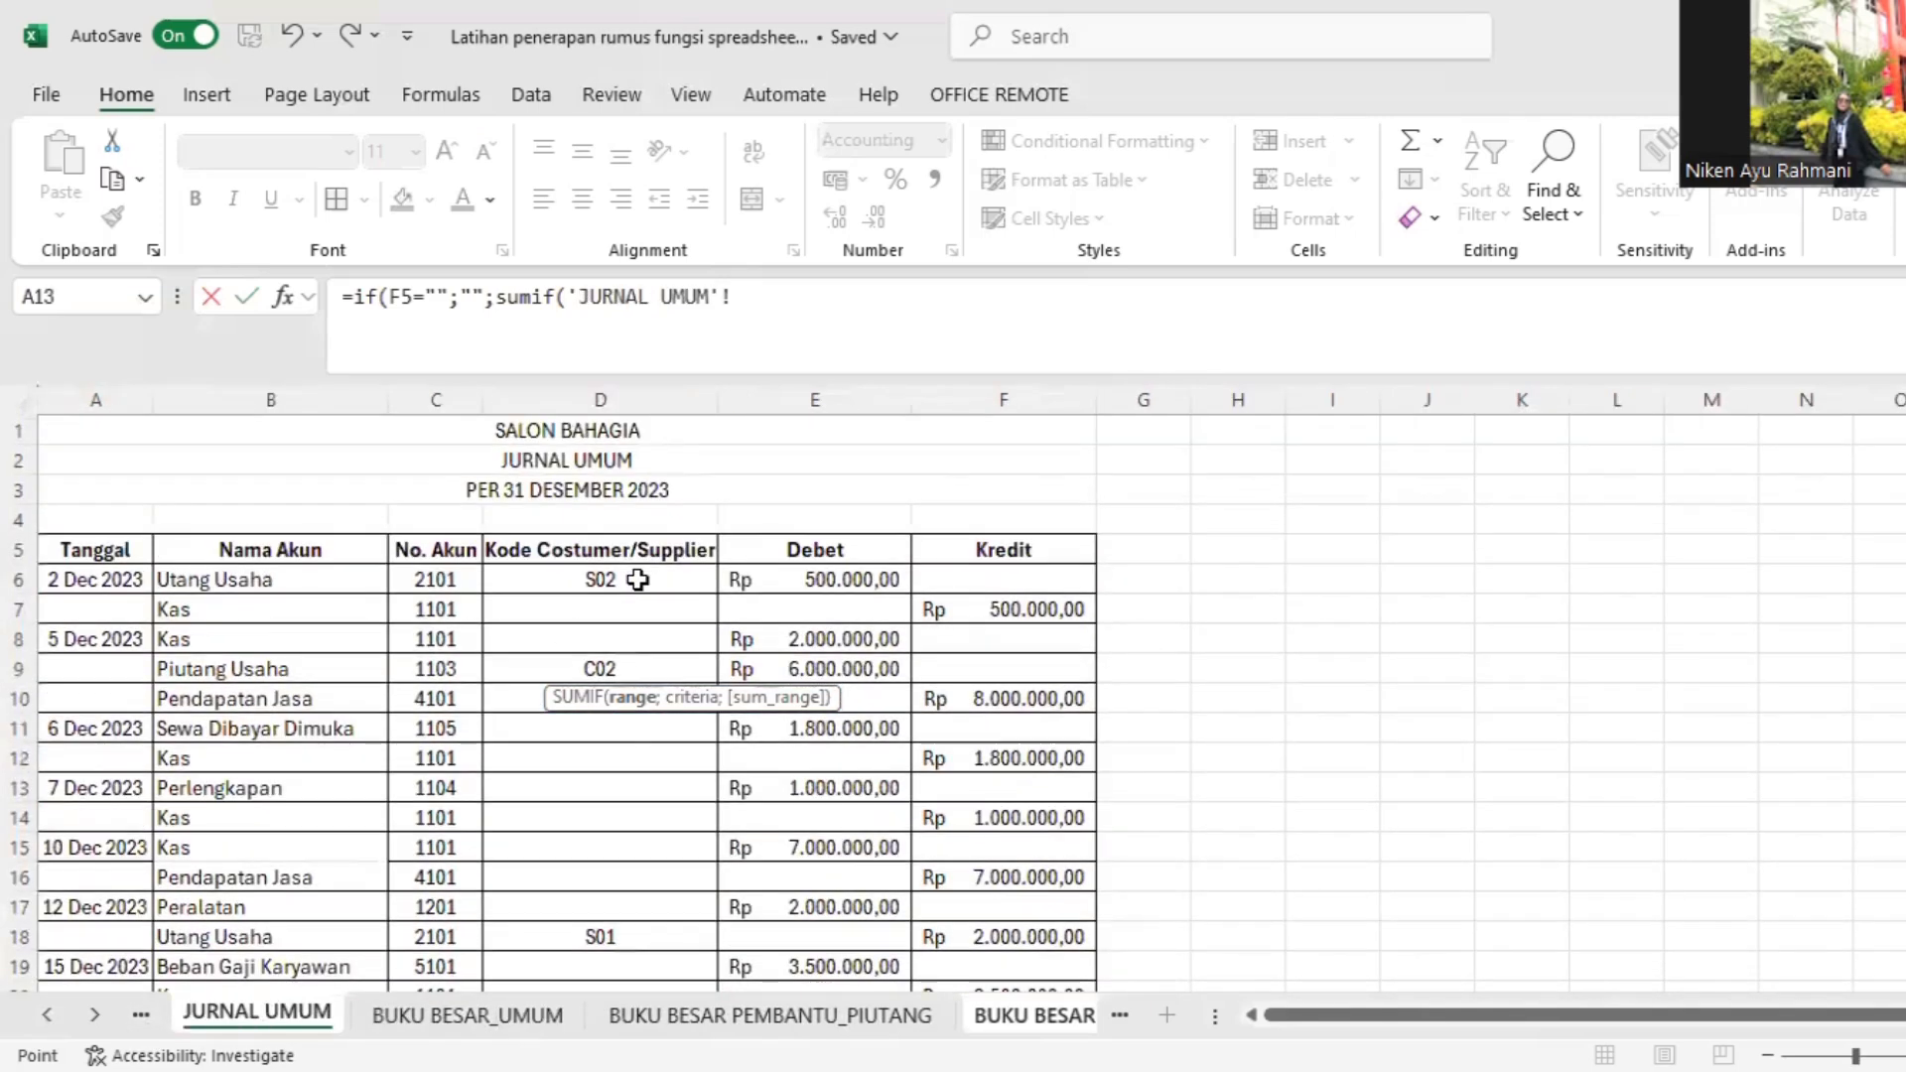
pyautogui.click(628, 580)
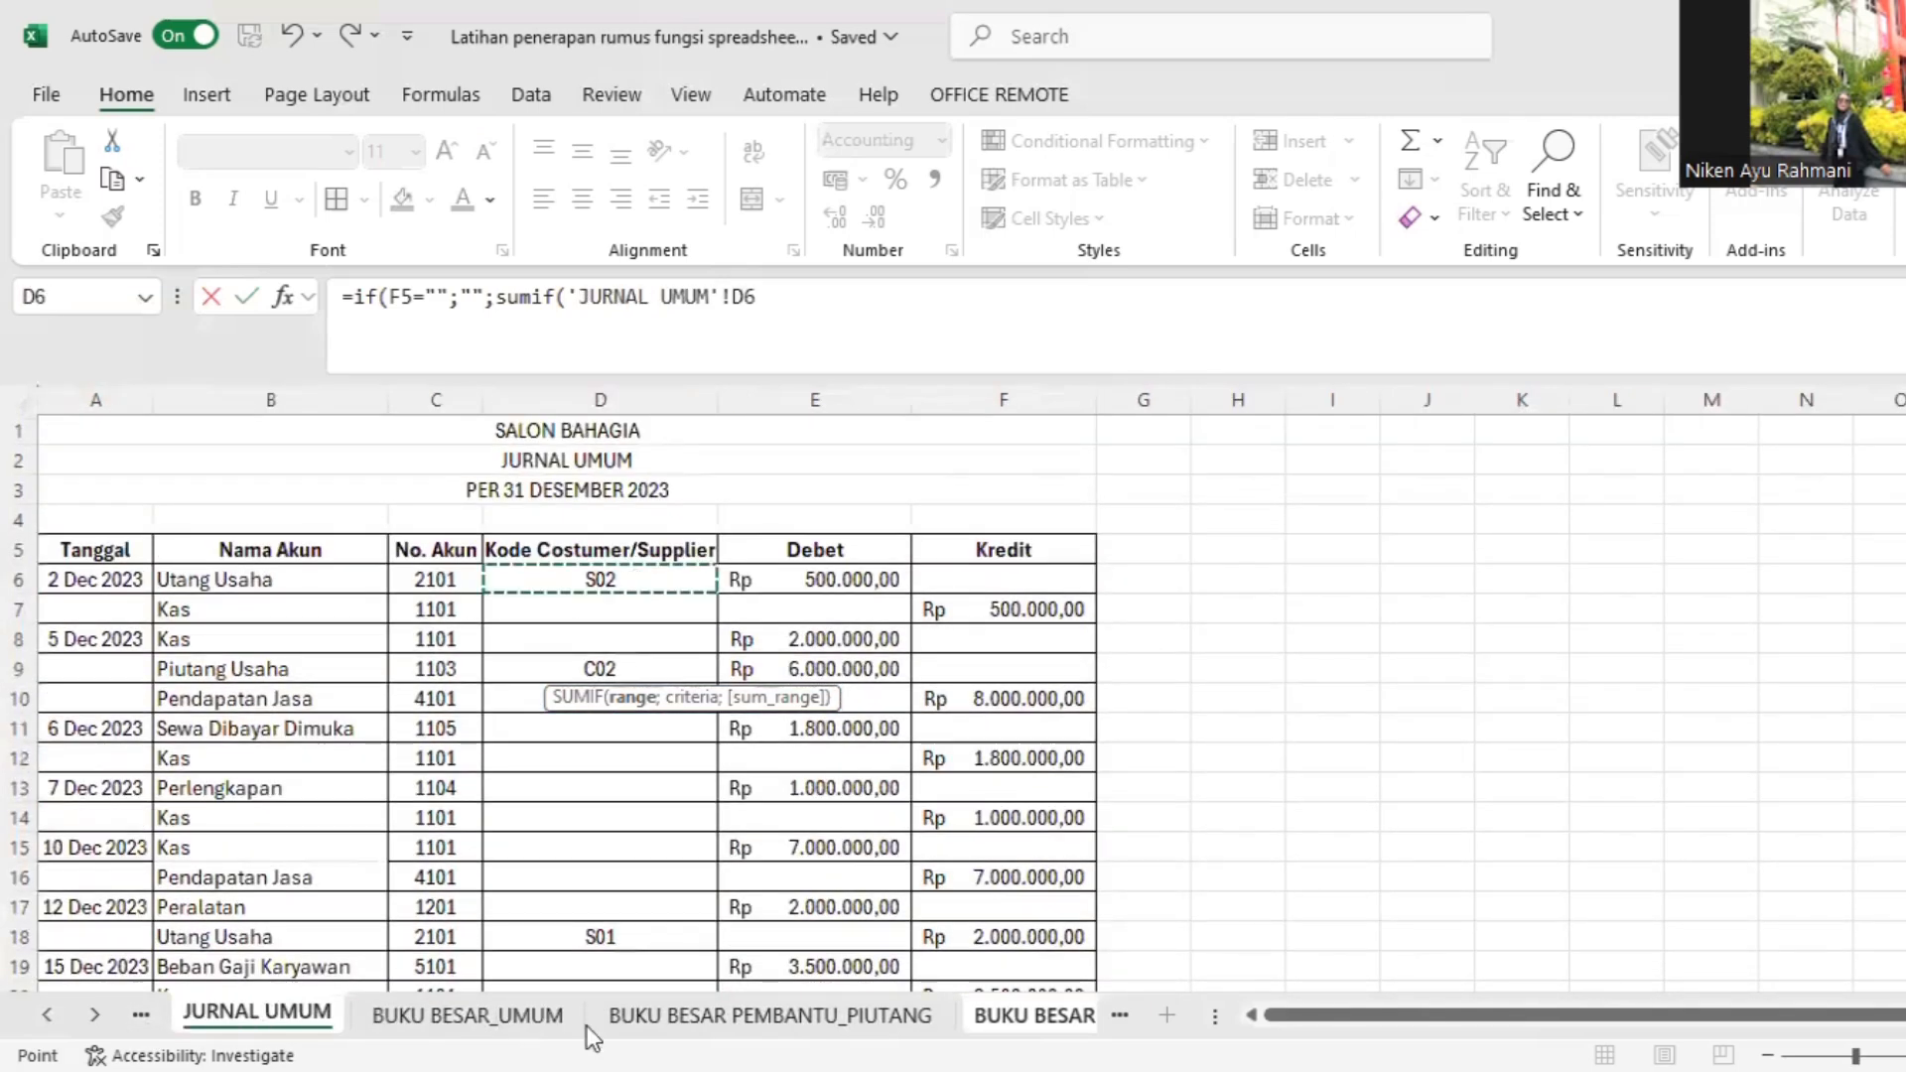
pyautogui.scroll(-3, 605, 913)
pyautogui.keyDown('shift'); pyautogui.click(595, 893); pyautogui.keyUp('shift')
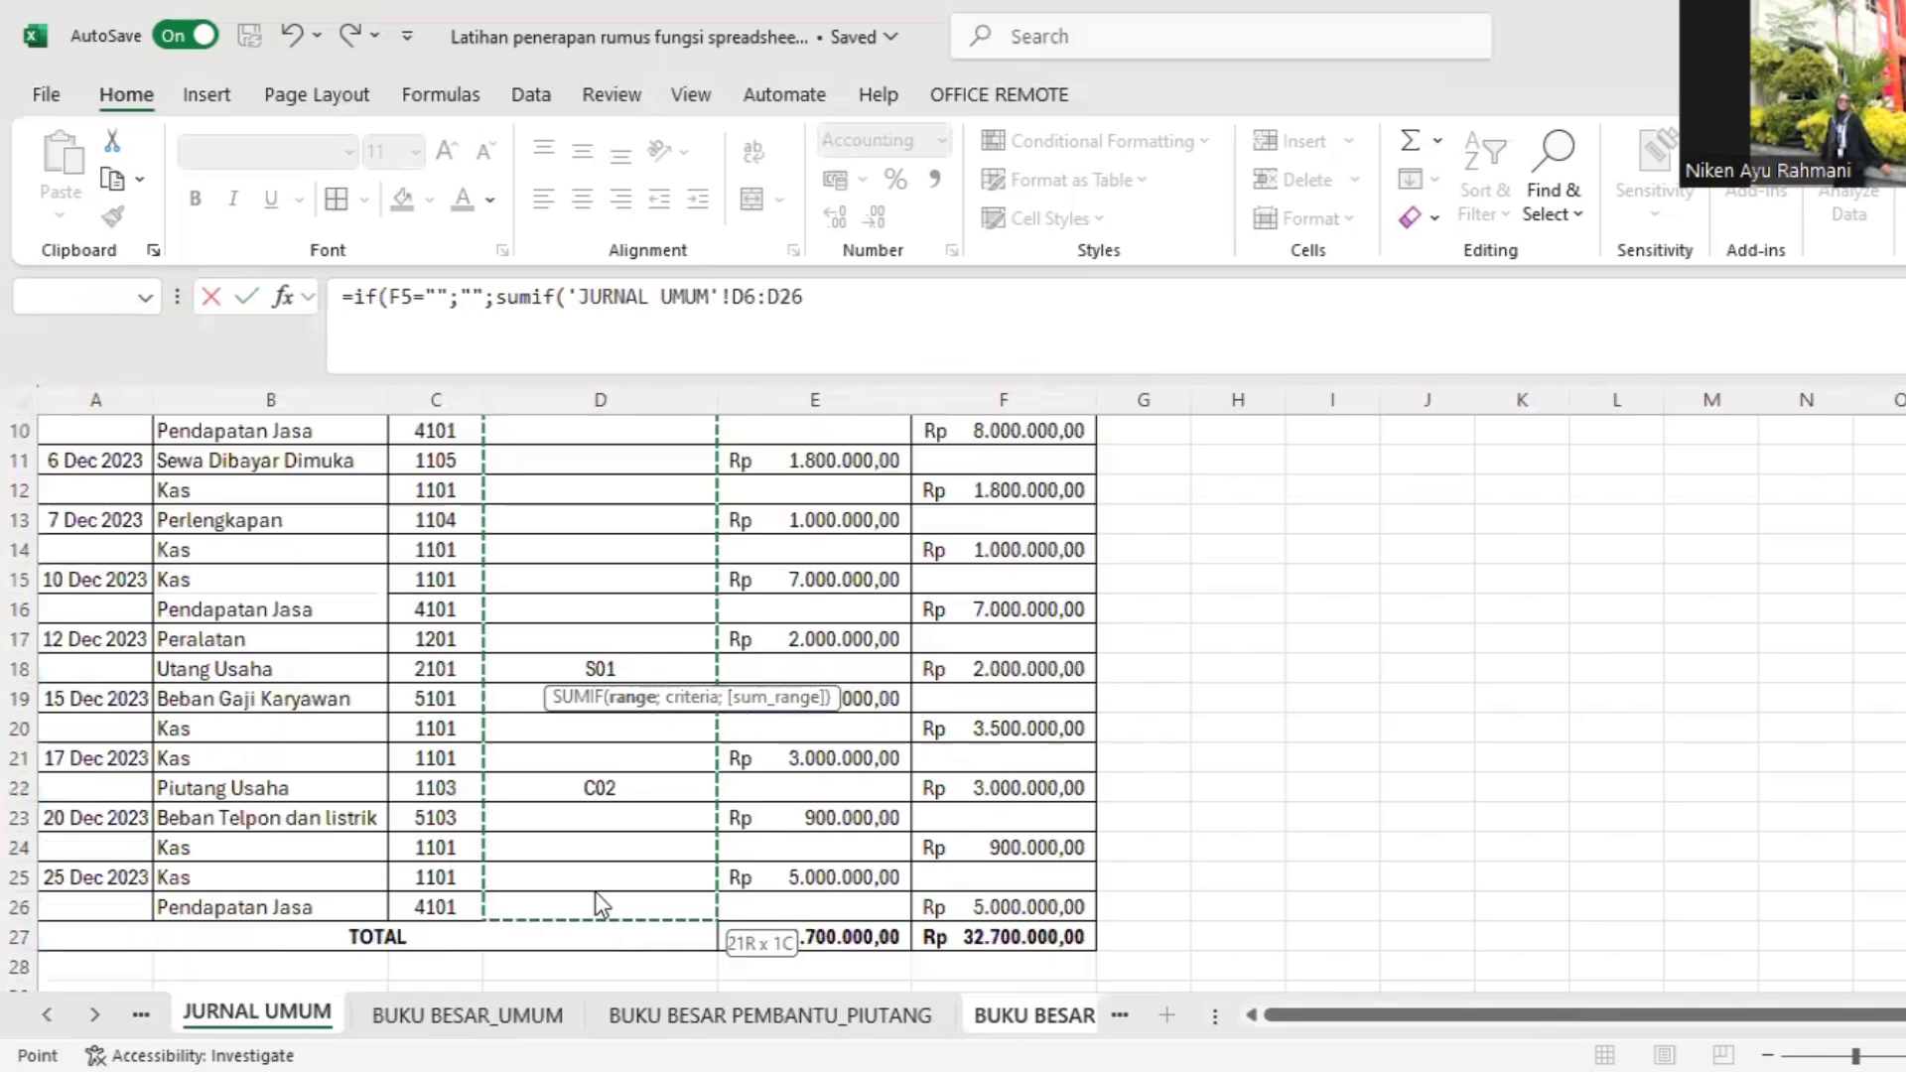
pyautogui.press('F4')
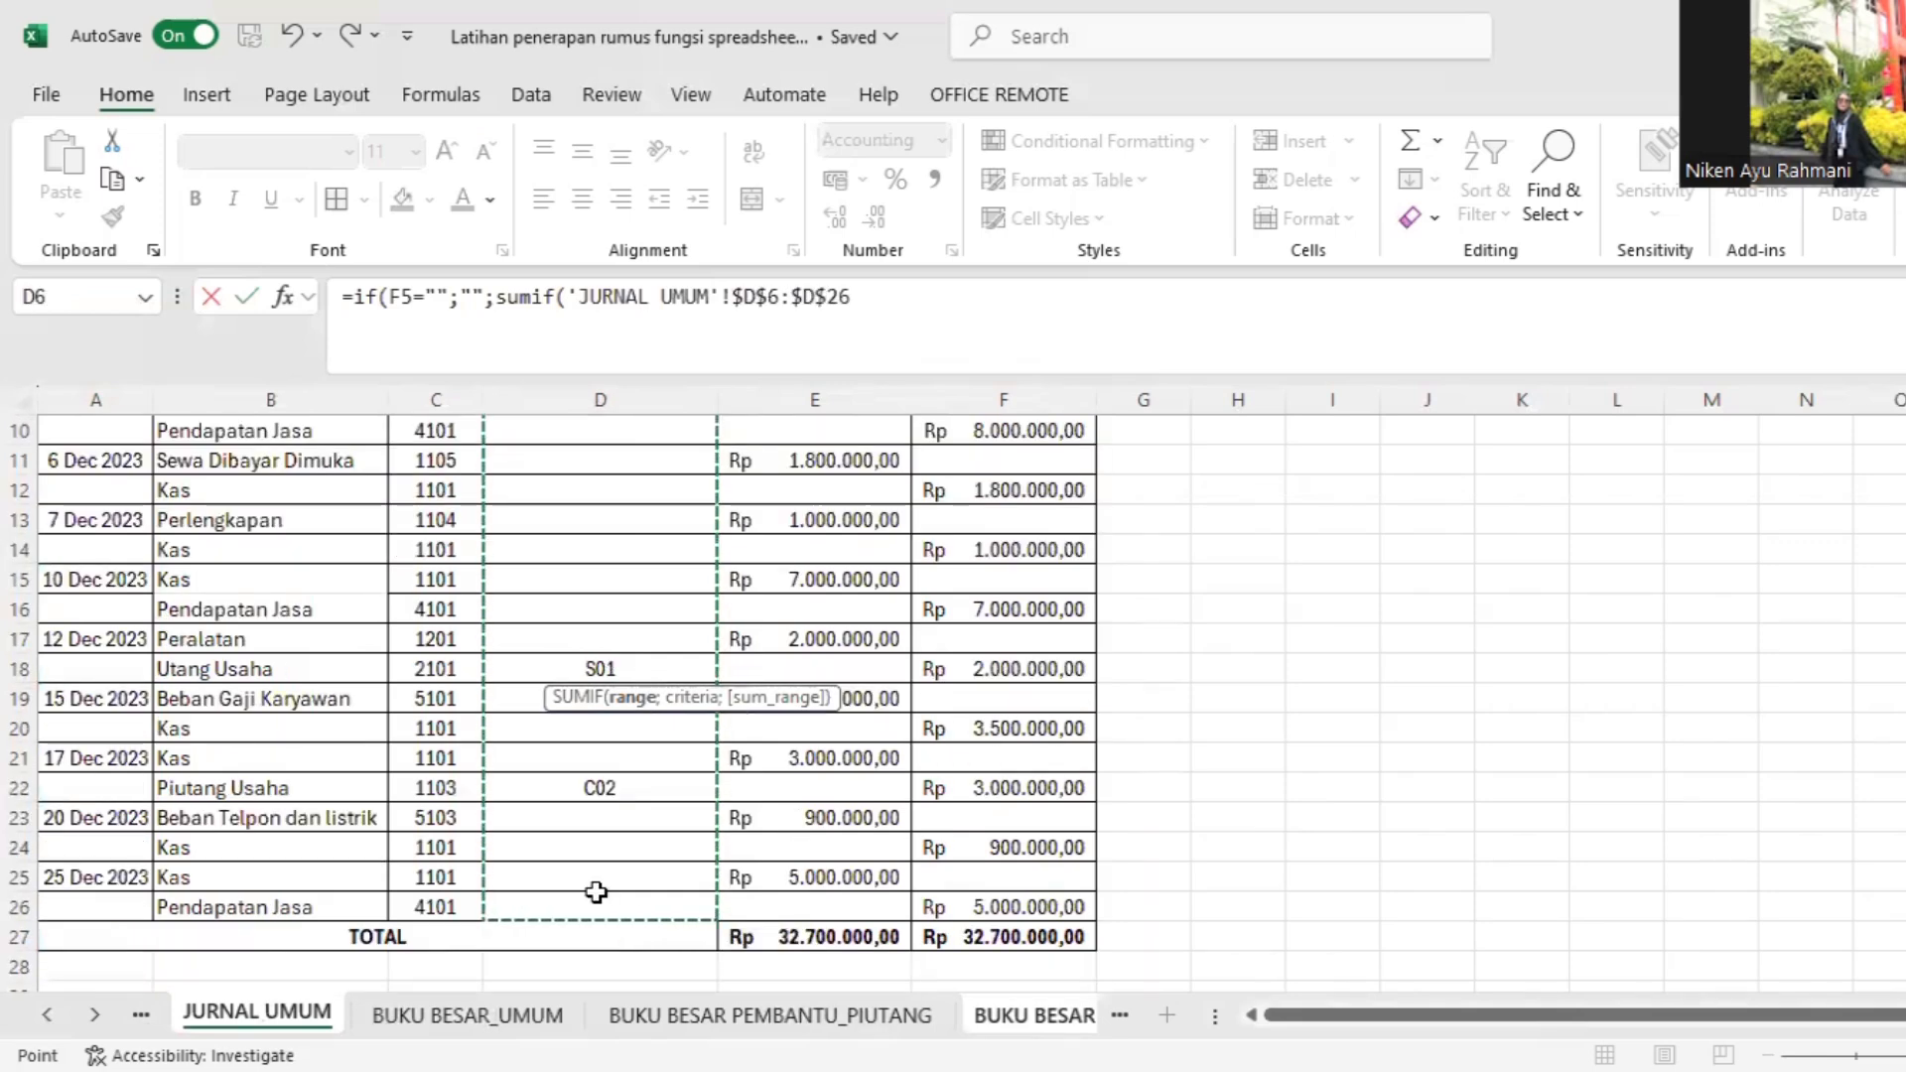
pyautogui.write(';')
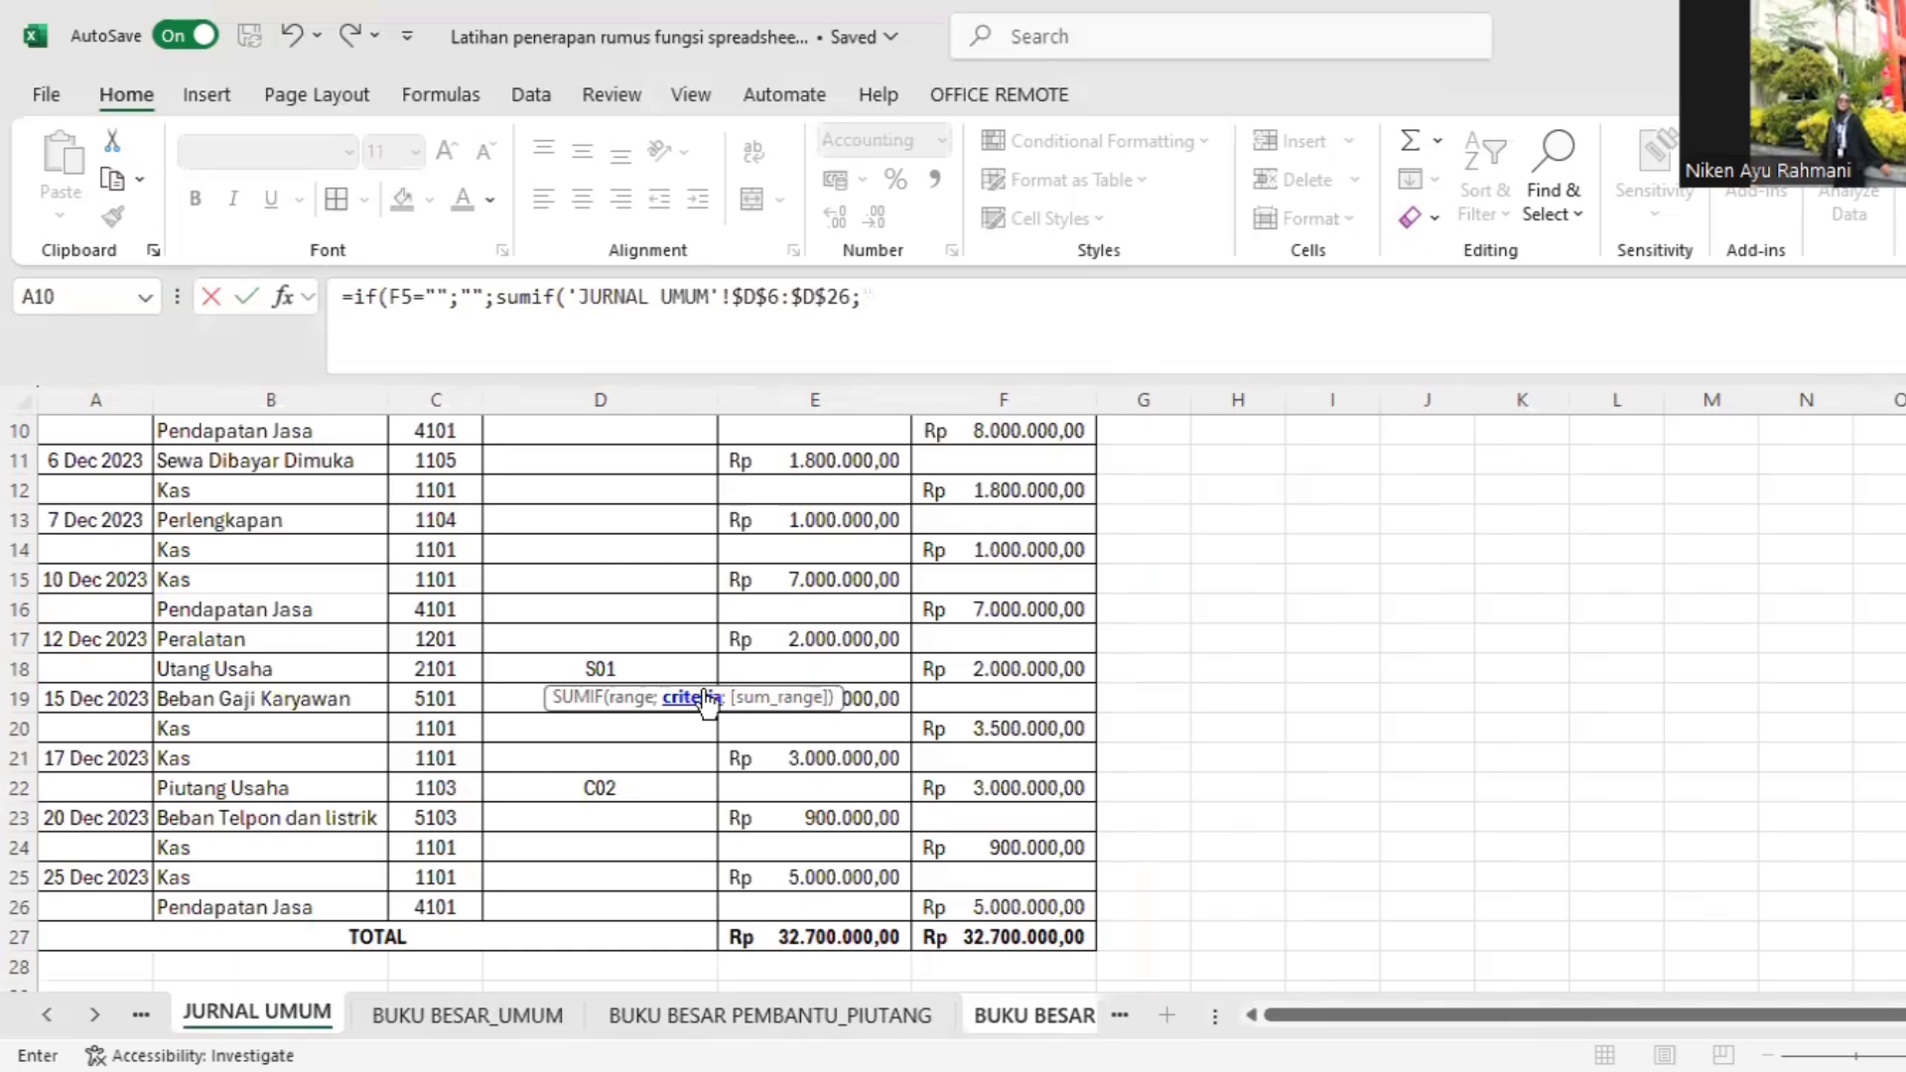
# Step: Set the SUMIF criteria in the D9 formula to the Kode Suplier cell F5 on the BUKU BESAR PEMBANTU_UTANG sheet
pyautogui.click(998, 1022)
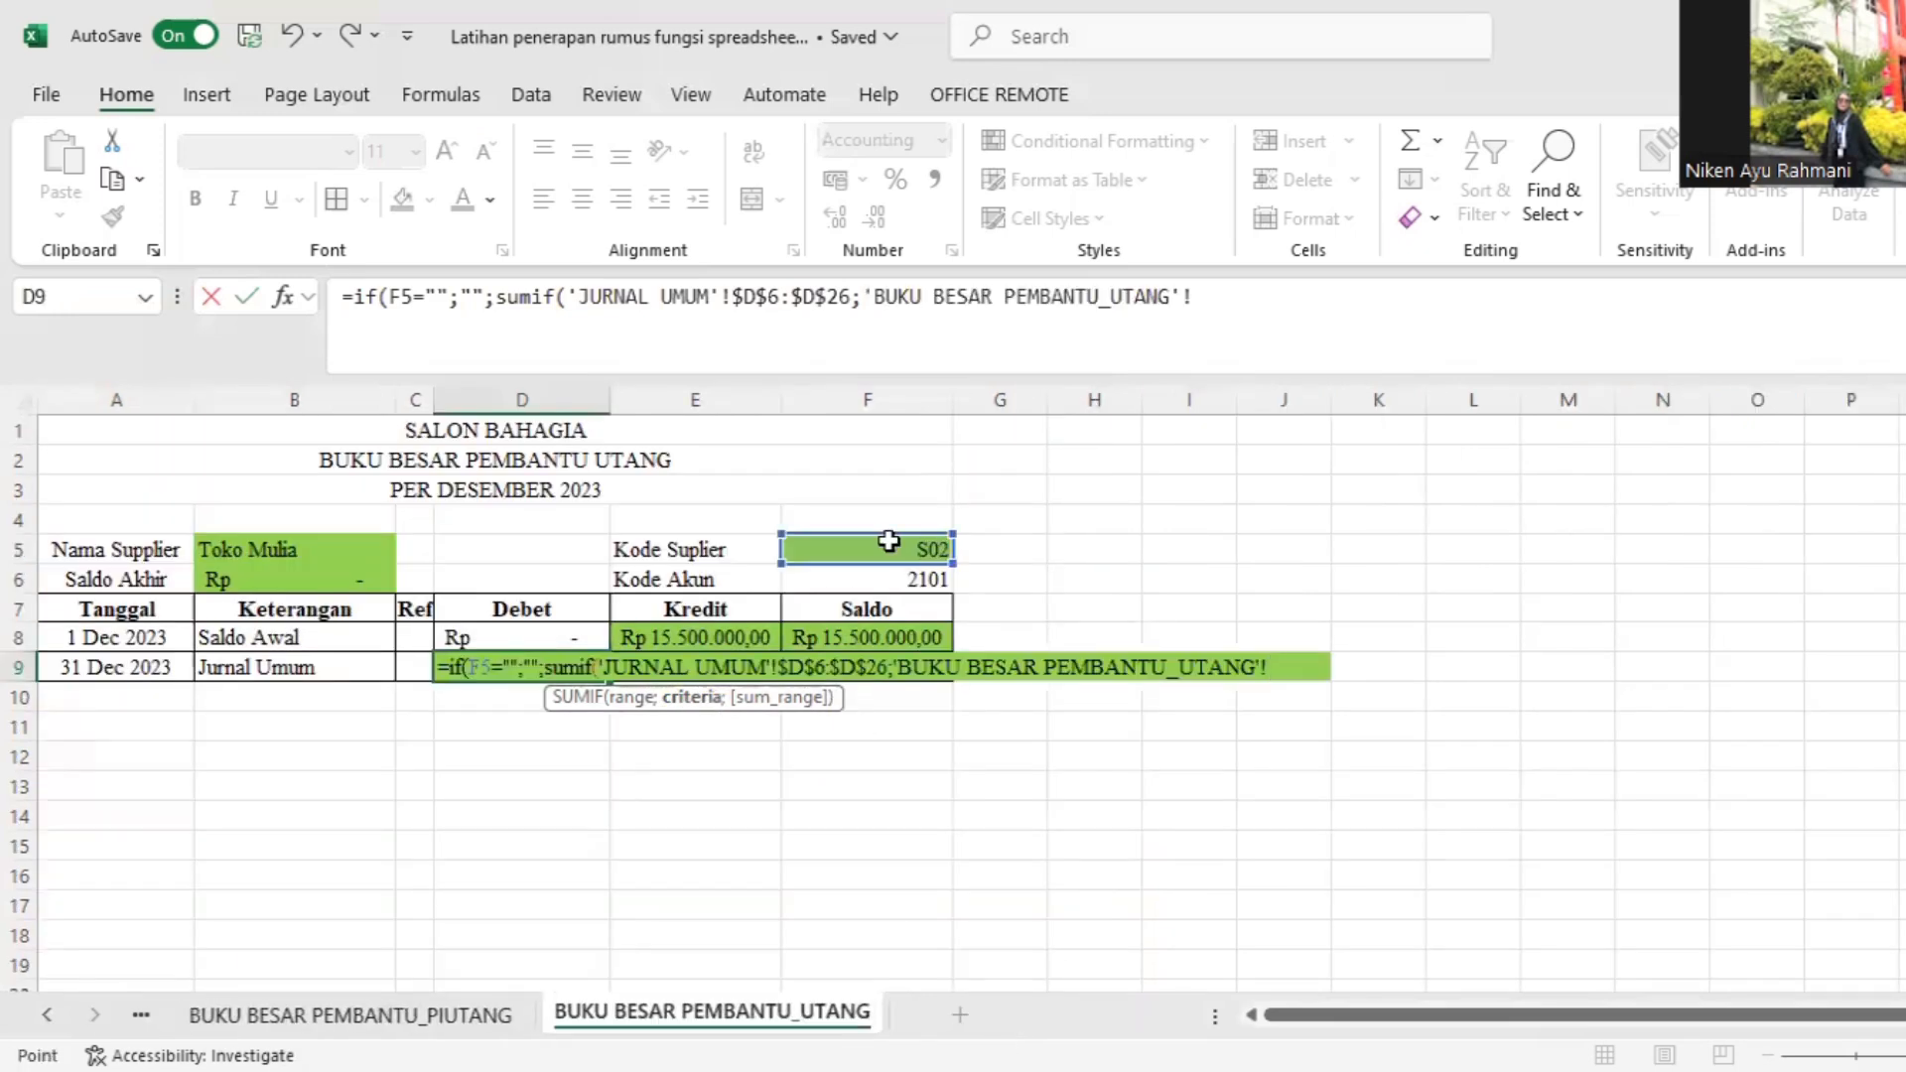
pyautogui.click(846, 552)
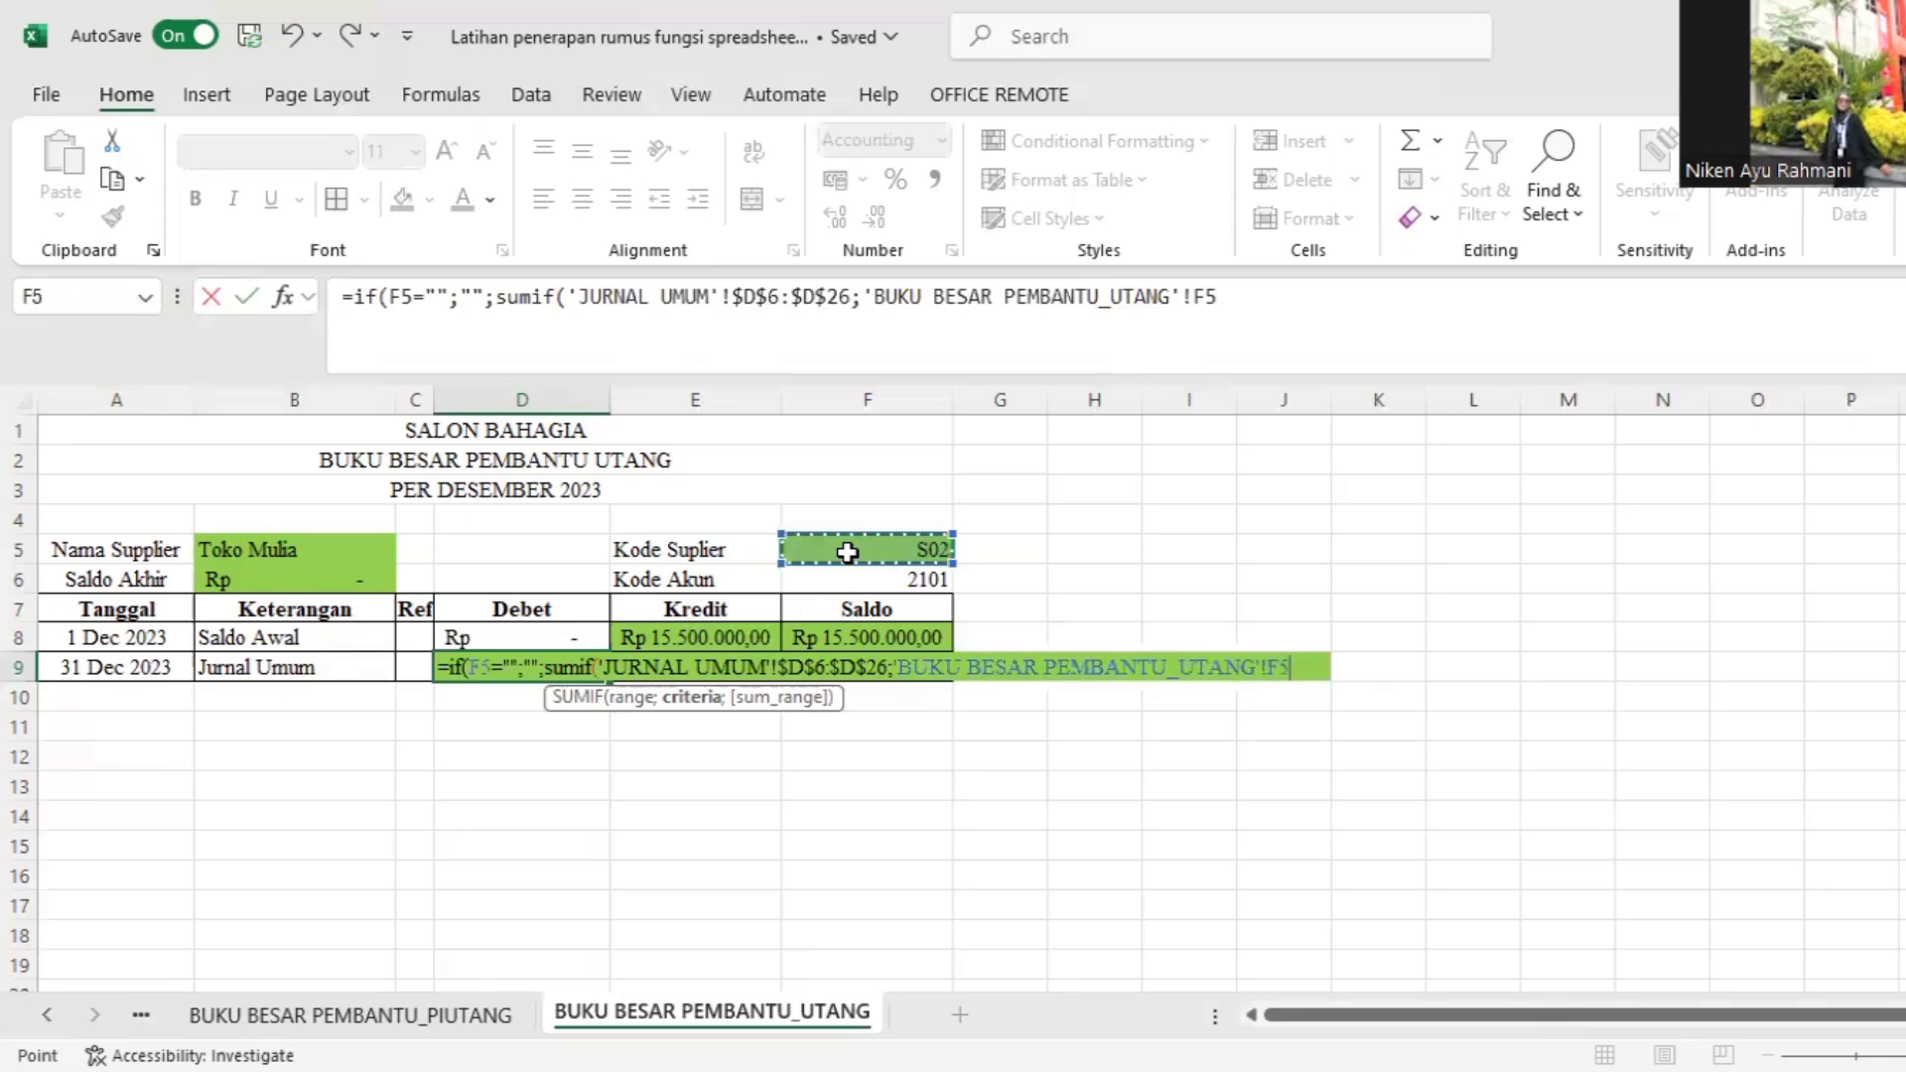
pyautogui.write(';')
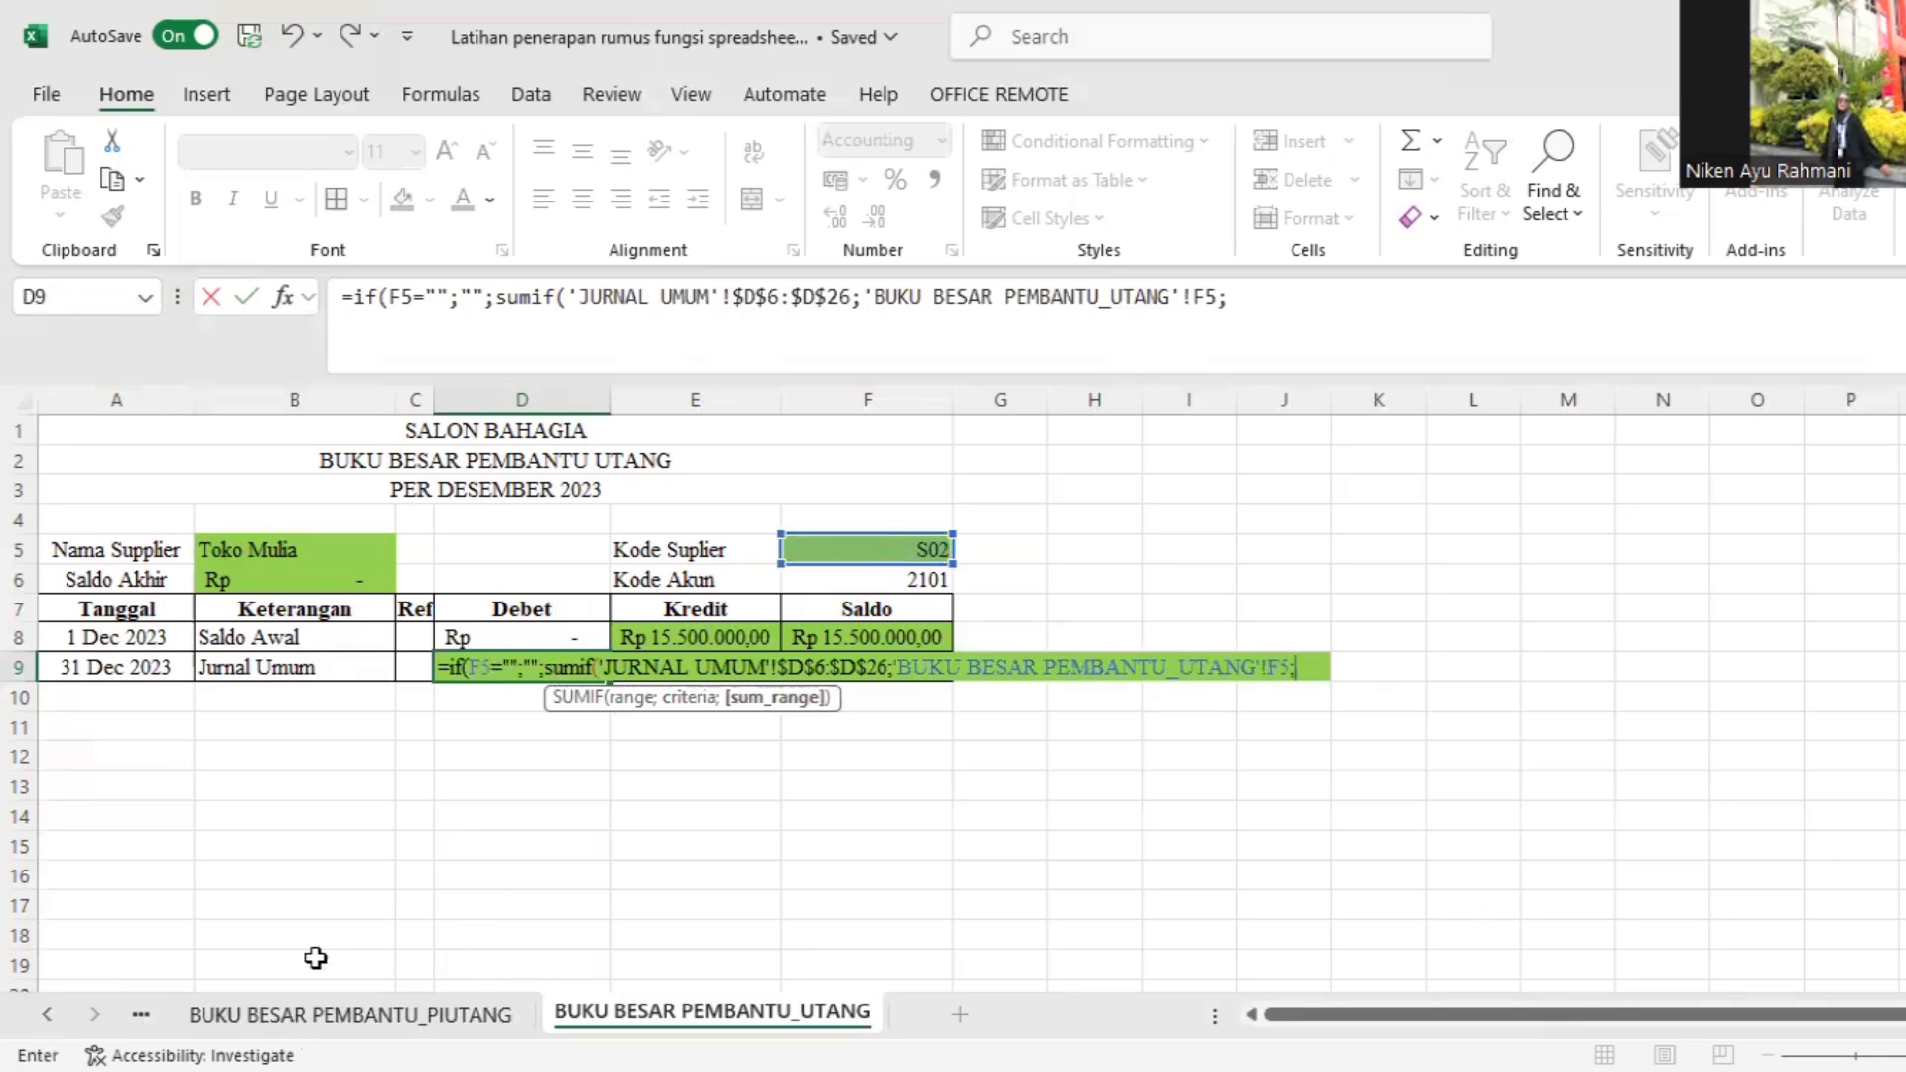
# Step: Complete the D9 formula with the absolute Debet cells $E$6:$E$26 of the JURNAL UMUM sheet as the sum range
pyautogui.click(141, 1016)
pyautogui.click(225, 1026)
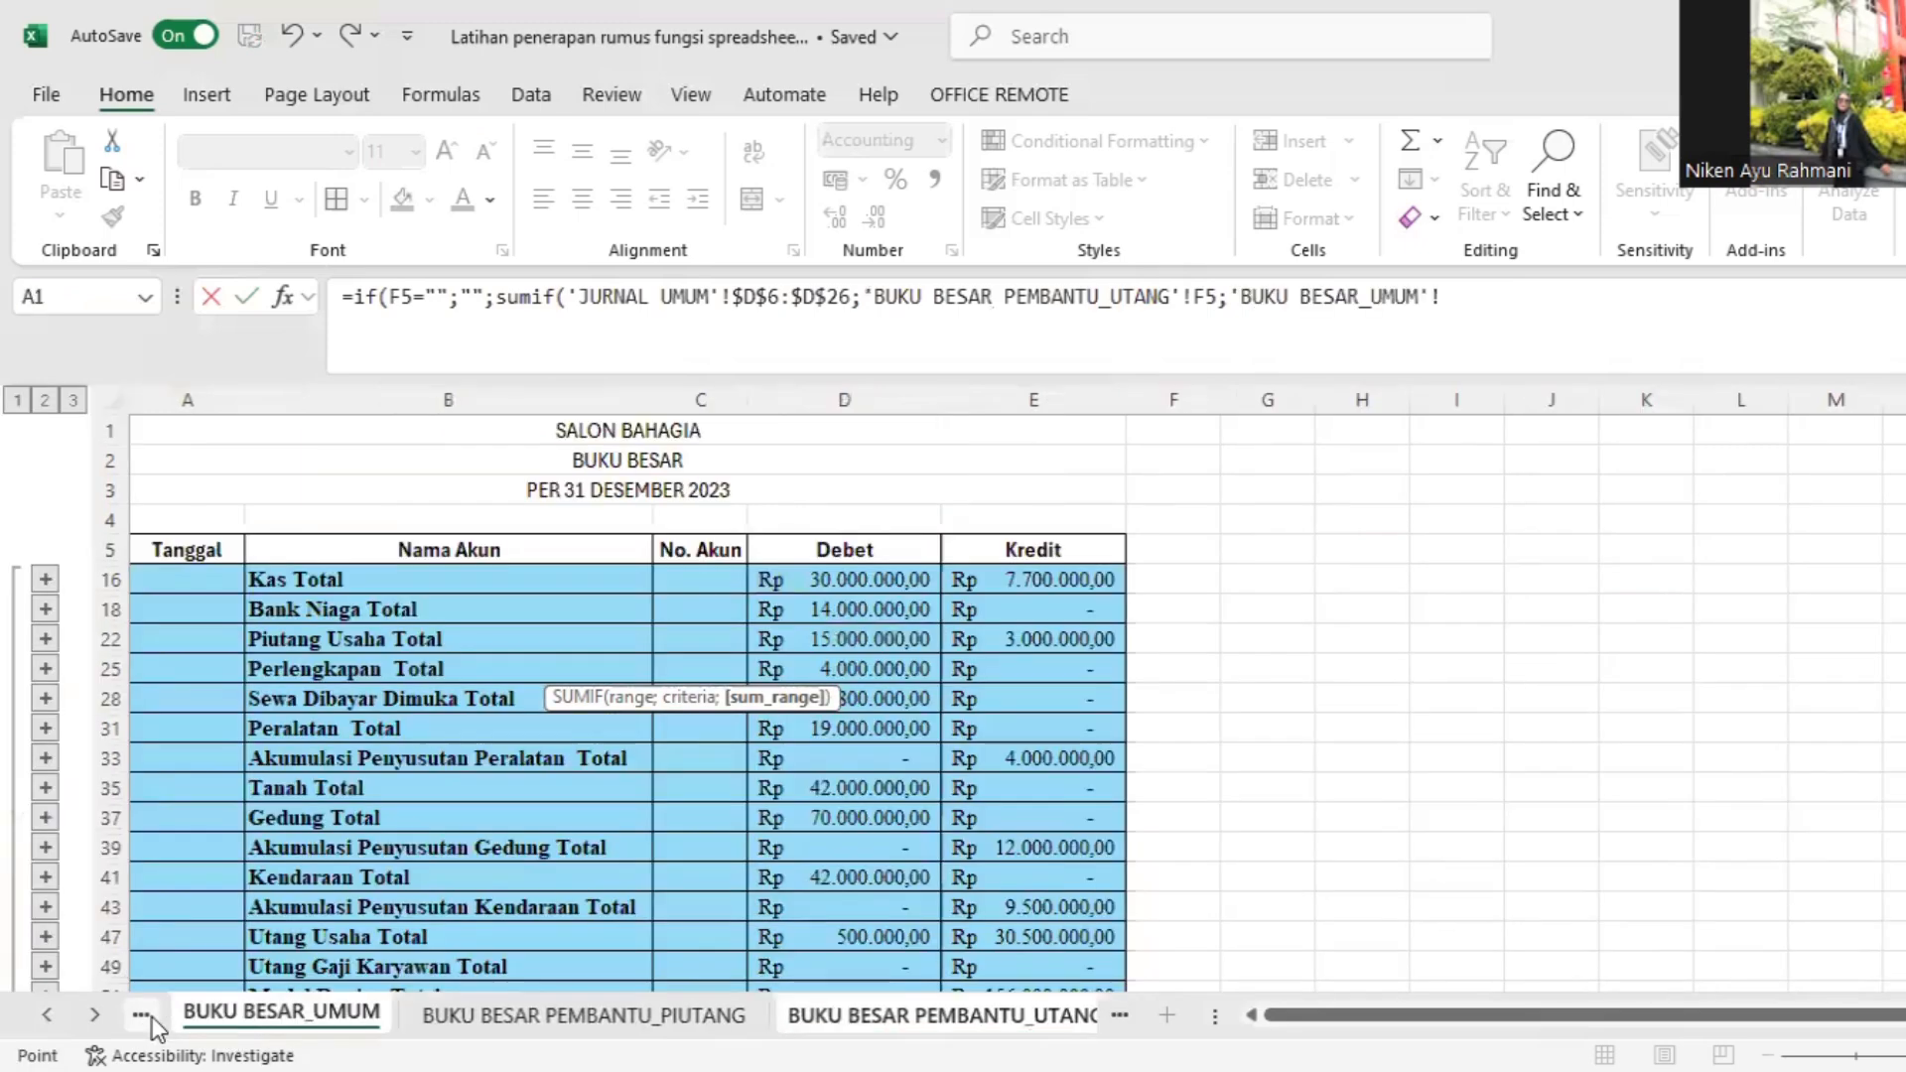
pyautogui.click(141, 1016)
pyautogui.click(270, 1022)
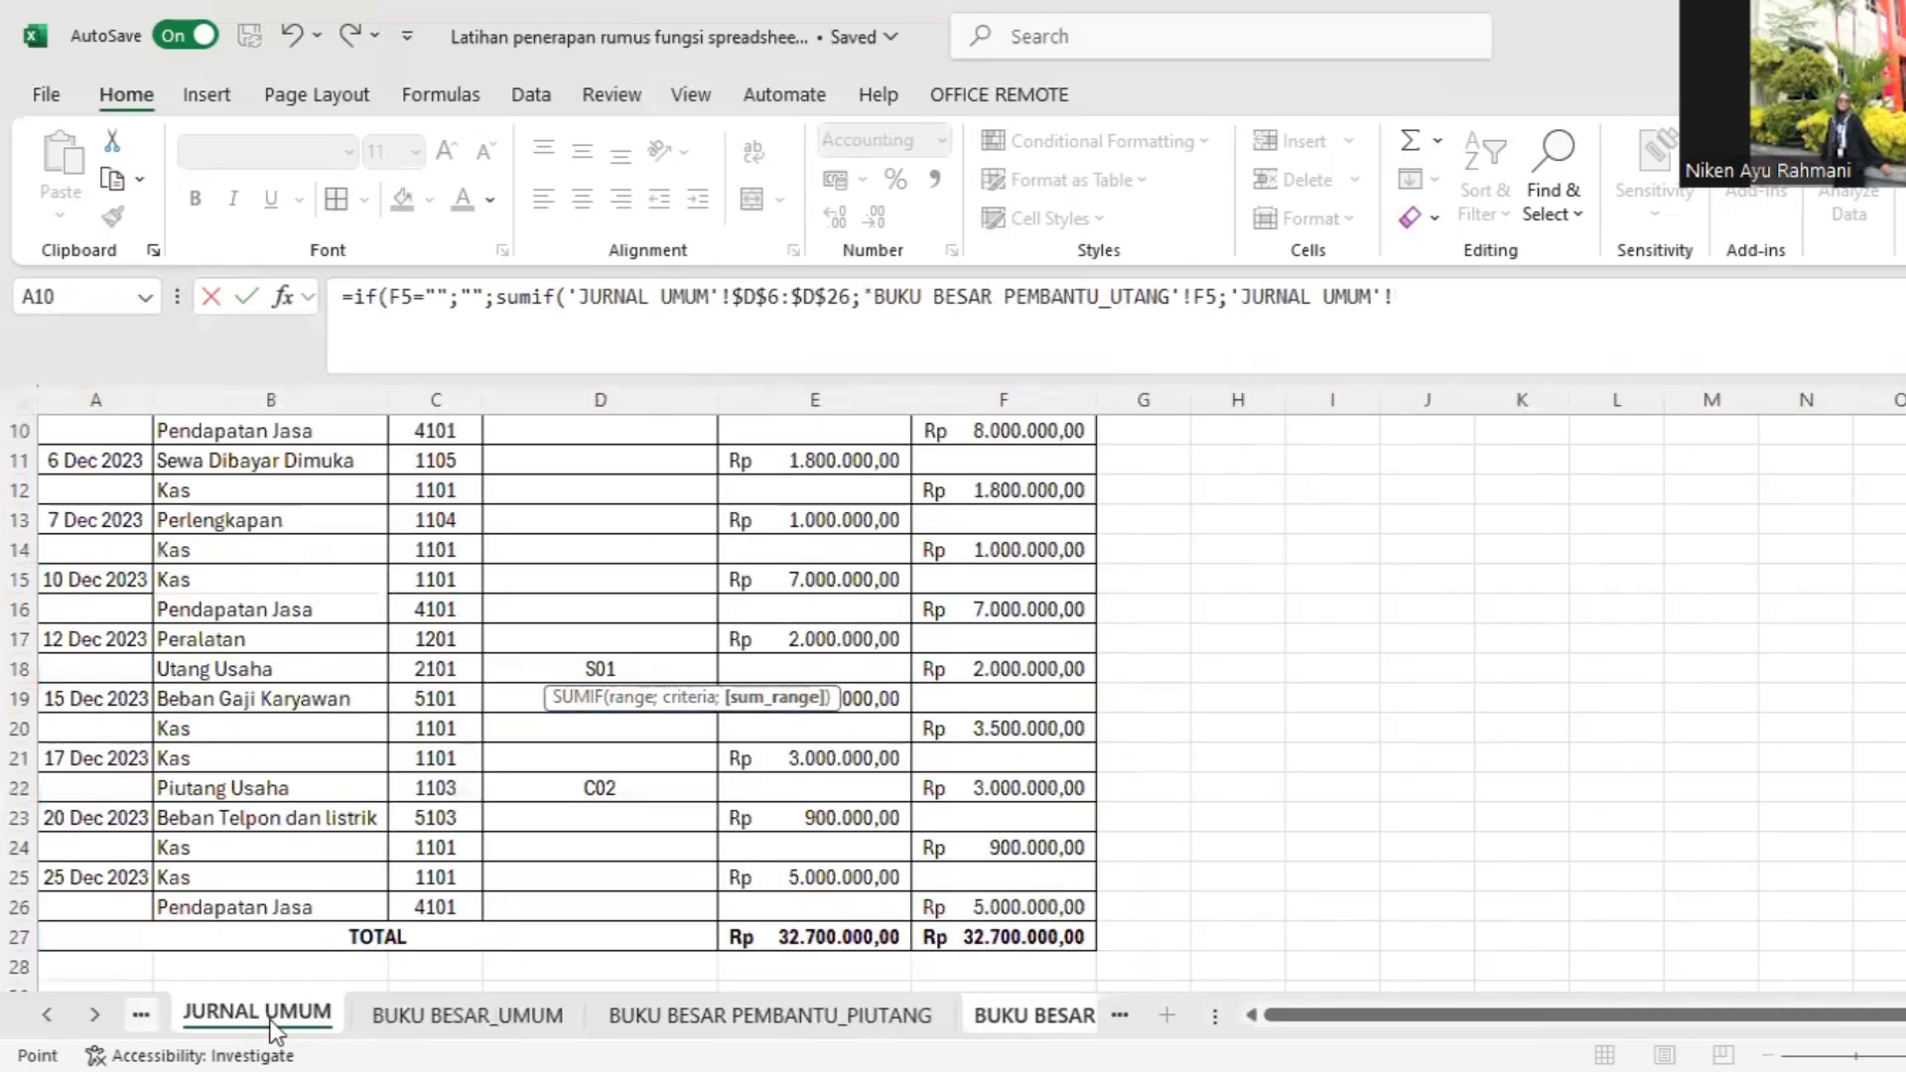
pyautogui.click(785, 909)
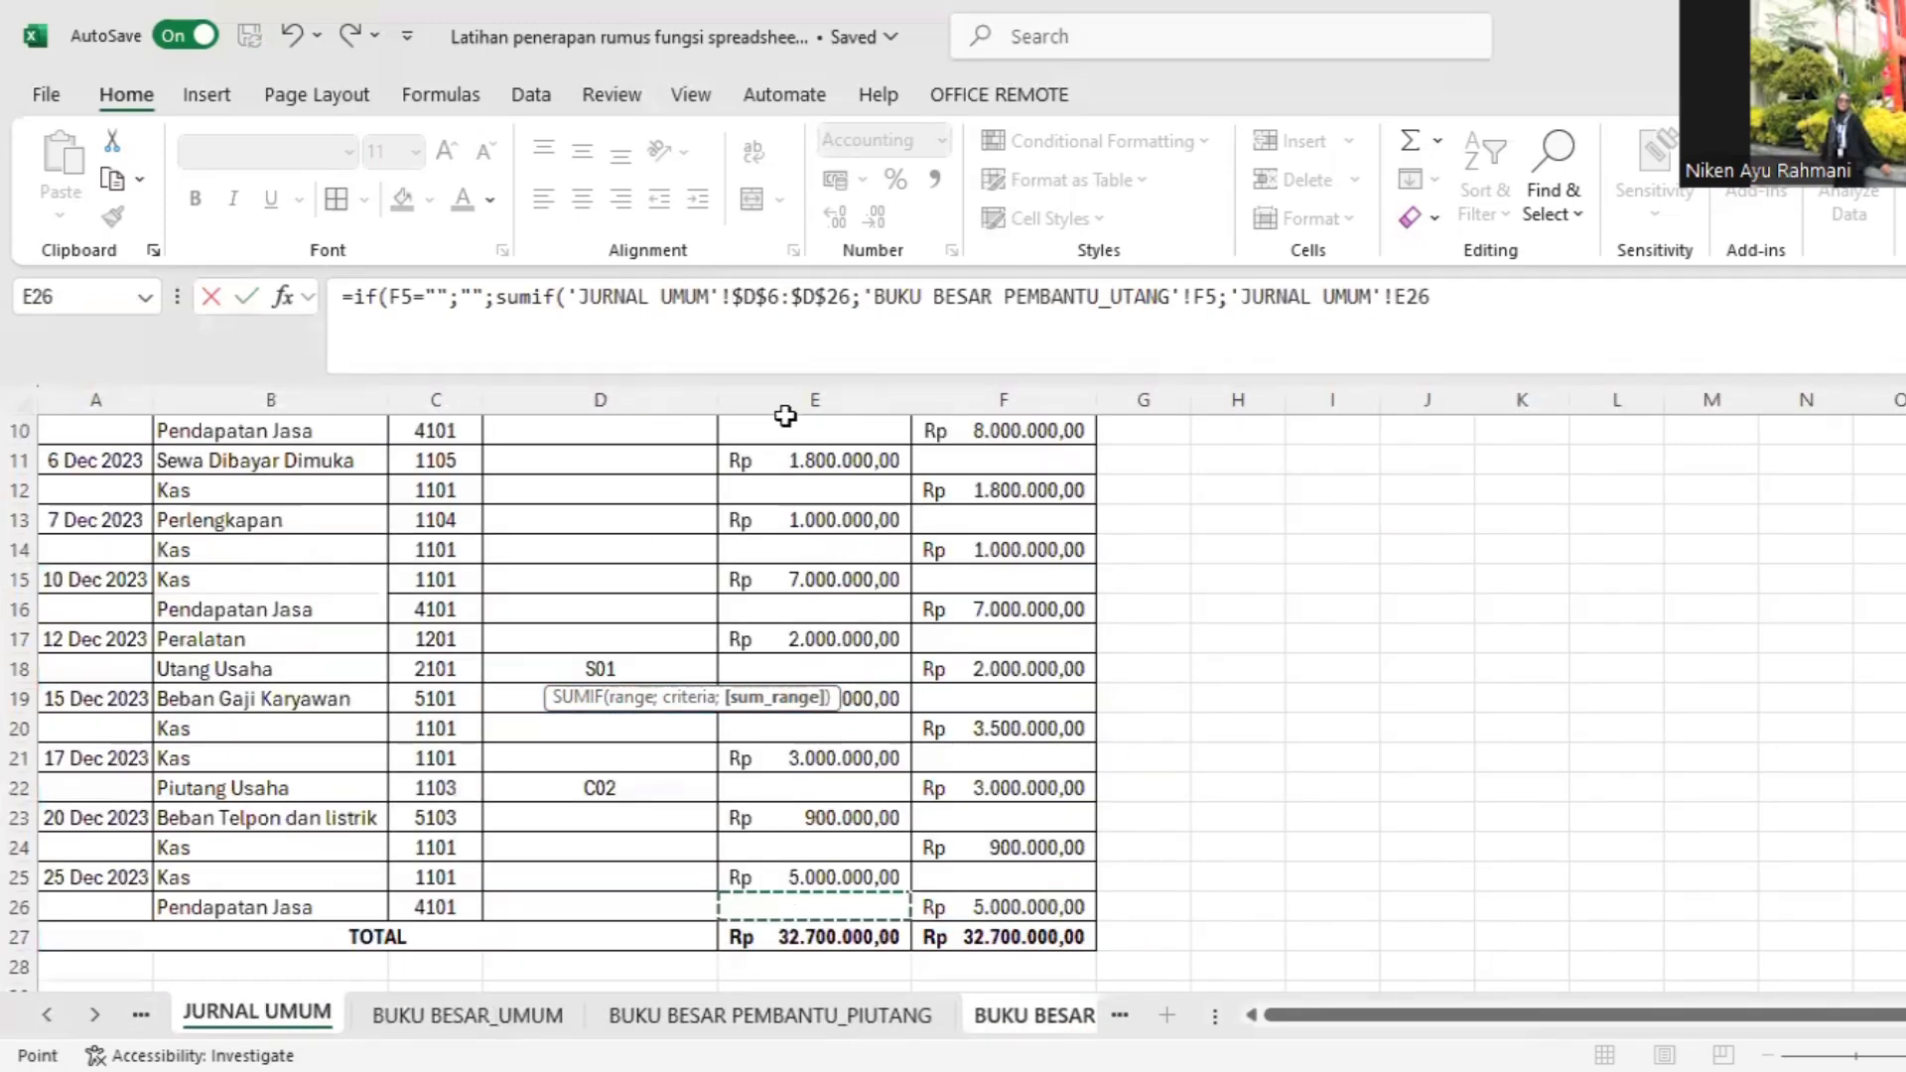
pyautogui.scroll(2, 799, 486)
pyautogui.keyDown('shift'); pyautogui.click(806, 482); pyautogui.keyUp('shift')
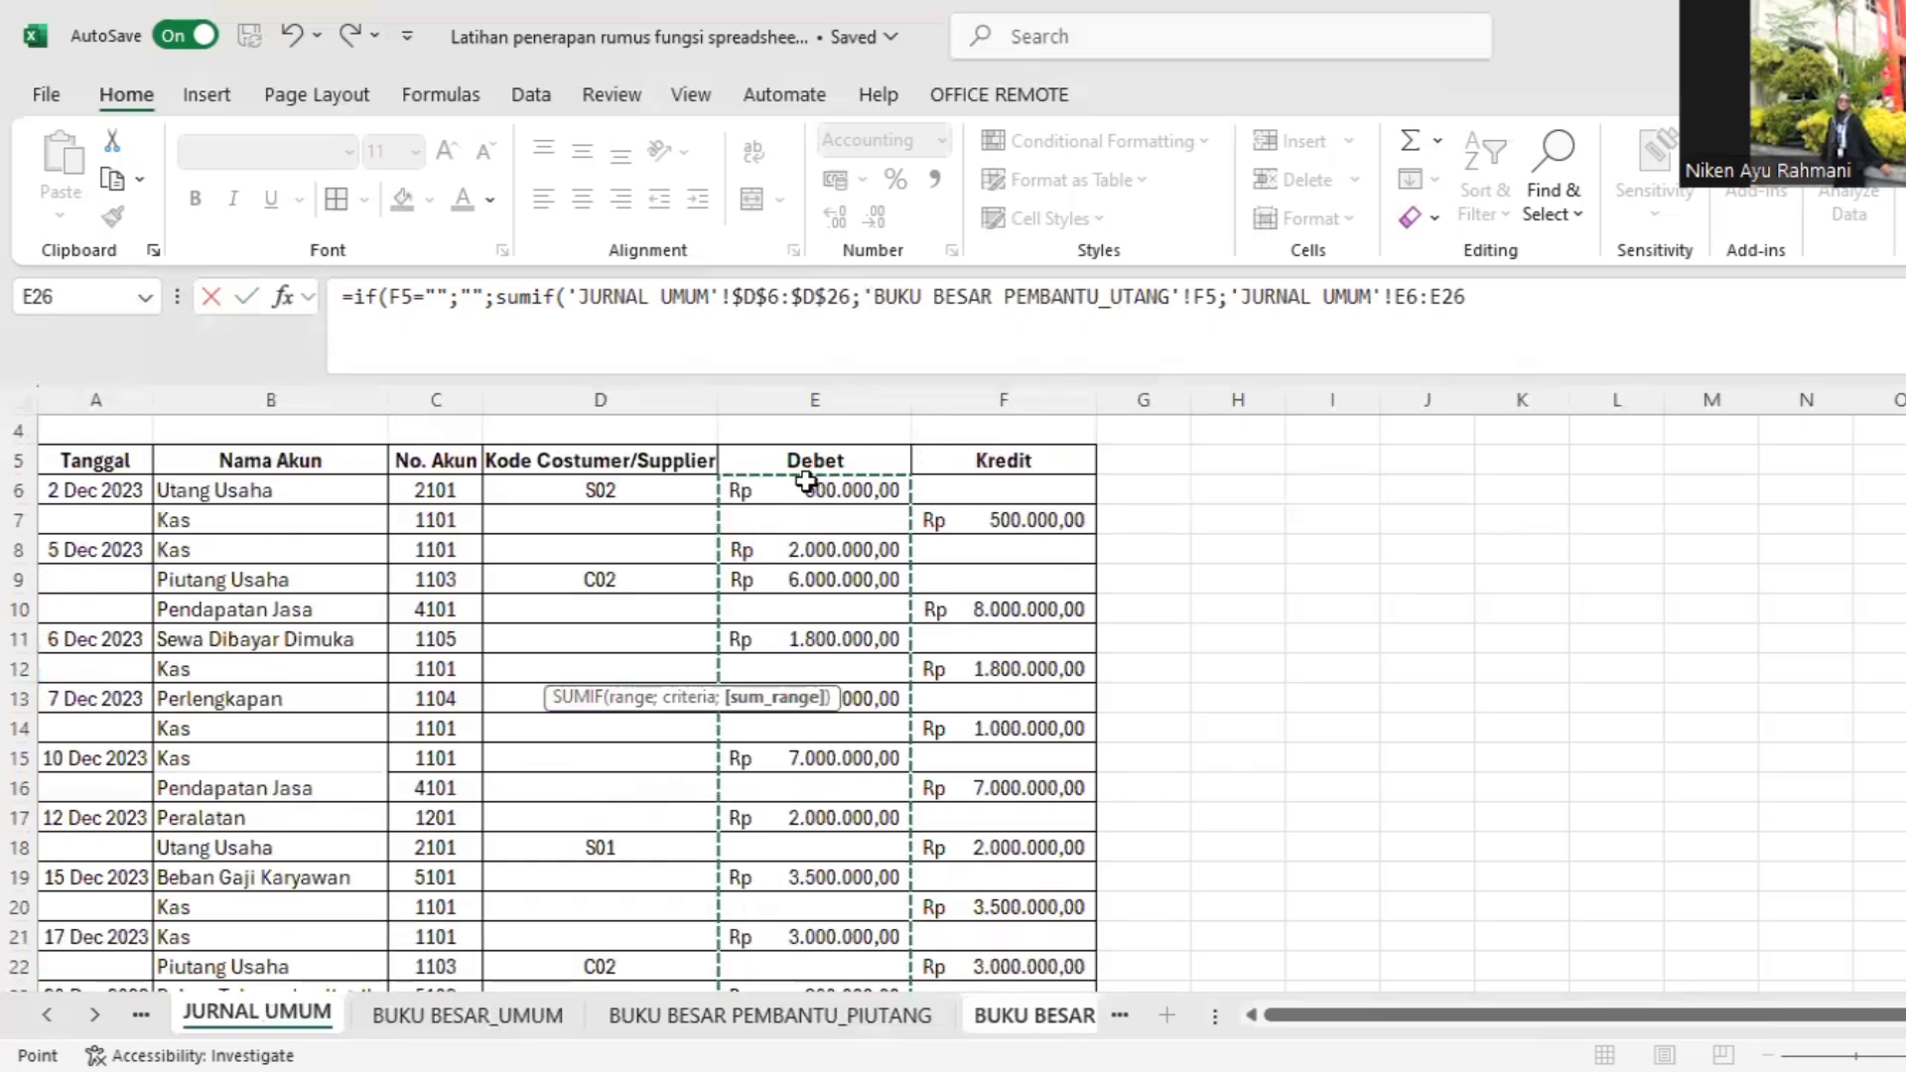
pyautogui.press('F4')
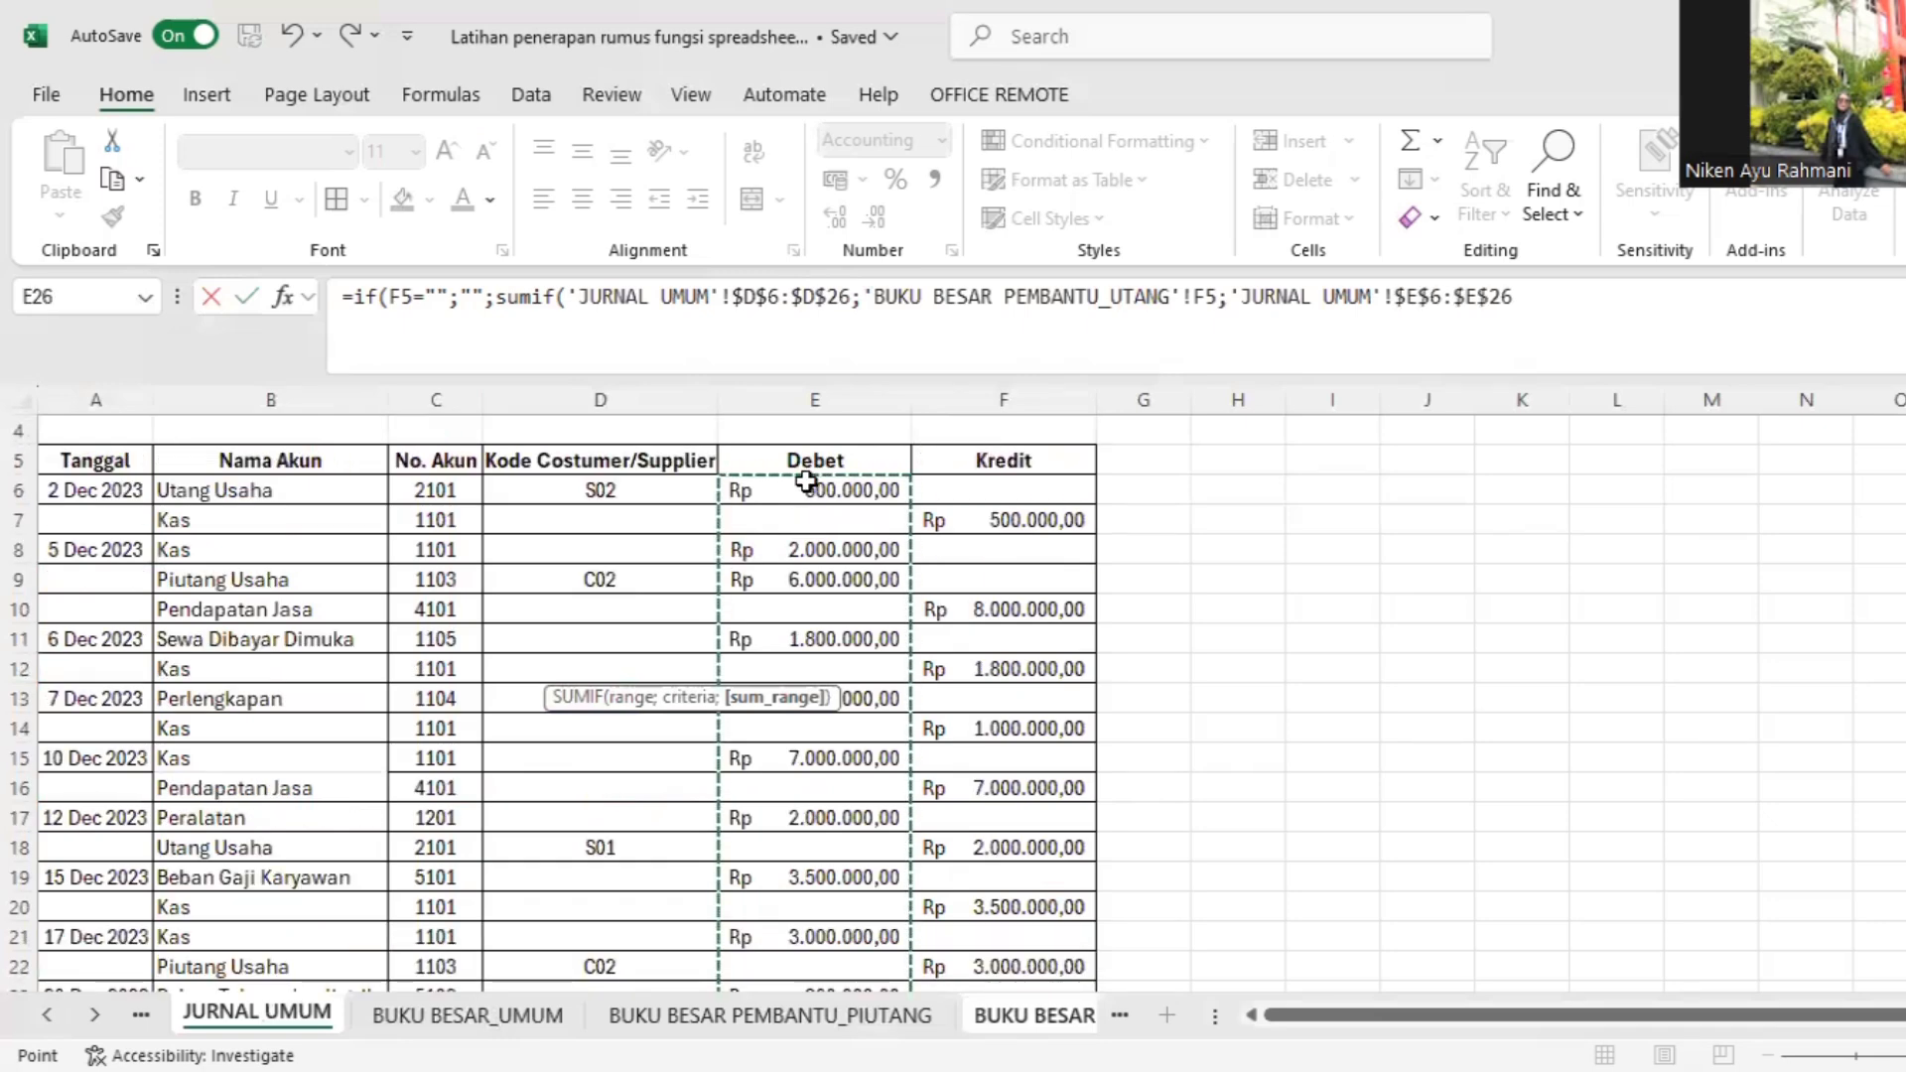
pyautogui.write('))')
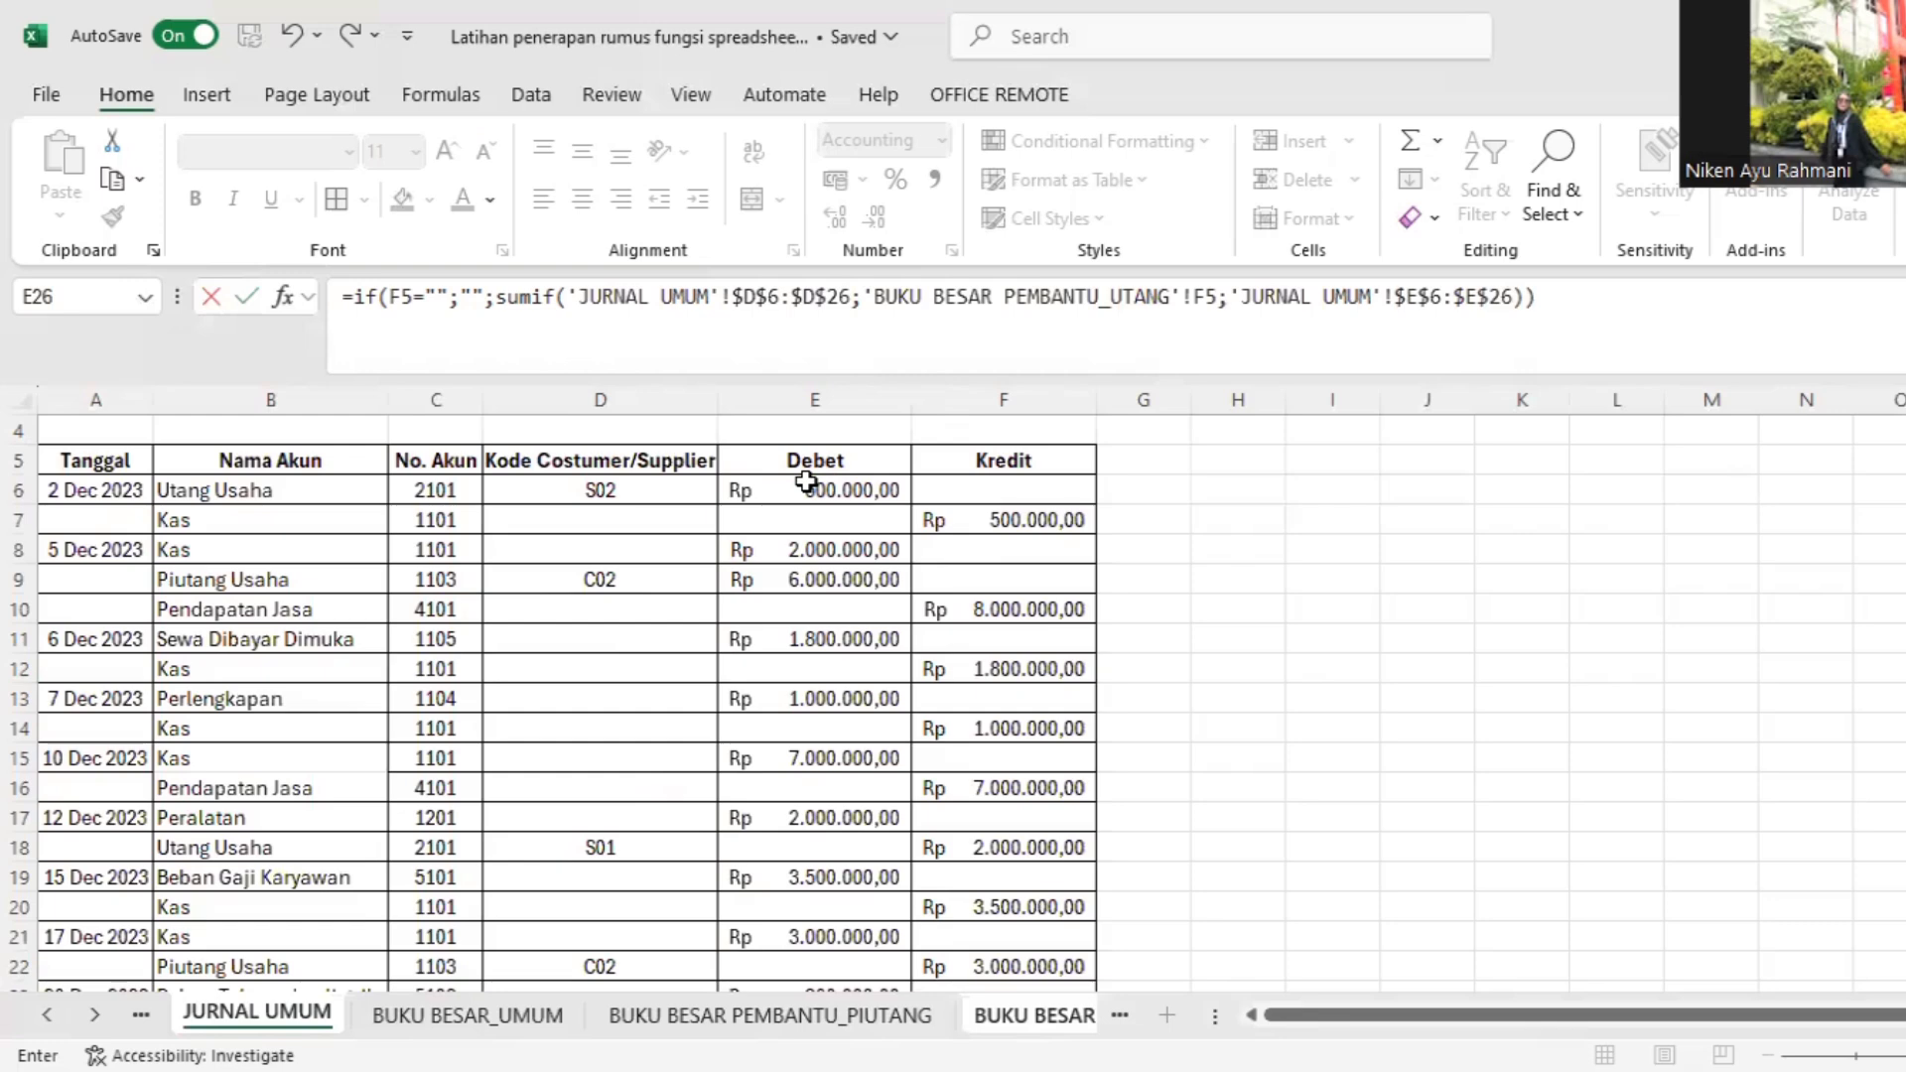
pyautogui.press('Return')
pyautogui.press('Up')
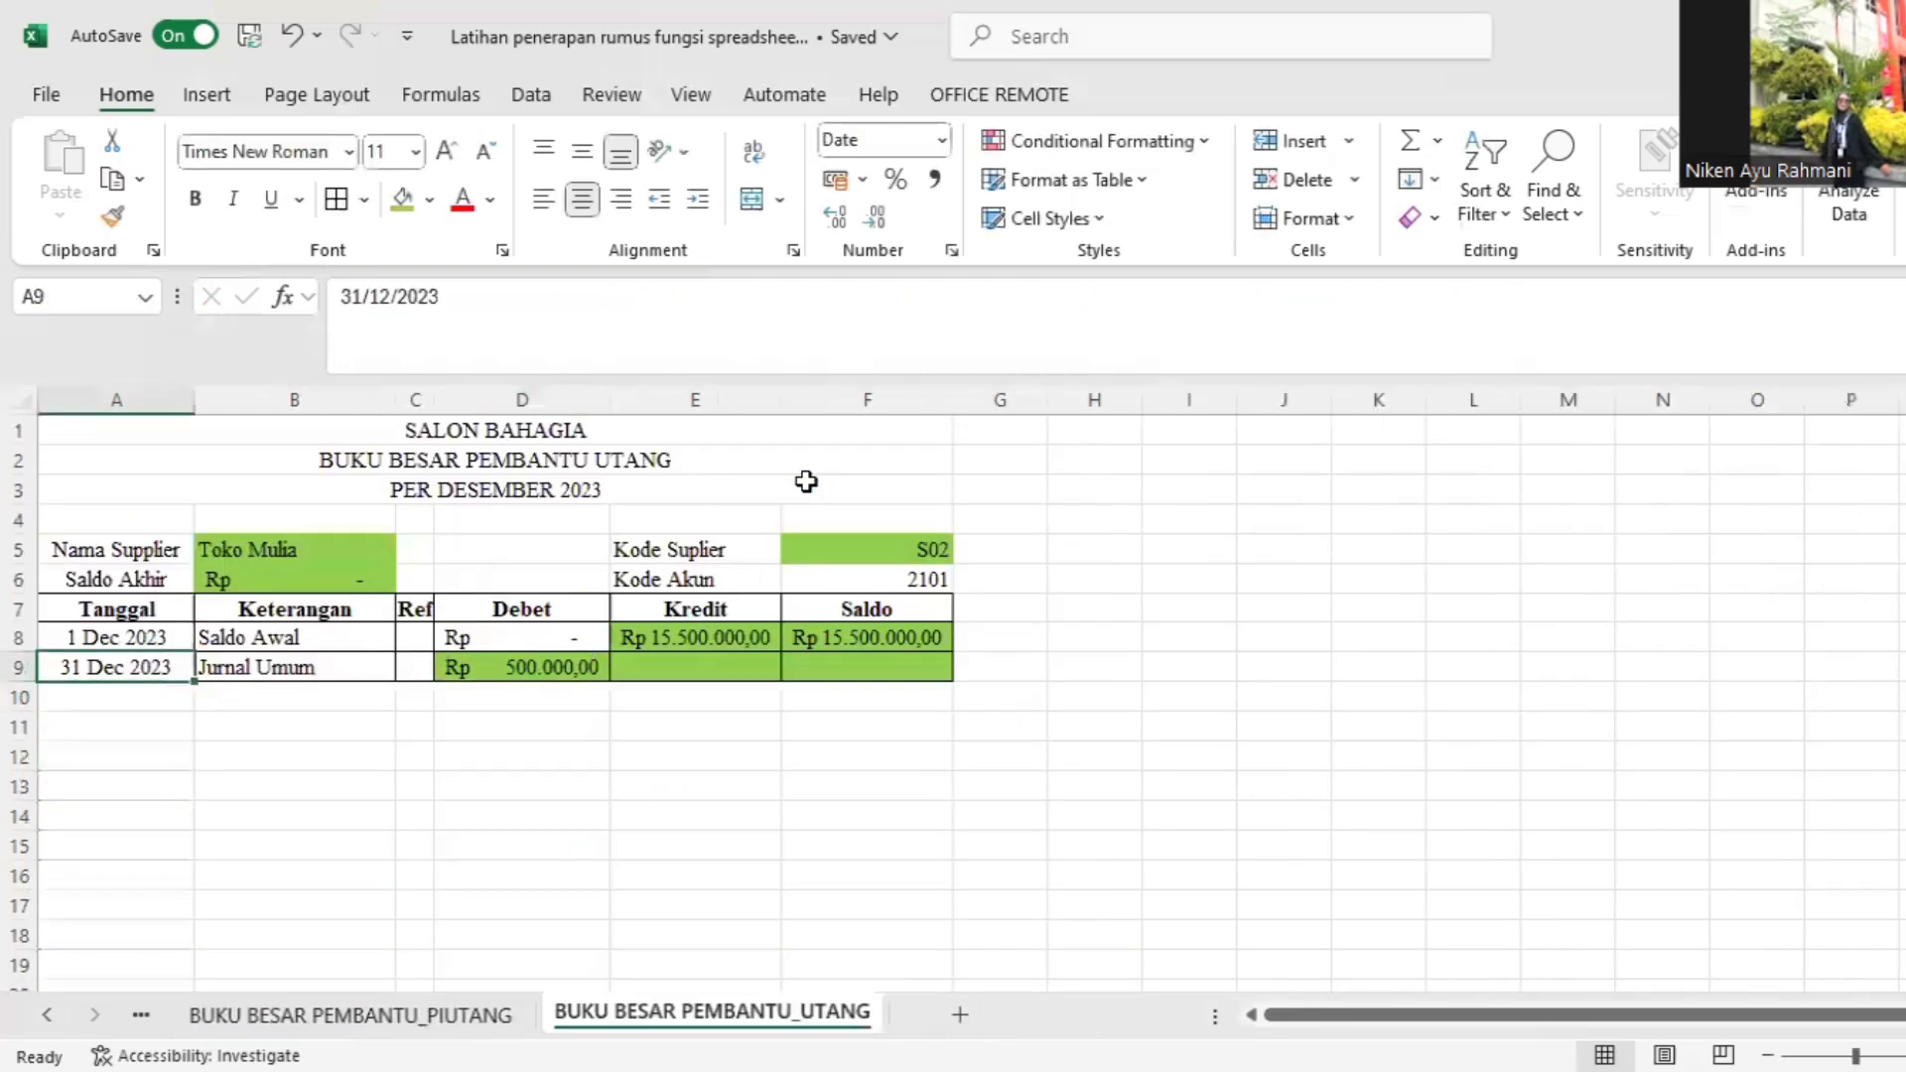
# Step: Review the complete IF and SUMIF formula in Debet cell D9 of the Jurnal Umum row
pyautogui.press('Right')
pyautogui.press('Right')
pyautogui.press('Right')
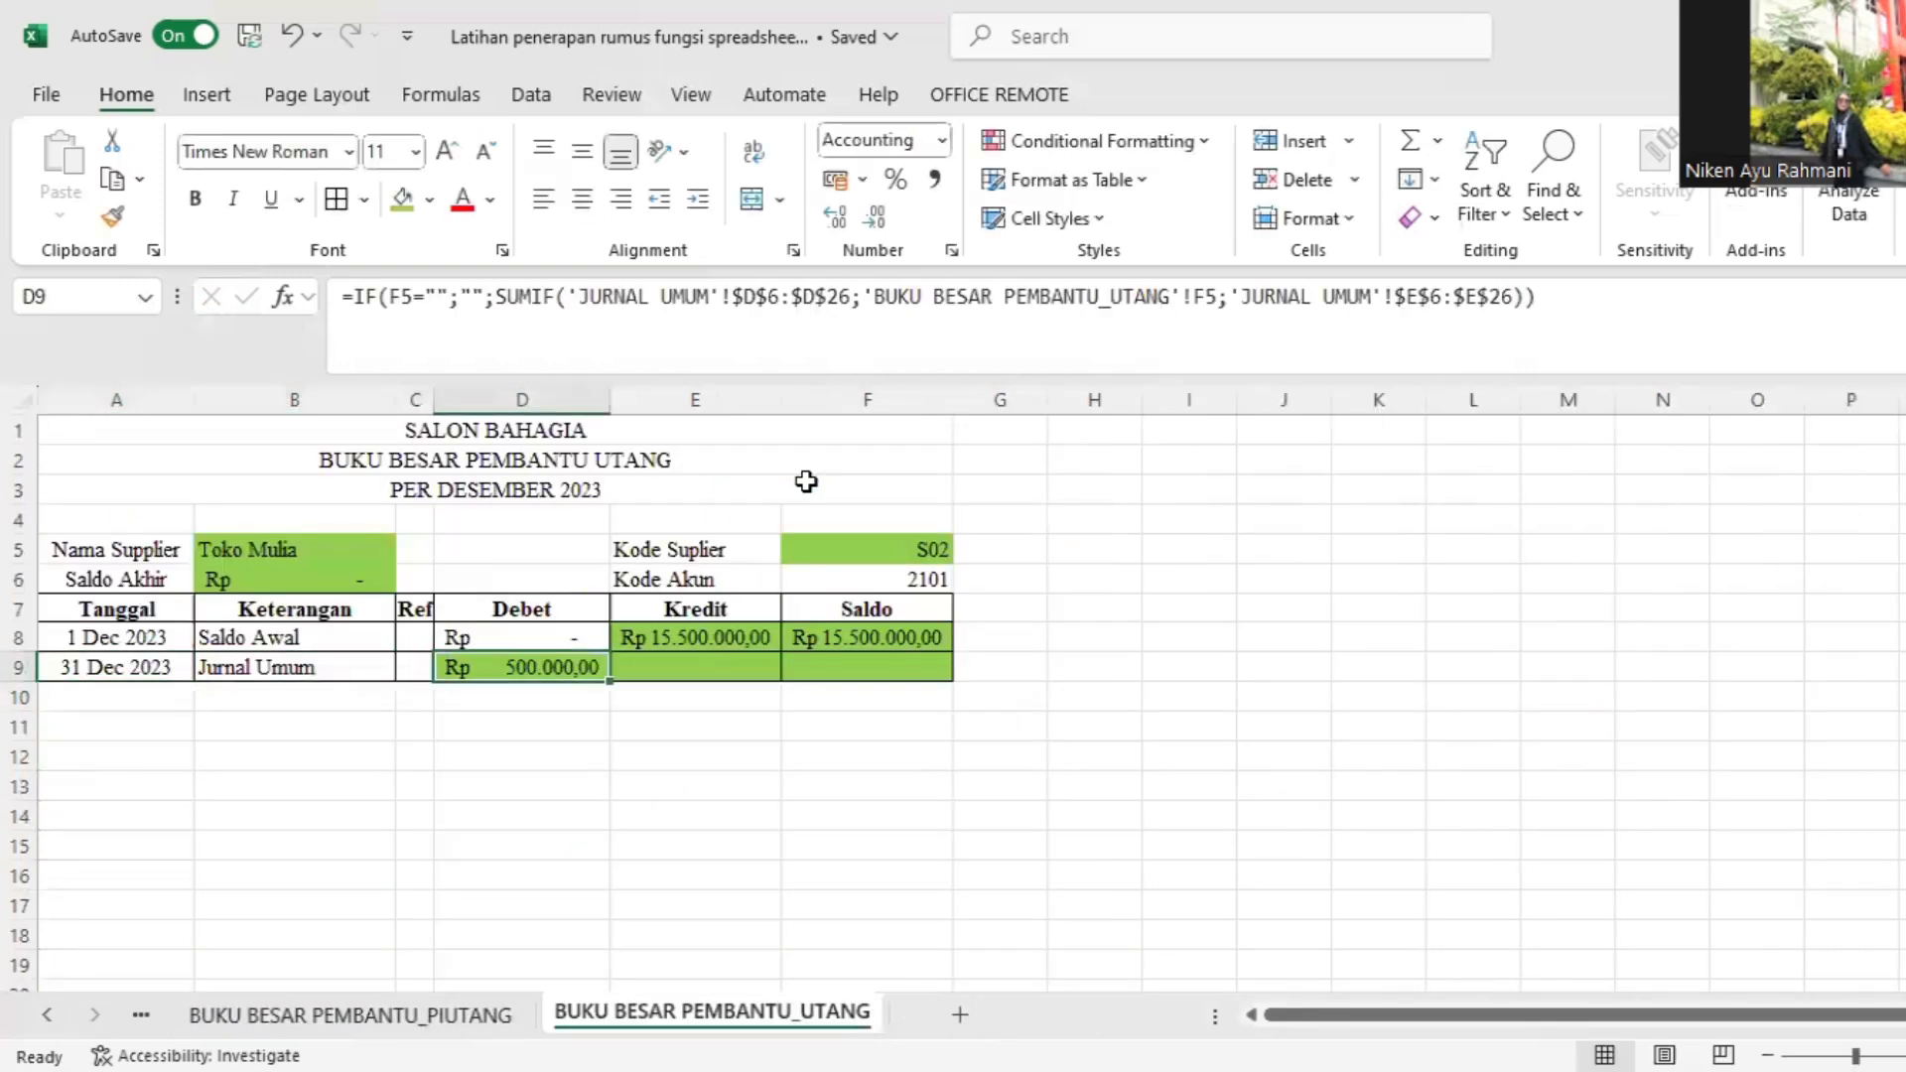
pyautogui.moveTo(1618, 330); pyautogui.dragTo(352, 331)
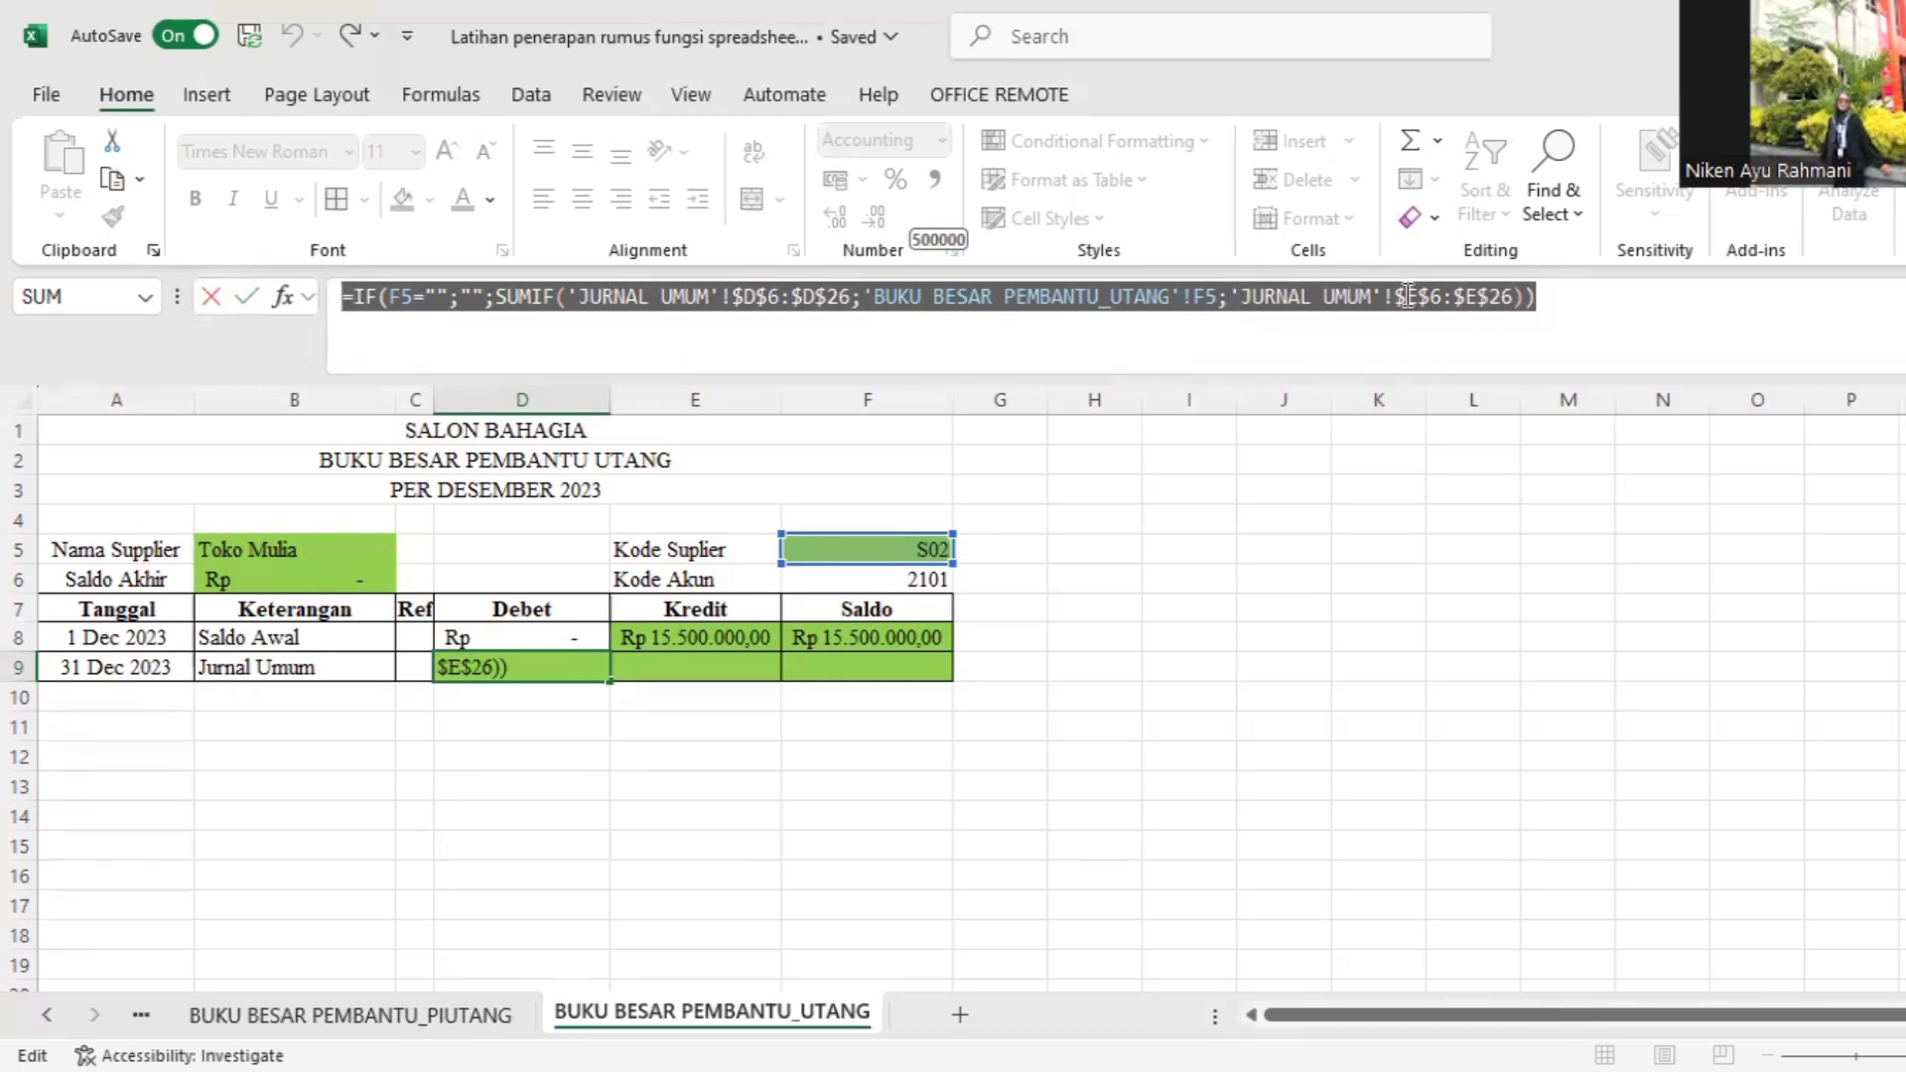
pyautogui.click(1545, 298)
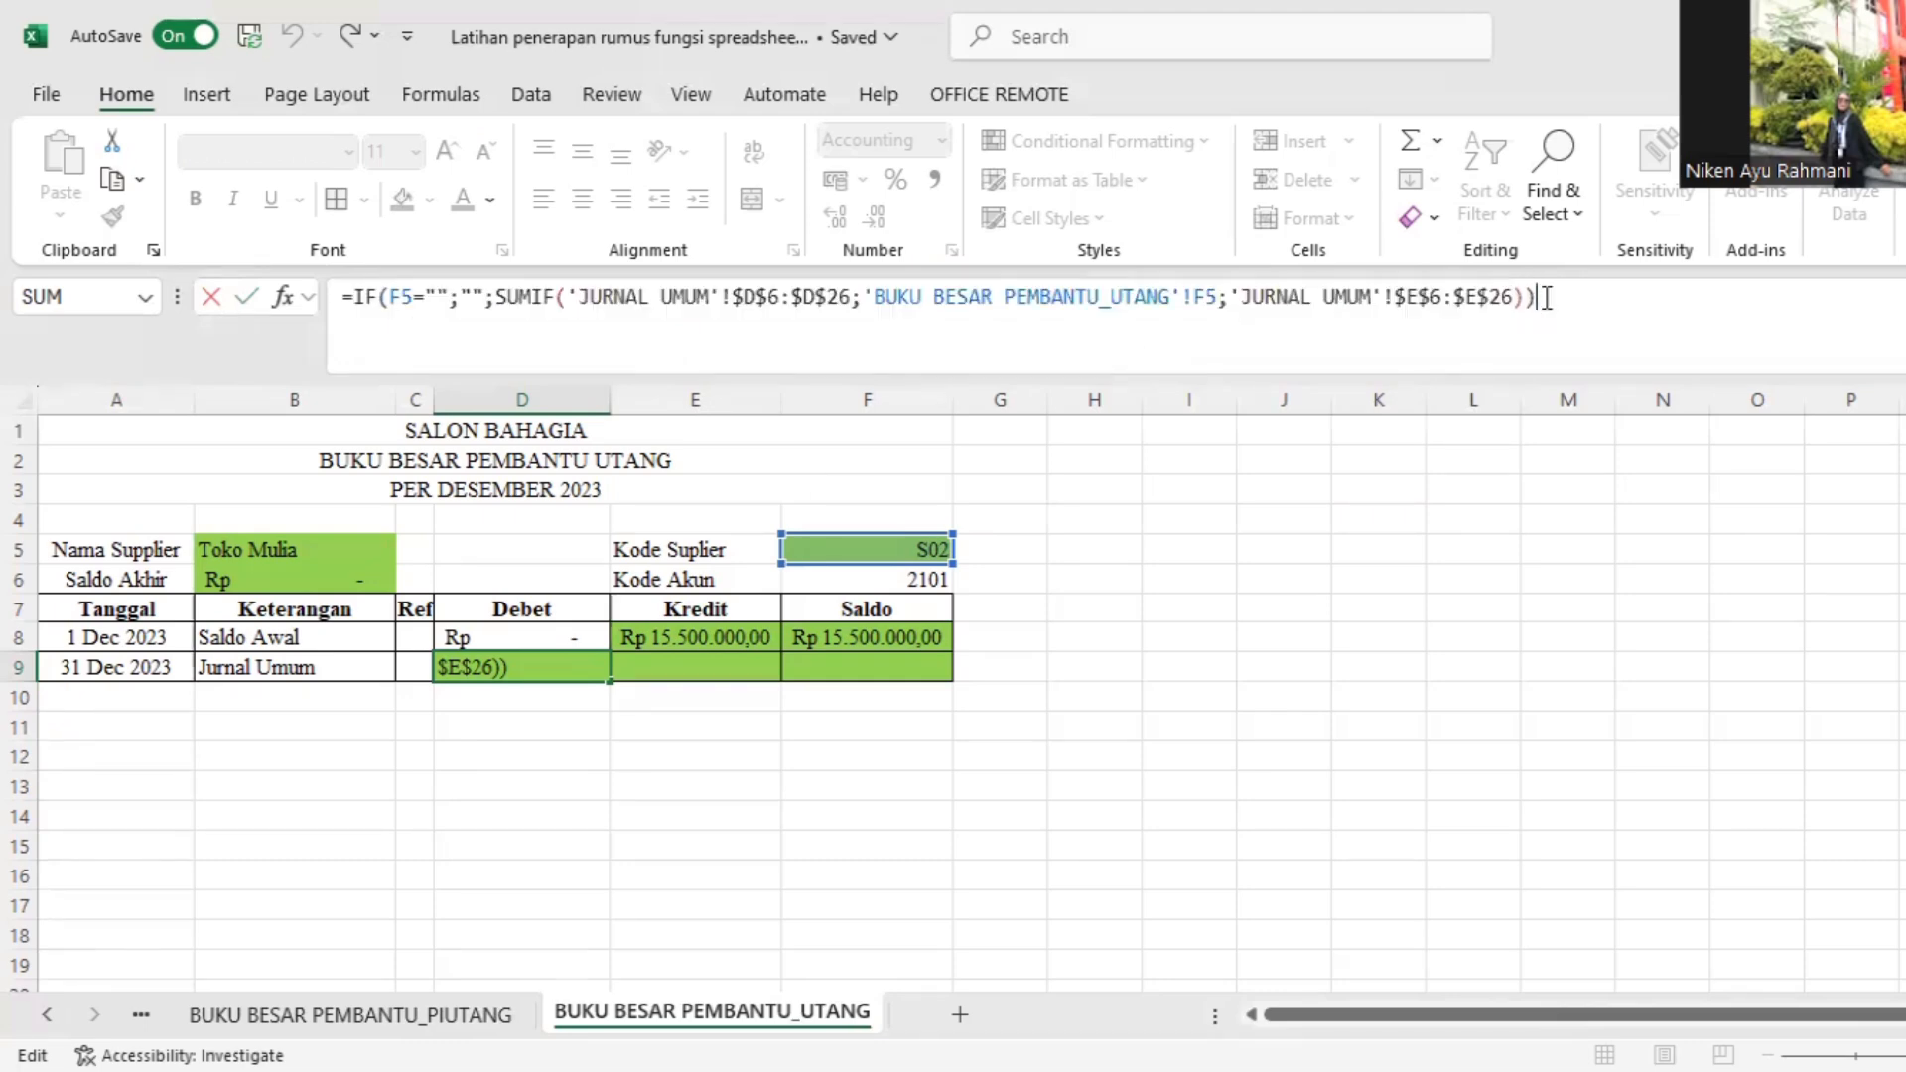
pyautogui.press('Return')
# Step: Clear the Kode Suplier cell F5 and choose supplier code S01 from its list to test the lookups
pyautogui.click(938, 549)
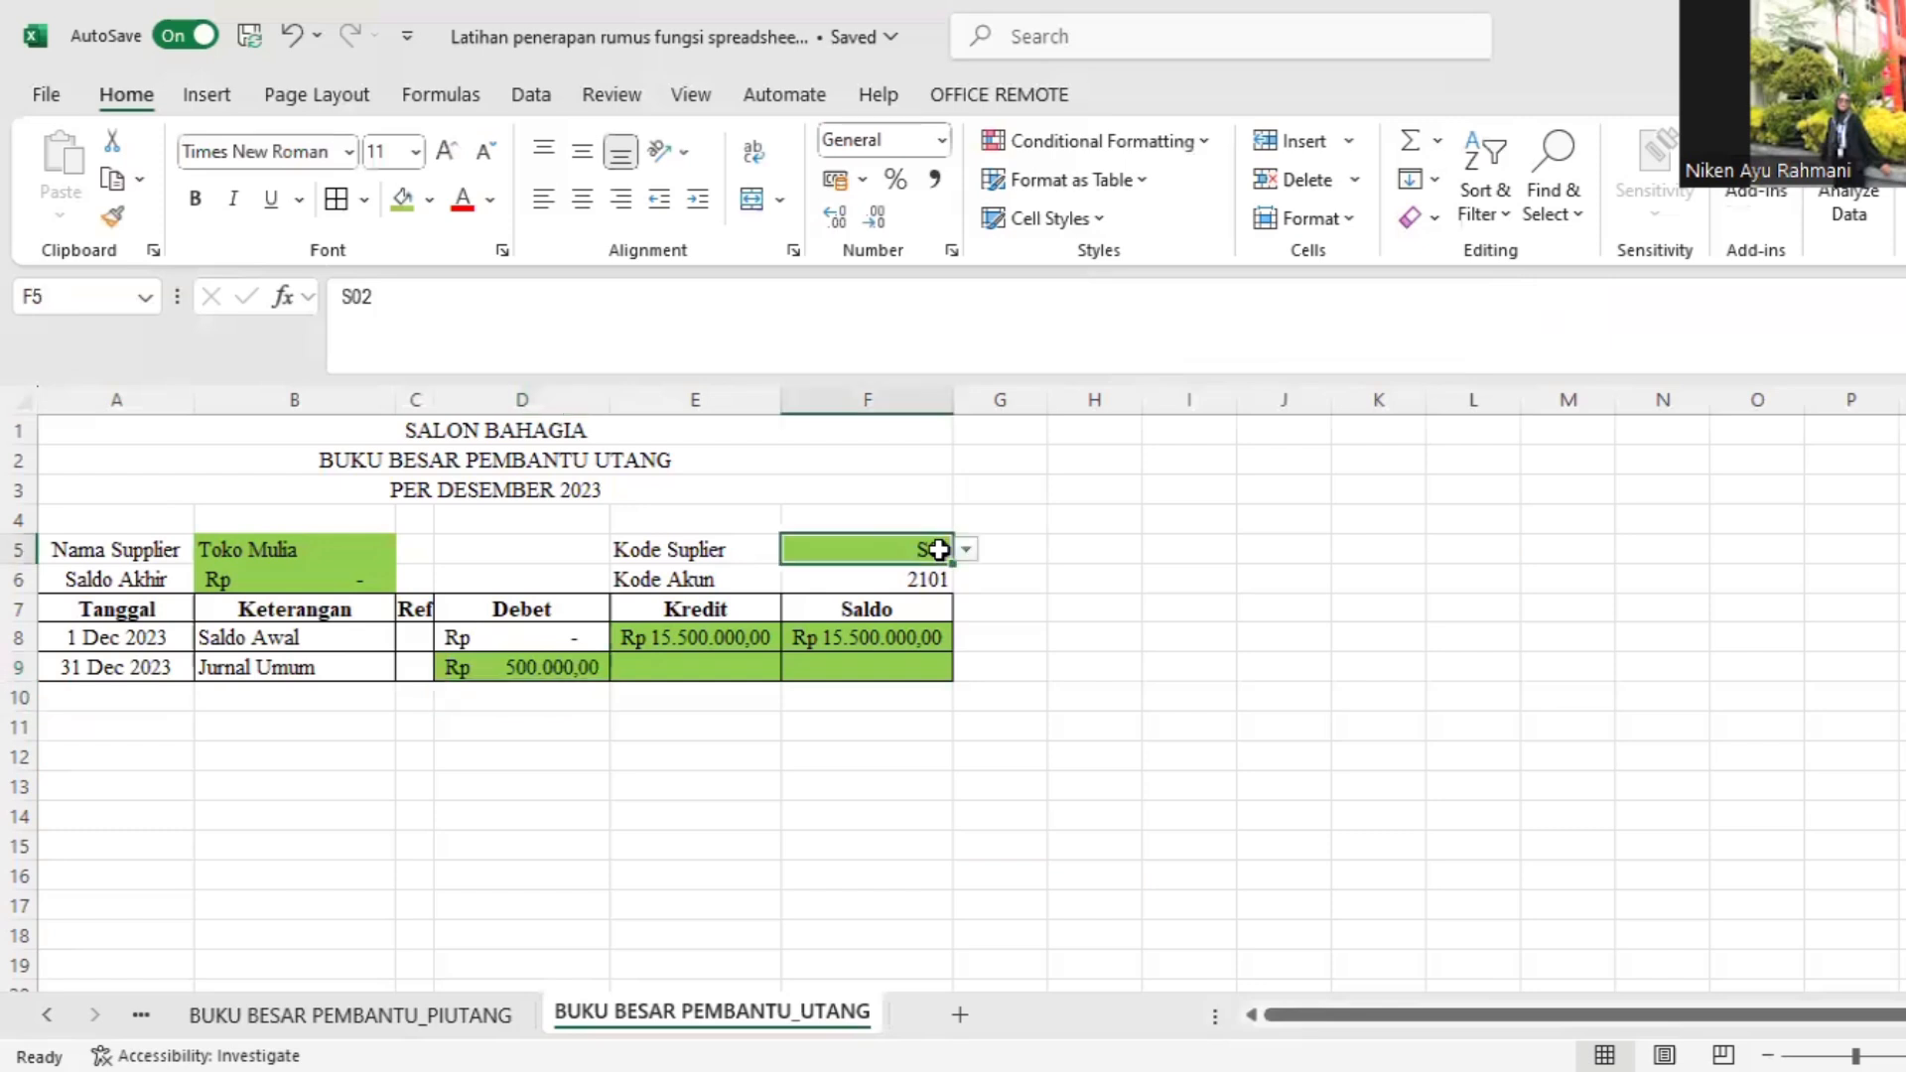
pyautogui.press('BackSpace')
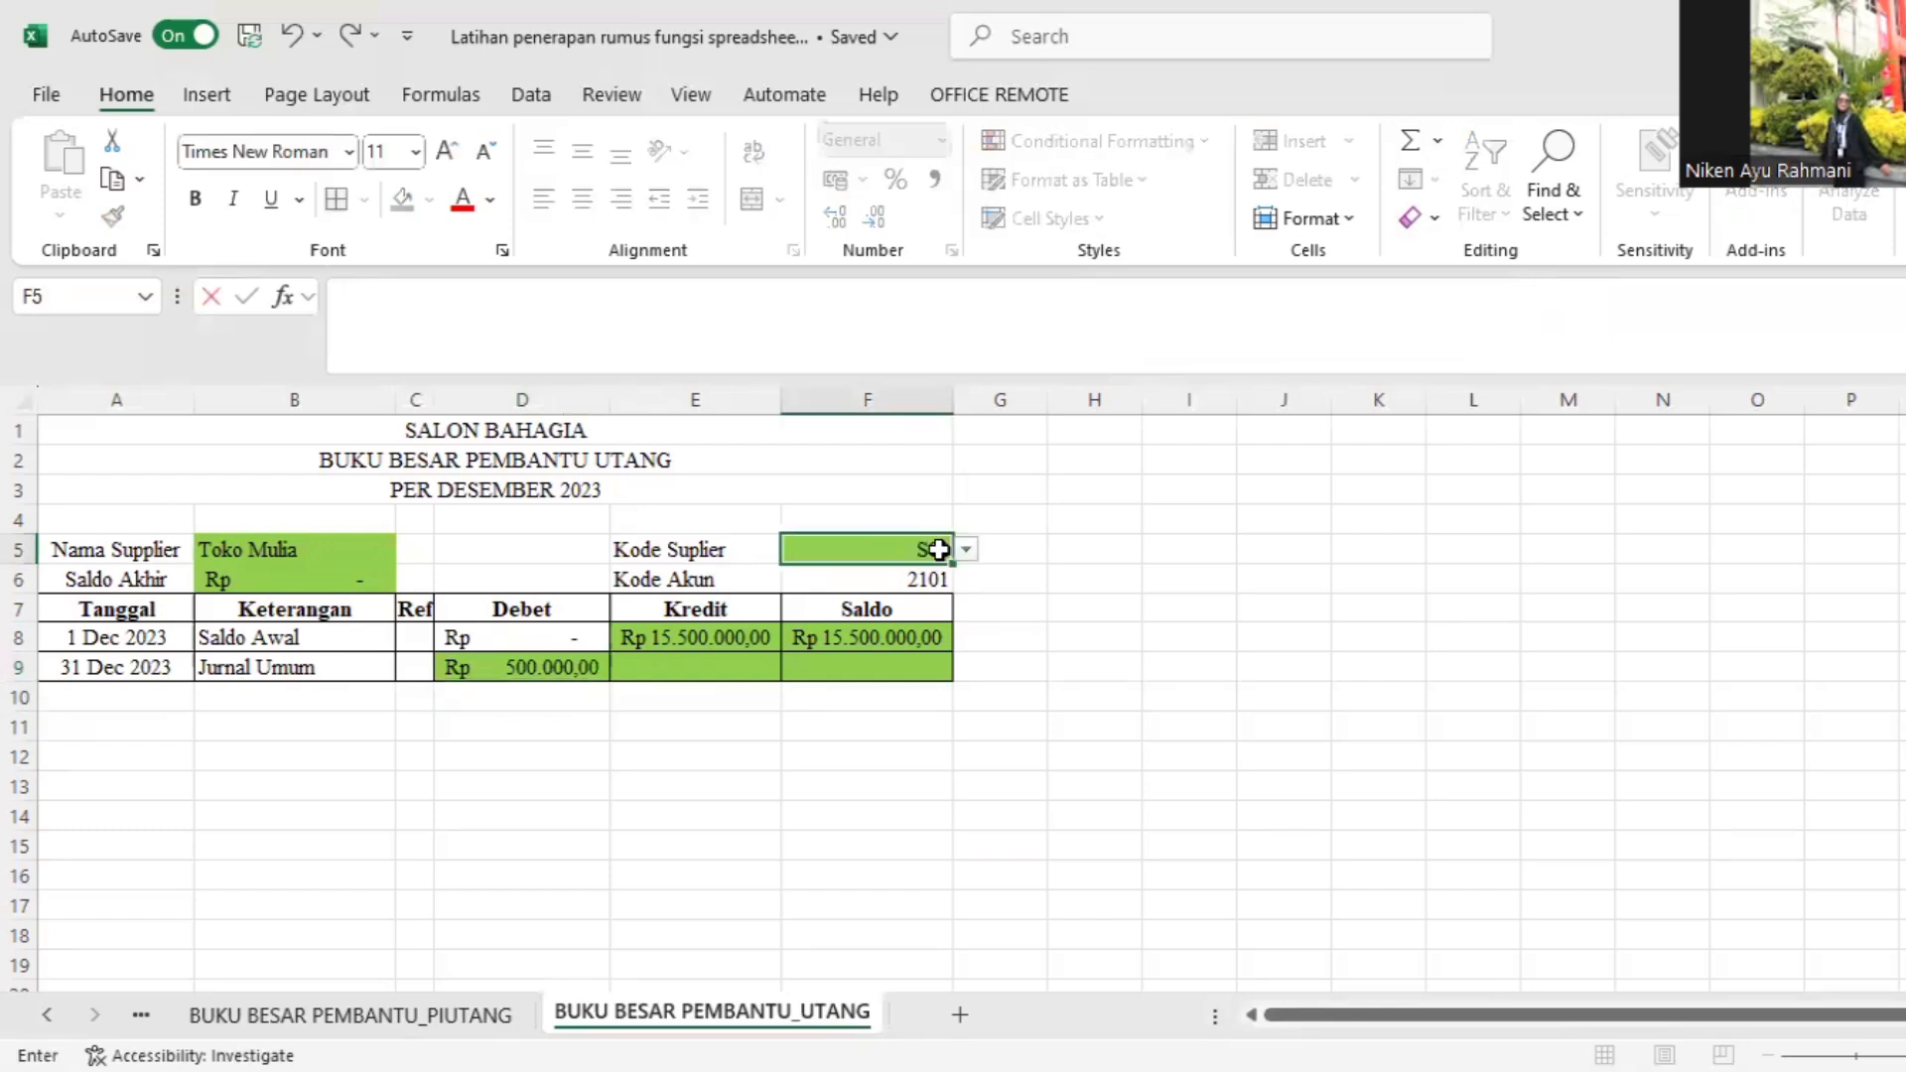
pyautogui.press('Return')
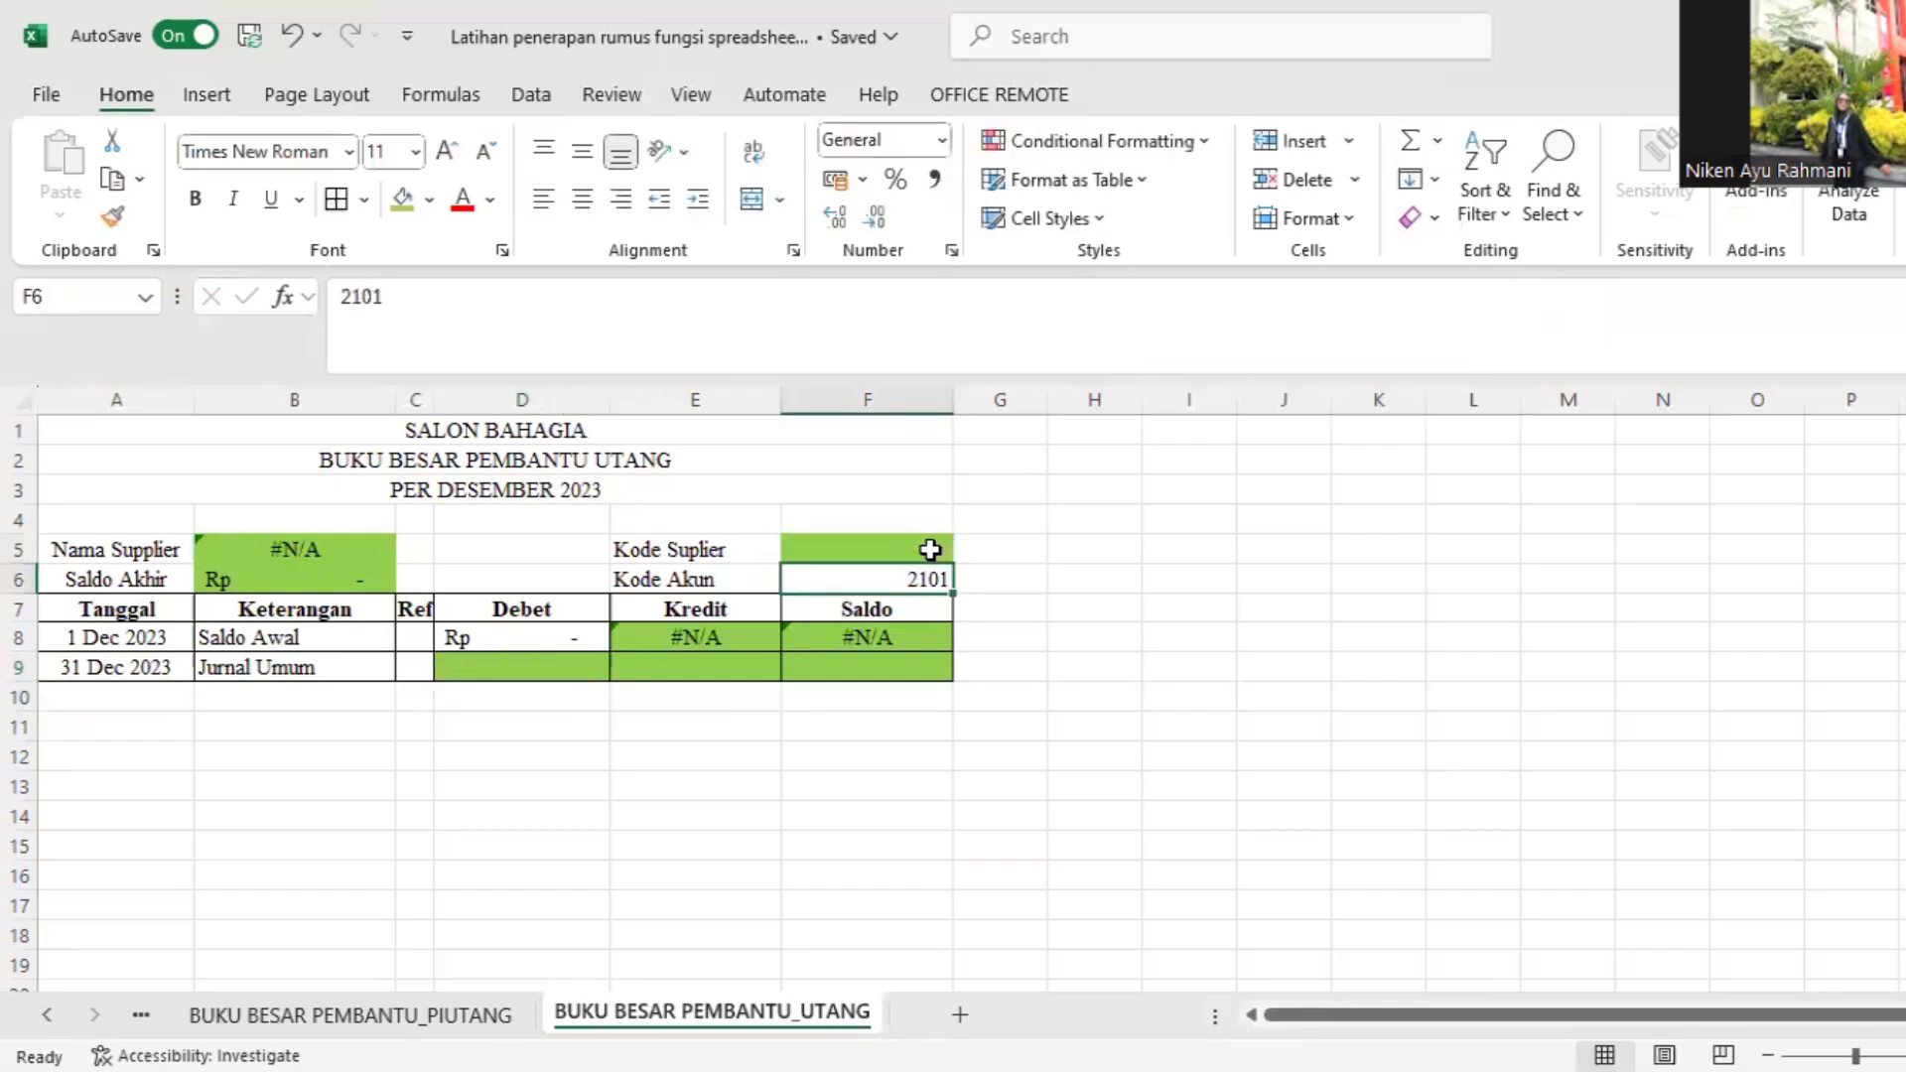
pyautogui.click(929, 549)
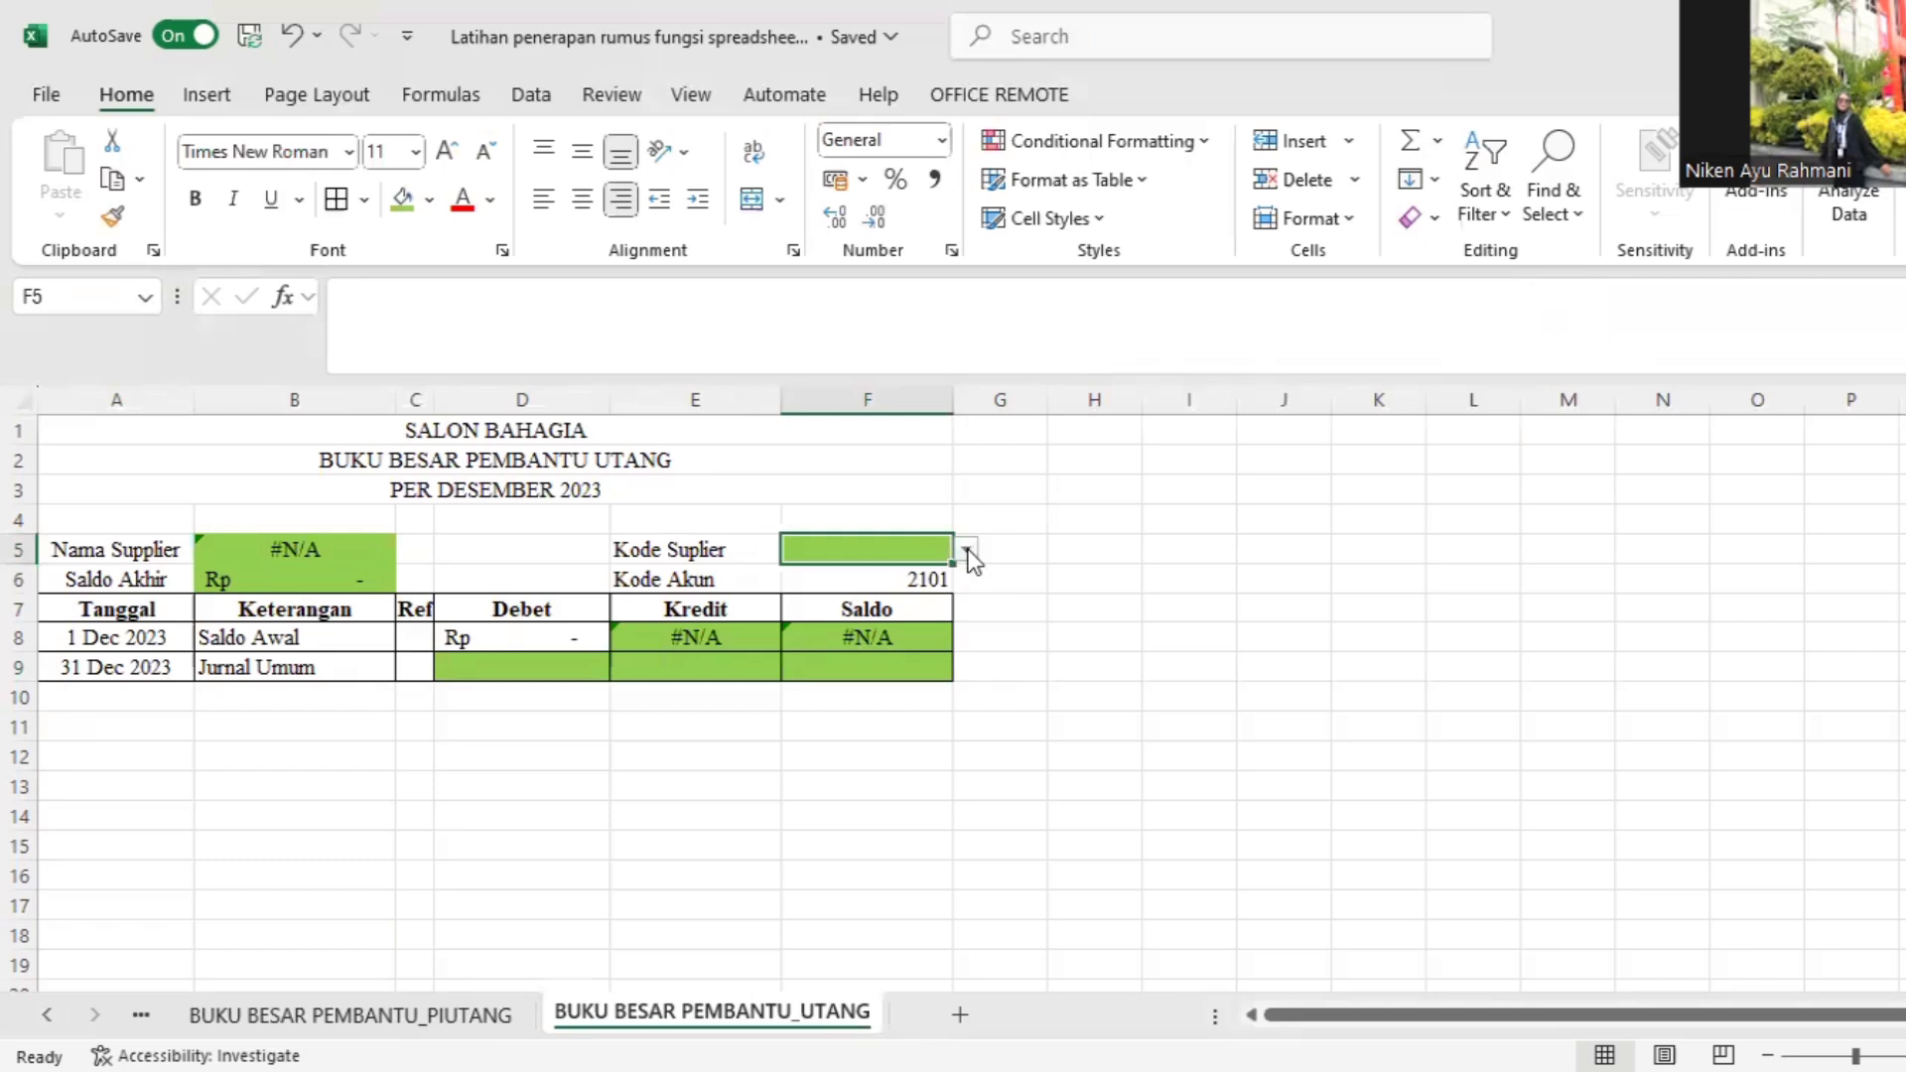
pyautogui.click(966, 550)
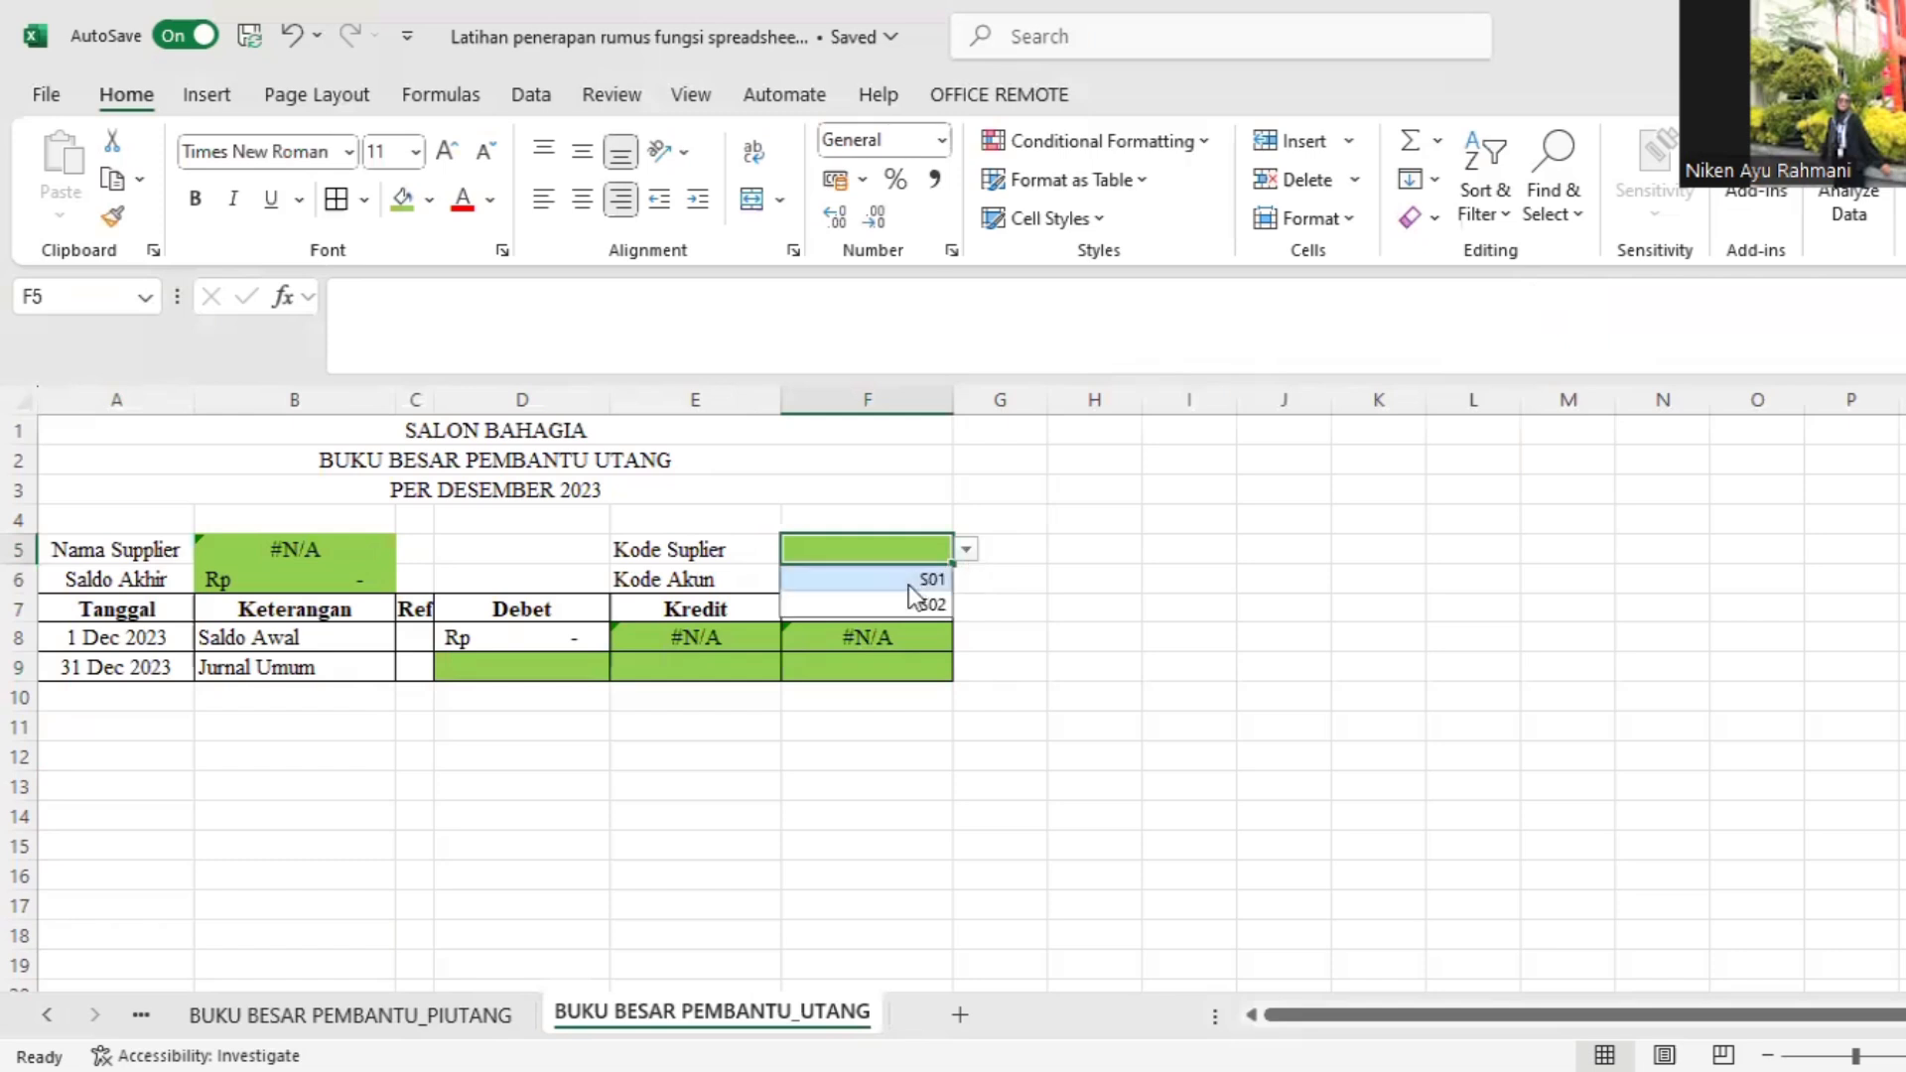
pyautogui.press('Return')
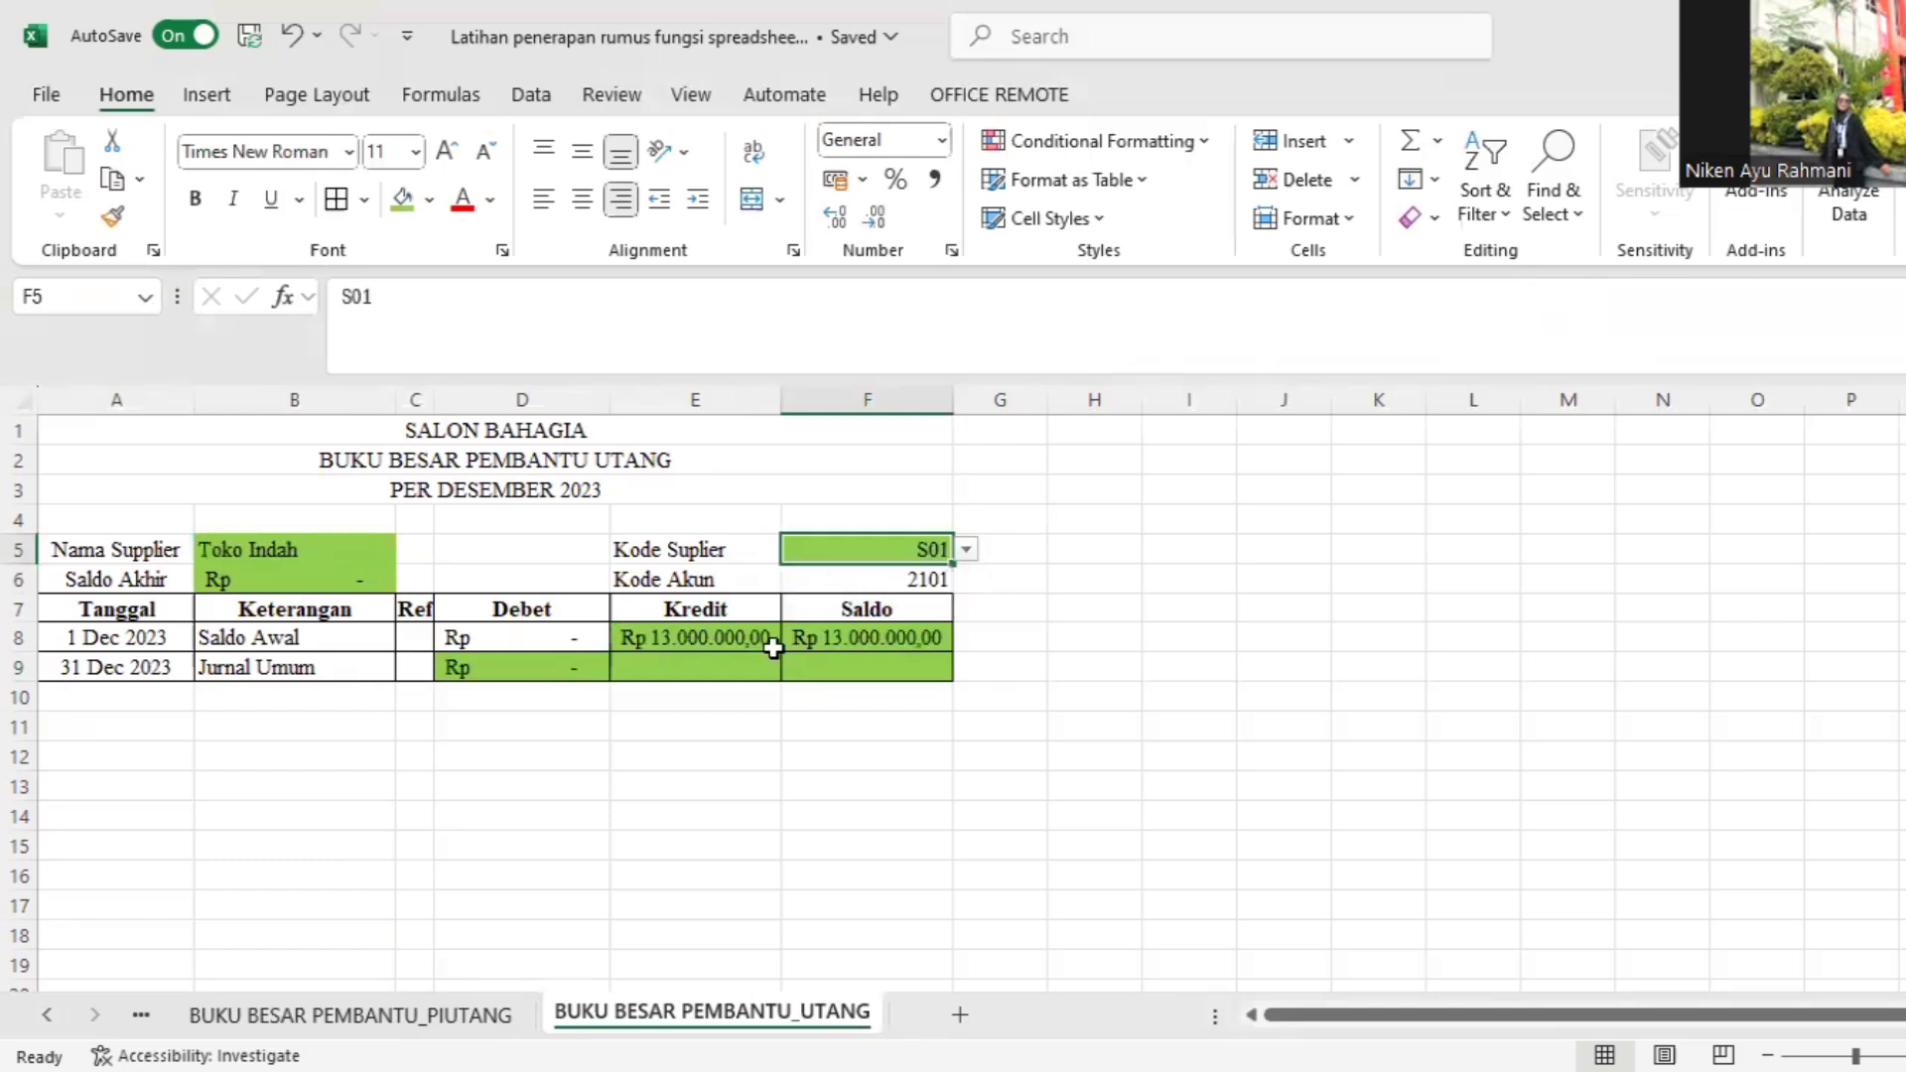
# Step: Start an IF formula in Kredit cell E9 that returns "" when F5 is empty and otherwise uses a SUMIF
pyautogui.click(724, 674)
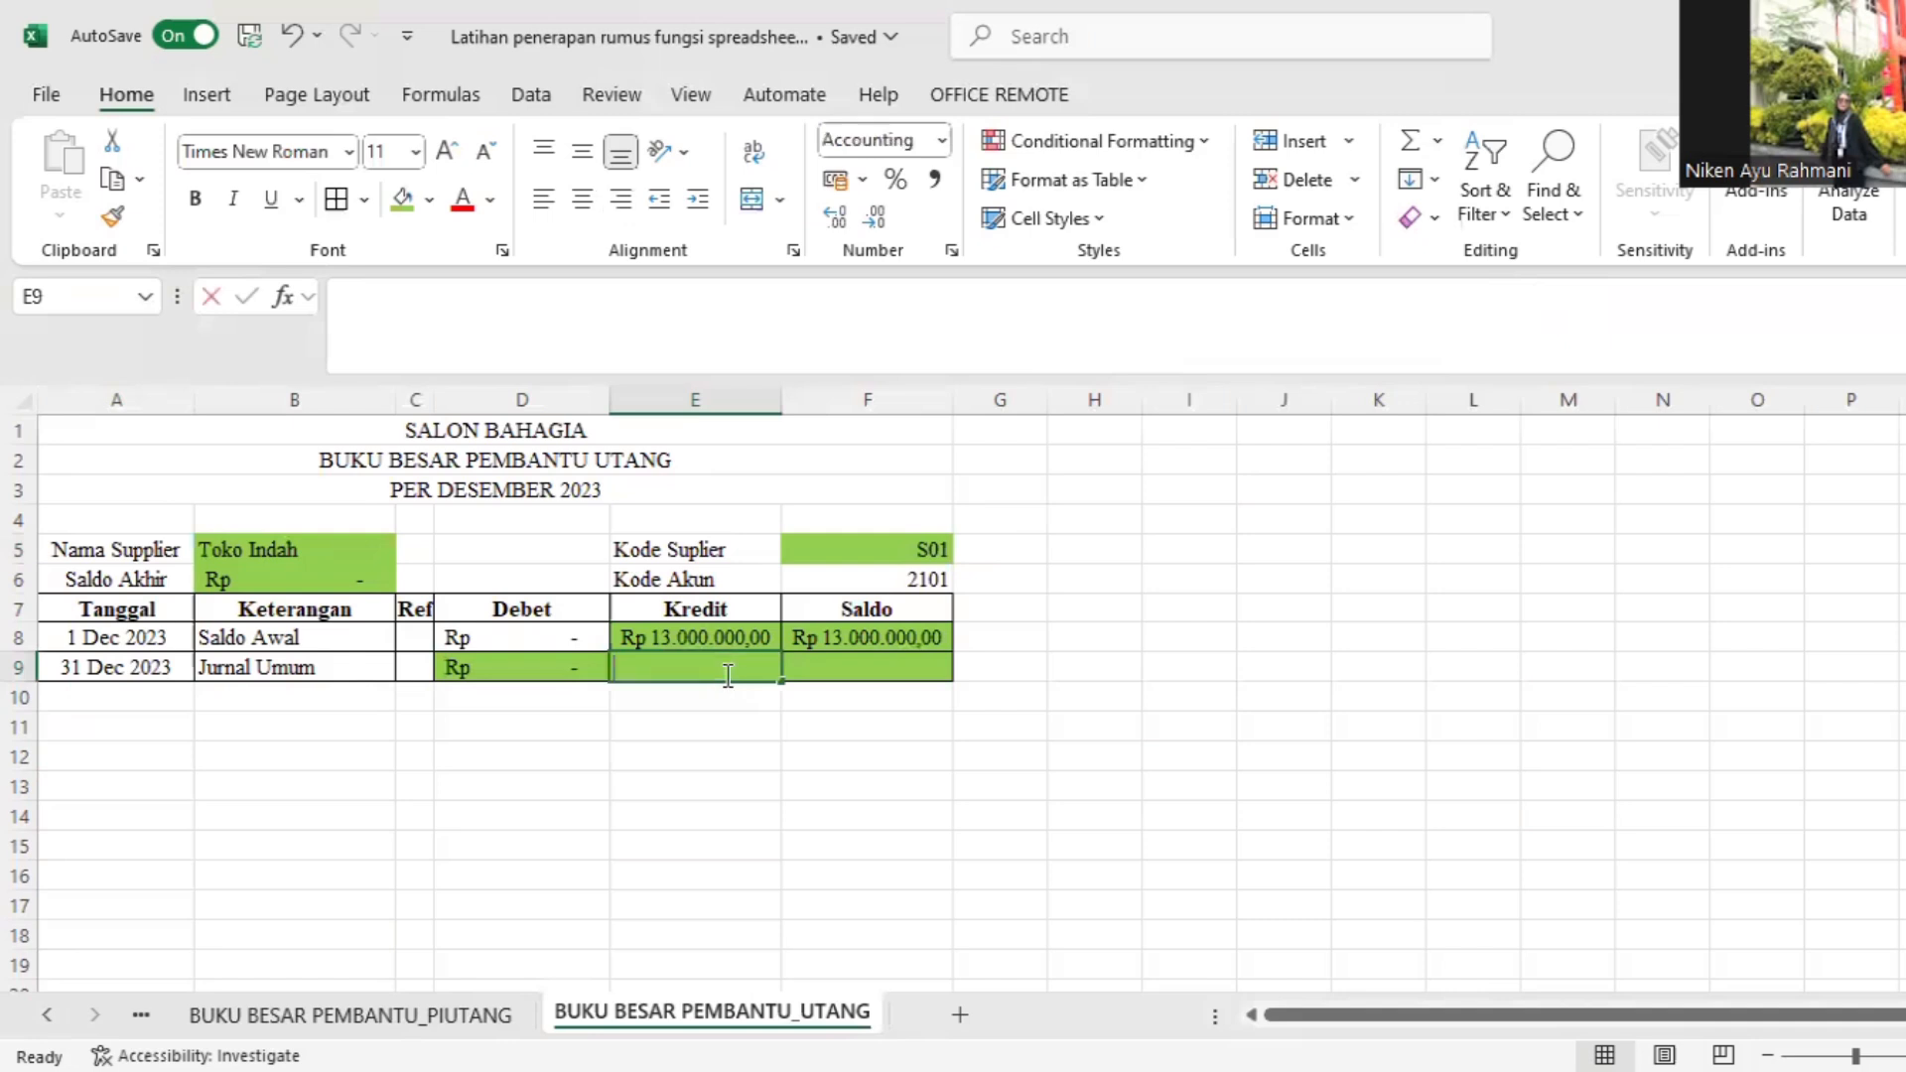
pyautogui.write('=i')
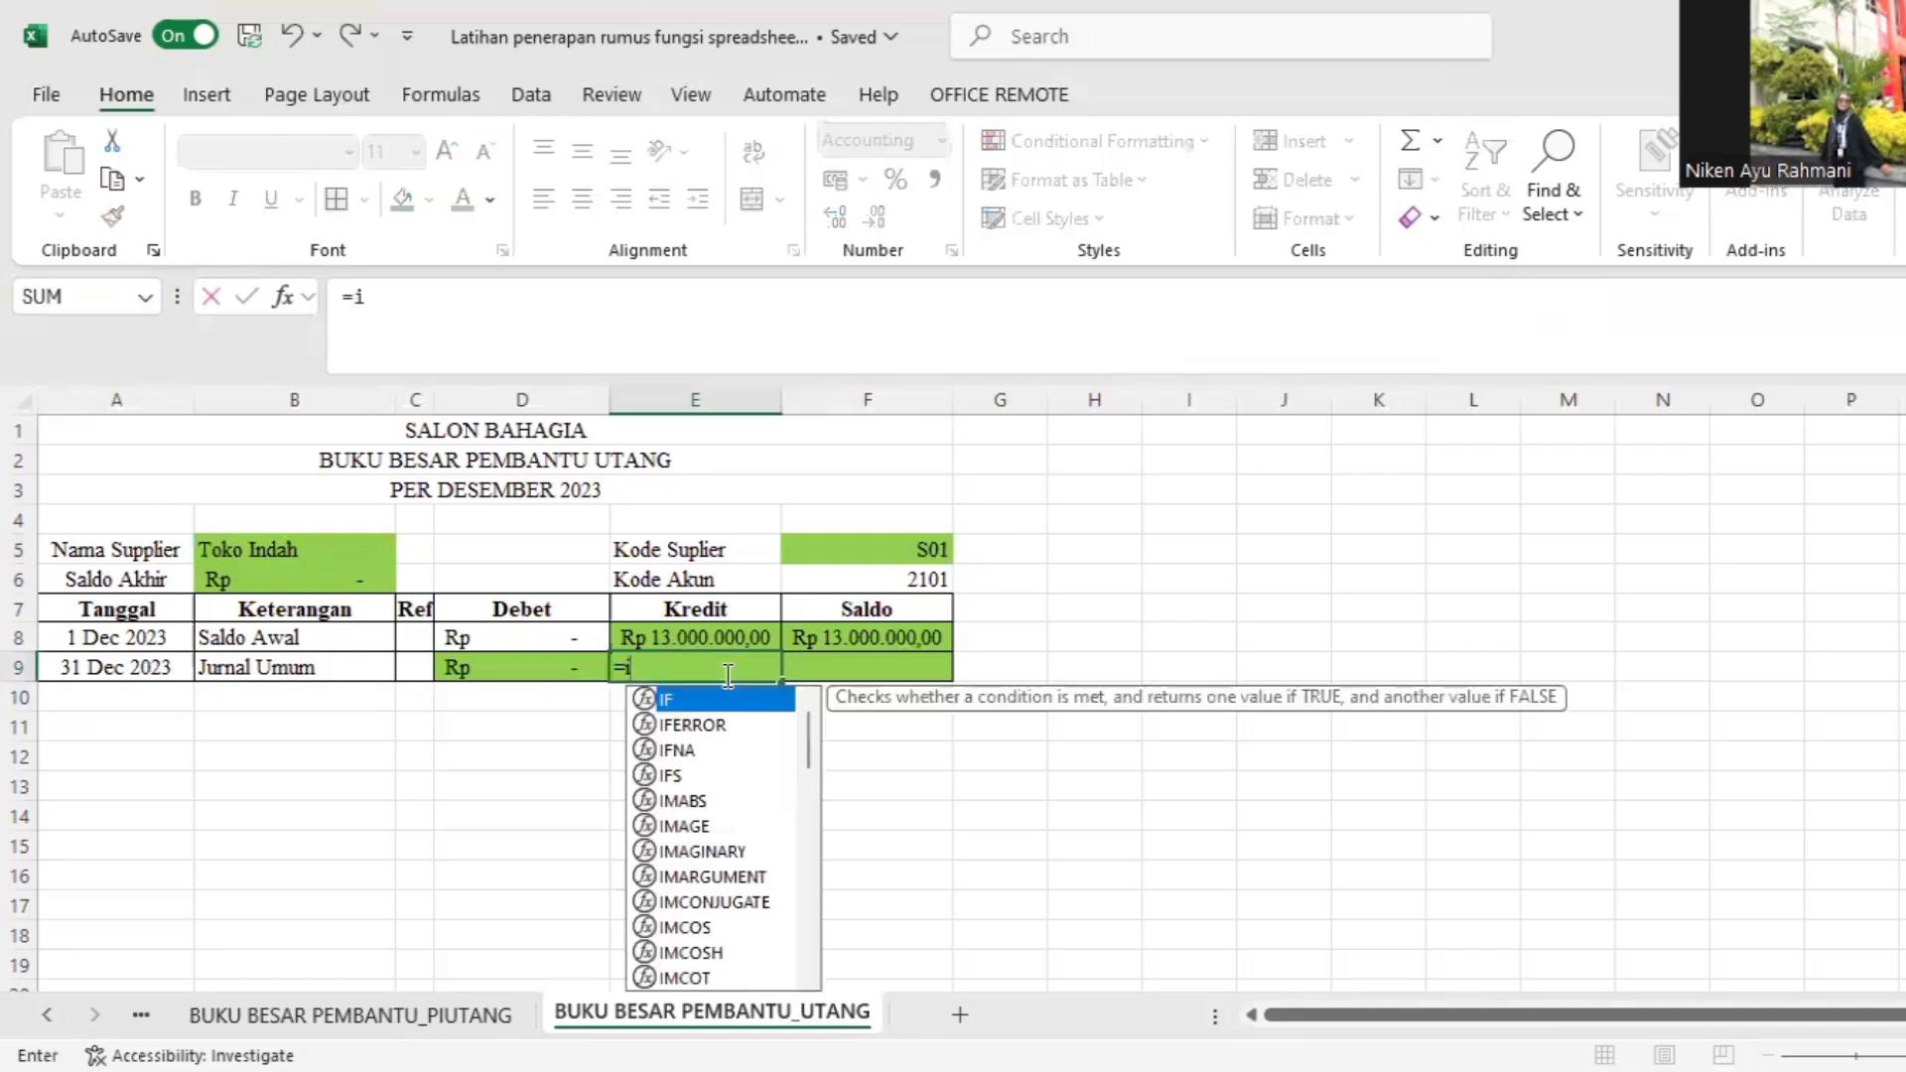
pyautogui.write('f')
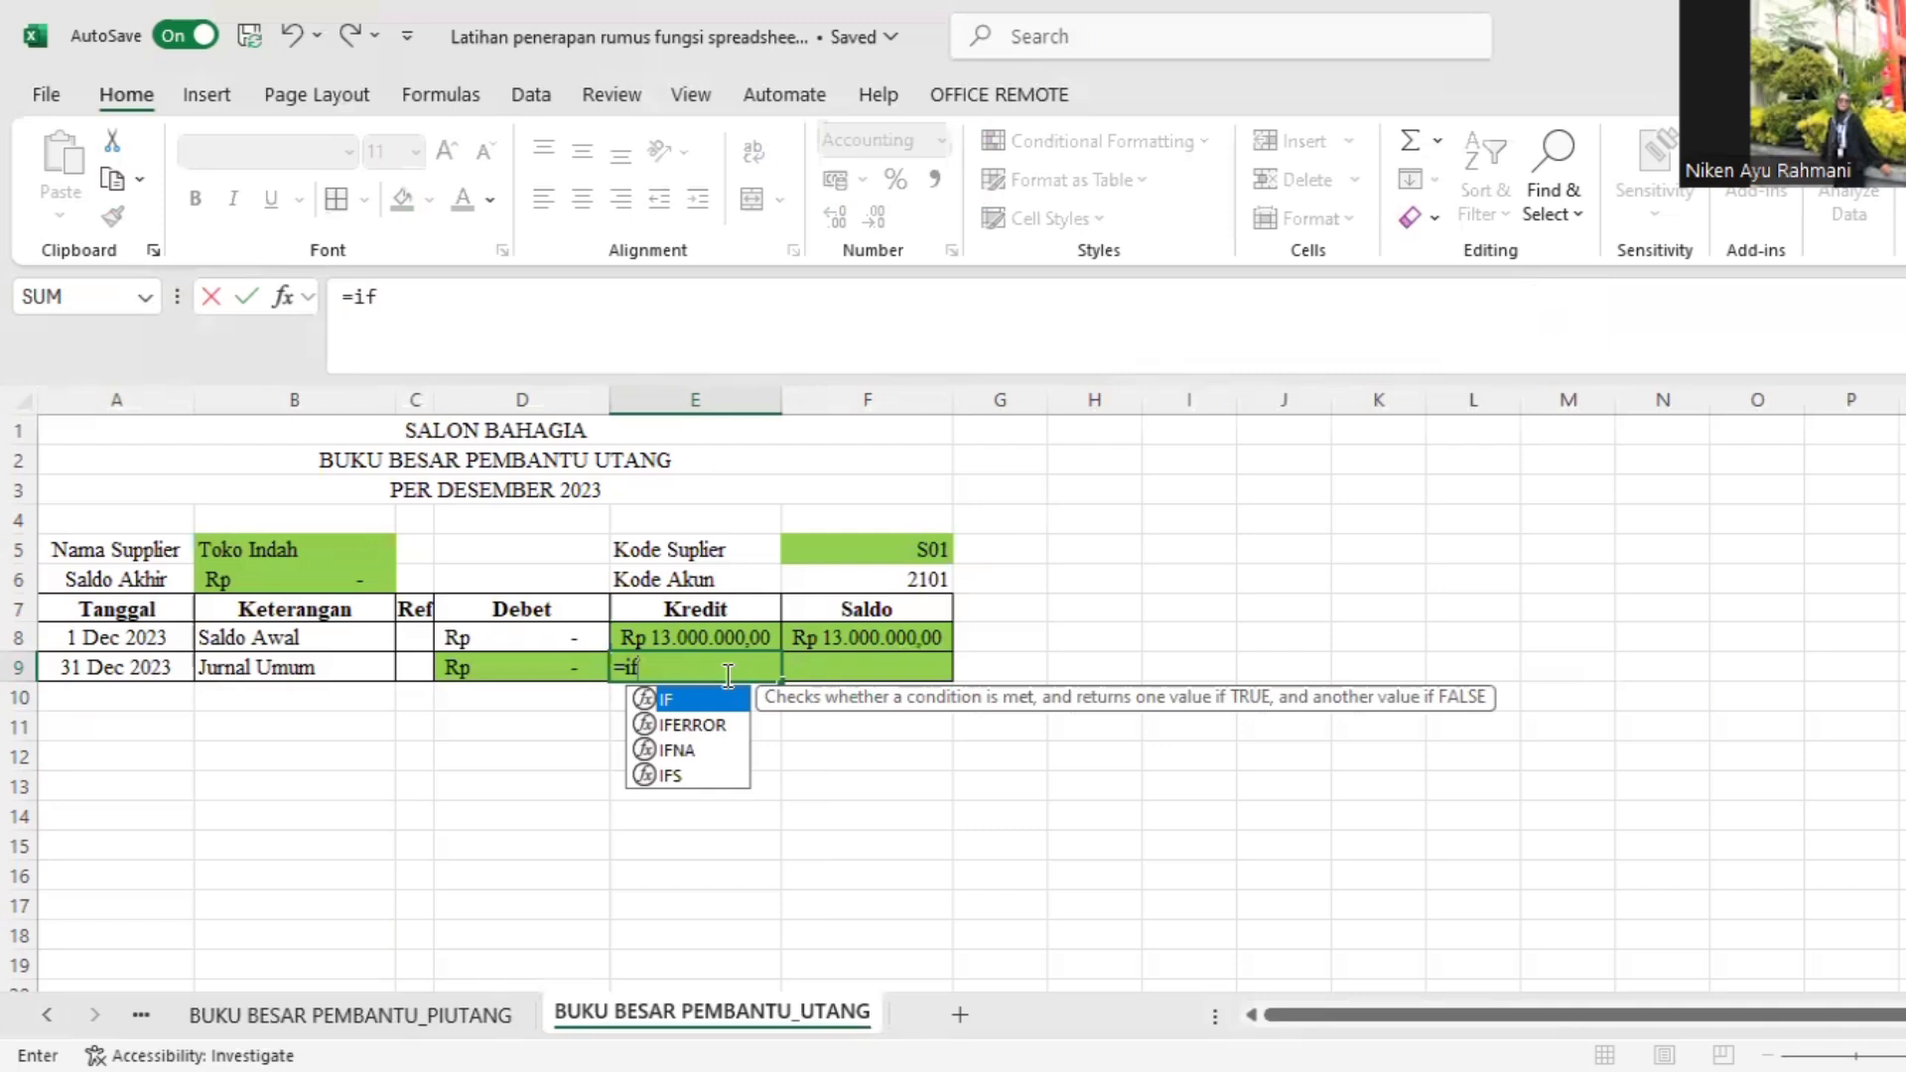
pyautogui.write('(')
pyautogui.click(880, 545)
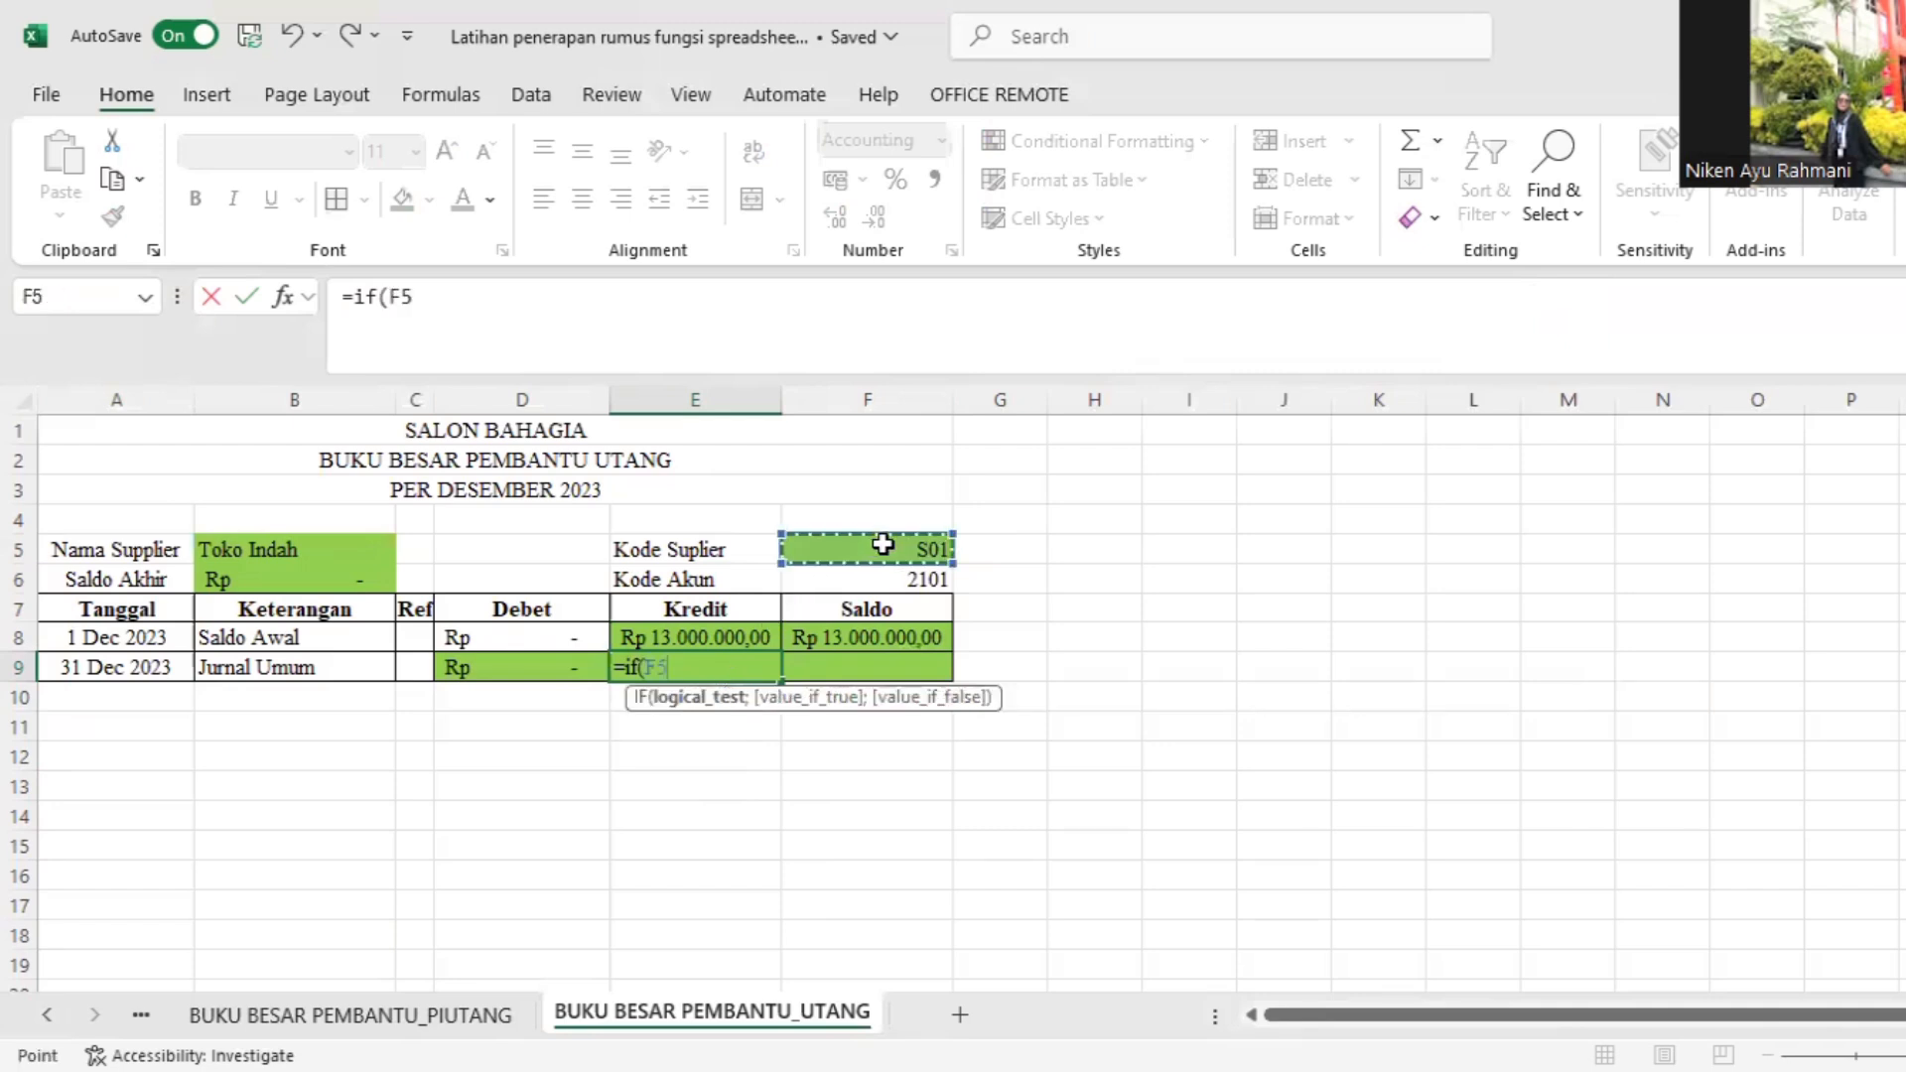
pyautogui.write('="";""')
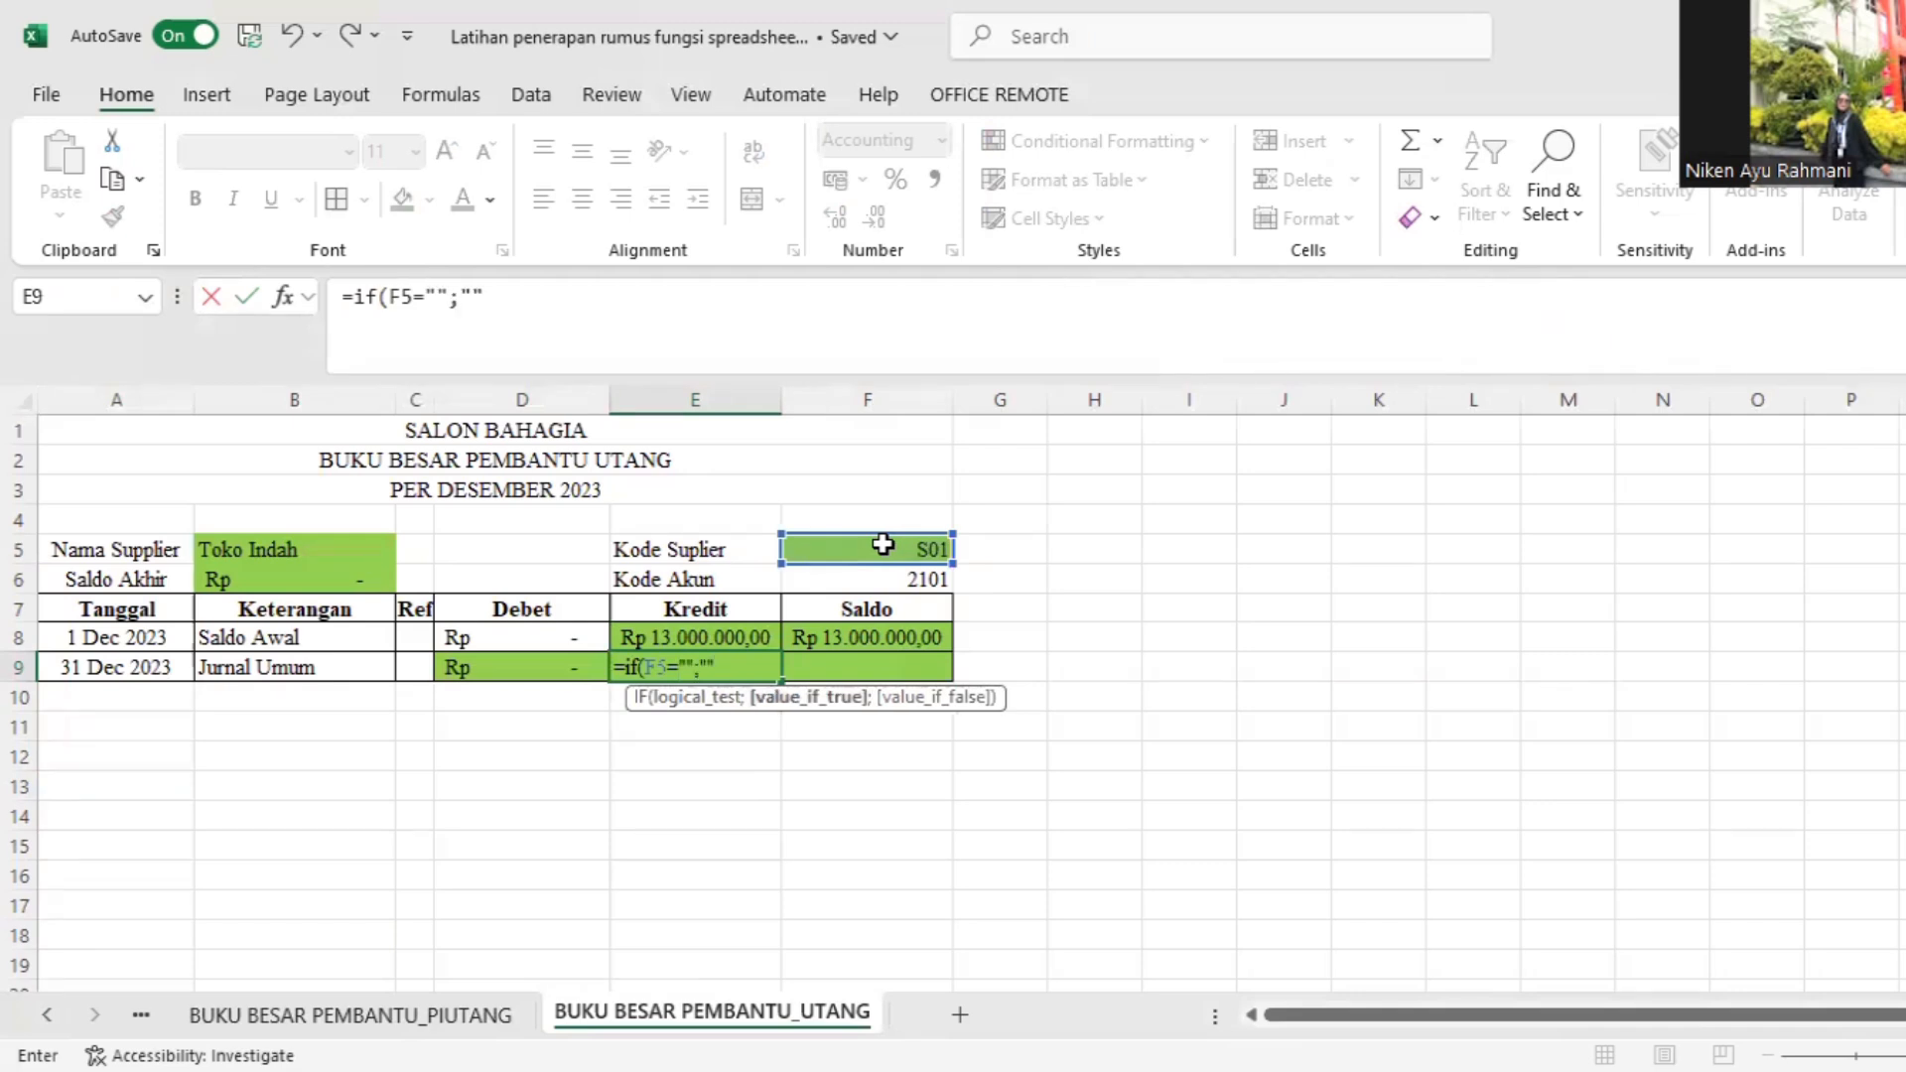
pyautogui.write(':')
pyautogui.write(';sumif(')
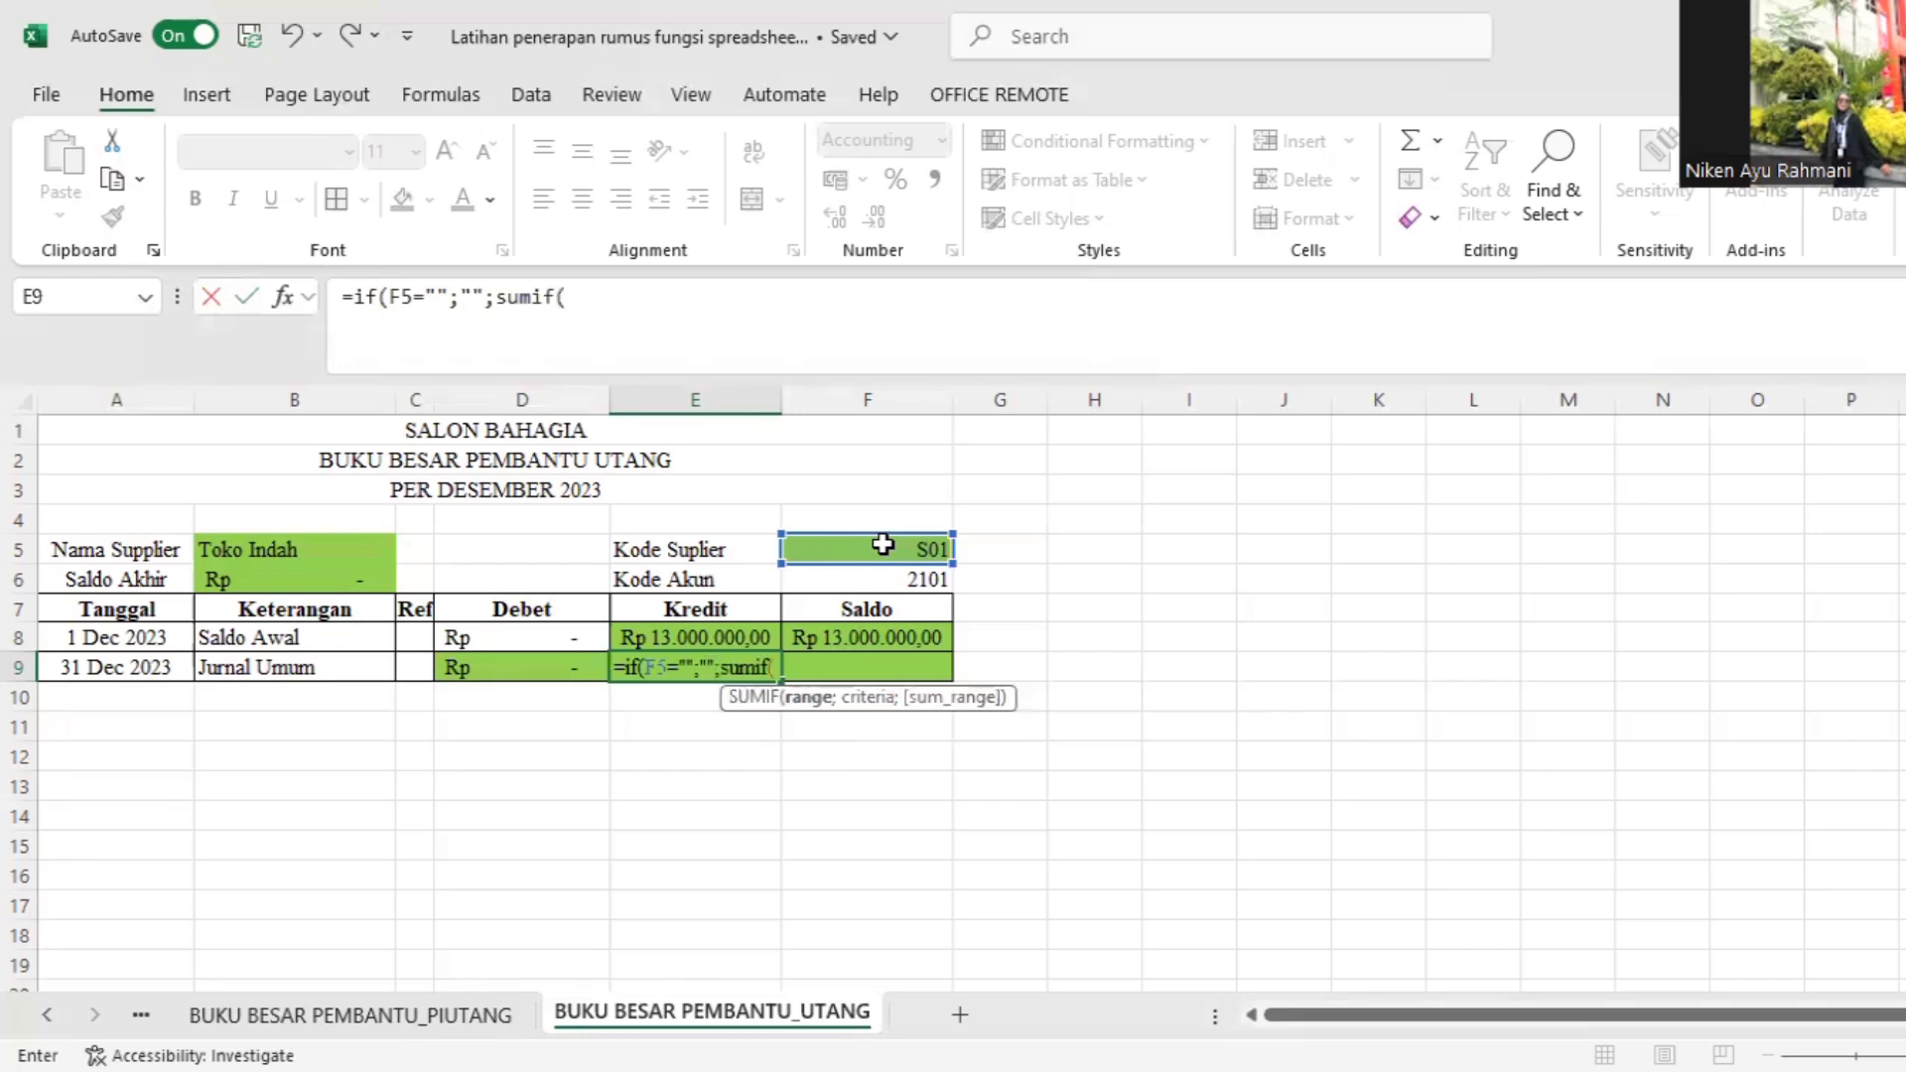
# Step: Set the SUMIF range in the E9 formula to the Kode Costumer/Supplier cells D6:$D$26 on the JURNAL UMUM sheet
pyautogui.click(128, 1022)
pyautogui.click(240, 1024)
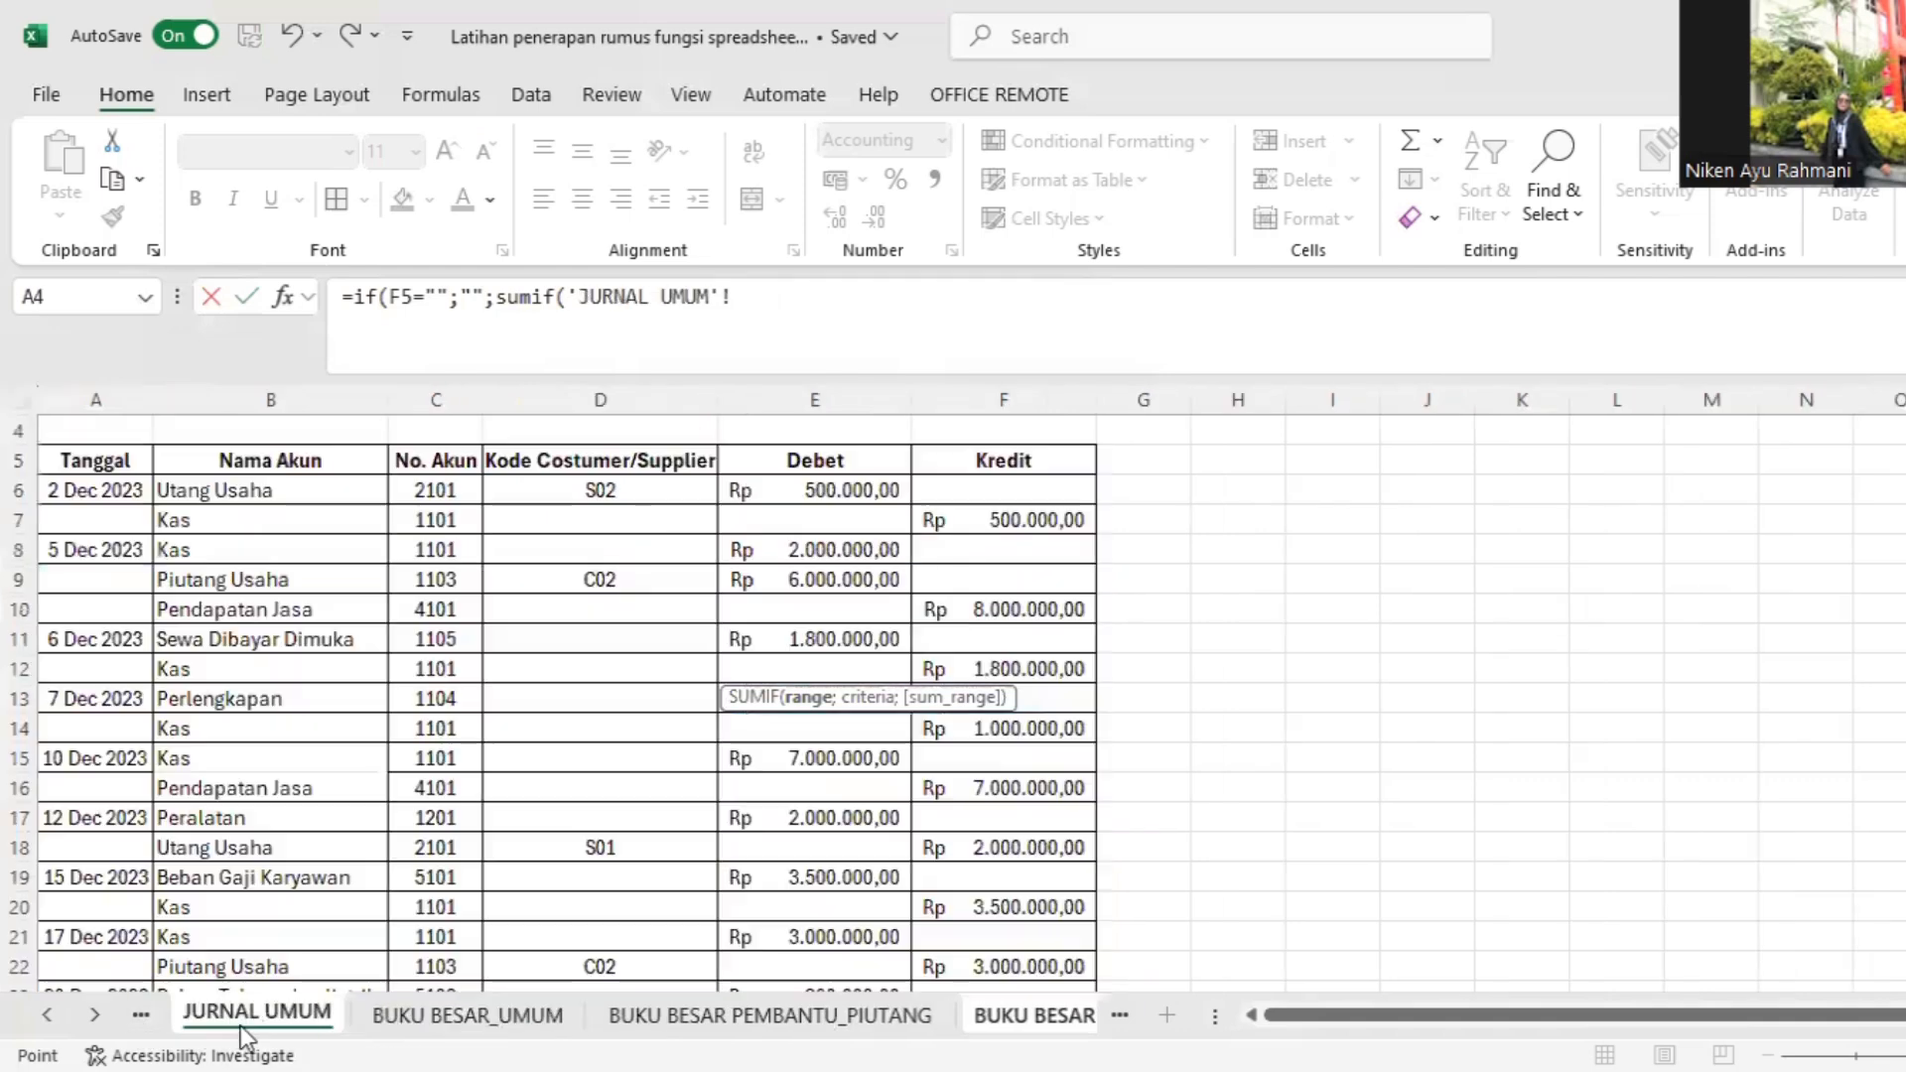
pyautogui.click(593, 504)
pyautogui.moveTo(594, 505); pyautogui.dragTo(540, 941)
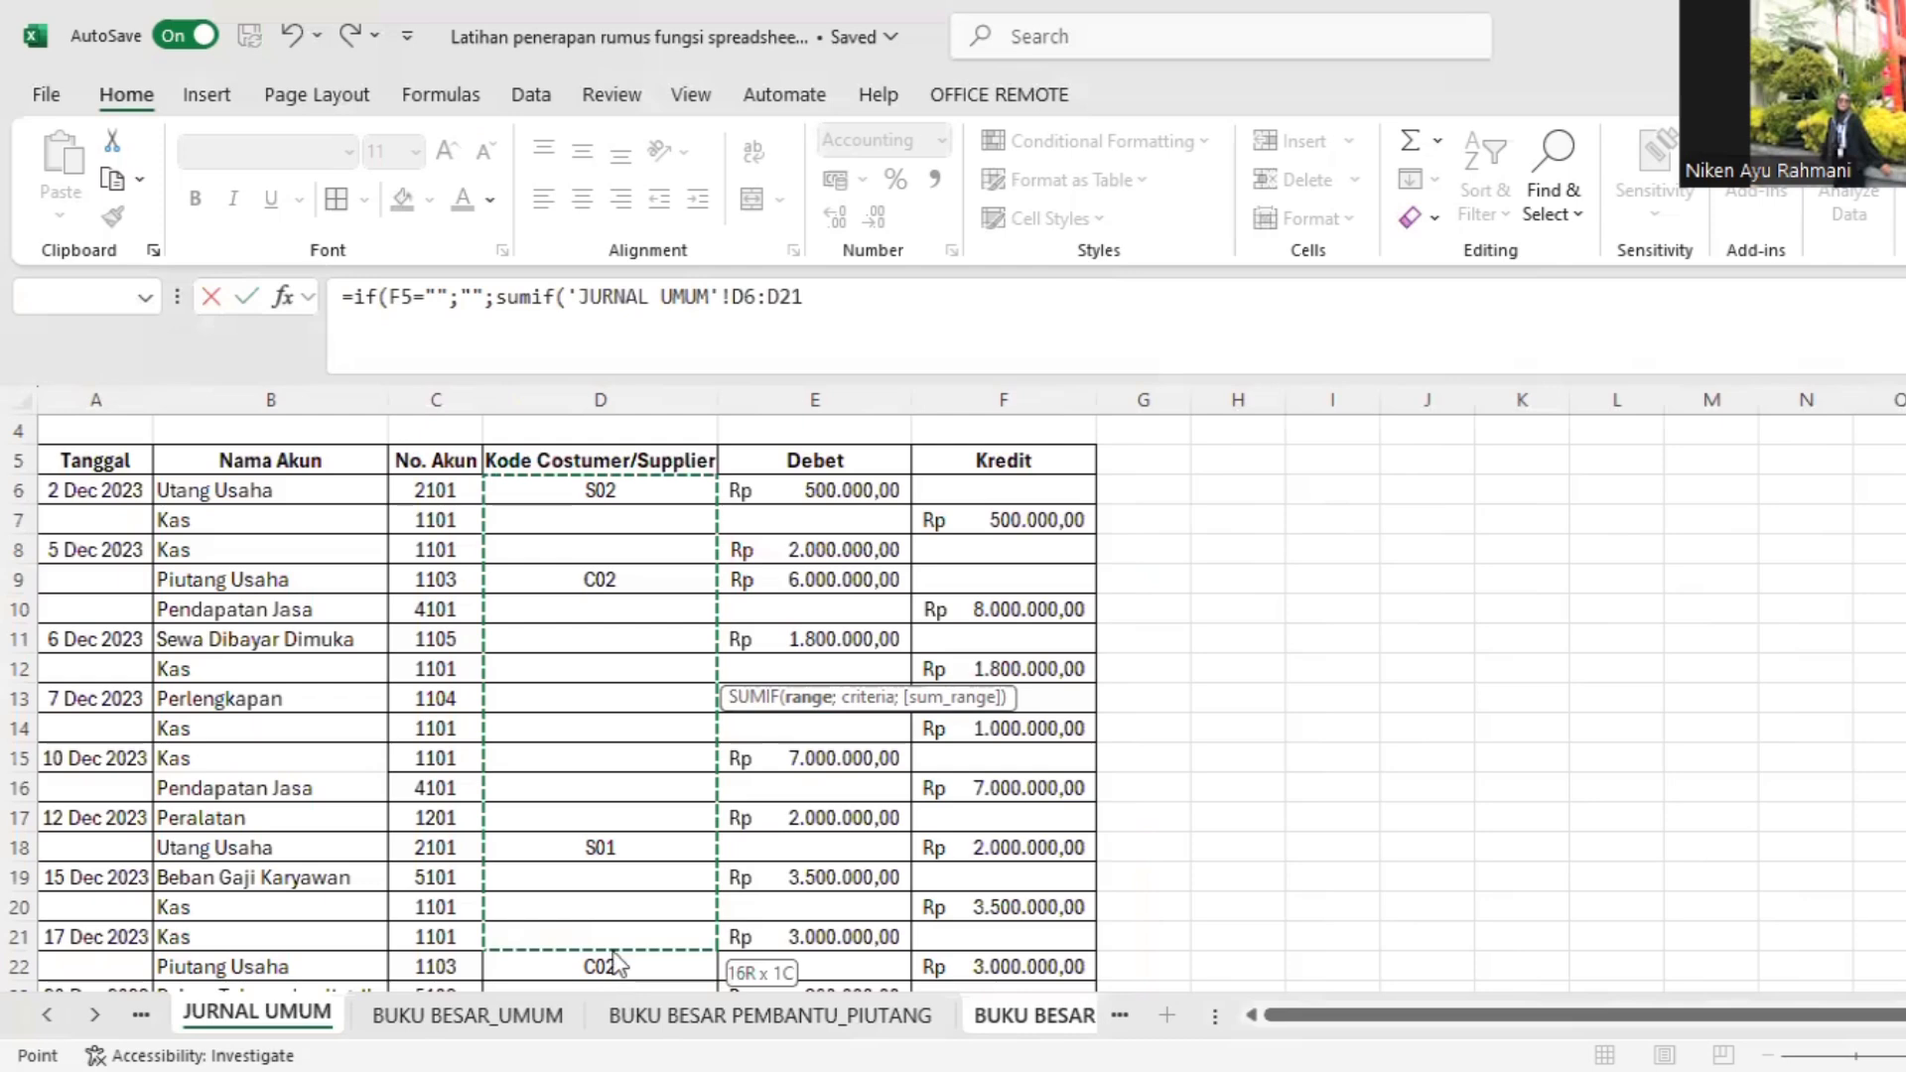
pyautogui.moveTo(614, 951); pyautogui.dragTo(587, 900)
pyautogui.scroll(-2, 587, 901)
pyautogui.write(';')
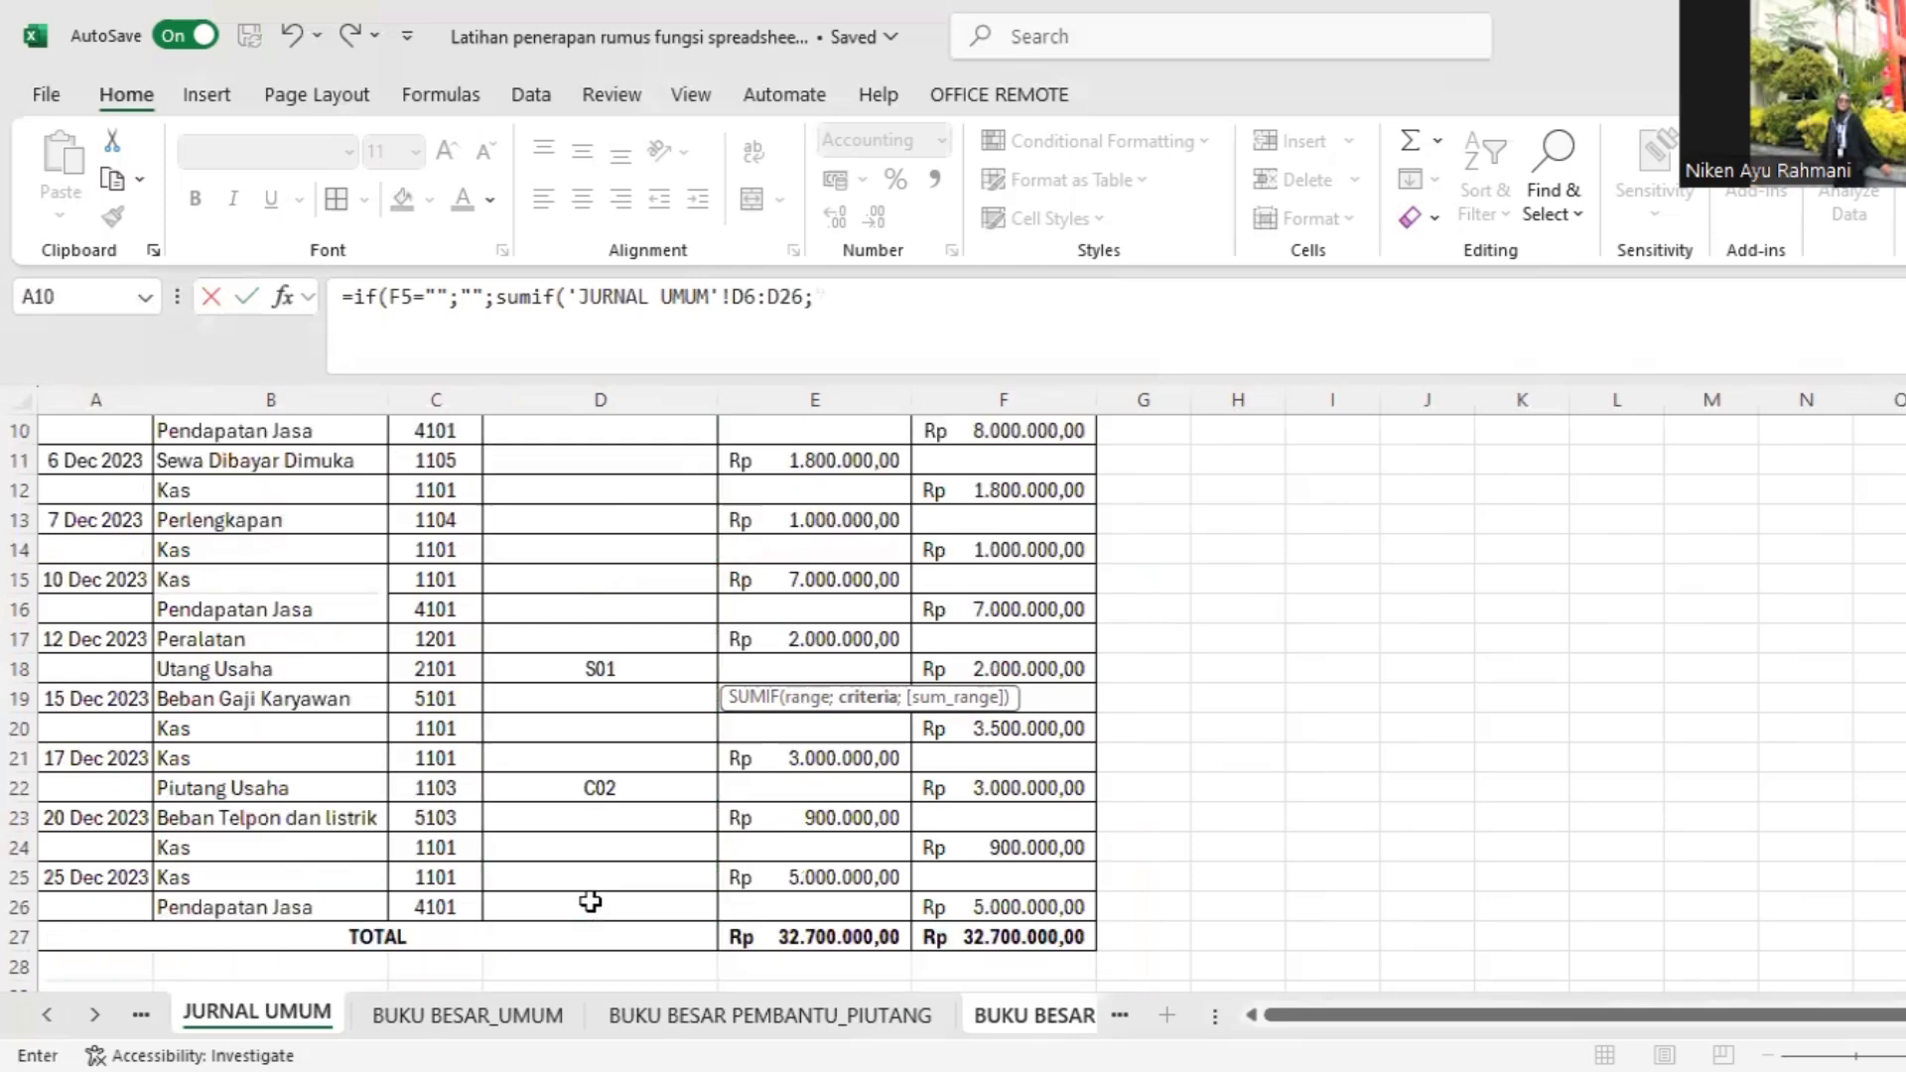
pyautogui.click(803, 304)
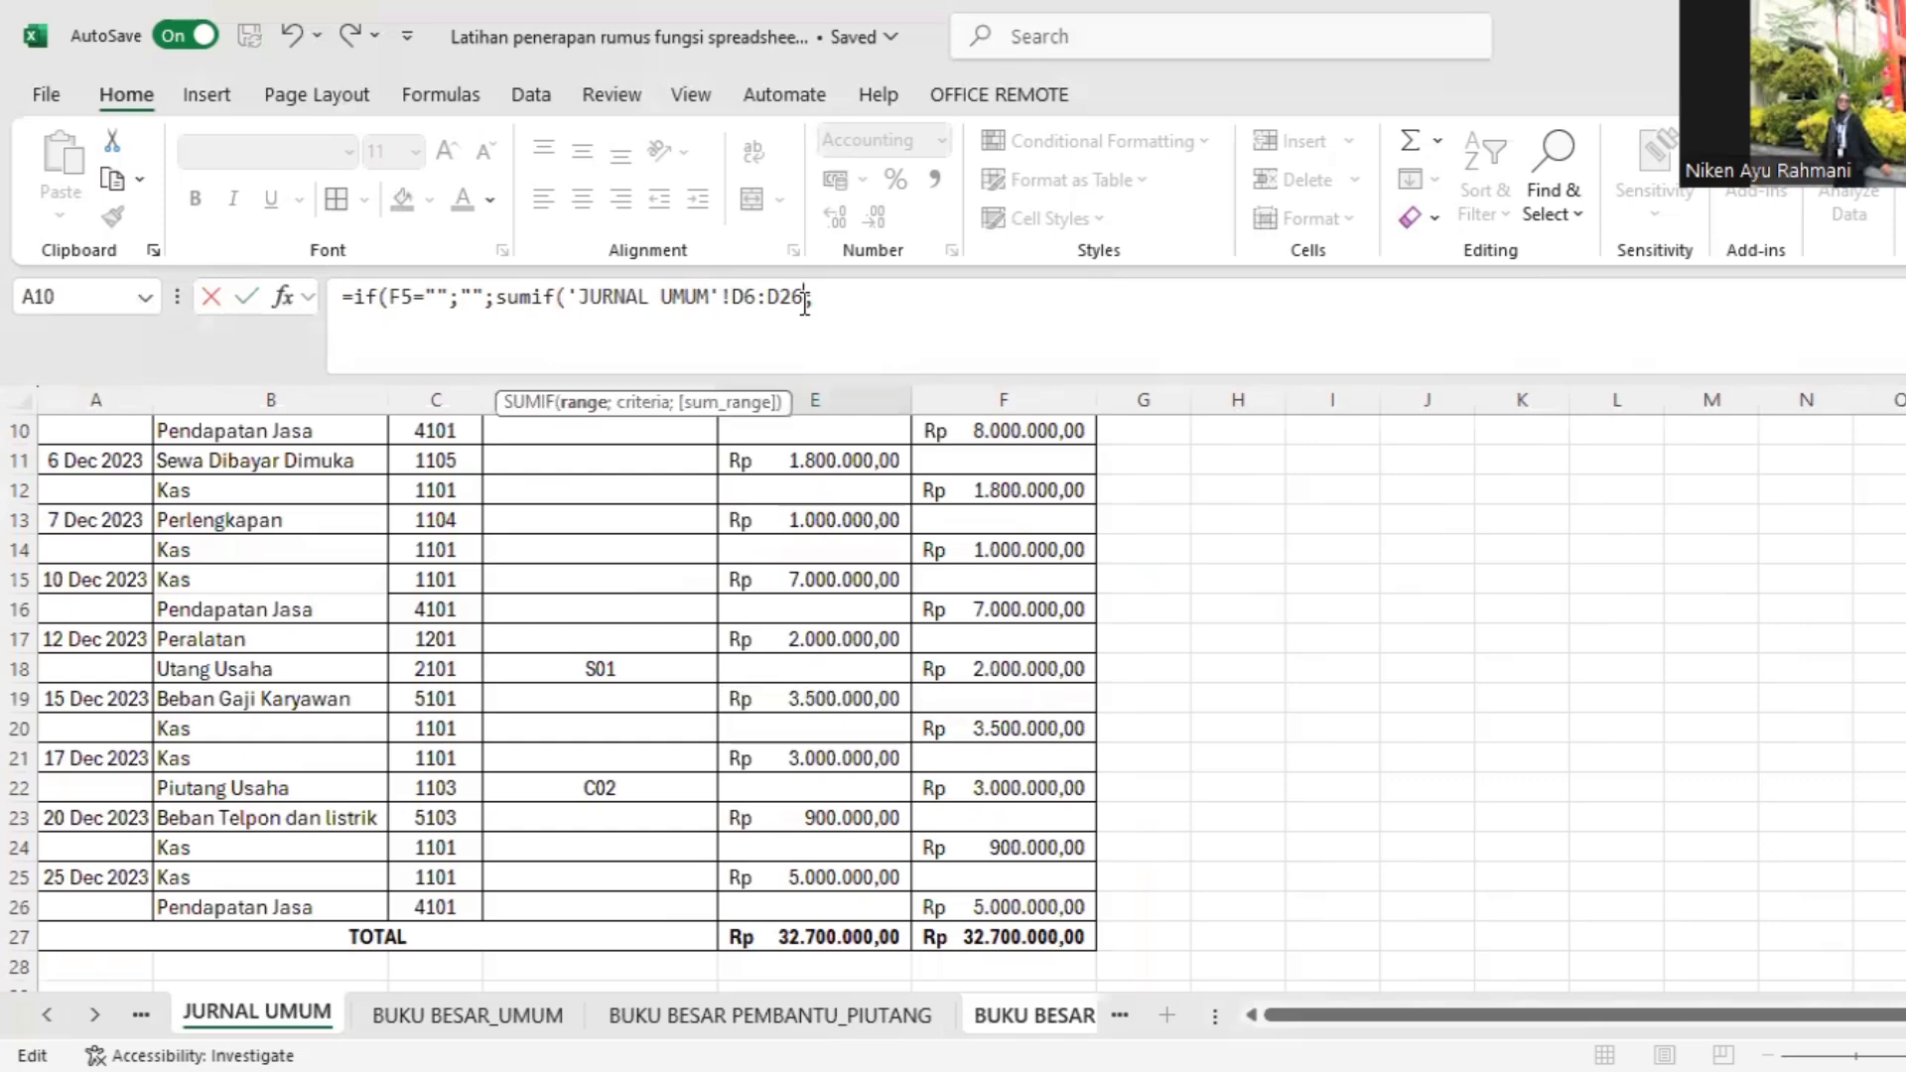
pyautogui.press('F4')
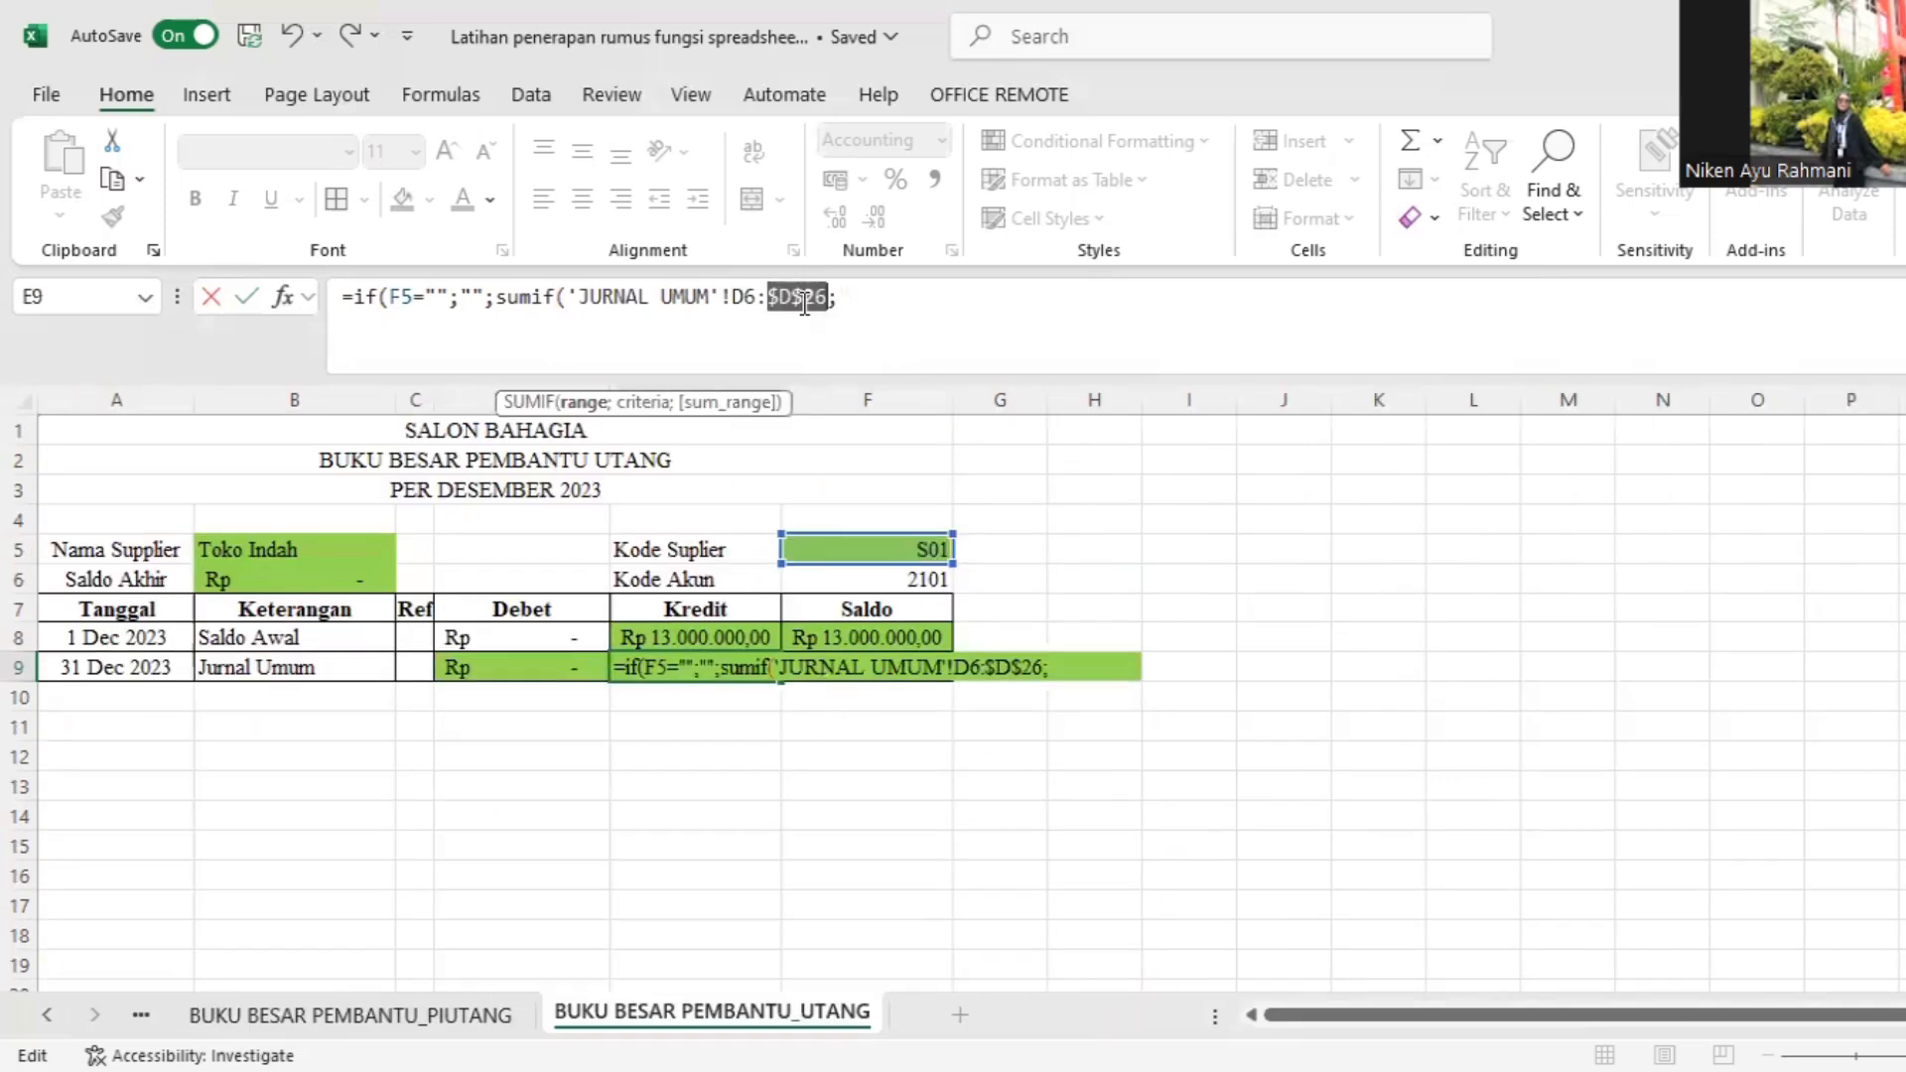
pyautogui.click(875, 298)
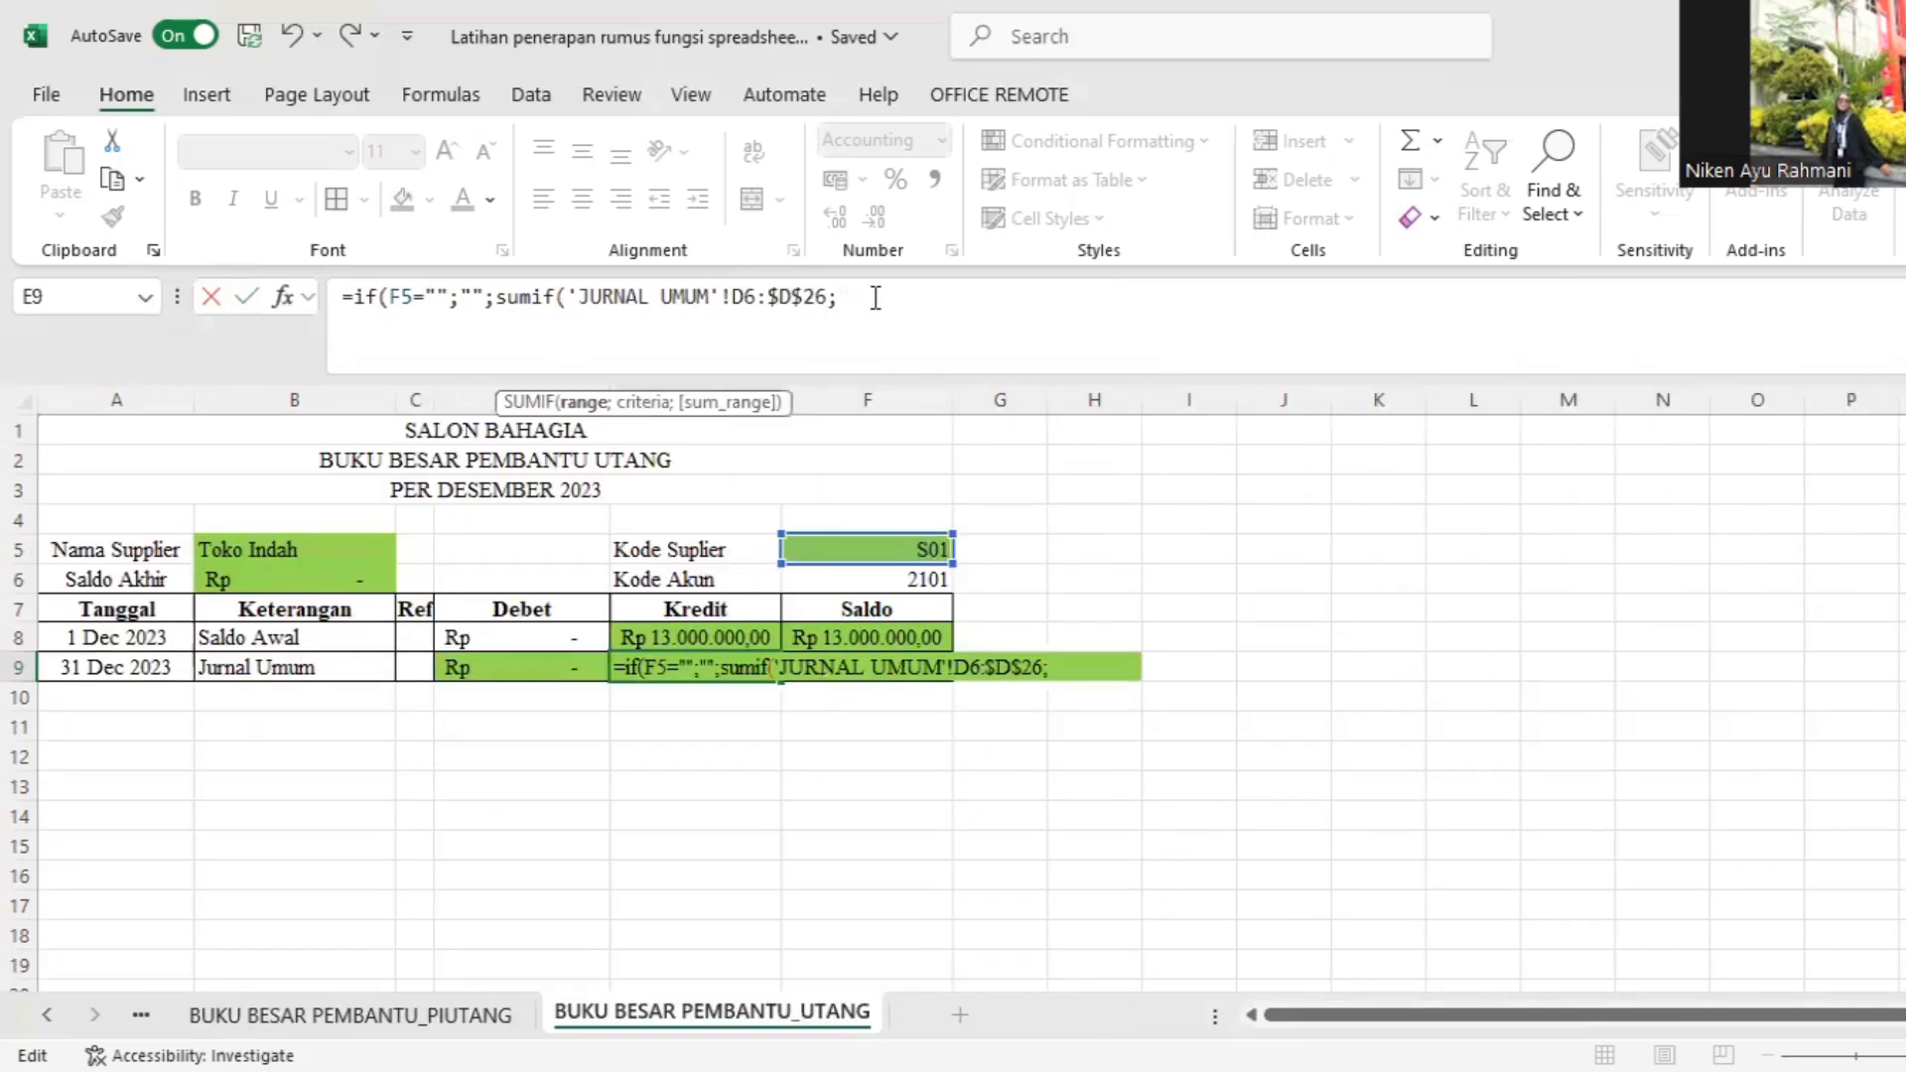
# Step: Complete the SUMIF in Kredit cell E9 with criterion F5 of the utang sheet and sum range $F$6:$F$26 of JURNAL UMUM
pyautogui.click(812, 549)
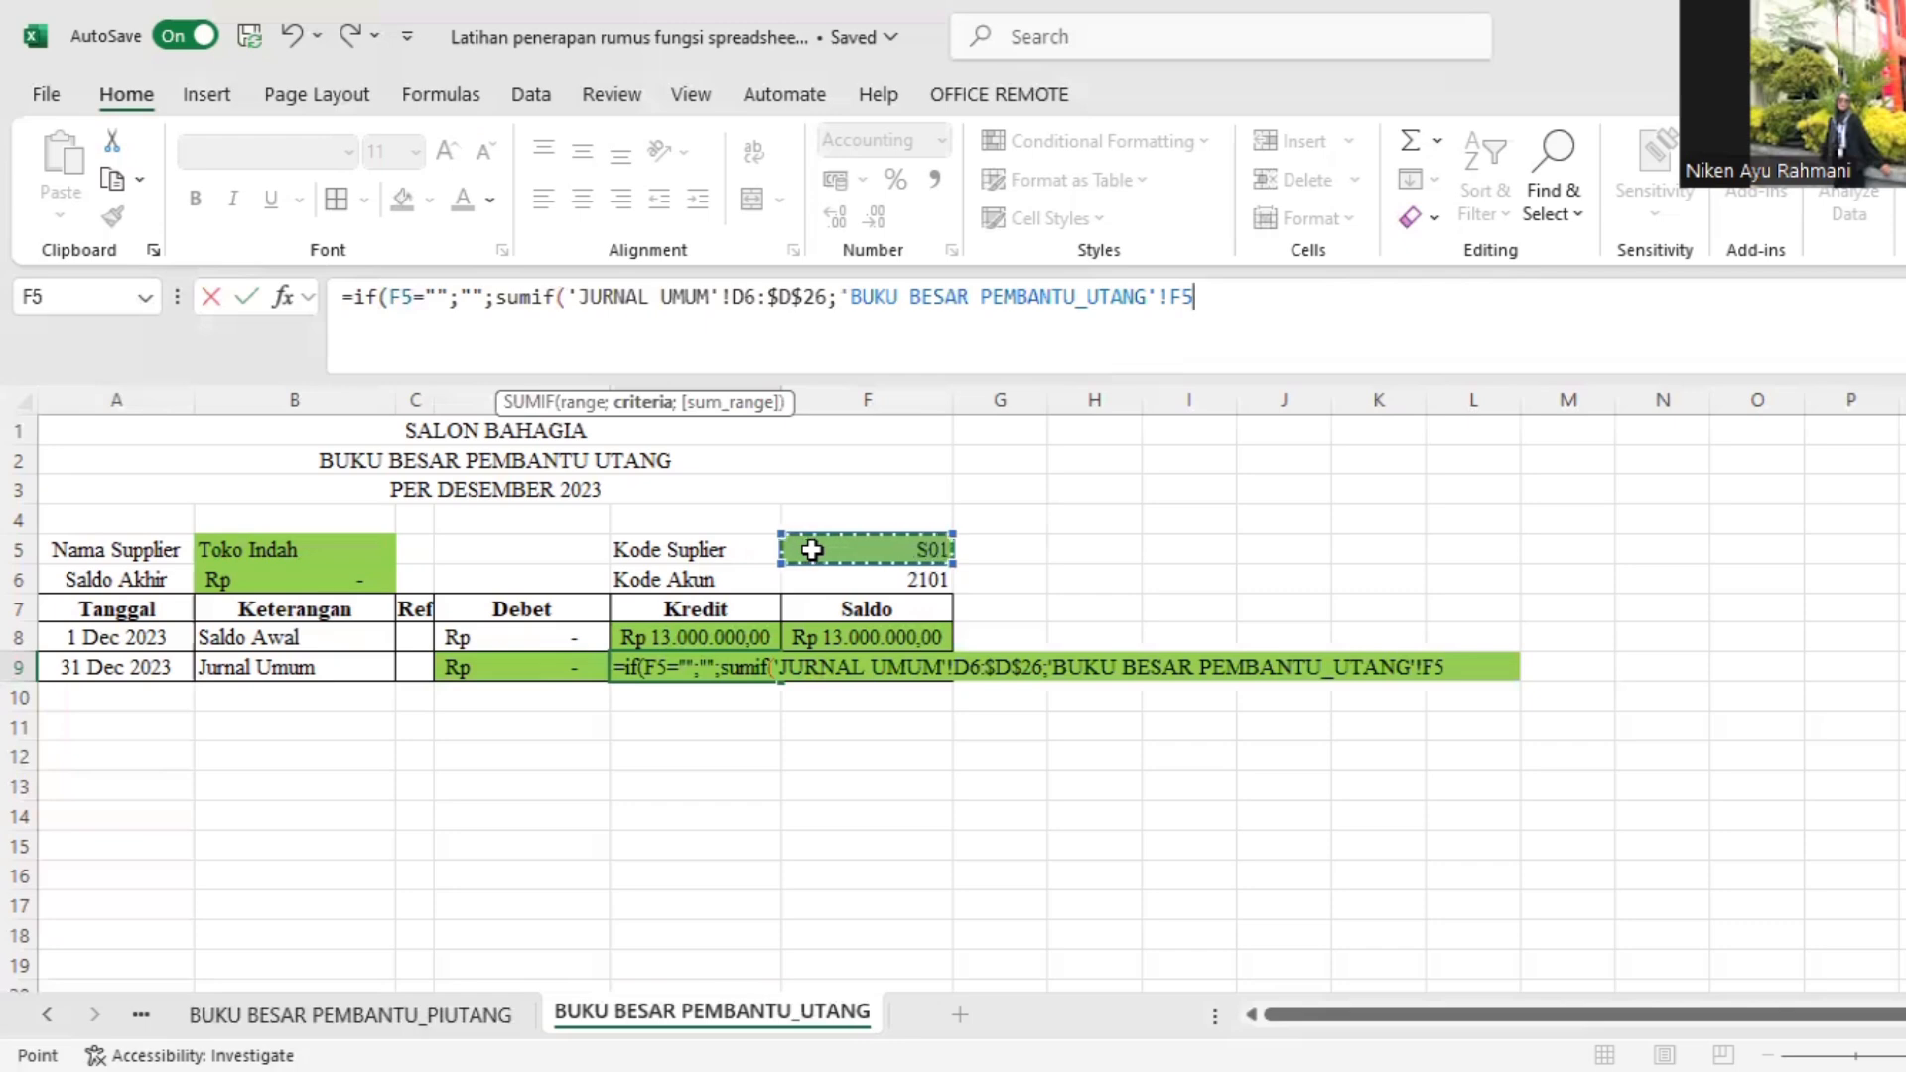
pyautogui.write(';')
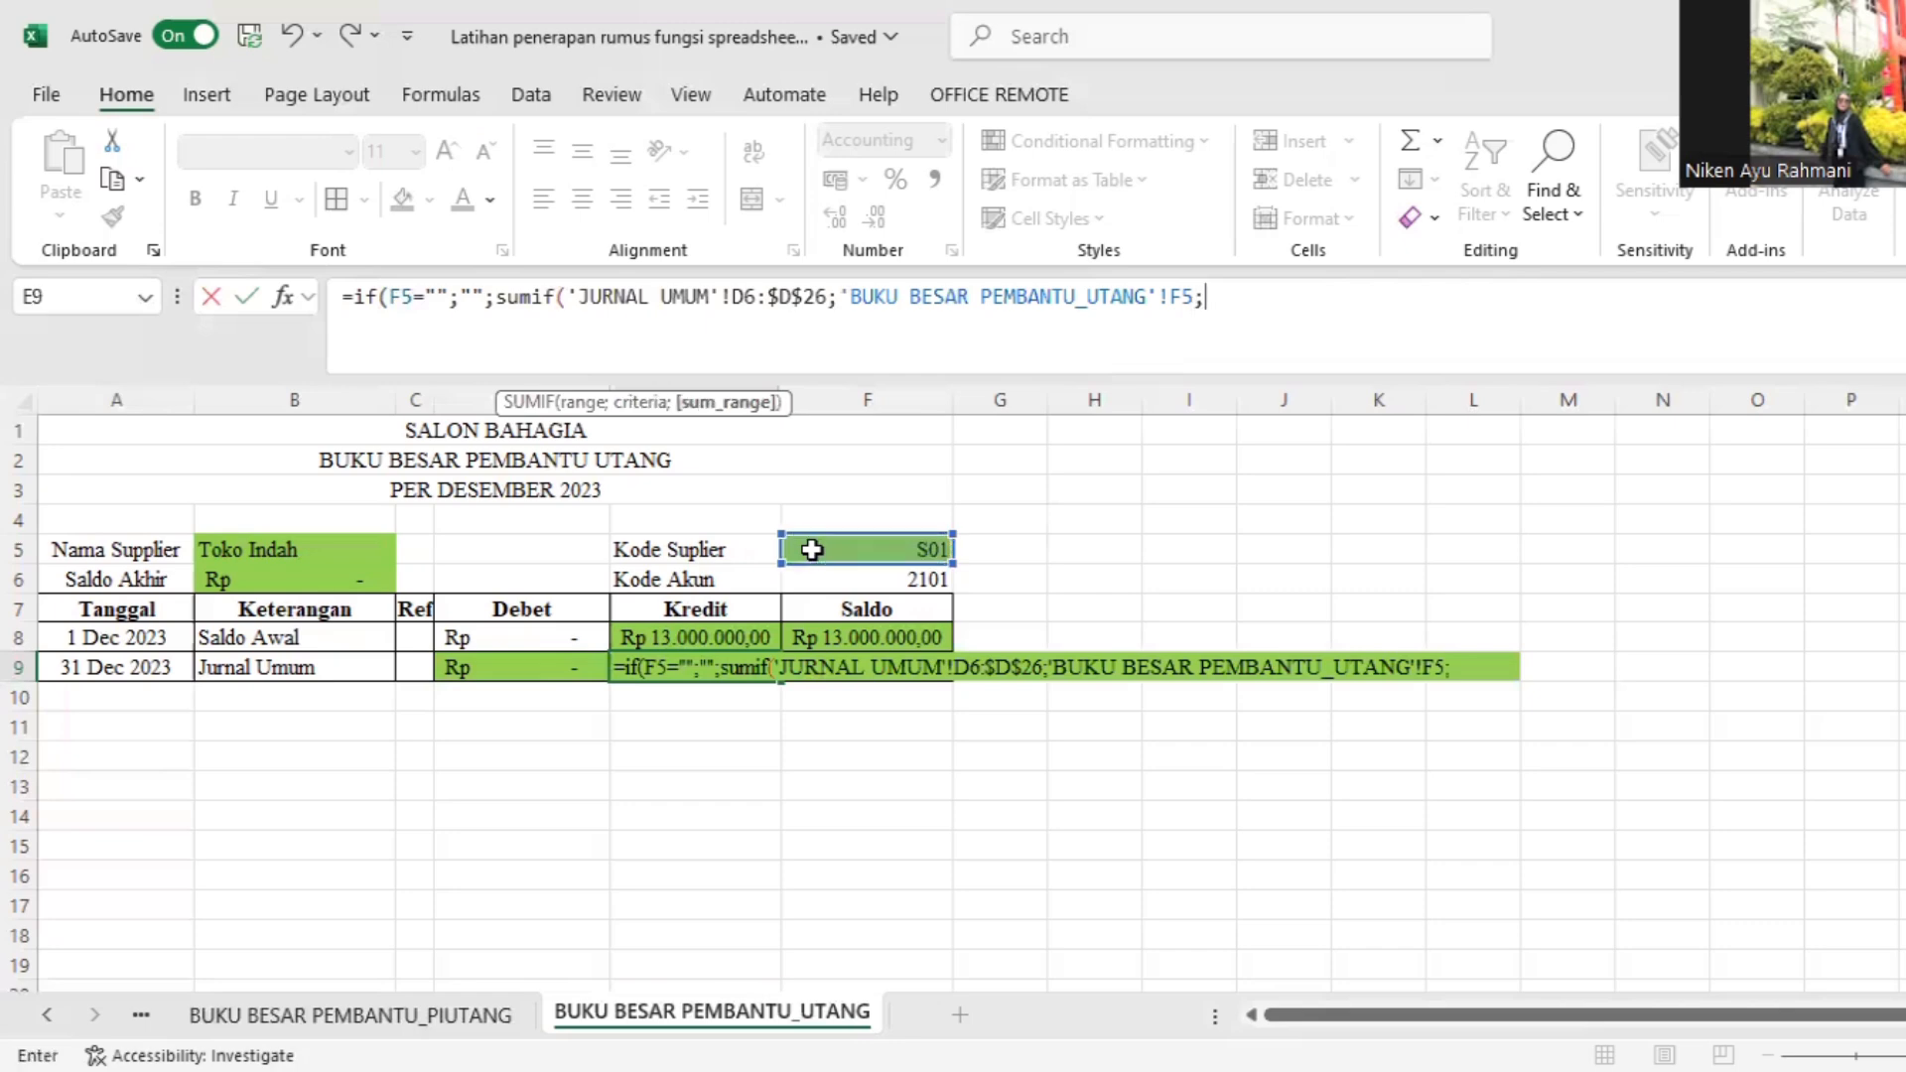
pyautogui.click(142, 1018)
pyautogui.click(142, 1019)
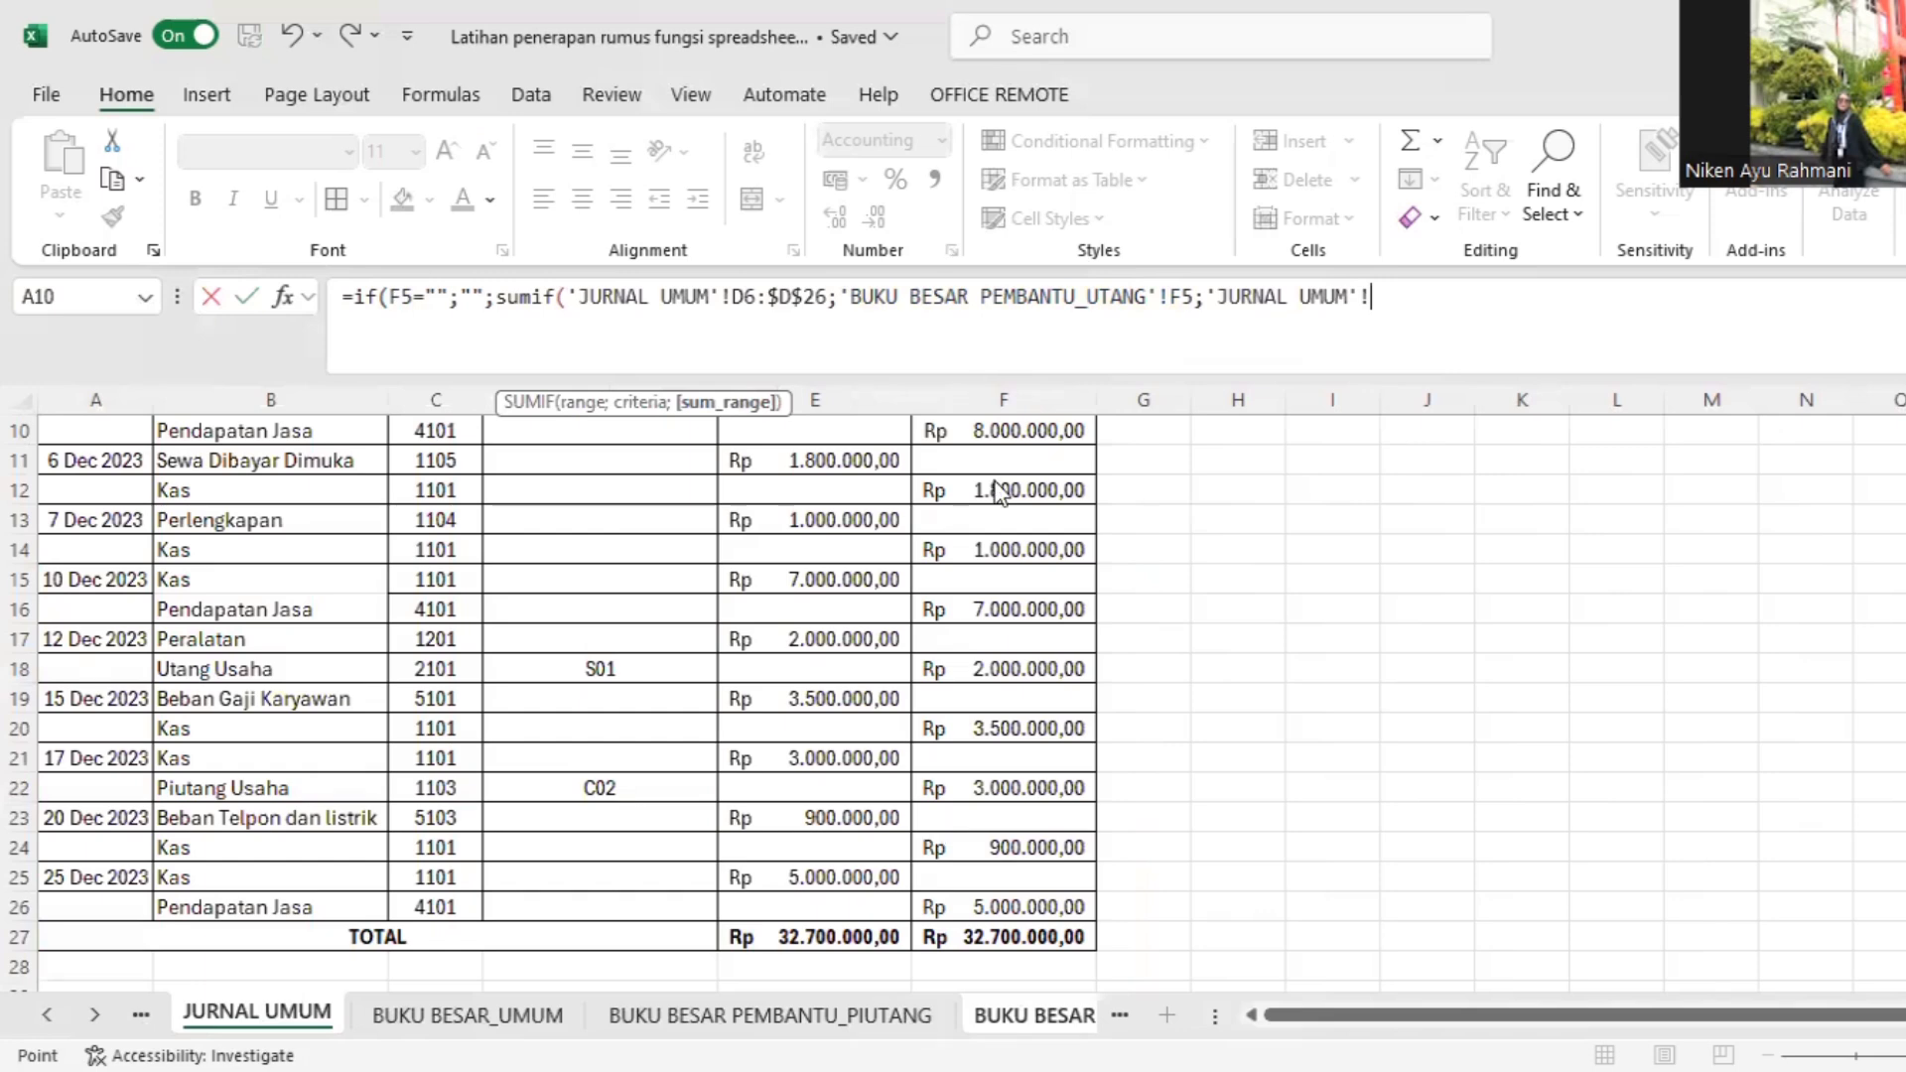
pyautogui.moveTo(1003, 907); pyautogui.dragTo(1007, 564)
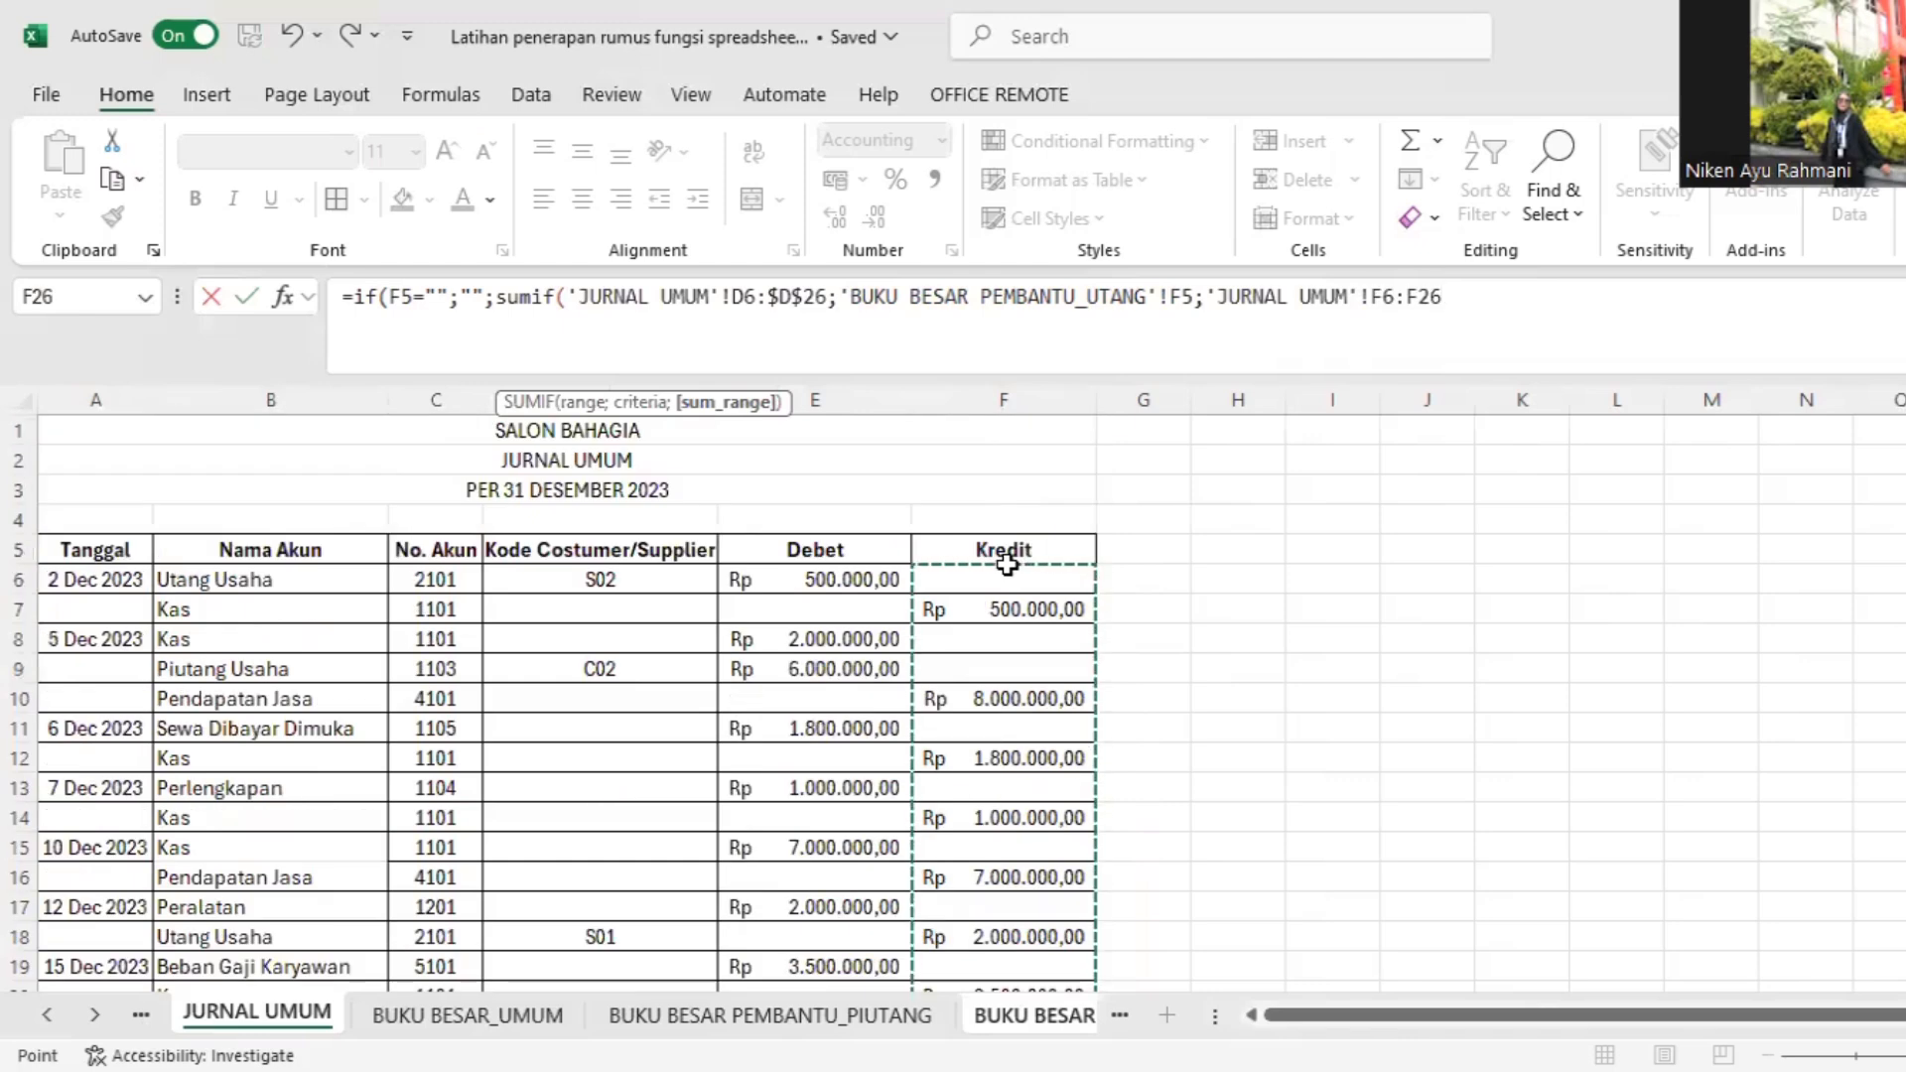
pyautogui.press('F4')
pyautogui.write(')')
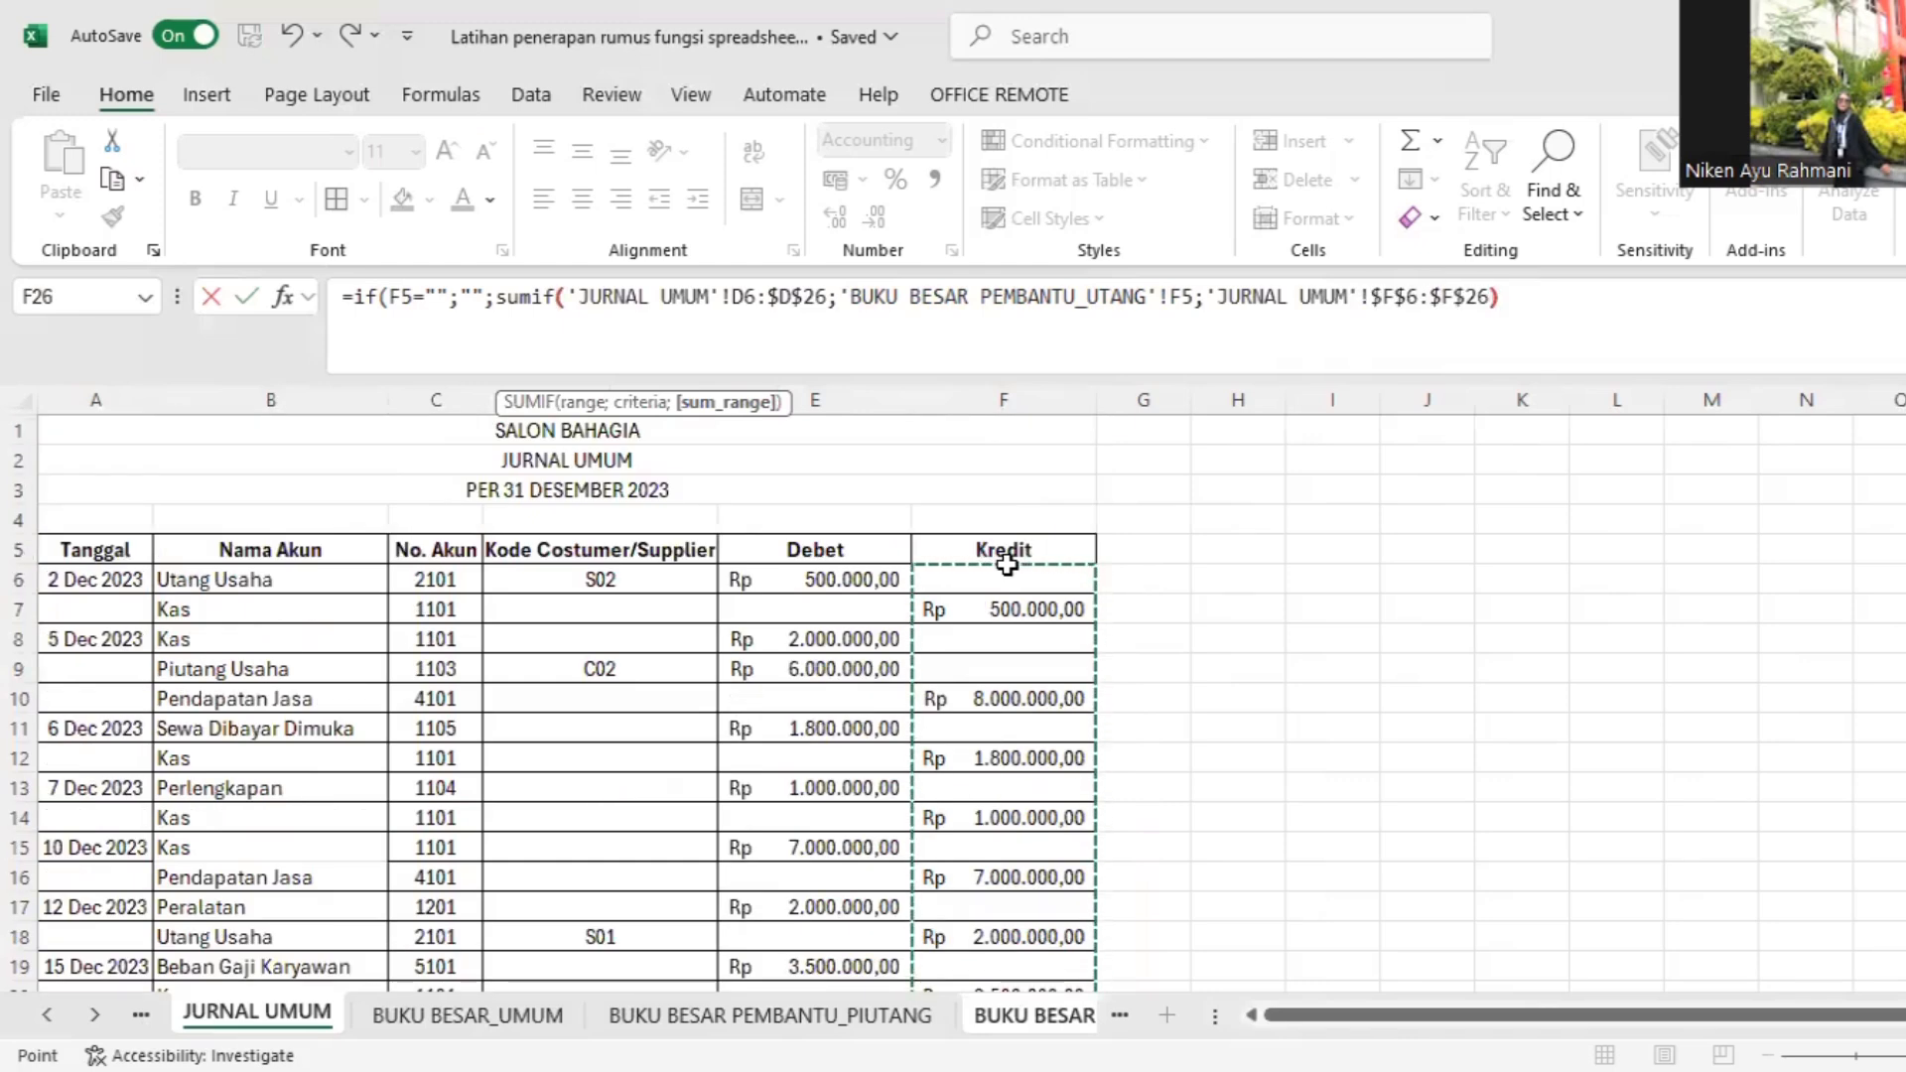
pyautogui.press('Return')
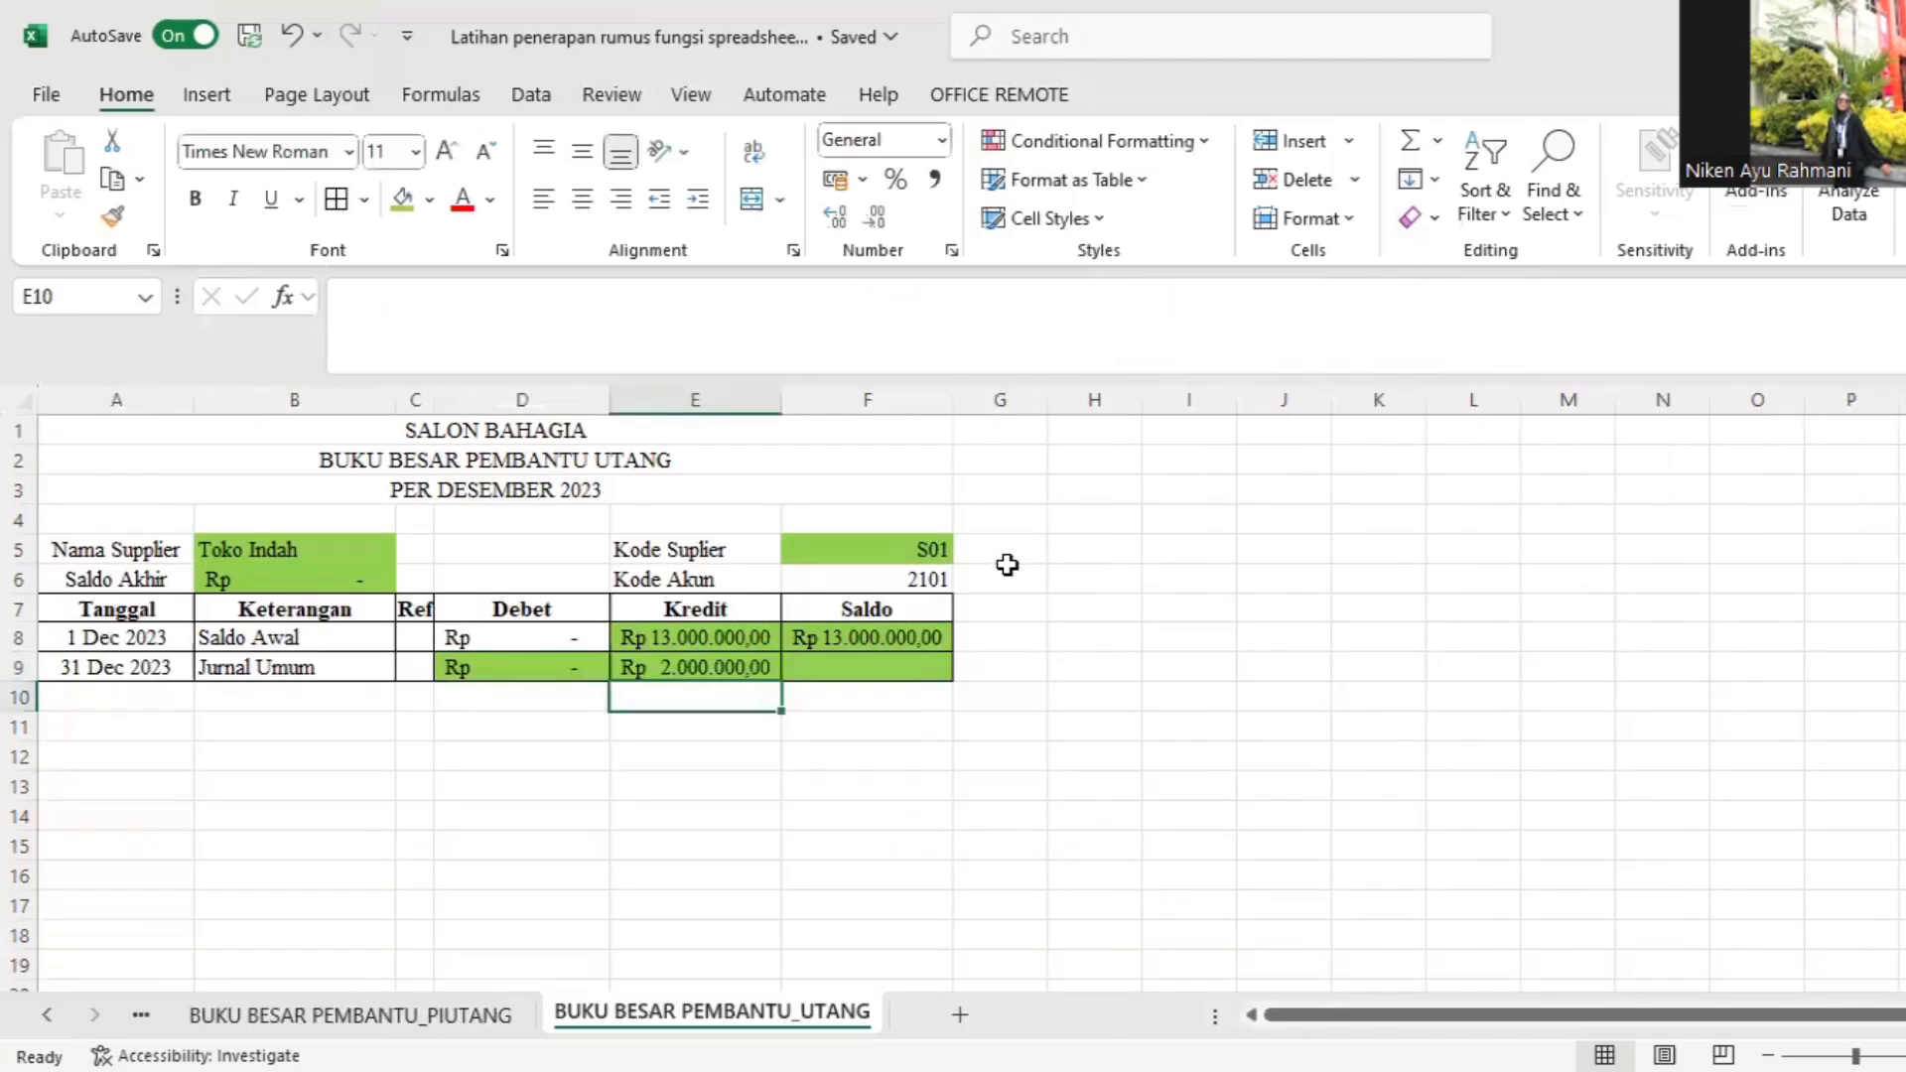
# Step: Calculate the Jurnal Umum row's balance in Saldo cell F9 with the formula =F8+E9-D9
pyautogui.press('Up')
pyautogui.press('Right')
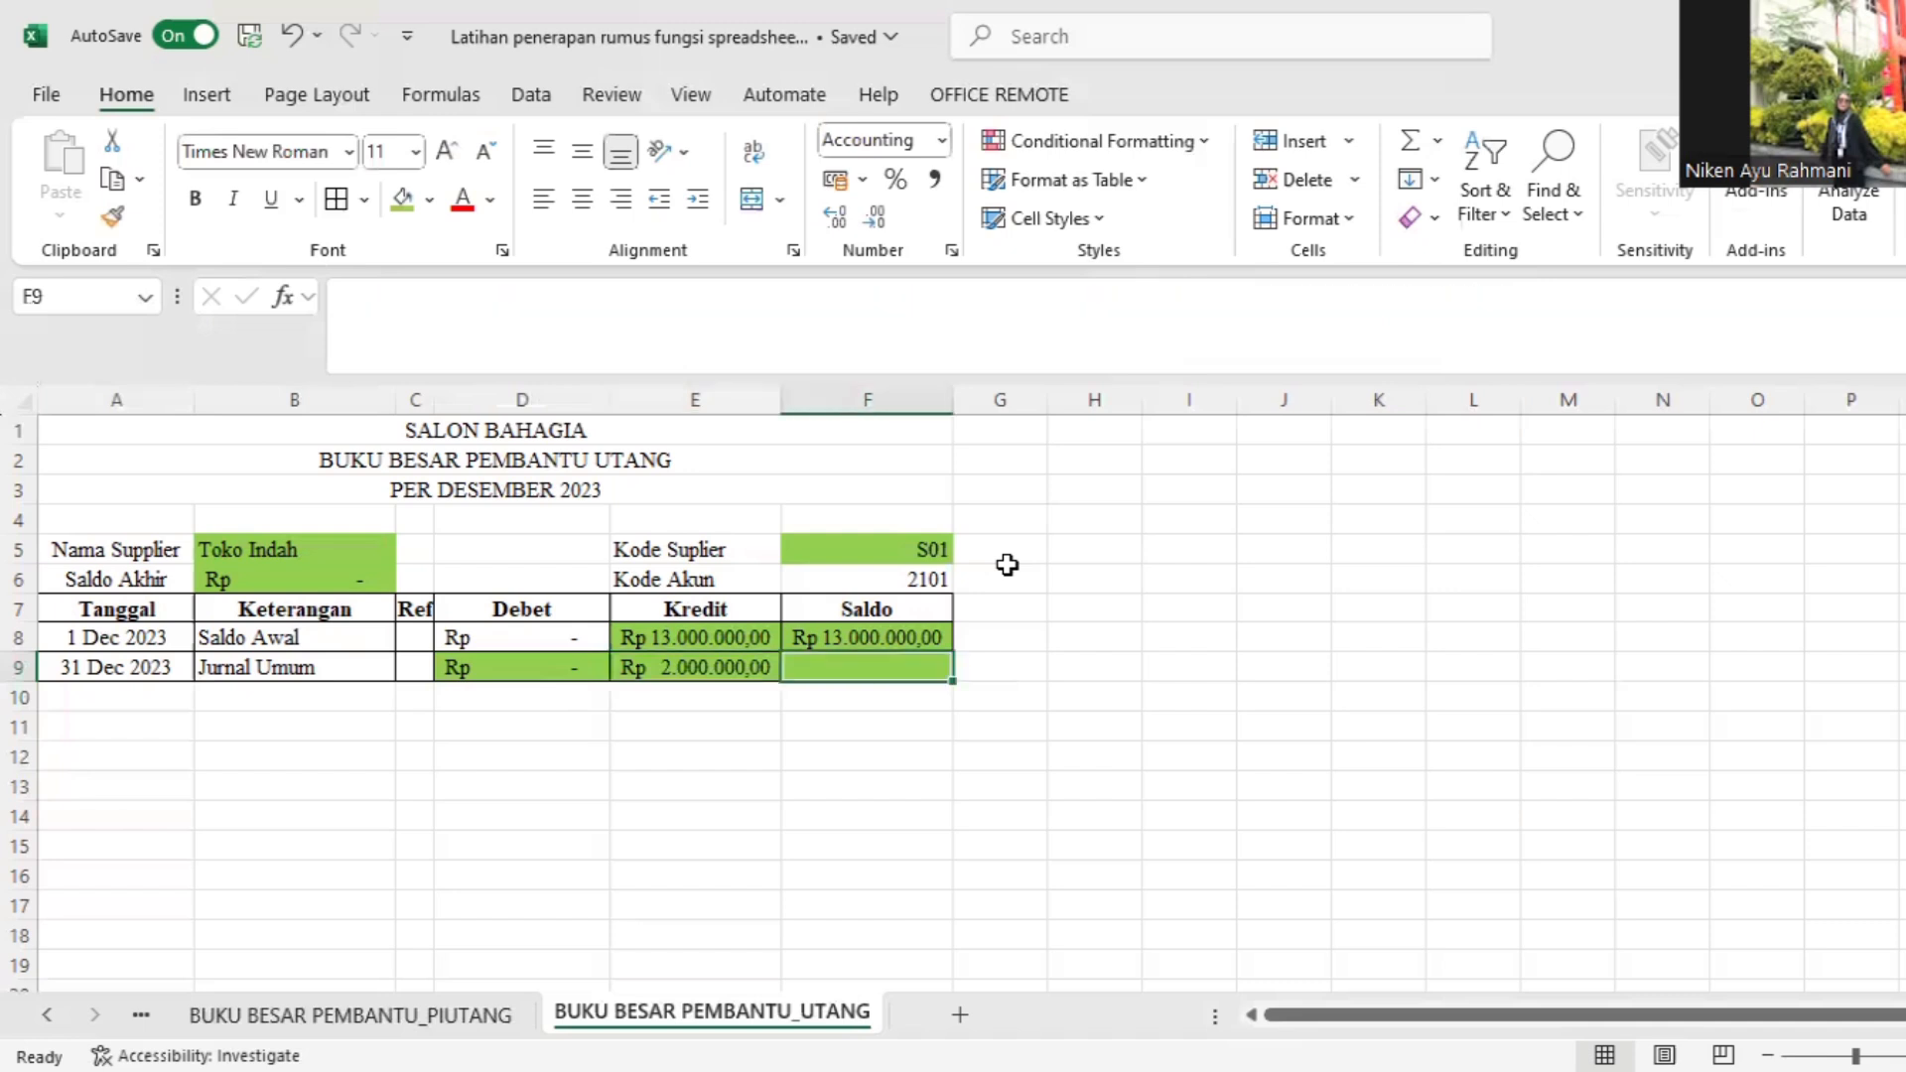
pyautogui.write('=')
pyautogui.click(894, 639)
pyautogui.write('+')
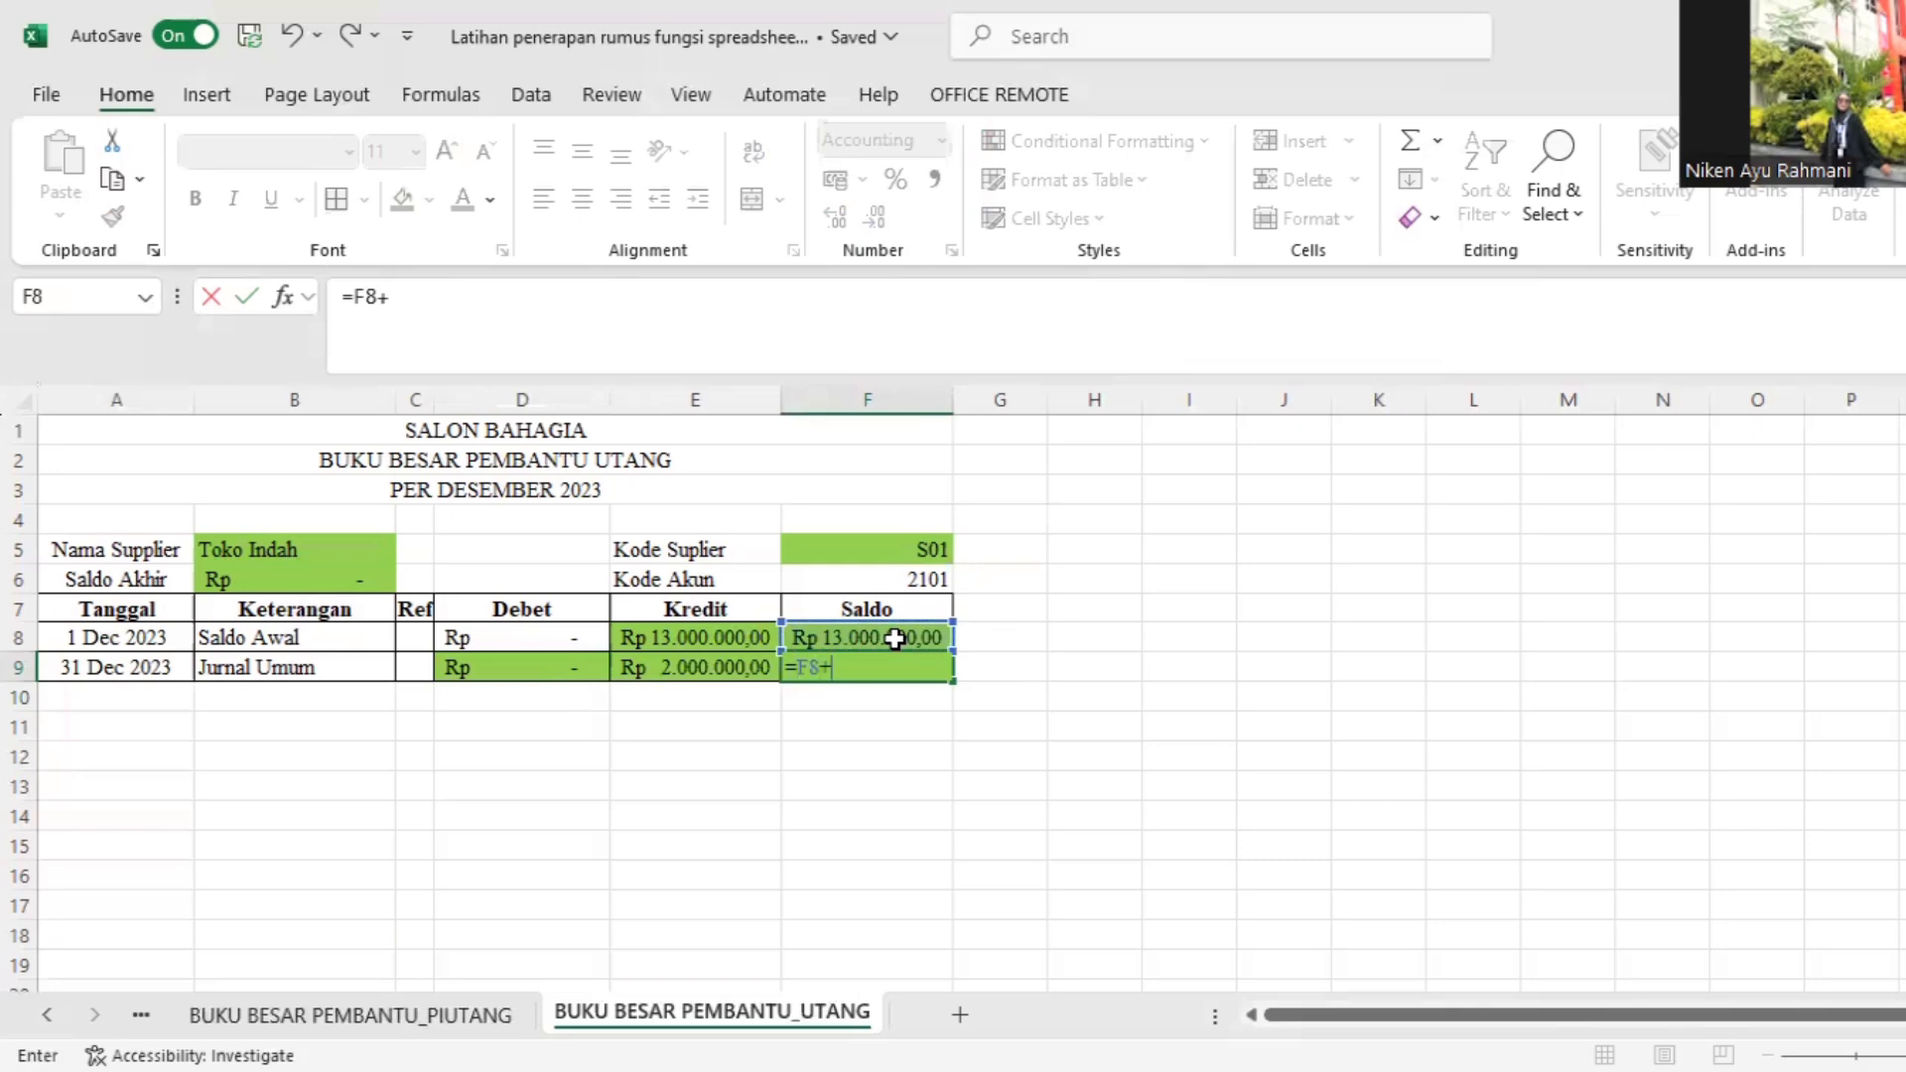
pyautogui.click(737, 666)
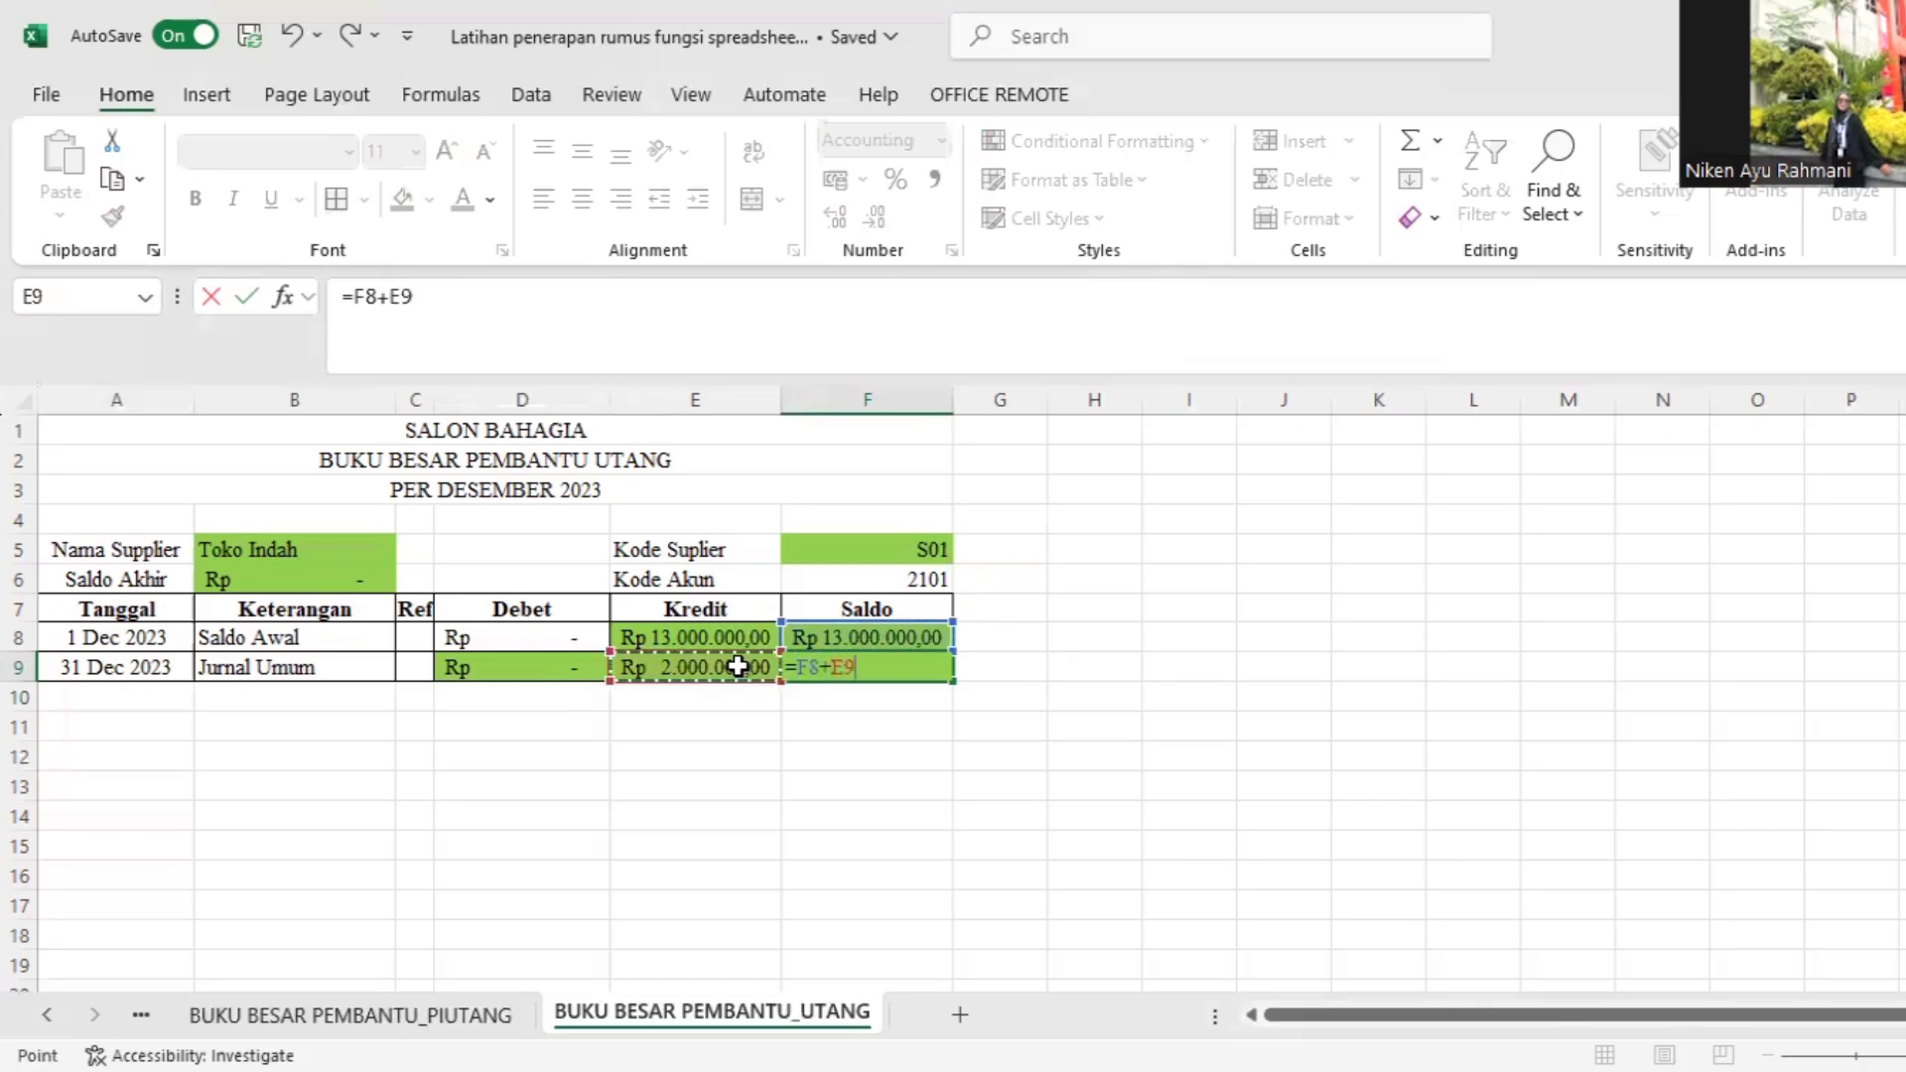
pyautogui.write('-')
pyautogui.click(591, 666)
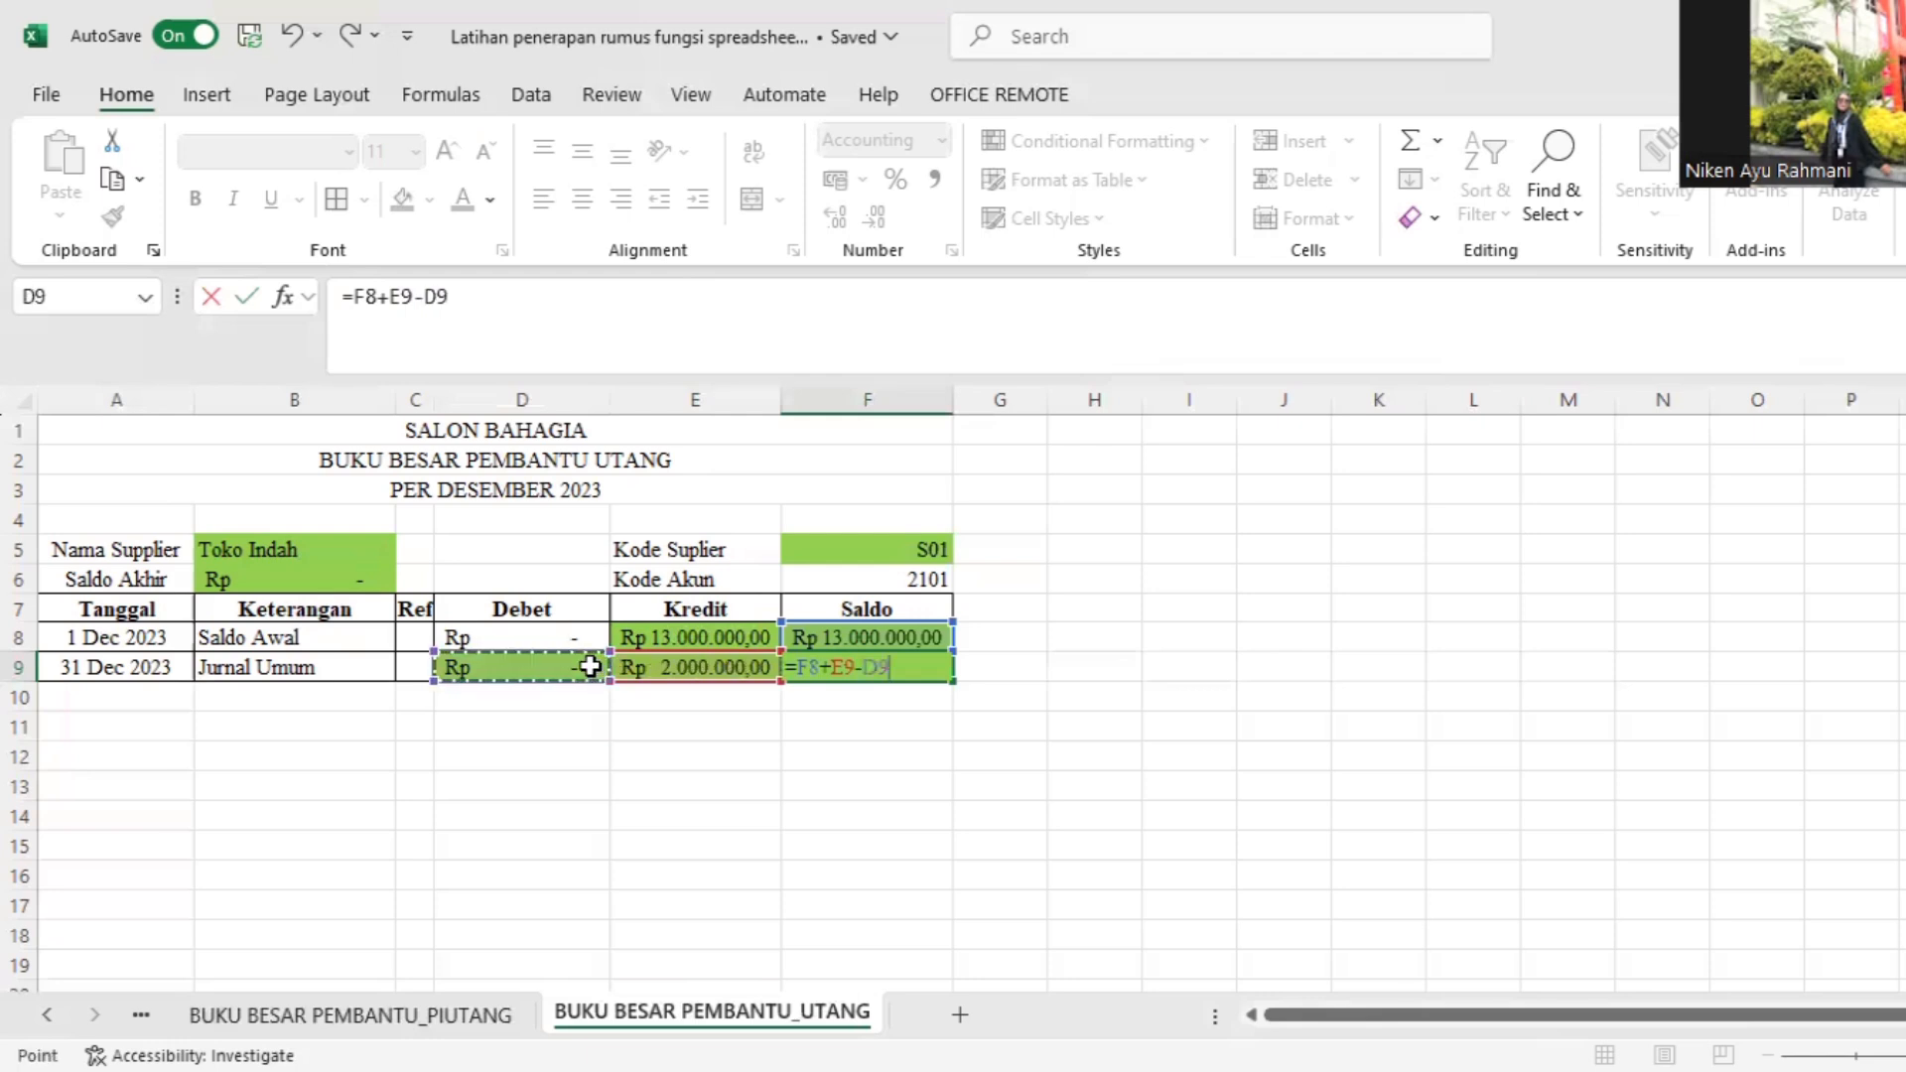
pyautogui.press('Return')
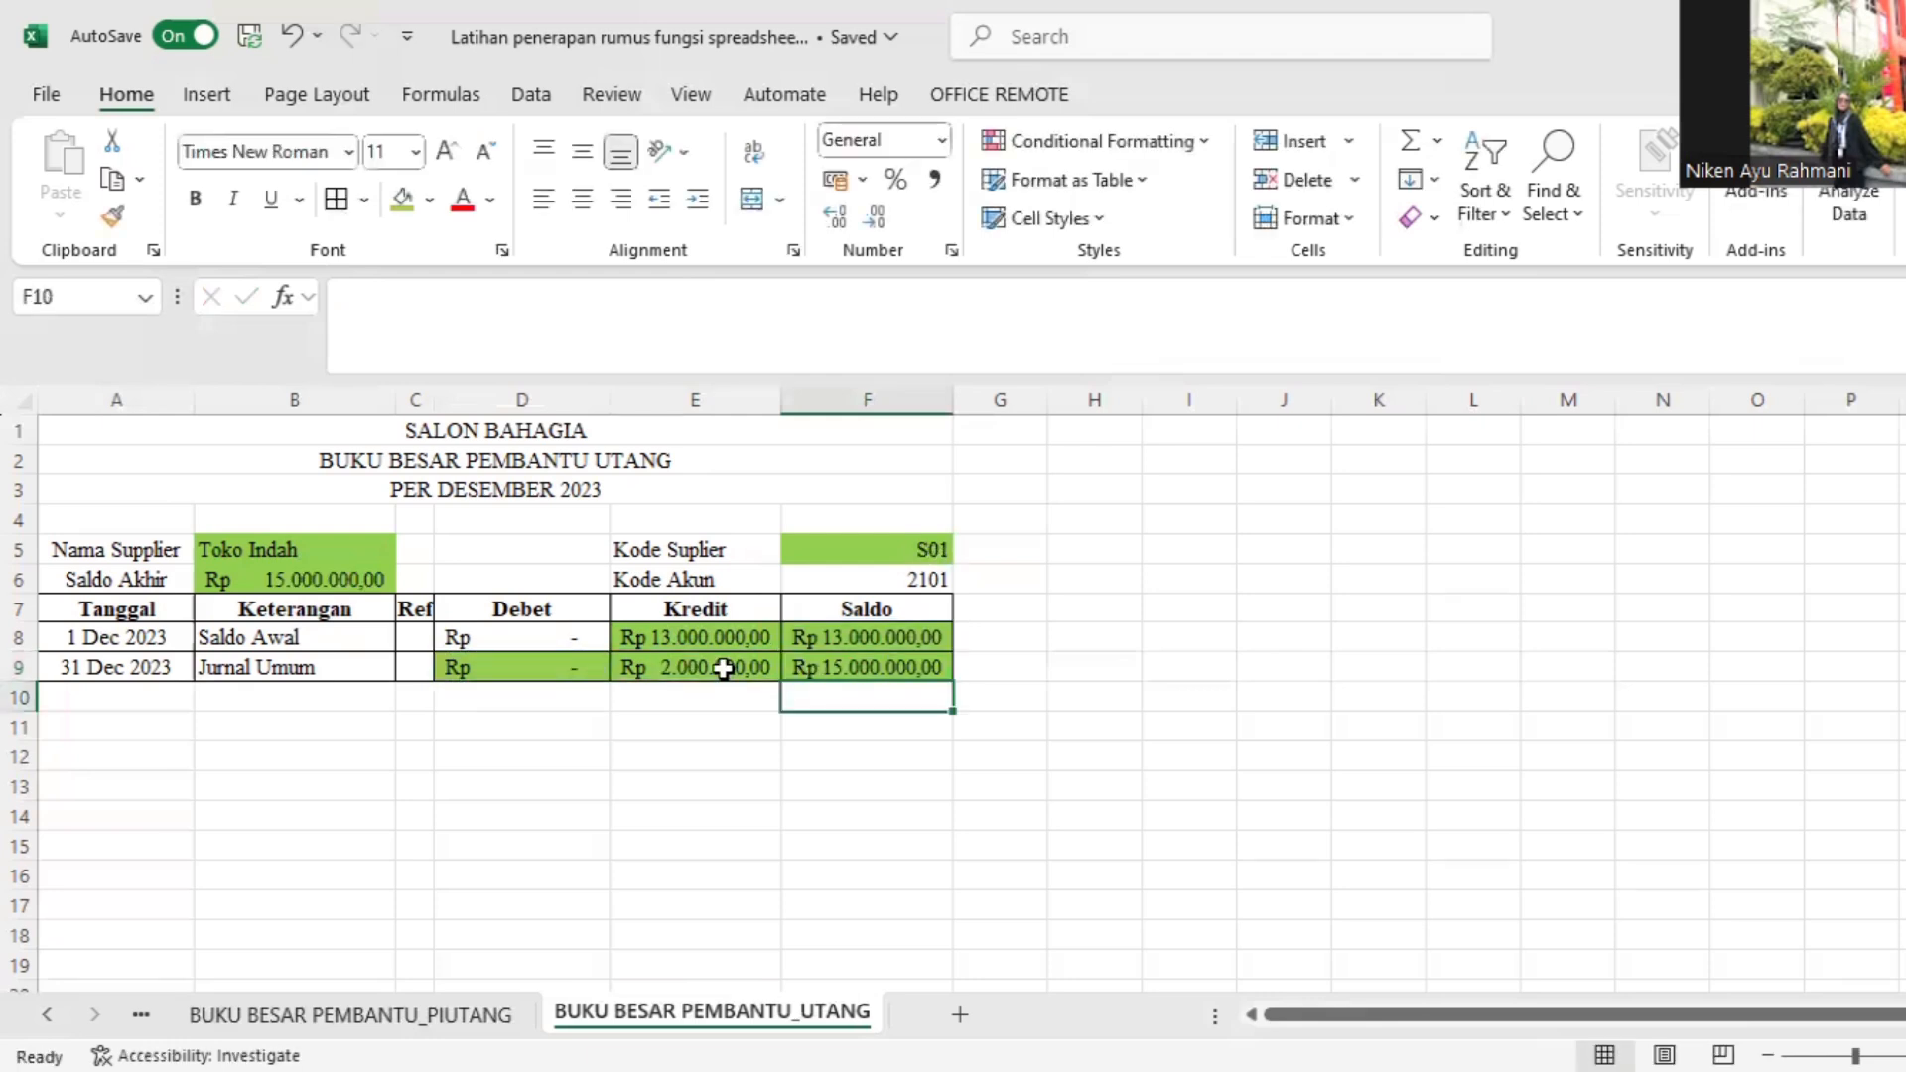
# Step: Check the ledger's S01 credit against the S01 entry and its Kredit amount on the JURNAL UMUM sheet
pyautogui.click(932, 549)
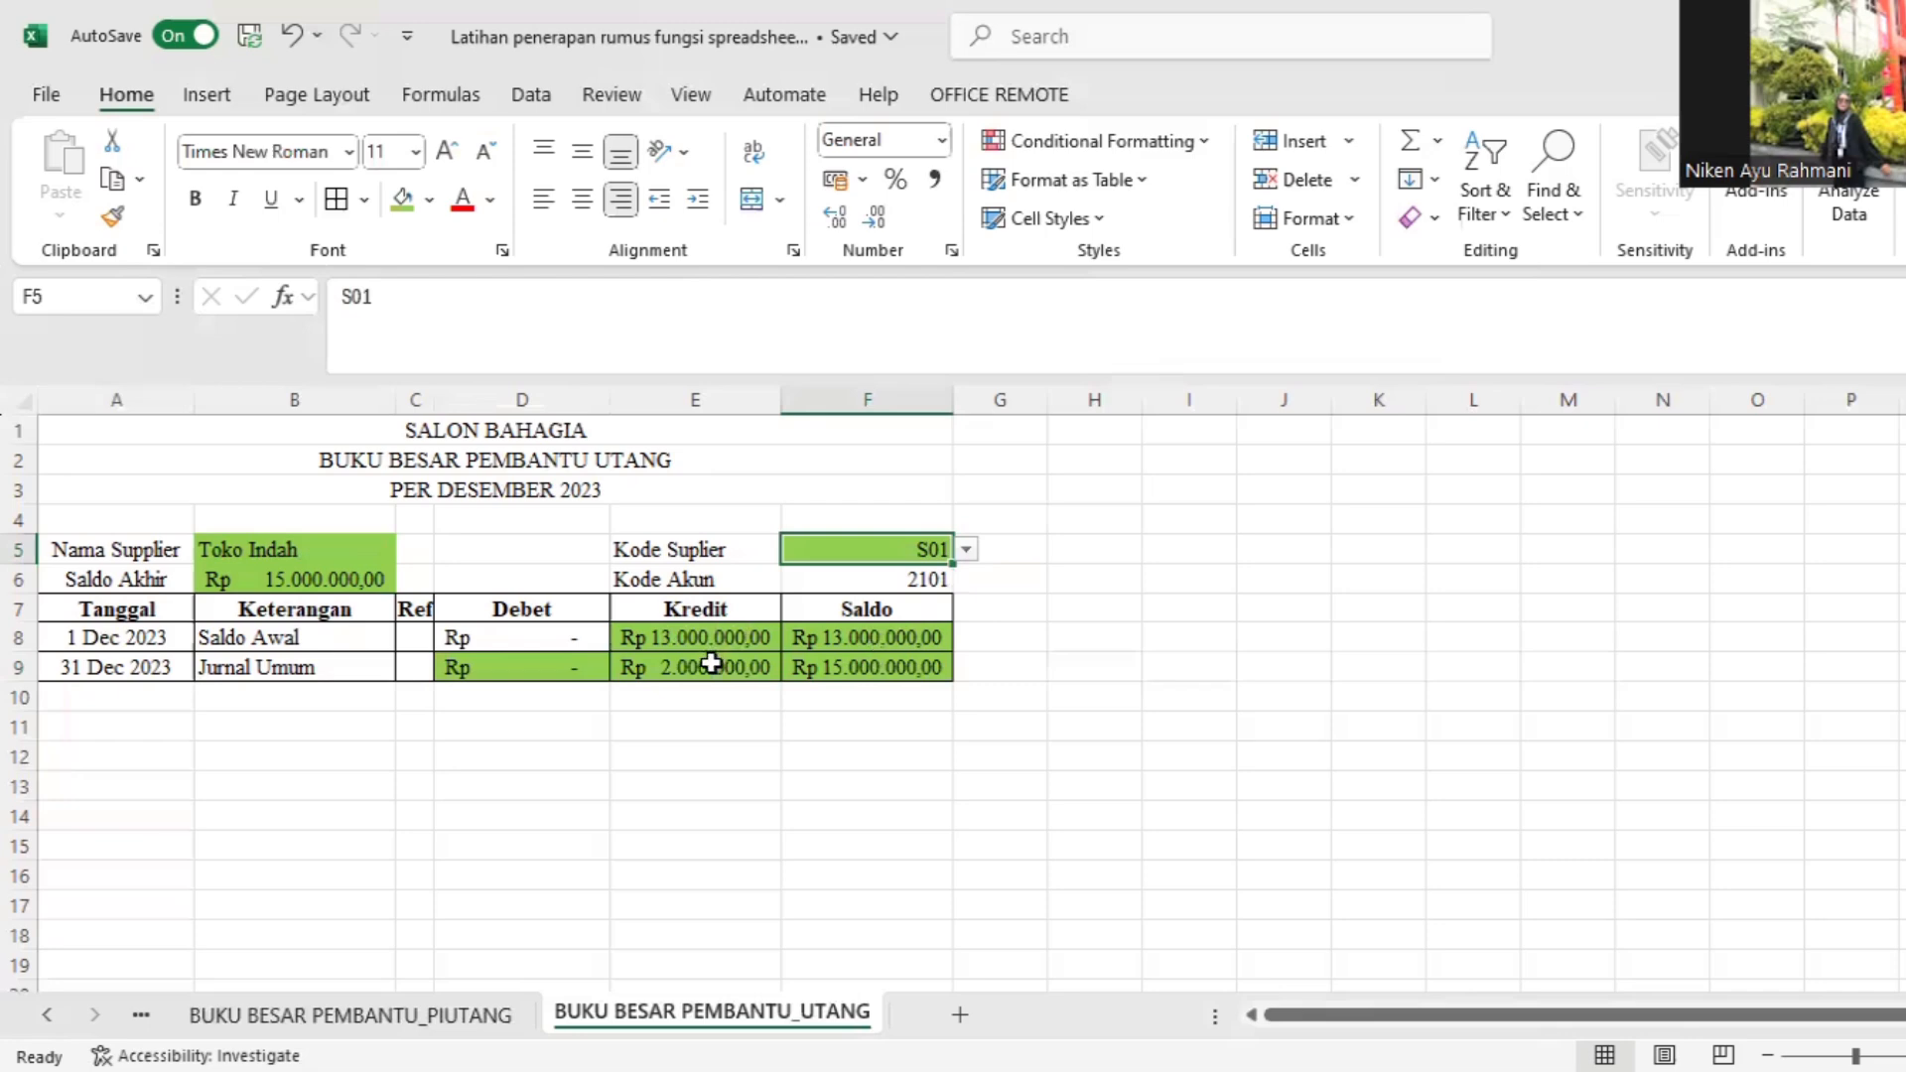
pyautogui.click(135, 1014)
pyautogui.click(139, 1017)
pyautogui.click(203, 1017)
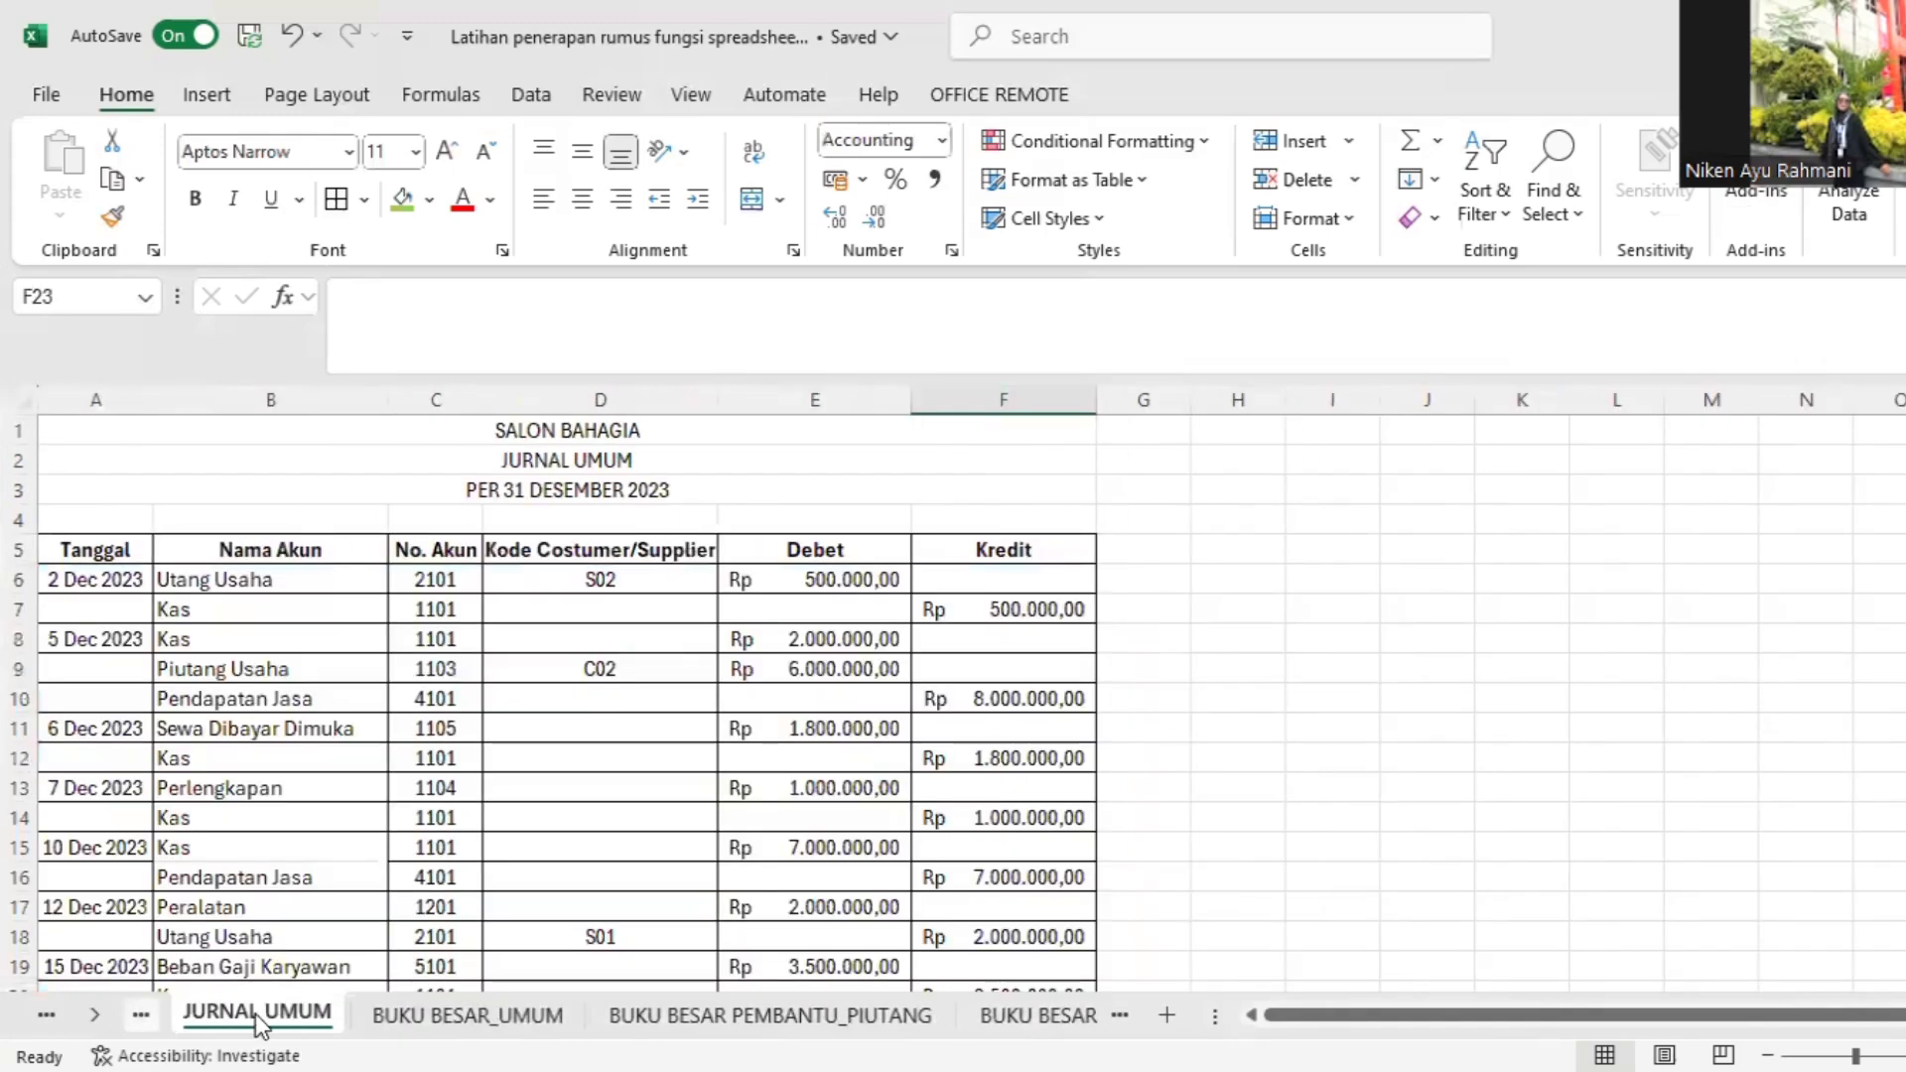
pyautogui.click(593, 666)
pyautogui.scroll(-2, 592, 667)
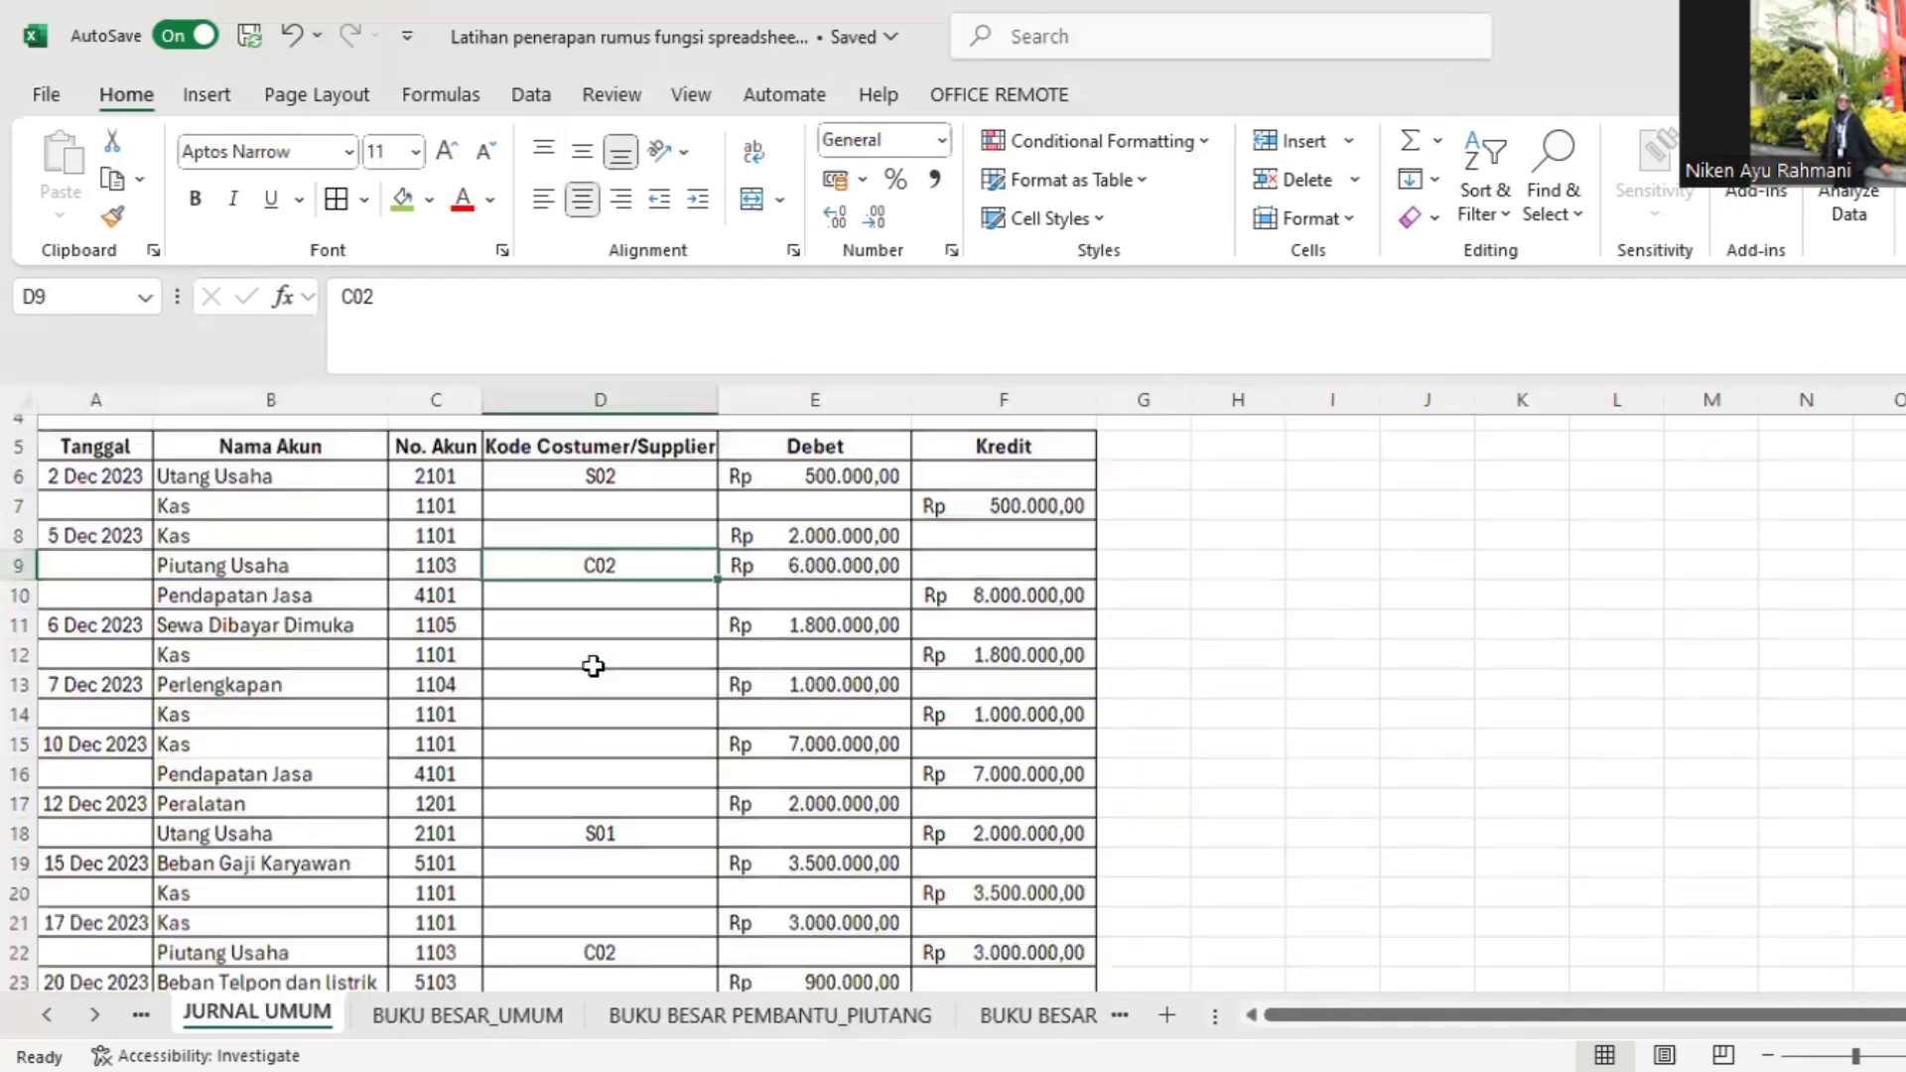
pyautogui.click(554, 743)
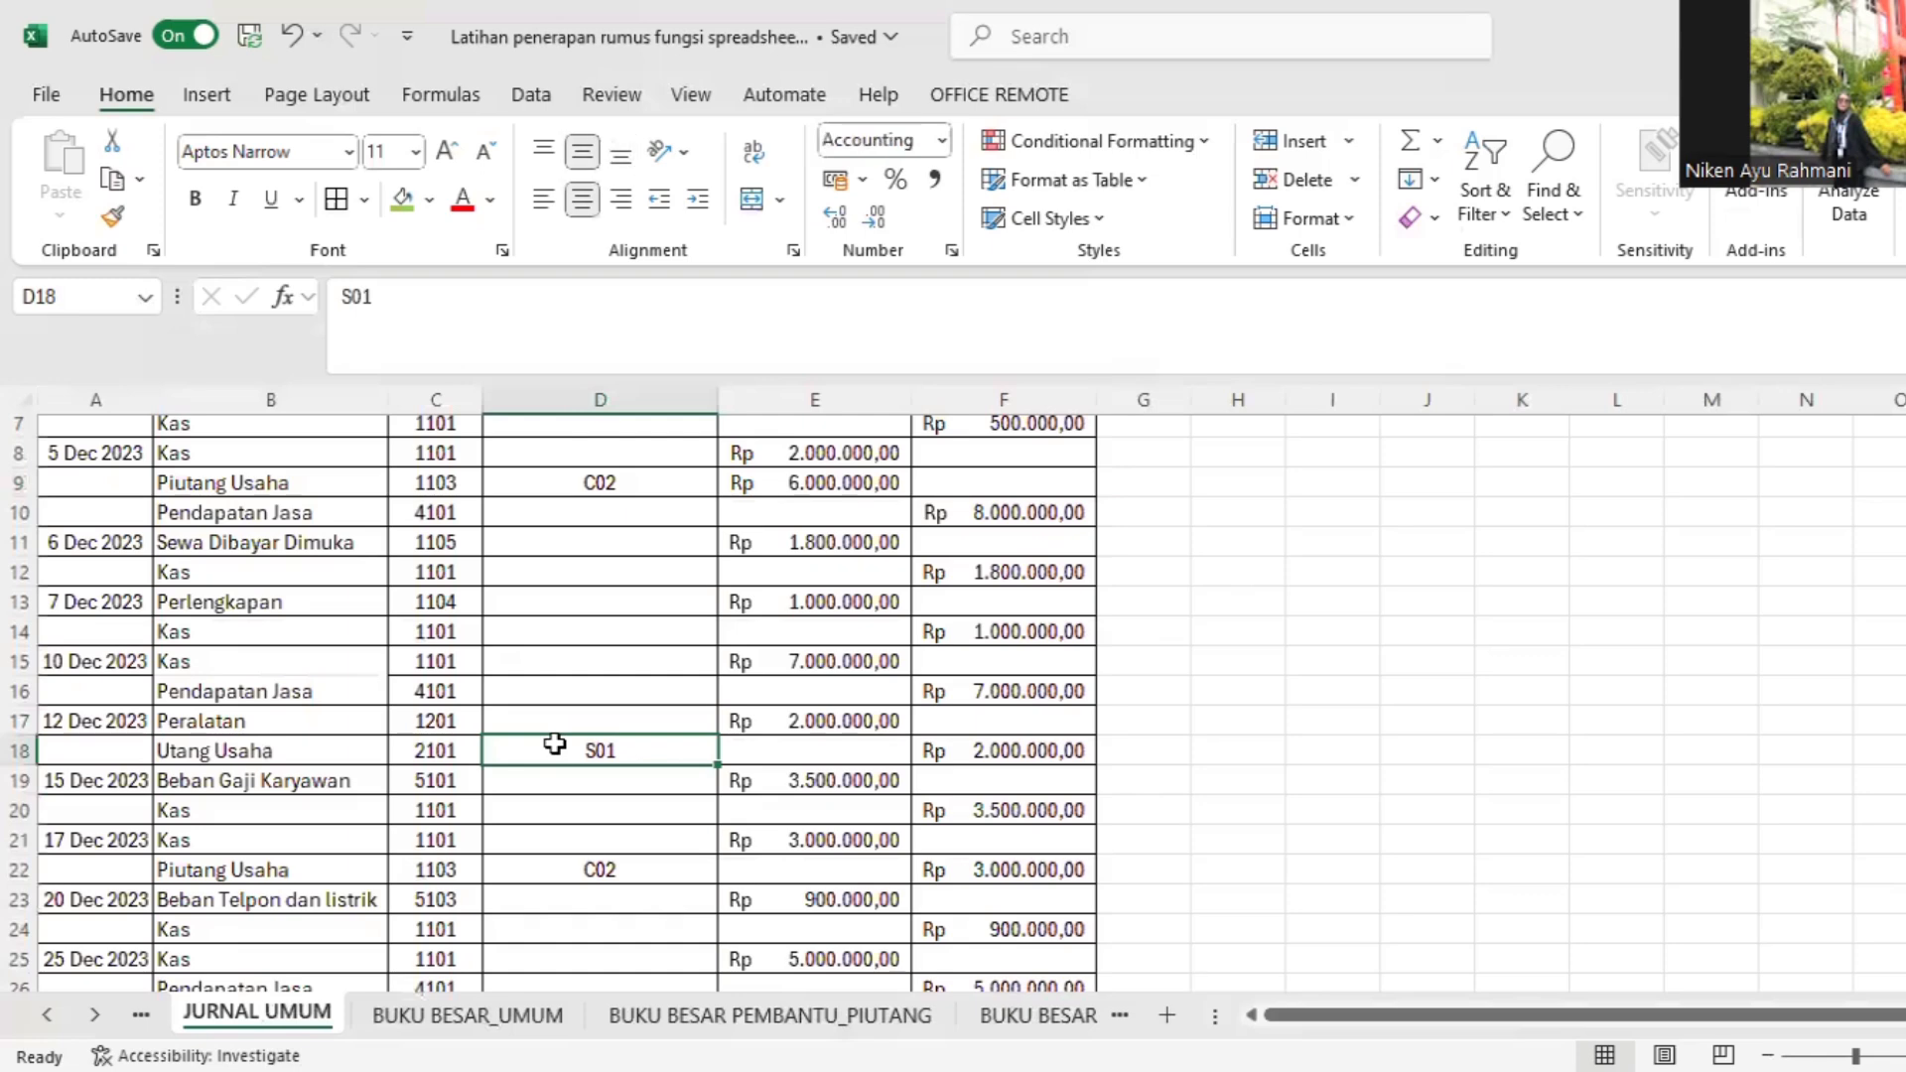
pyautogui.click(972, 755)
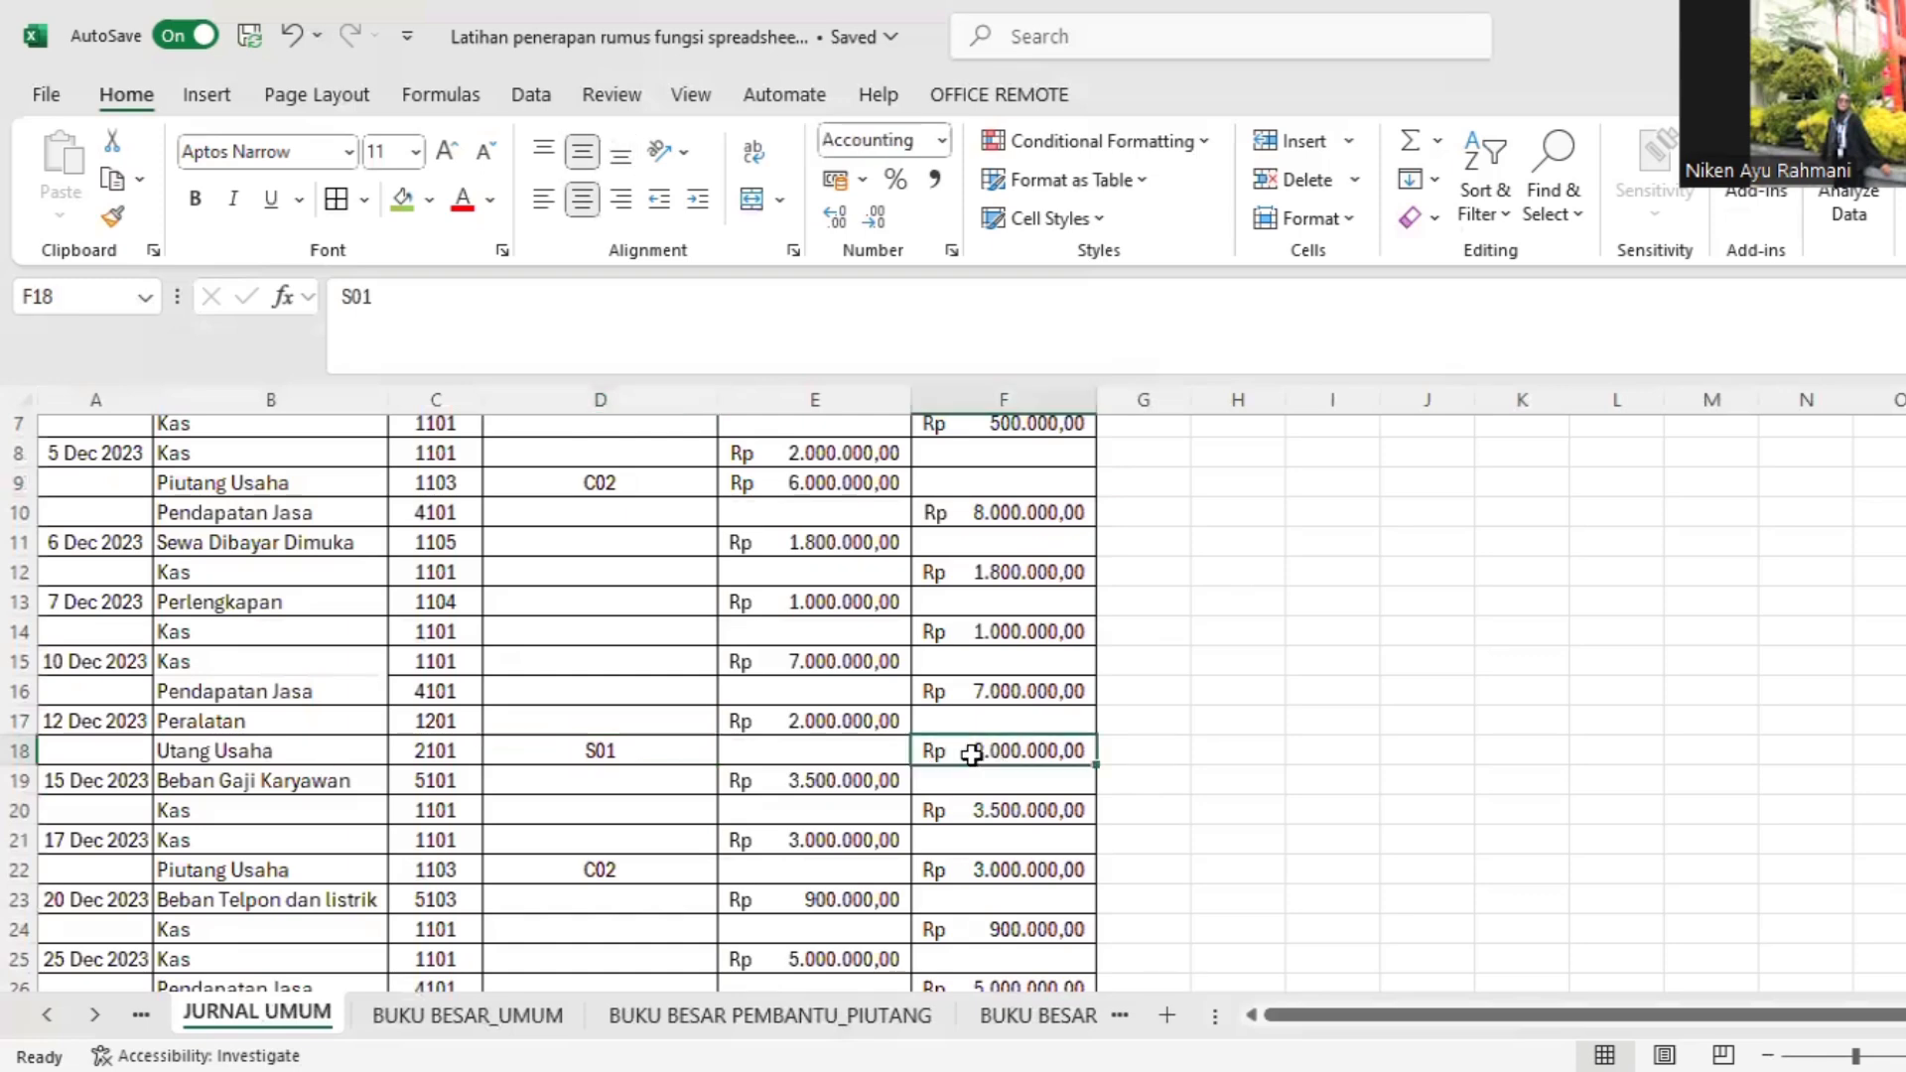
# Step: Return to the BUKU BESAR PEMBANTU_UTANG sheet and choose supplier code S02 in Kode Suplier cell F5
pyautogui.click(1005, 1011)
pyautogui.click(1005, 1010)
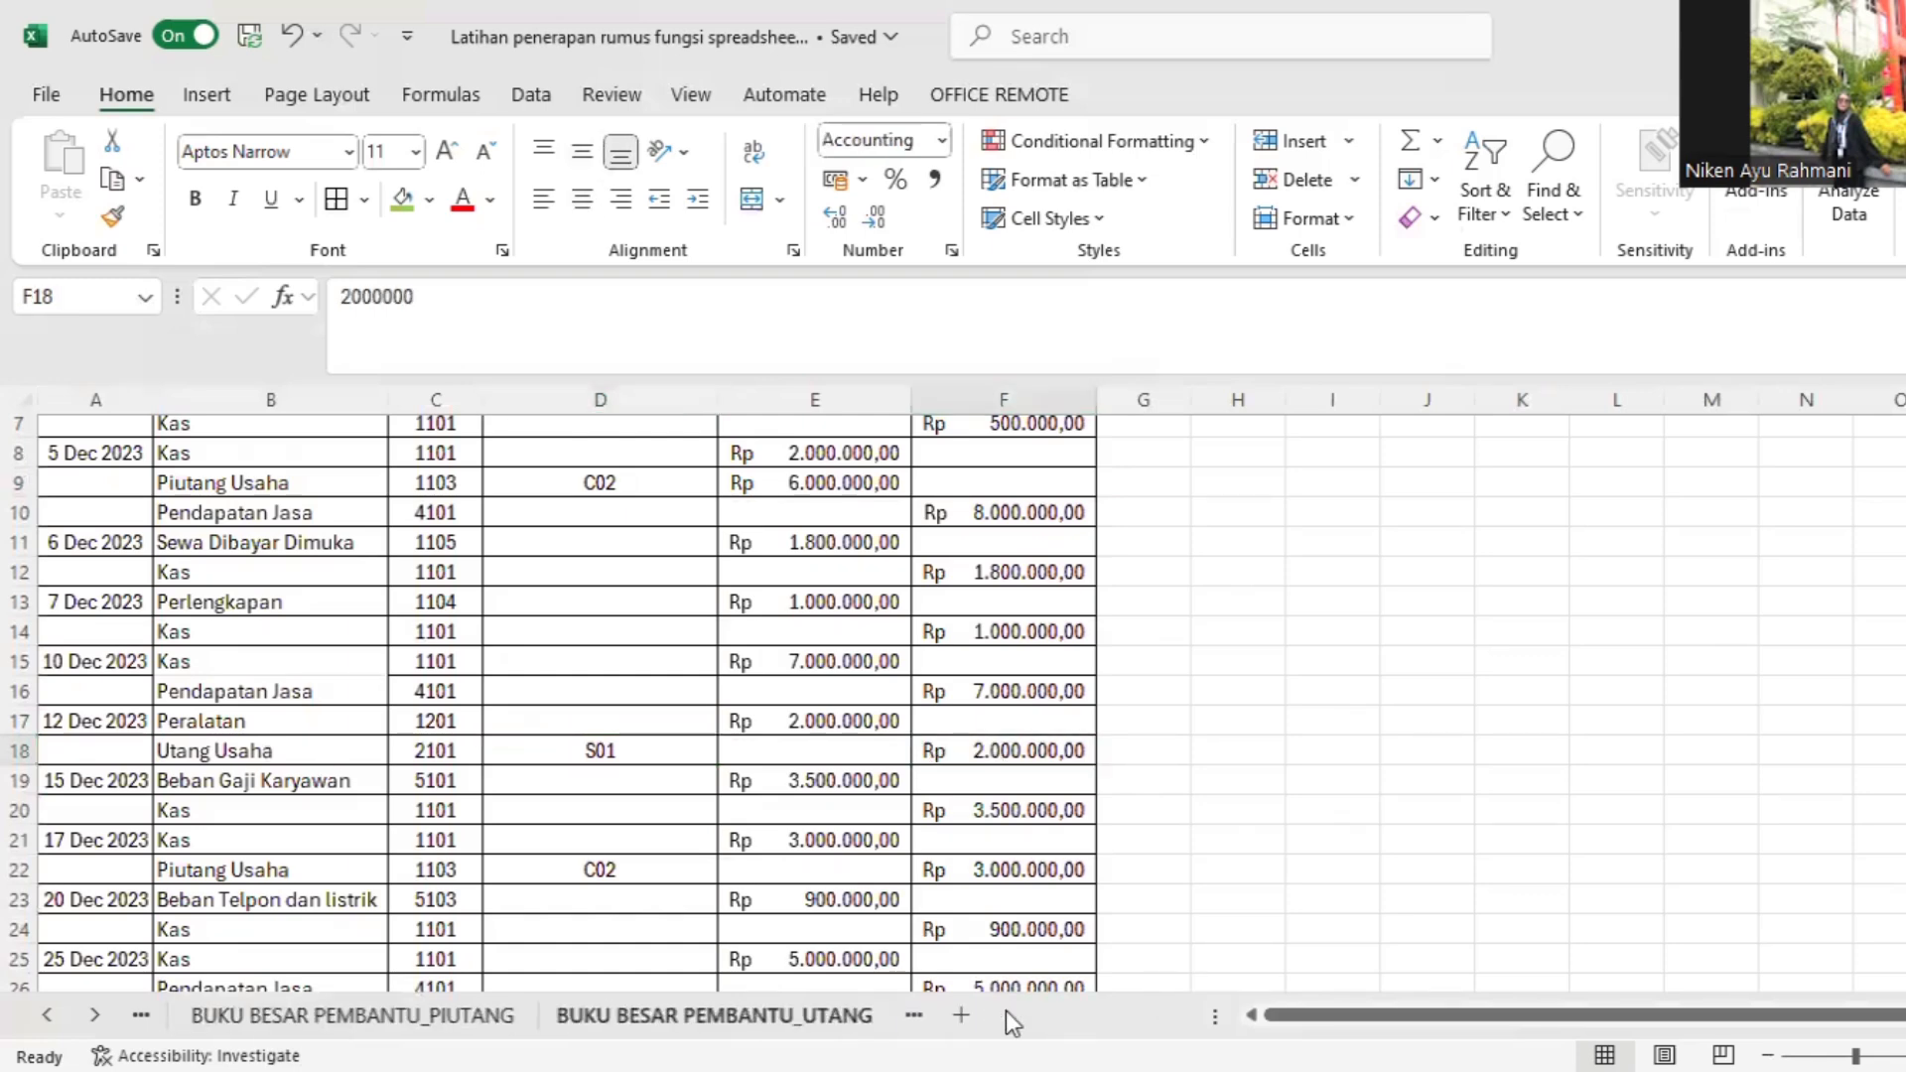
pyautogui.click(968, 552)
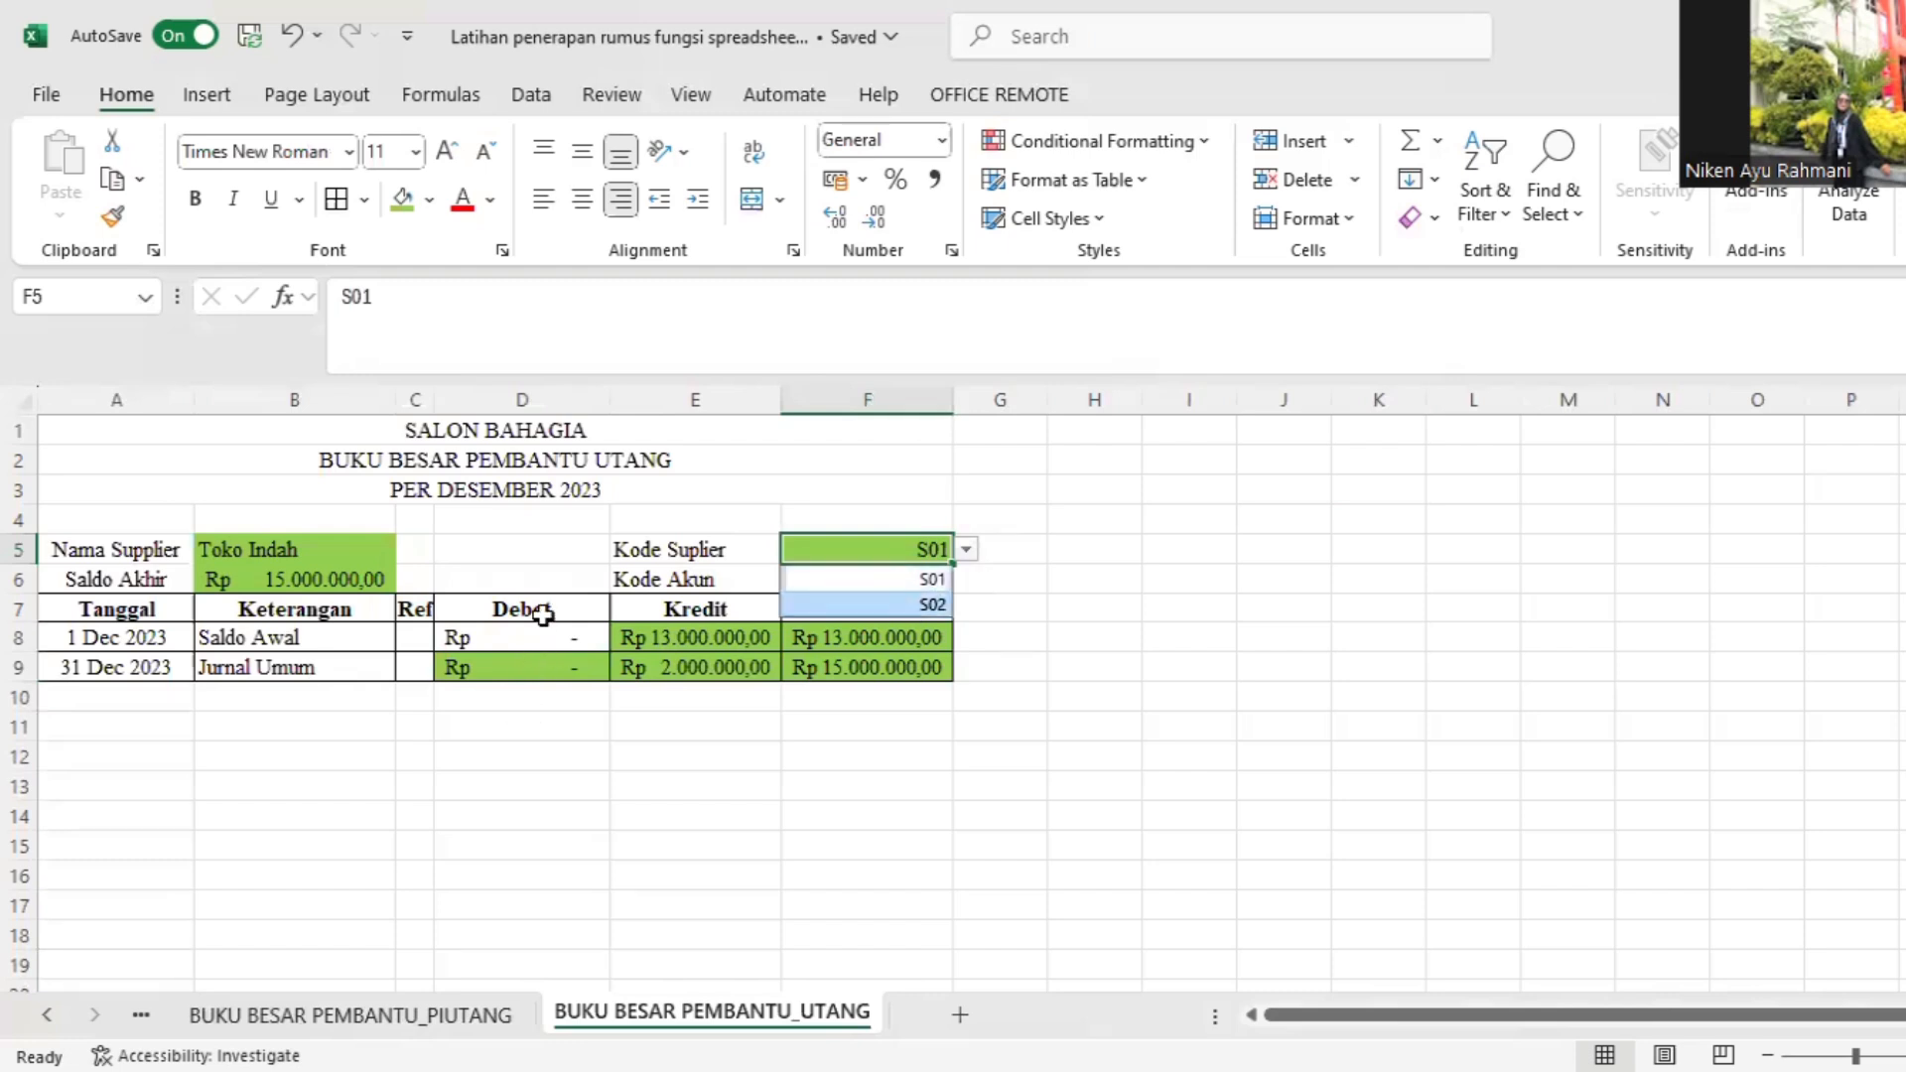
pyautogui.press('Return')
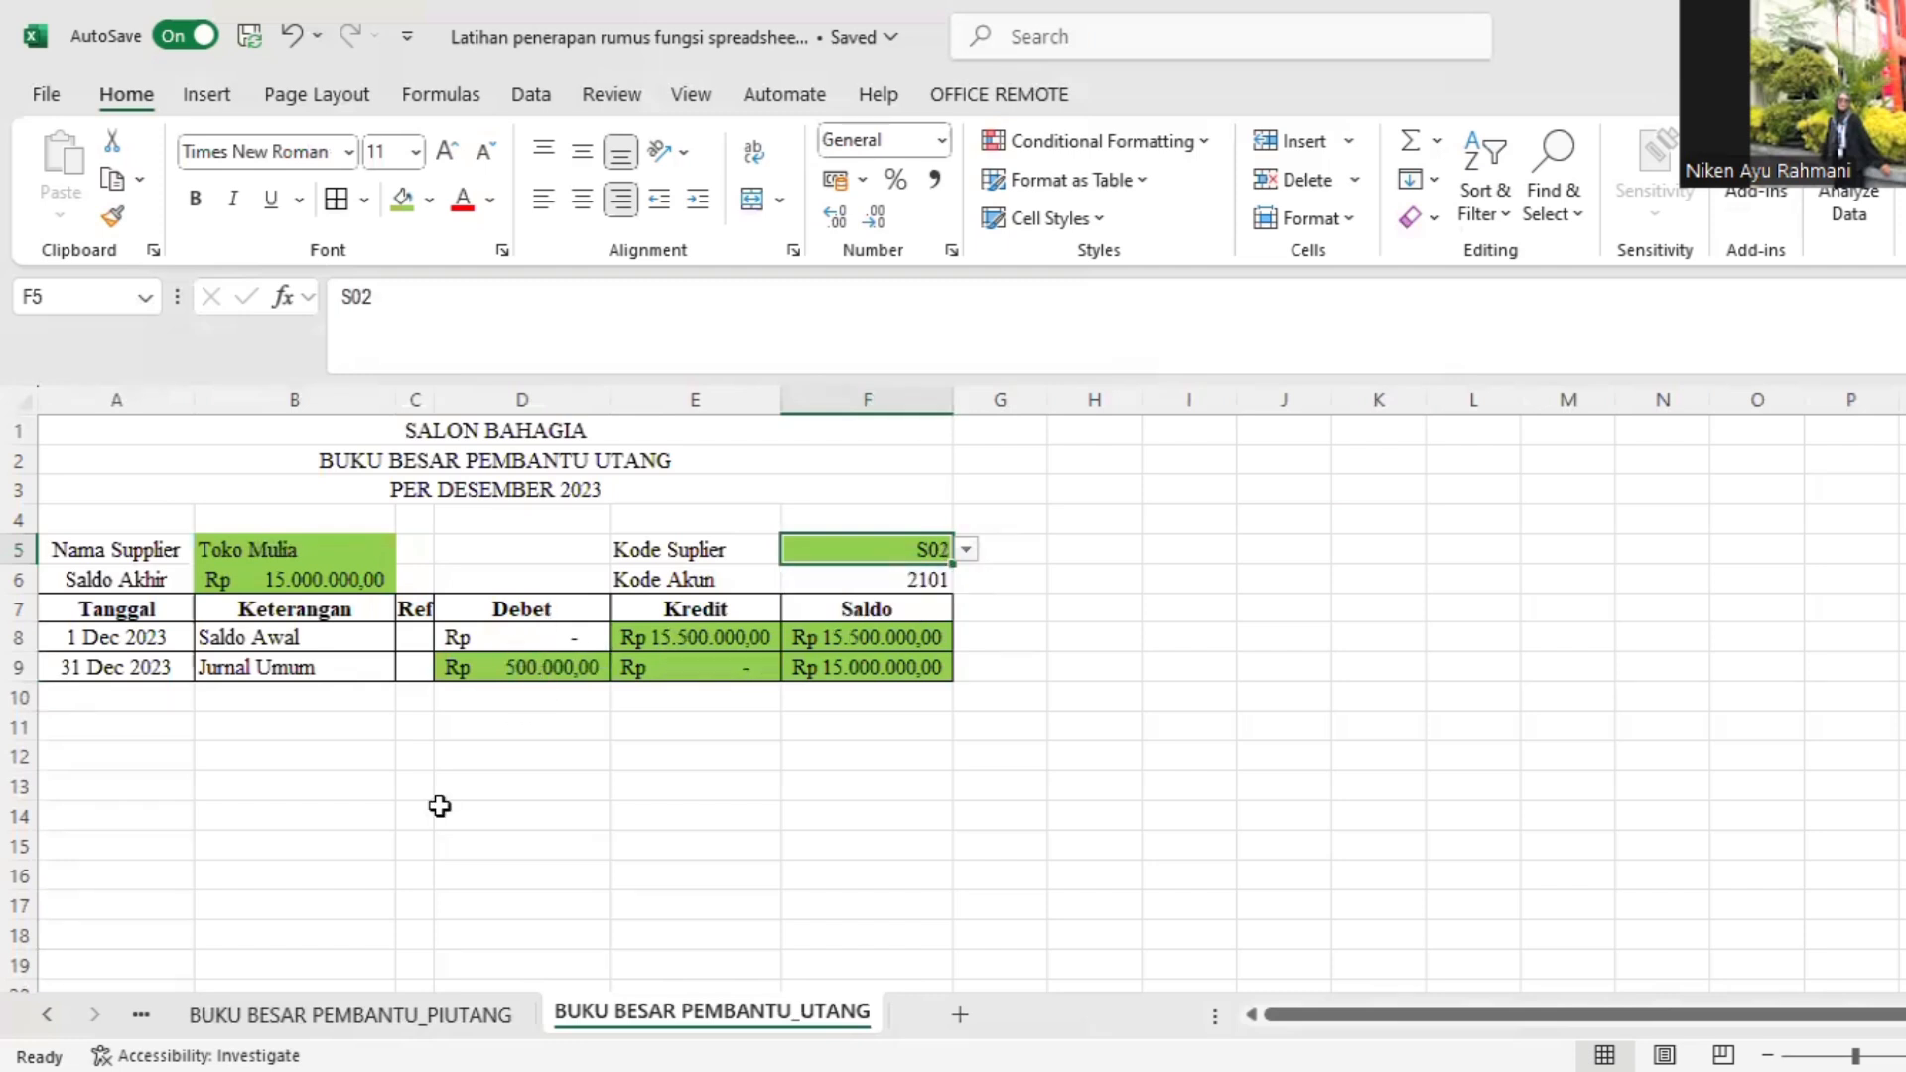
# Step: Find the S02 entry on the JURNAL UMUM sheet and check its Debet amount
pyautogui.click(140, 1016)
pyautogui.click(140, 1016)
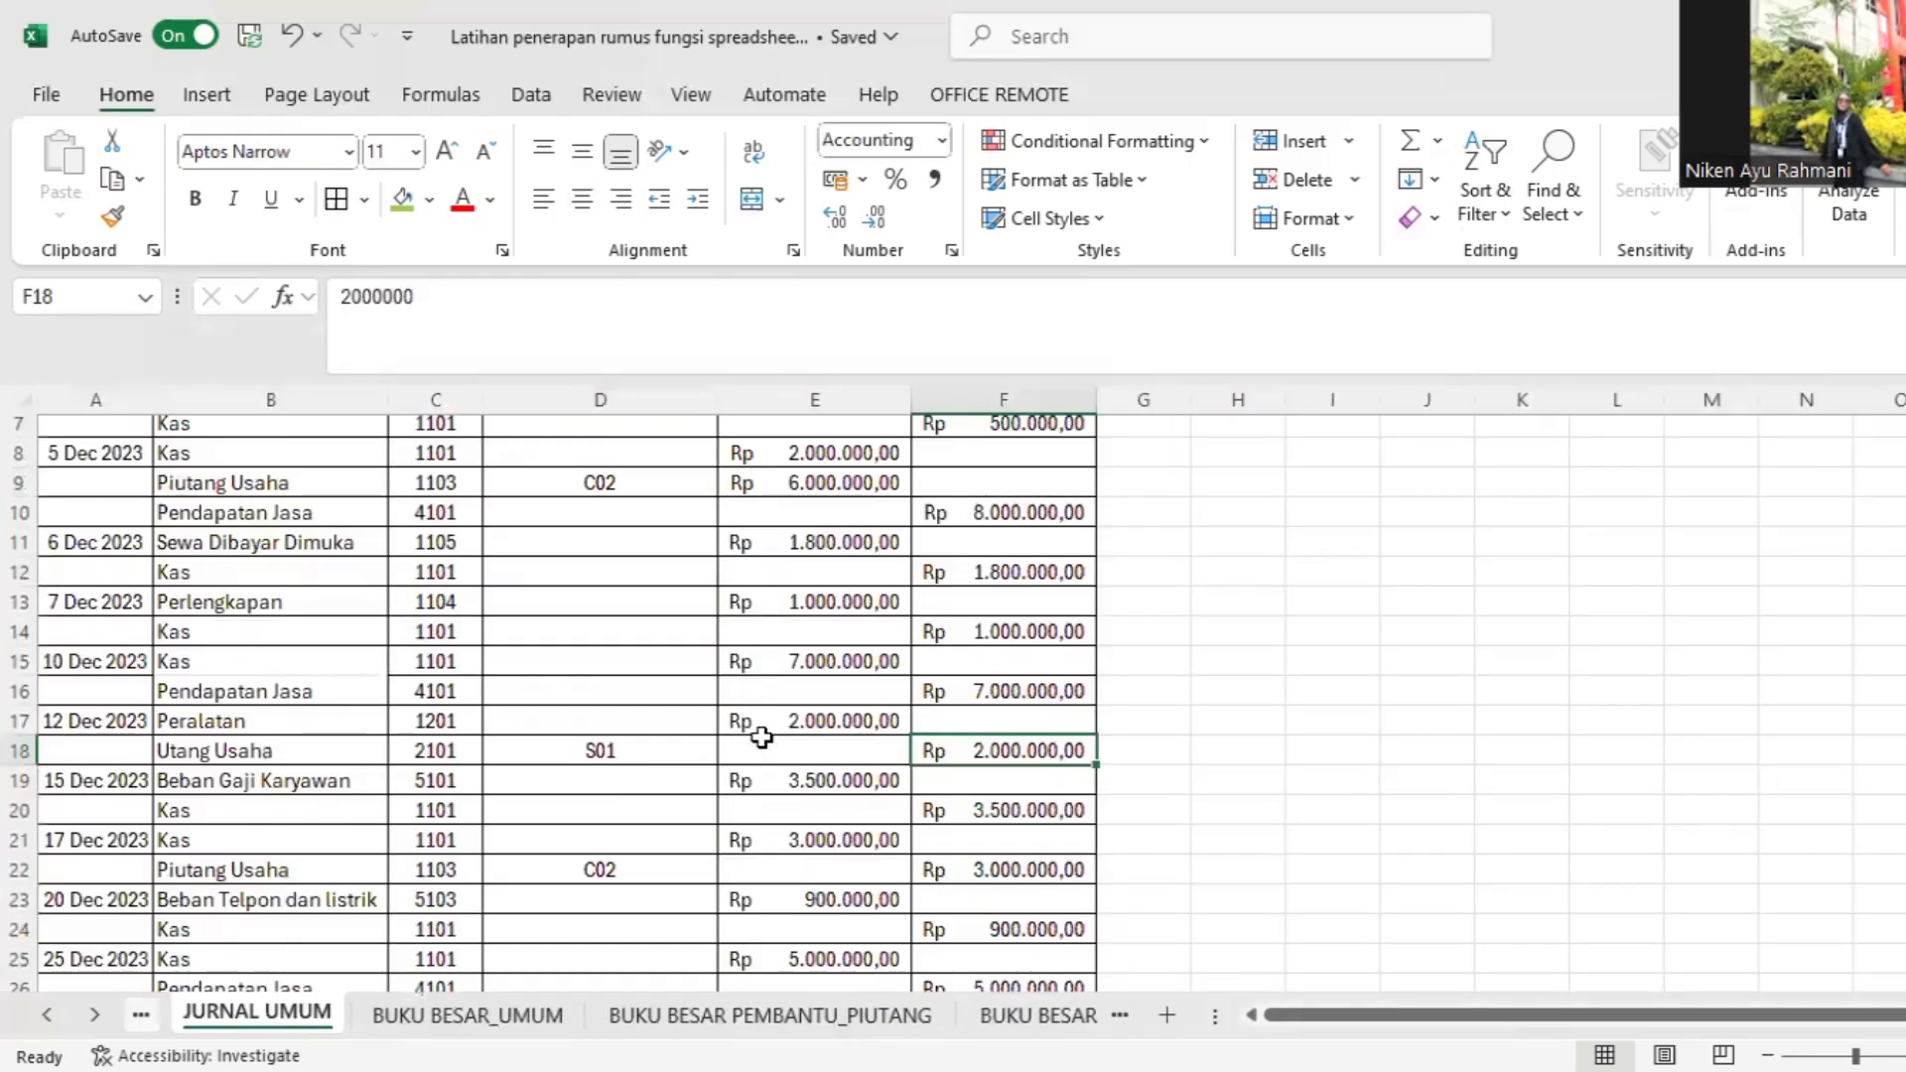
pyautogui.scroll(-3, 760, 736)
pyautogui.scroll(4, 761, 737)
pyautogui.scroll(2, 761, 737)
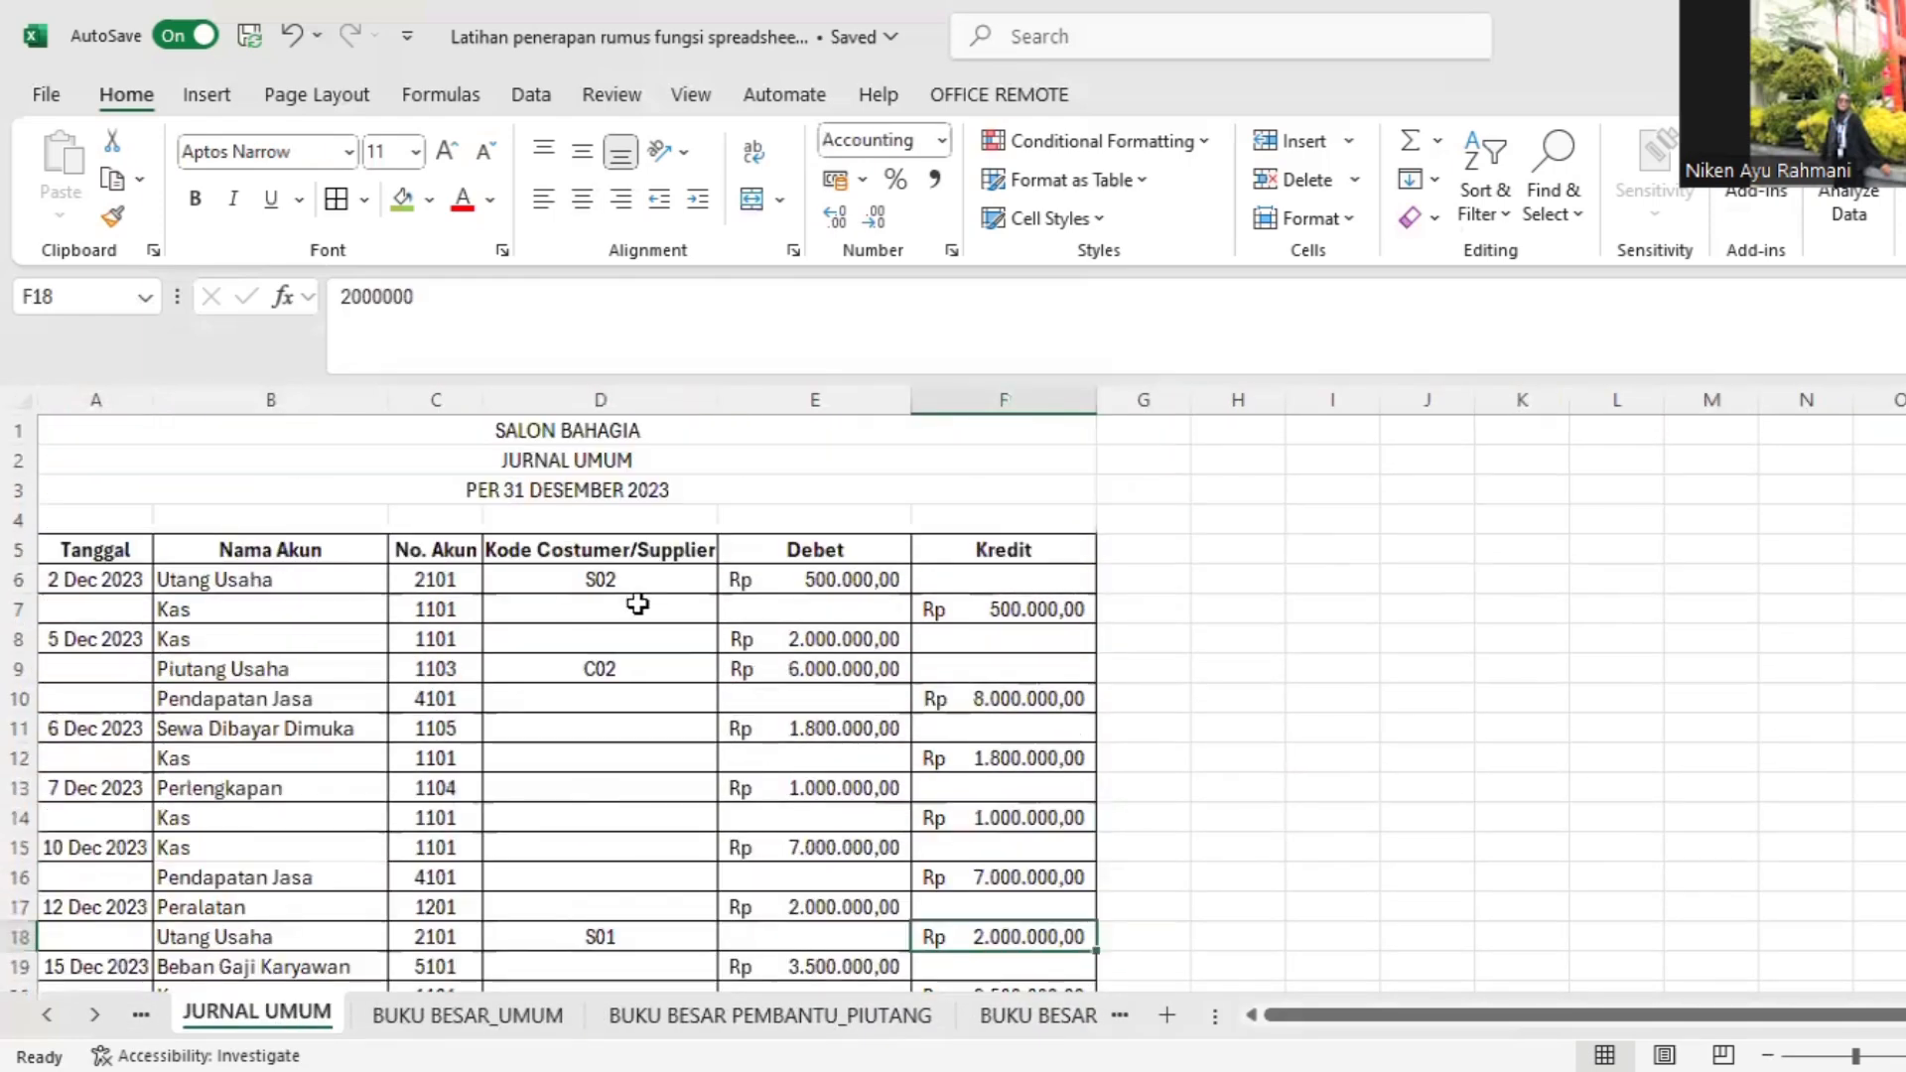
pyautogui.click(634, 586)
pyautogui.click(797, 582)
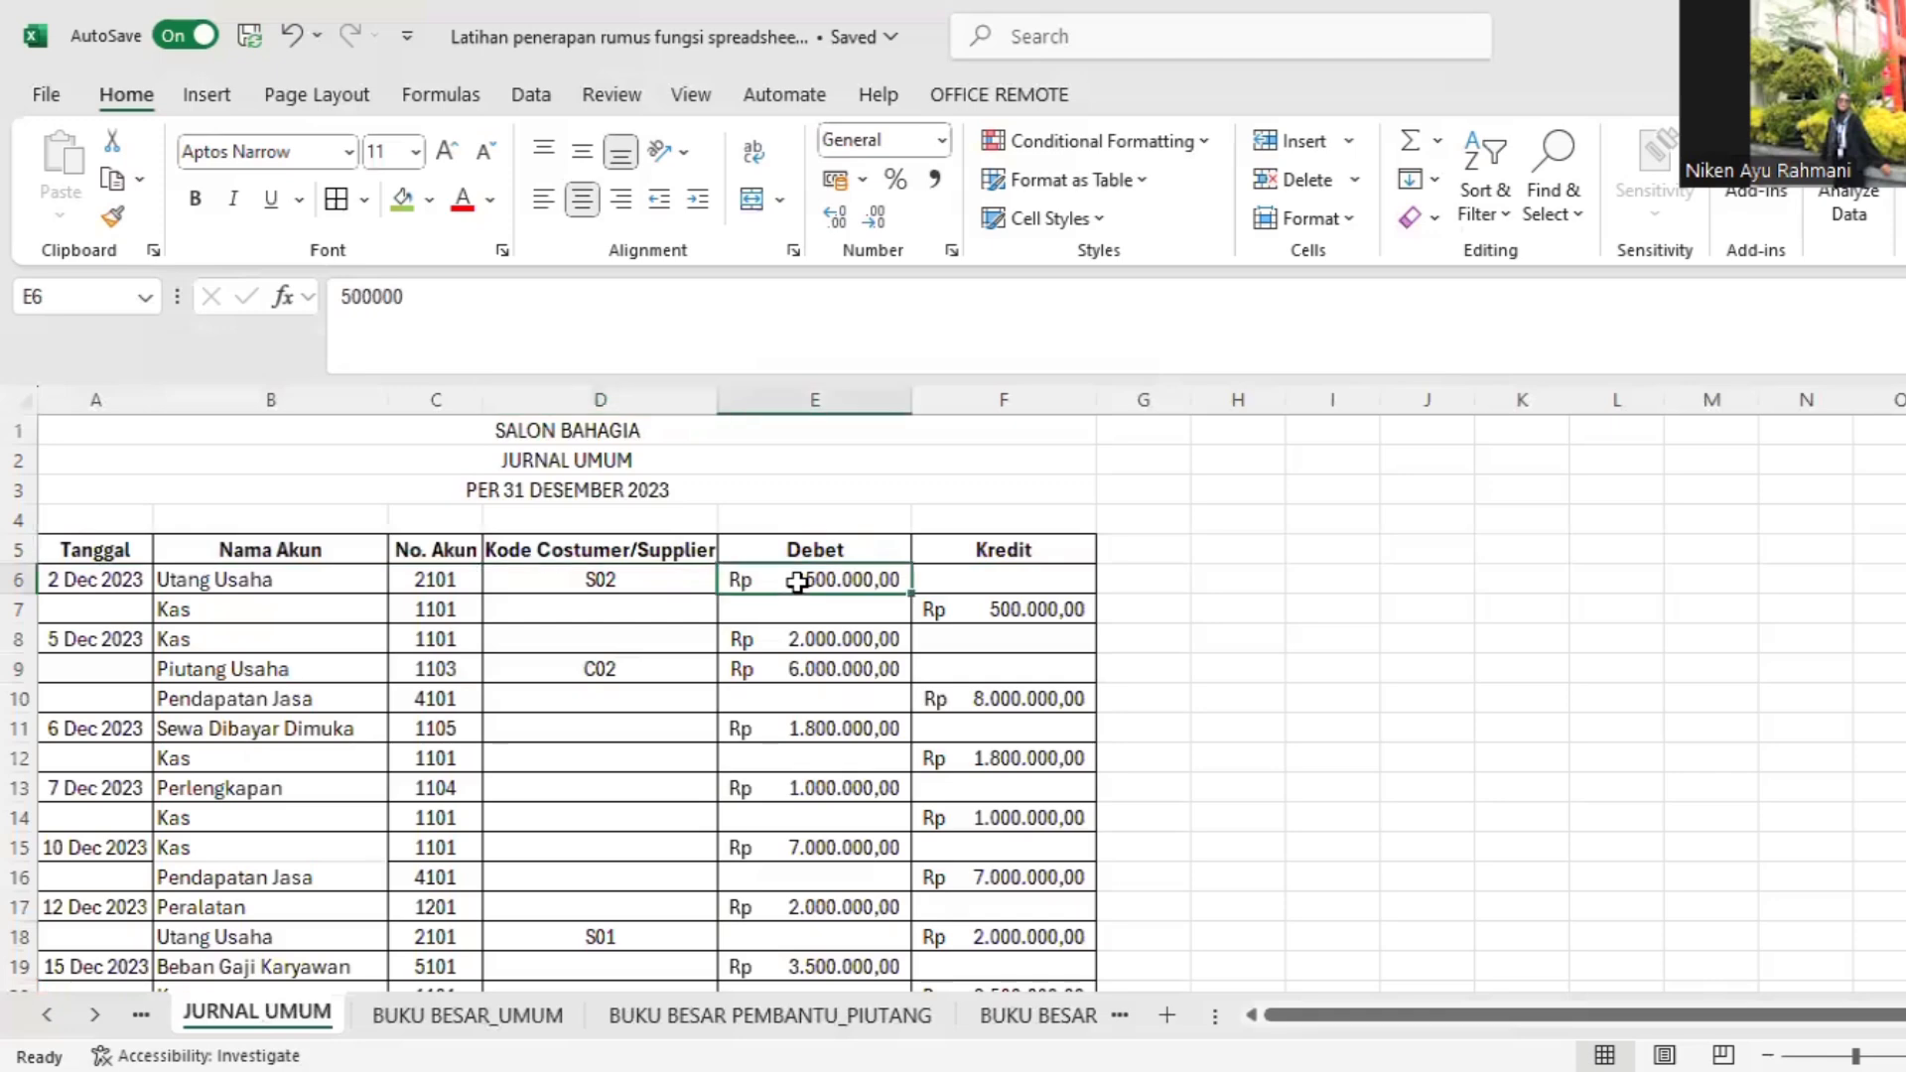
# Step: Back on the BUKU BESAR PEMBANTU_UTANG sheet, check the Saldo Akhir formula in B6 and set Kode Suplier F5 to S01
pyautogui.click(1013, 1019)
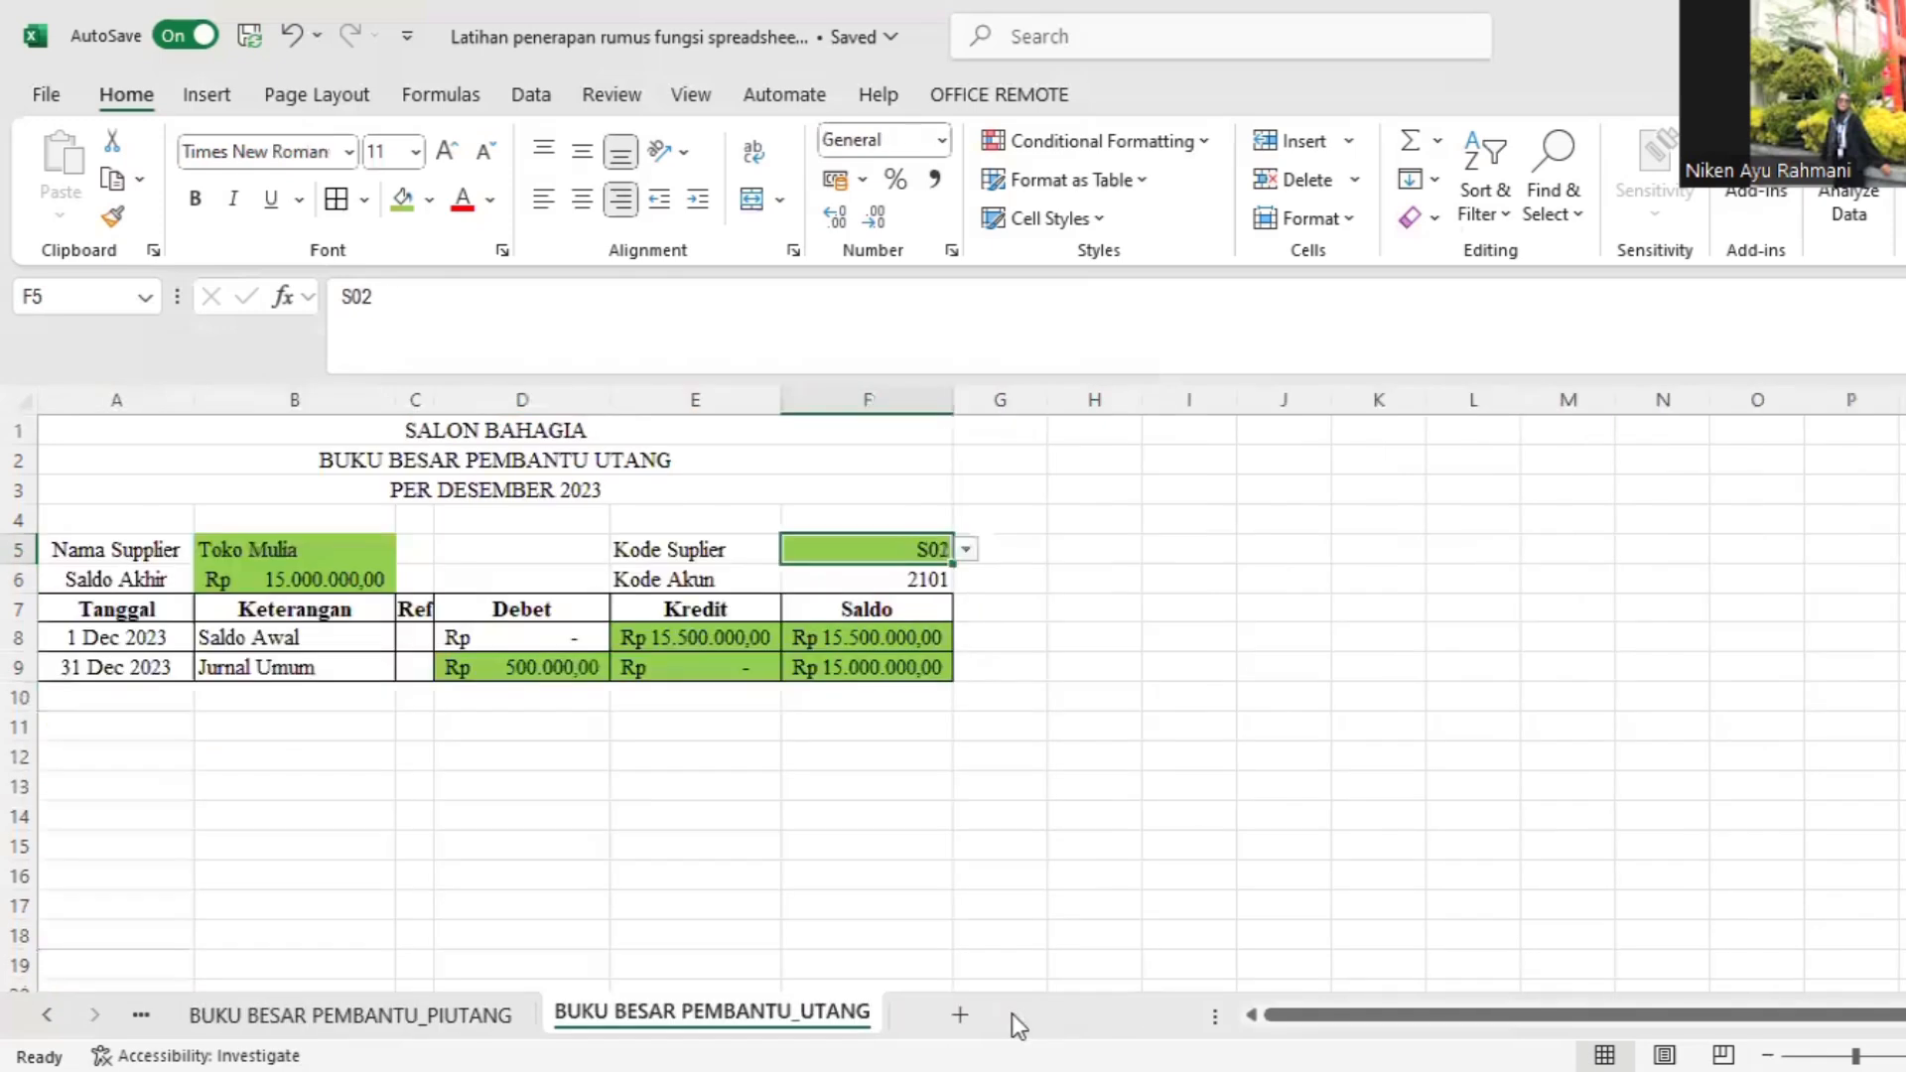
pyautogui.click(238, 579)
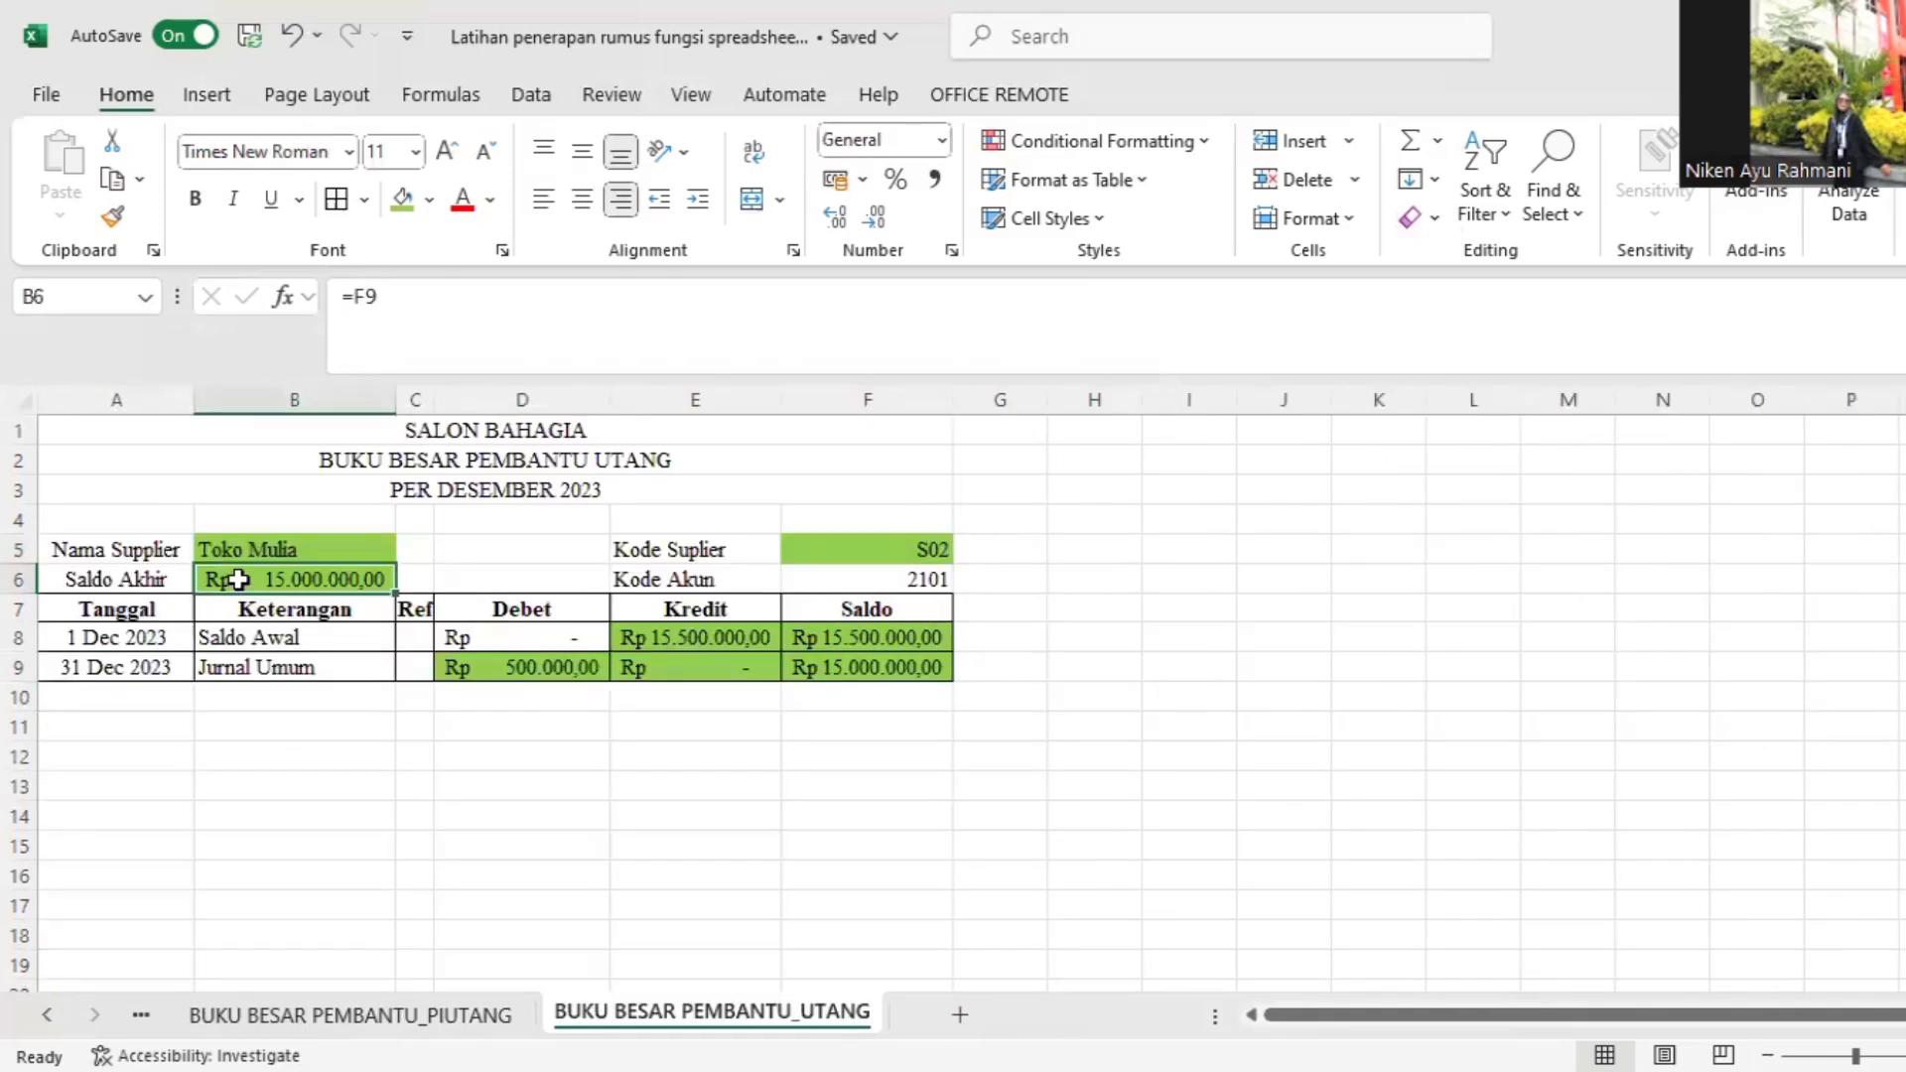
pyautogui.click(943, 551)
pyautogui.click(966, 551)
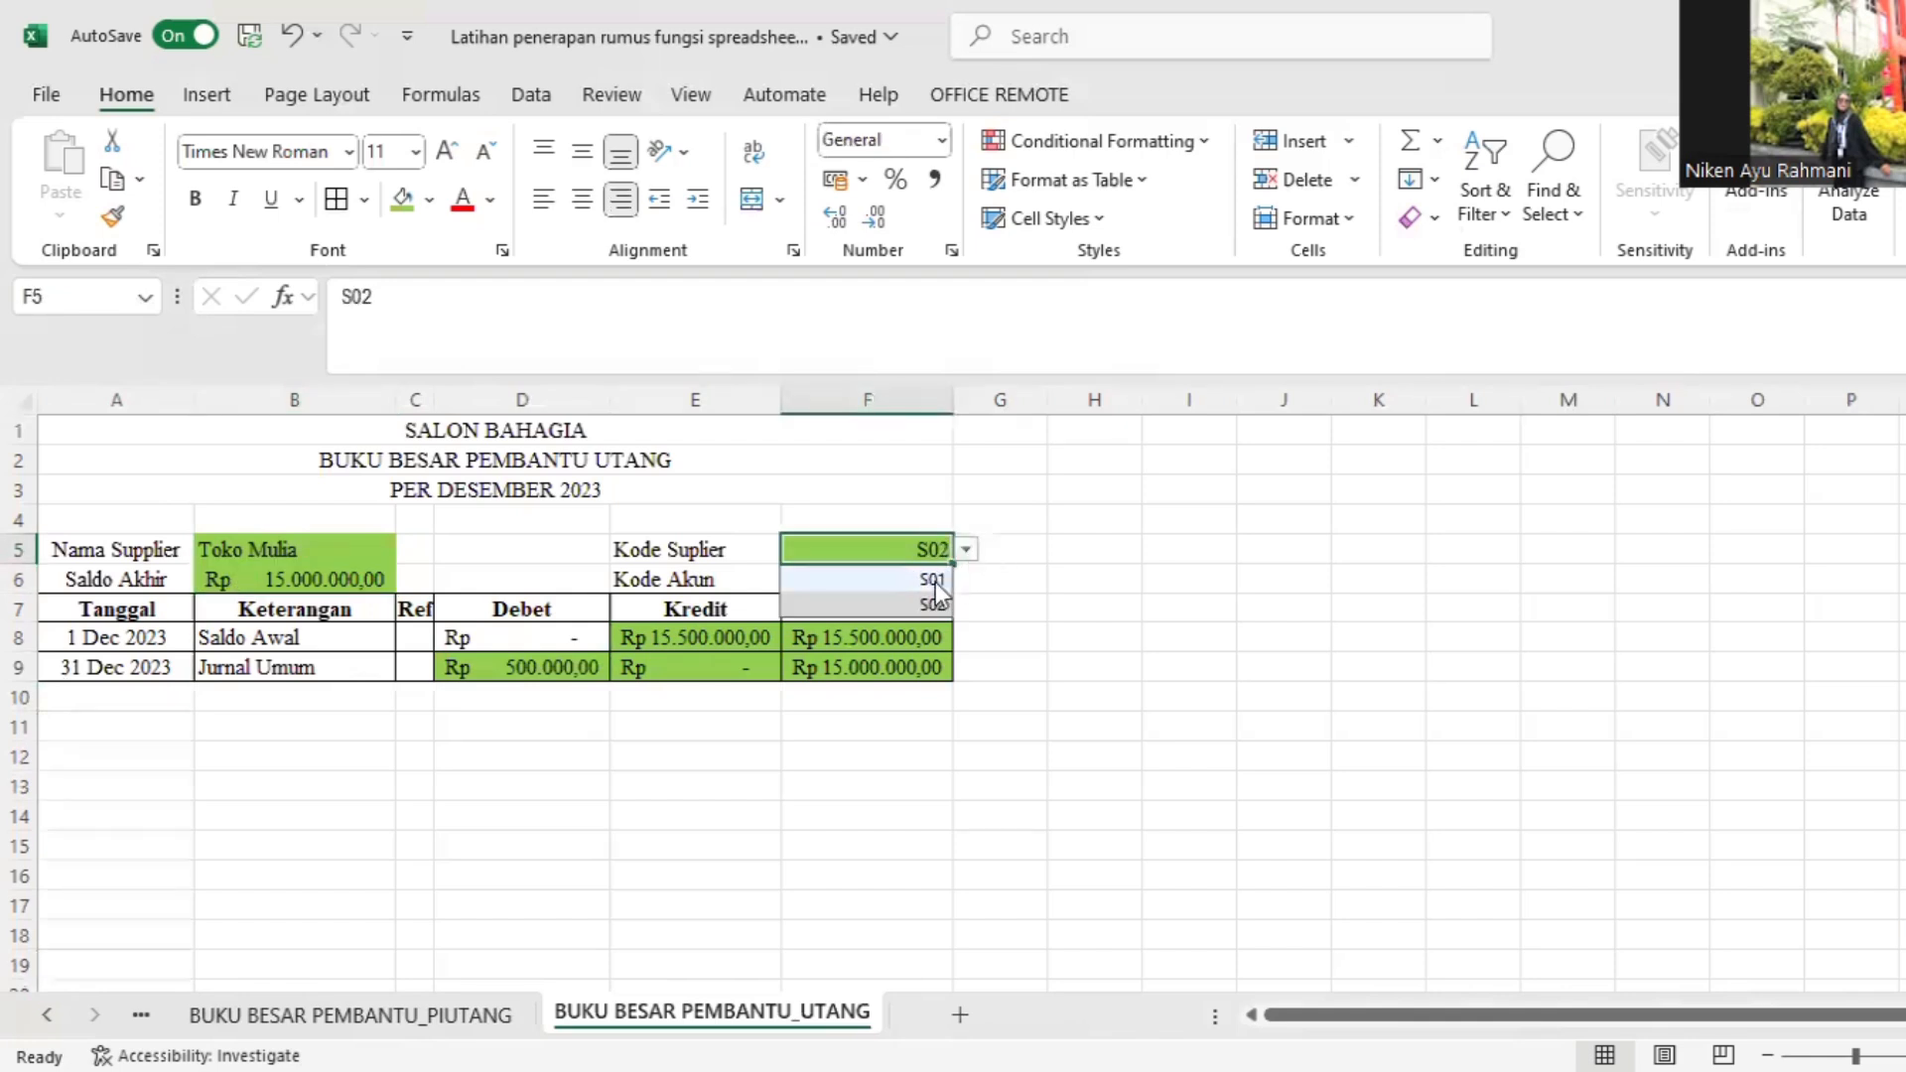
pyautogui.click(933, 579)
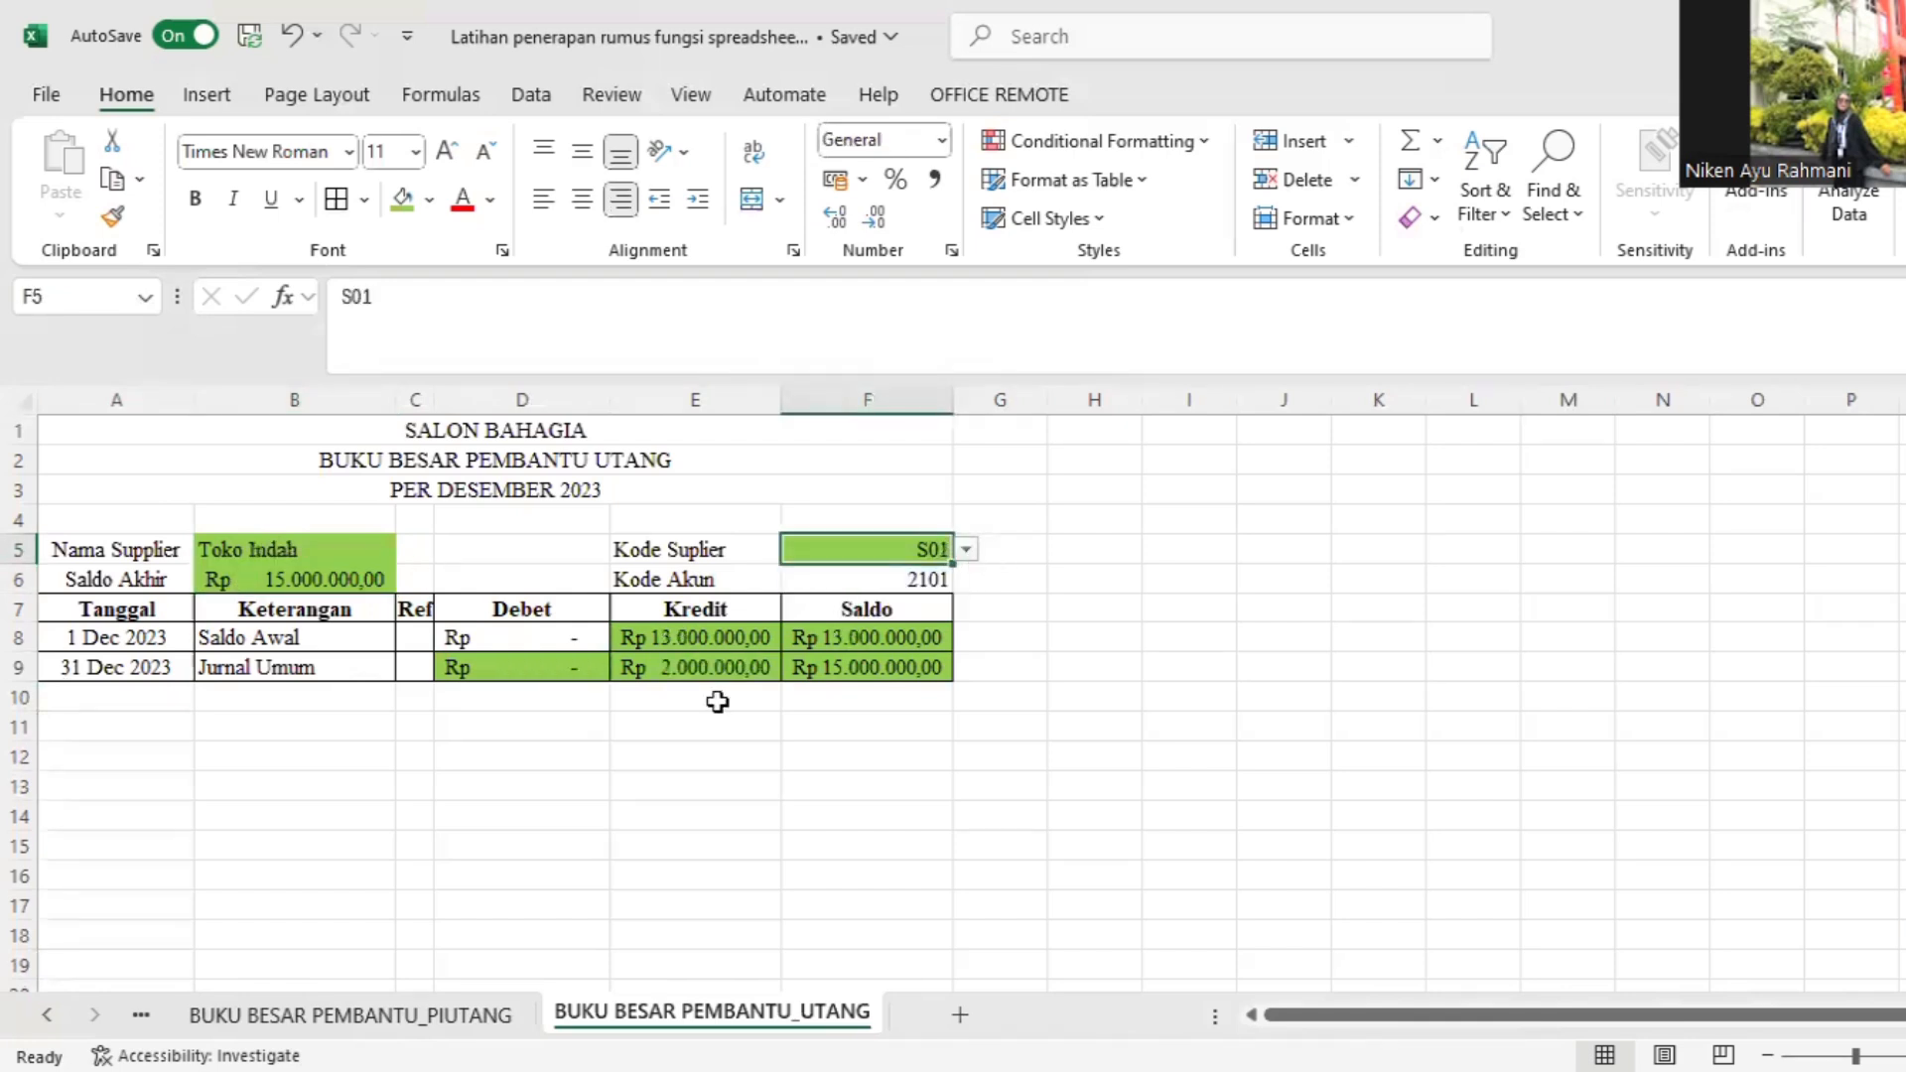
pyautogui.click(817, 780)
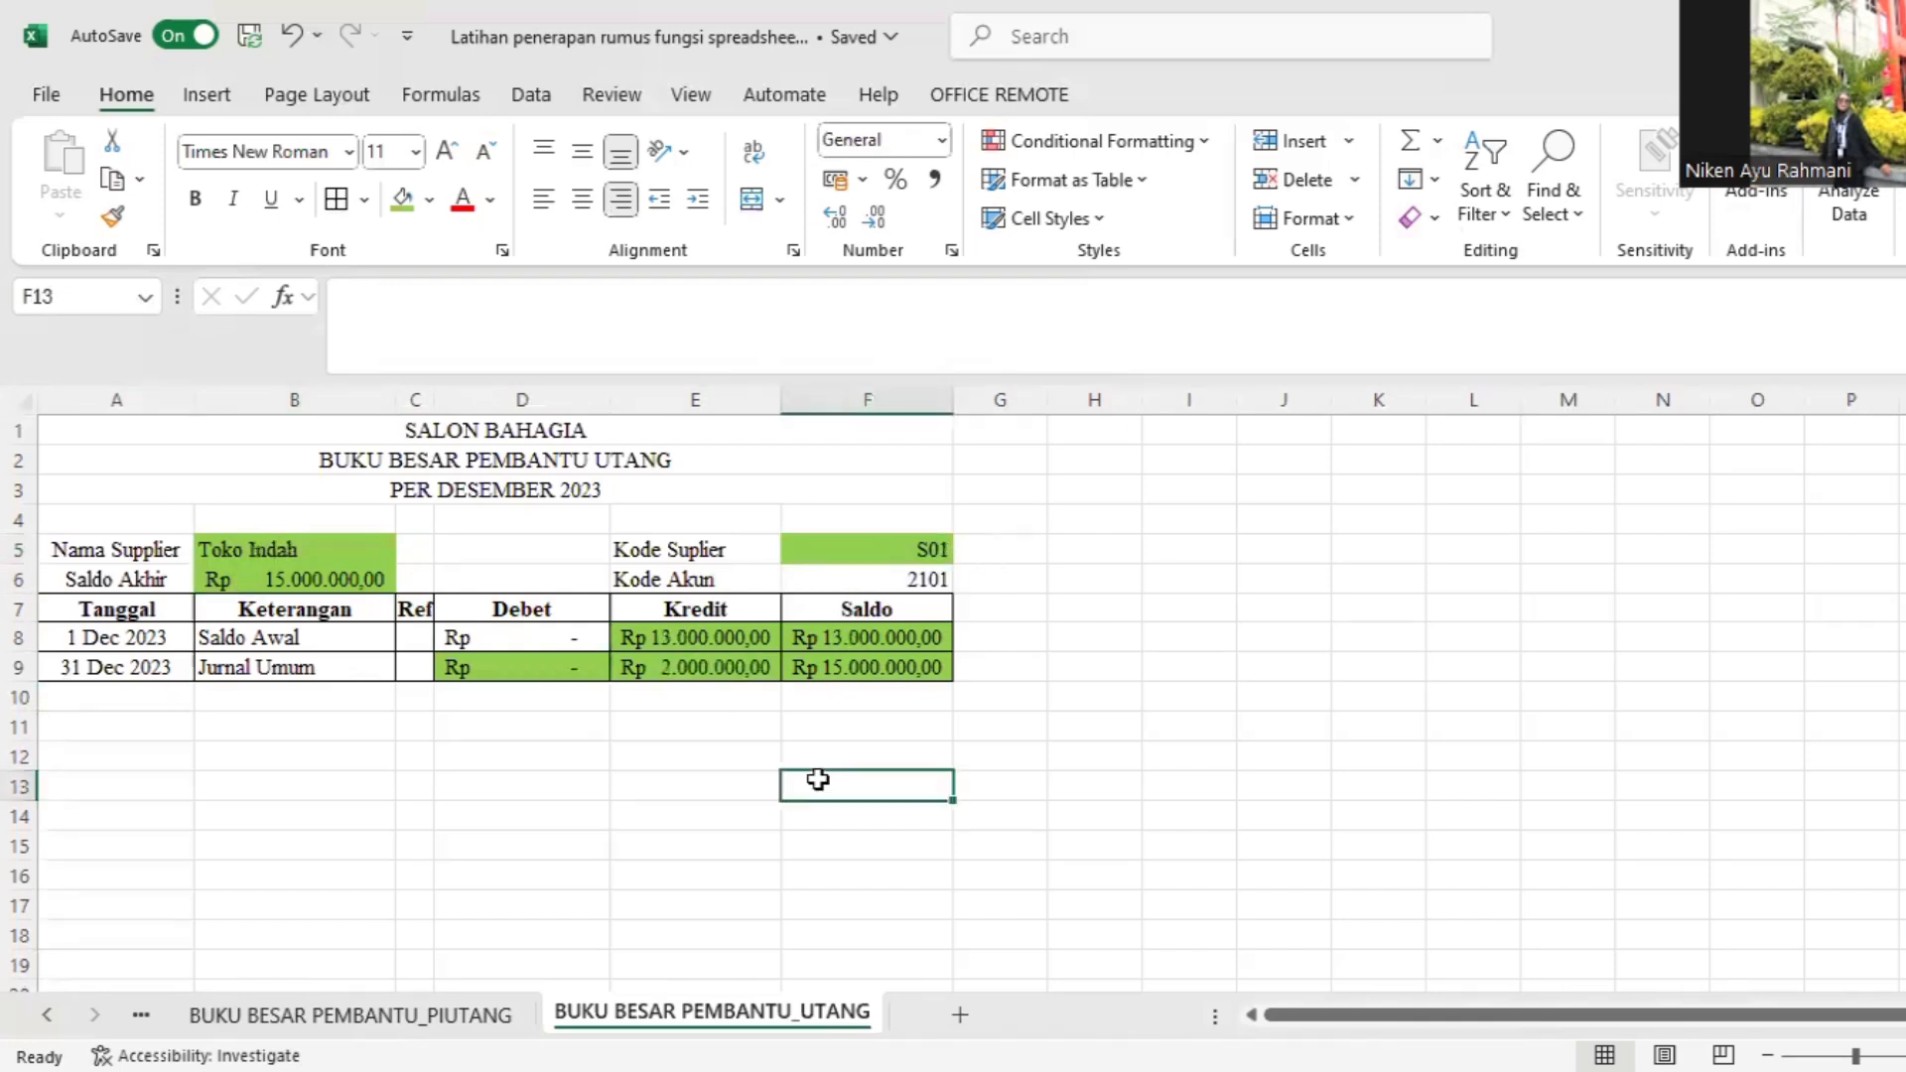
pyautogui.click(1042, 794)
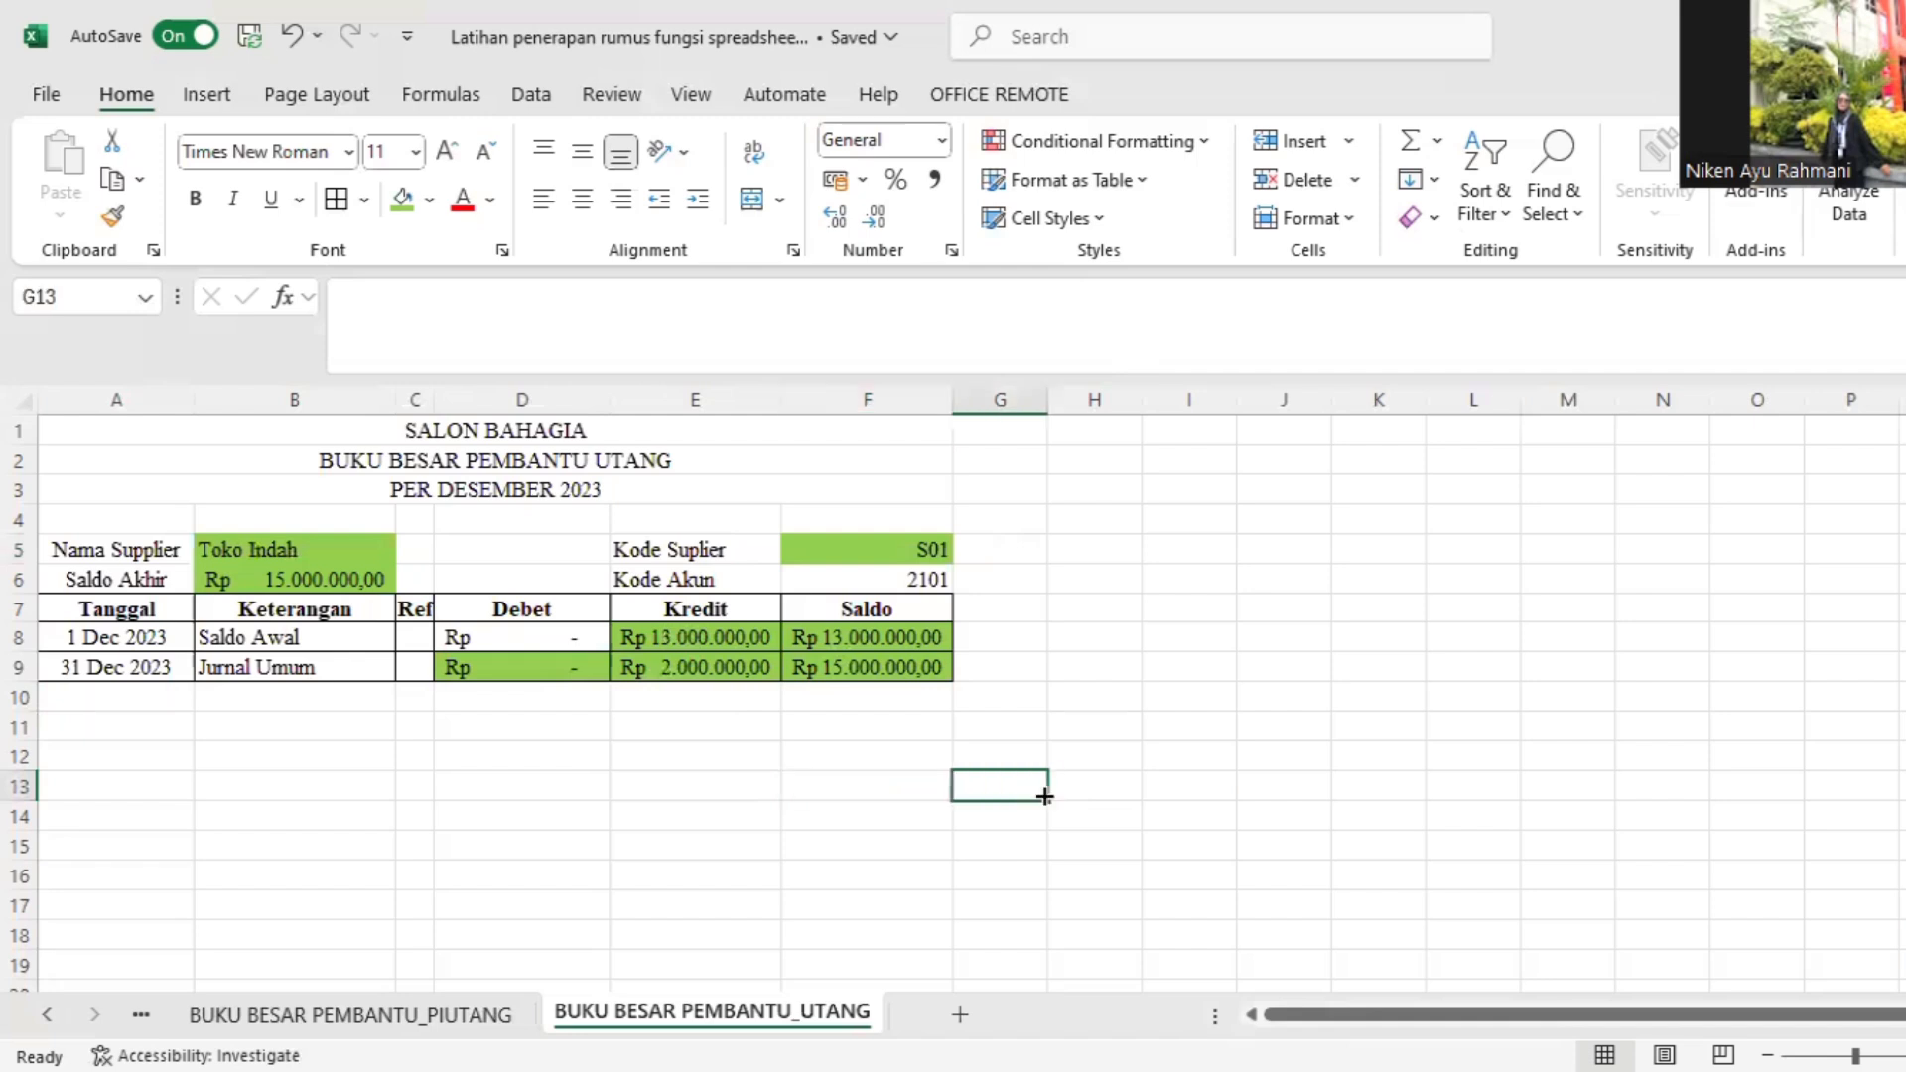